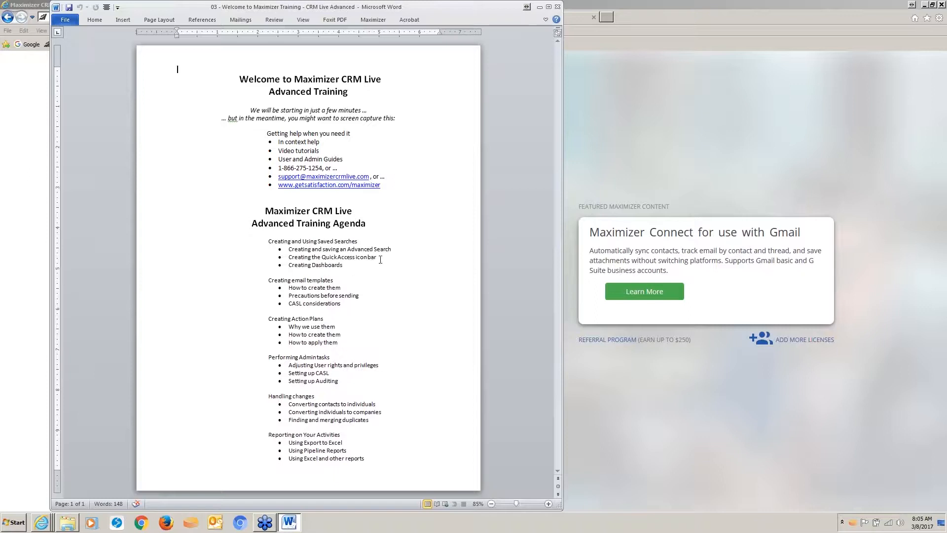
# - Review the training agenda in the Word document, from the Quick Access icon bar item through finding duplicates and Reporting on Your Activities
pyautogui.moveTo(379, 257); pyautogui.dragTo(322, 257)
pyautogui.click(369, 257)
pyautogui.click(371, 420)
pyautogui.moveTo(320, 422); pyautogui.dragTo(368, 421)
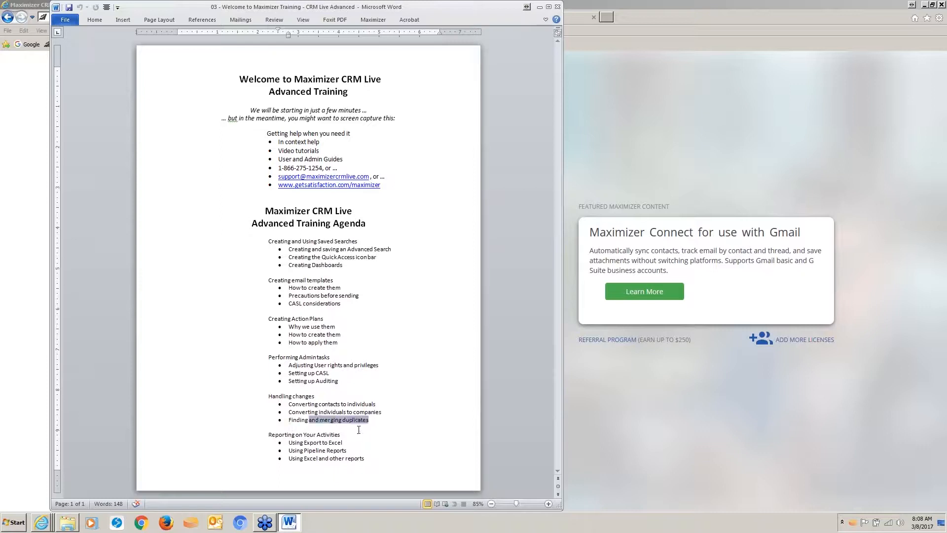
pyautogui.click(381, 426)
pyautogui.moveTo(321, 420); pyautogui.dragTo(366, 419)
pyautogui.click(377, 420)
pyautogui.moveTo(314, 436); pyautogui.dragTo(367, 459)
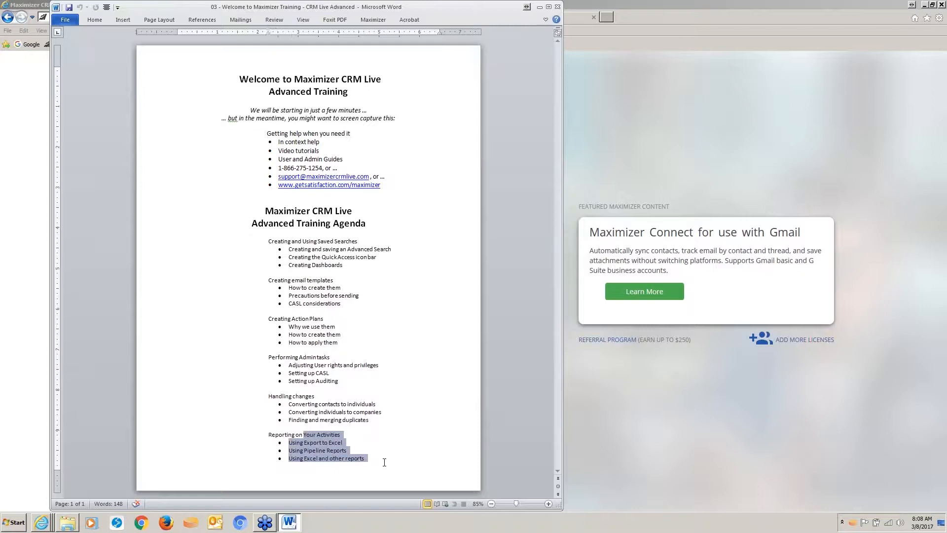
pyautogui.press('Right')
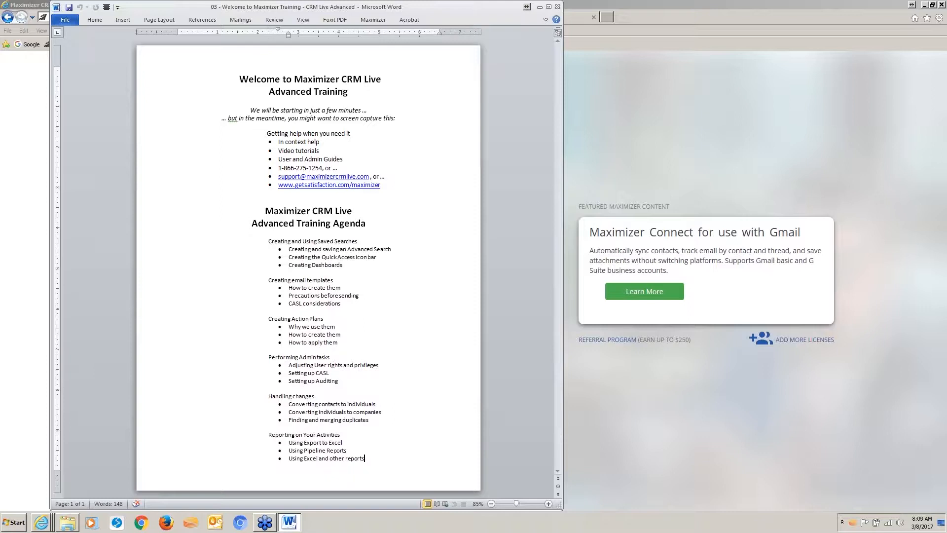
# - Switch to the Maximizer CRM Live login page and log in with the credentials already filled in
pyautogui.click(540, 7)
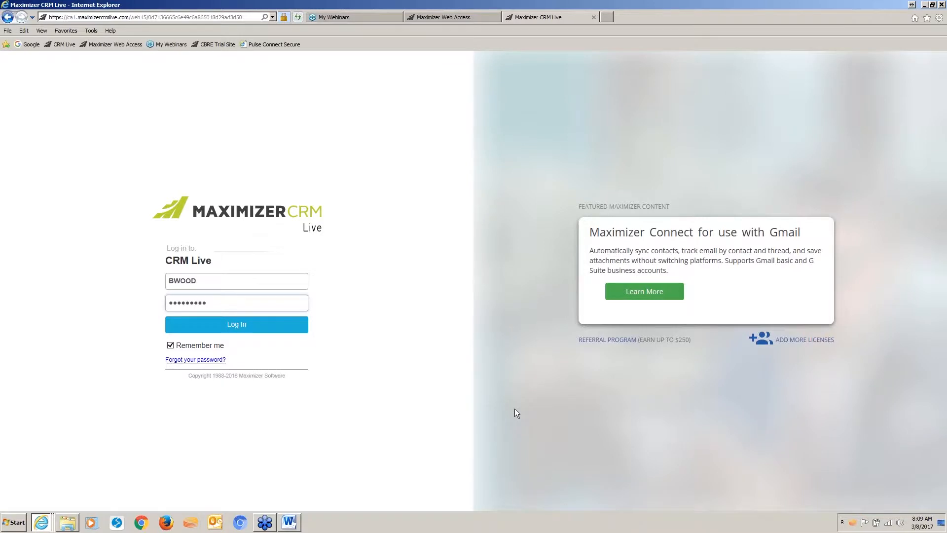
pyautogui.press('Return')
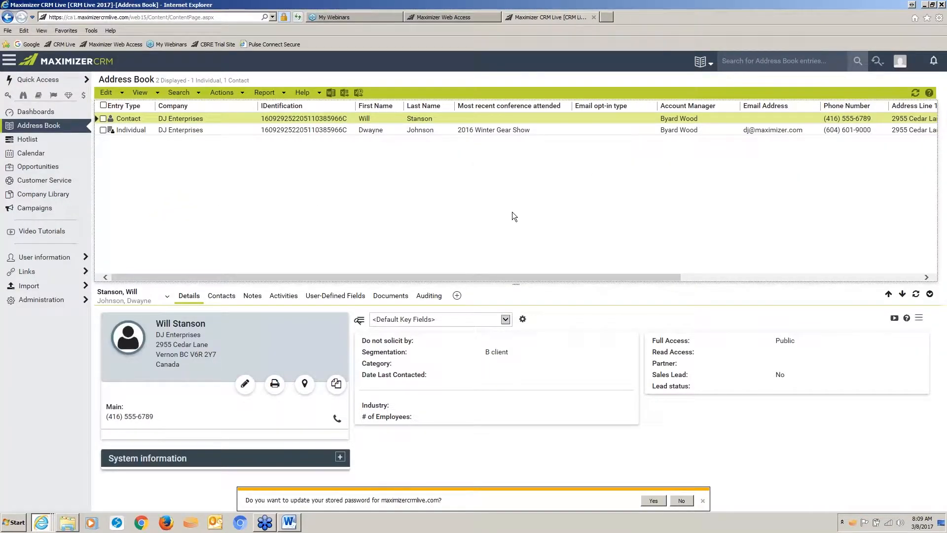
# - Examine the Startup options in the other personal preferences and leave the preferences without saving, accepting the browser's stored password update
pyautogui.click(902, 62)
pyautogui.click(863, 161)
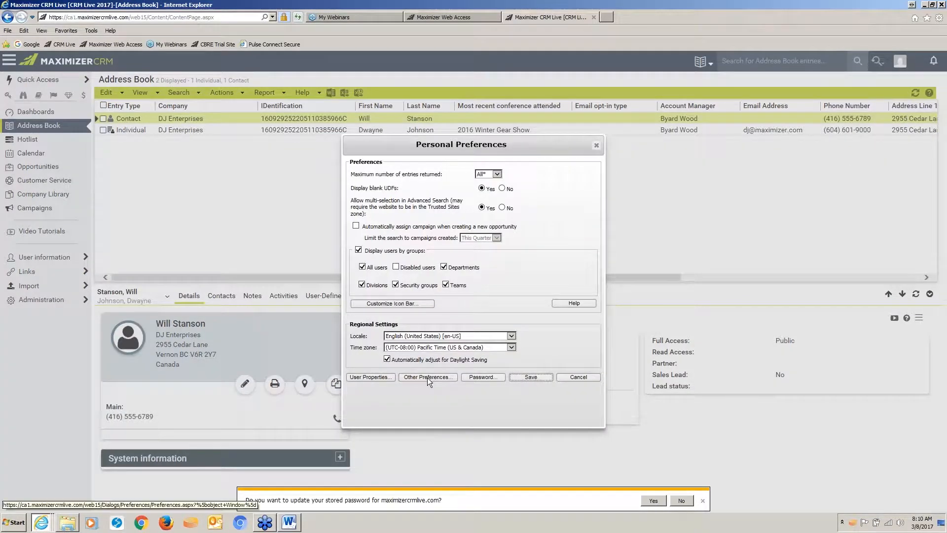
pyautogui.click(427, 377)
pyautogui.click(652, 501)
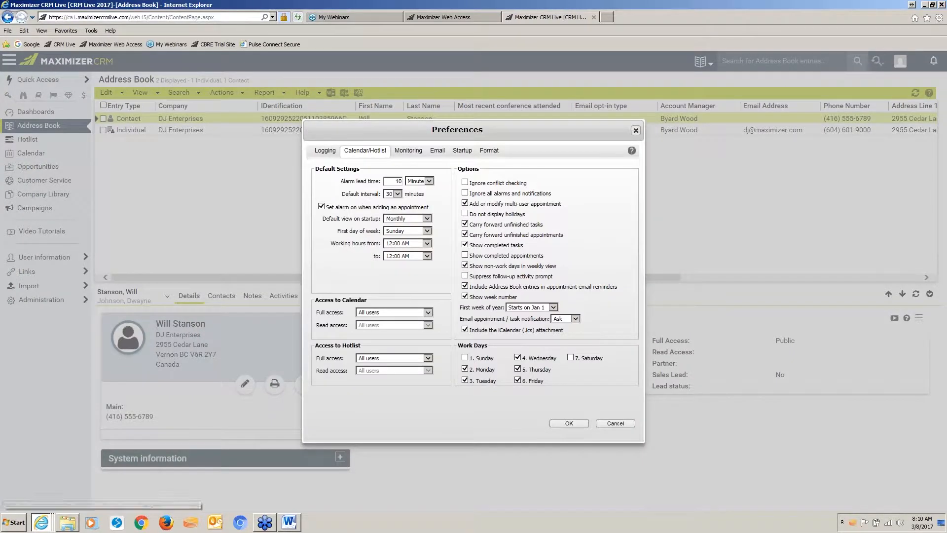
pyautogui.click(461, 151)
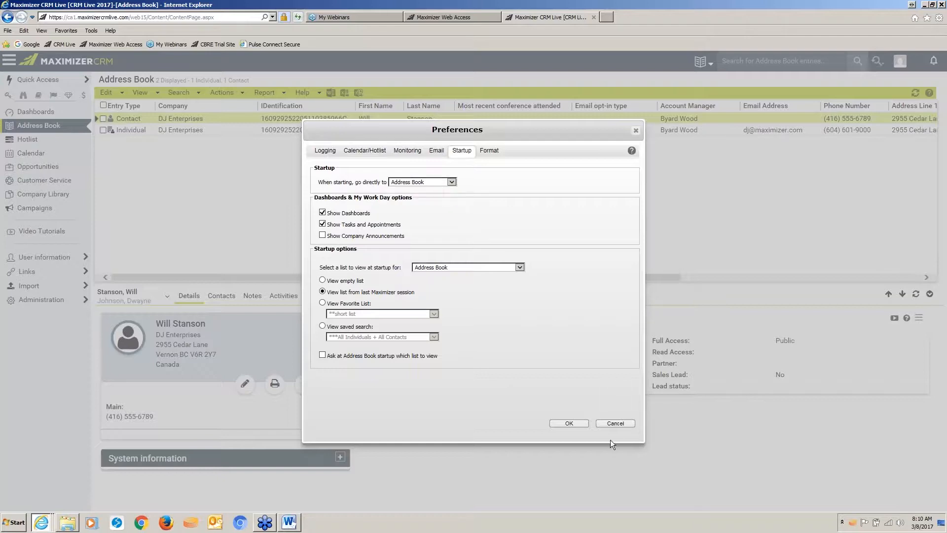
pyautogui.click(621, 423)
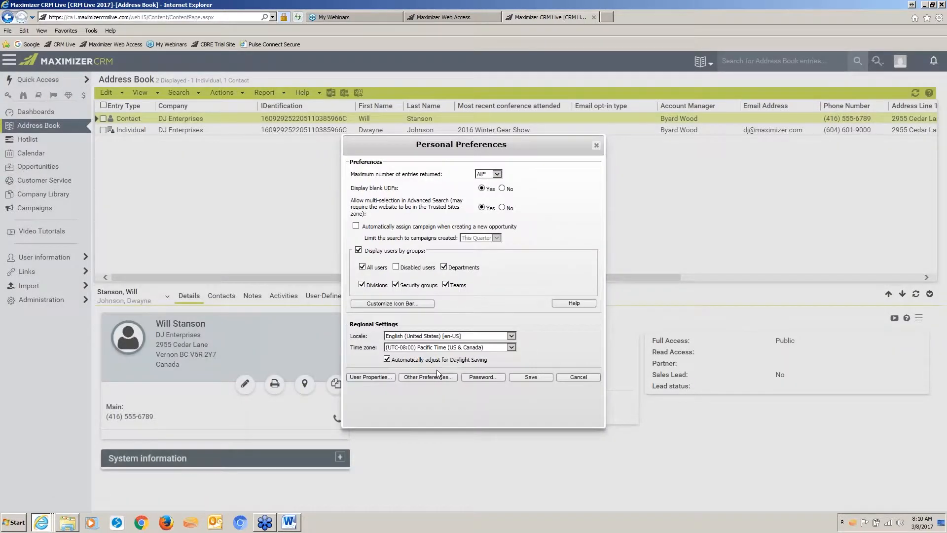
pyautogui.click(579, 377)
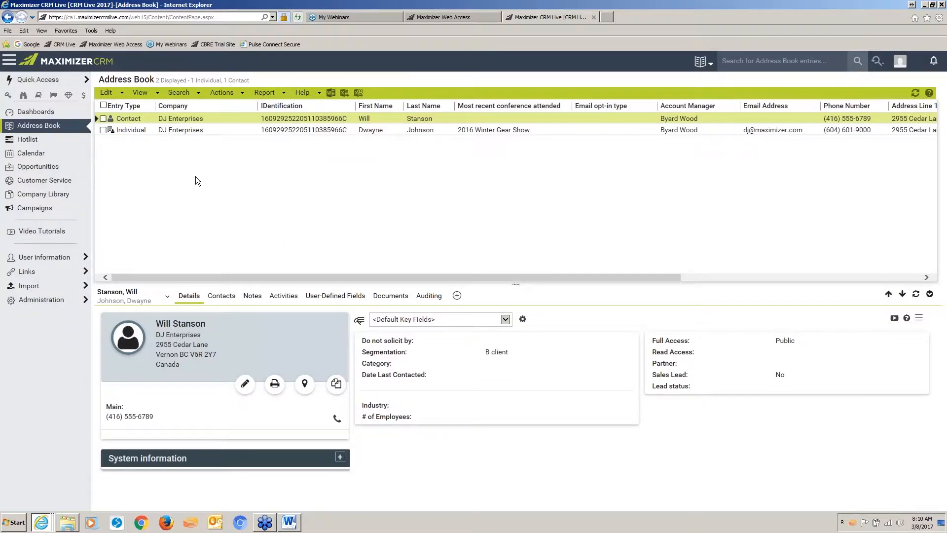
# - Retrieve the **short list favorite list in the Address Book
pyautogui.click(140, 92)
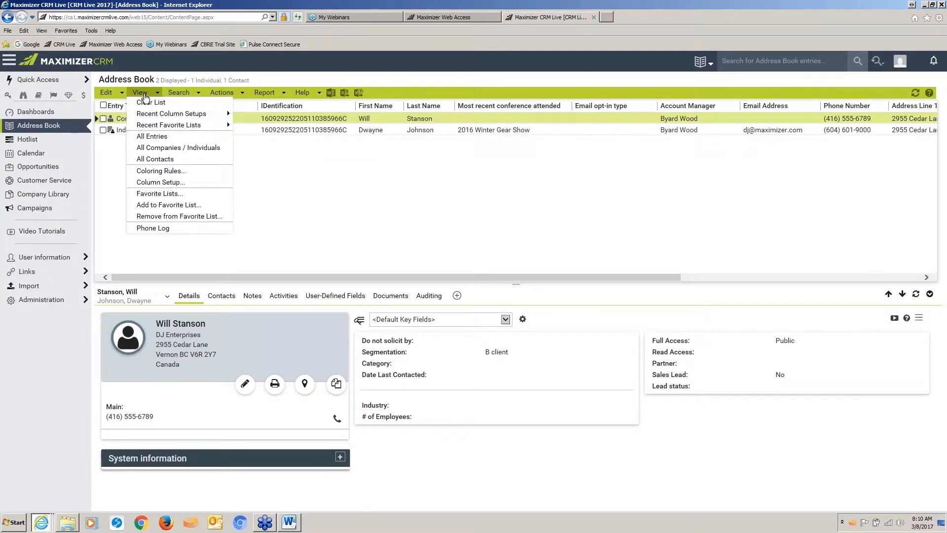
pyautogui.click(179, 193)
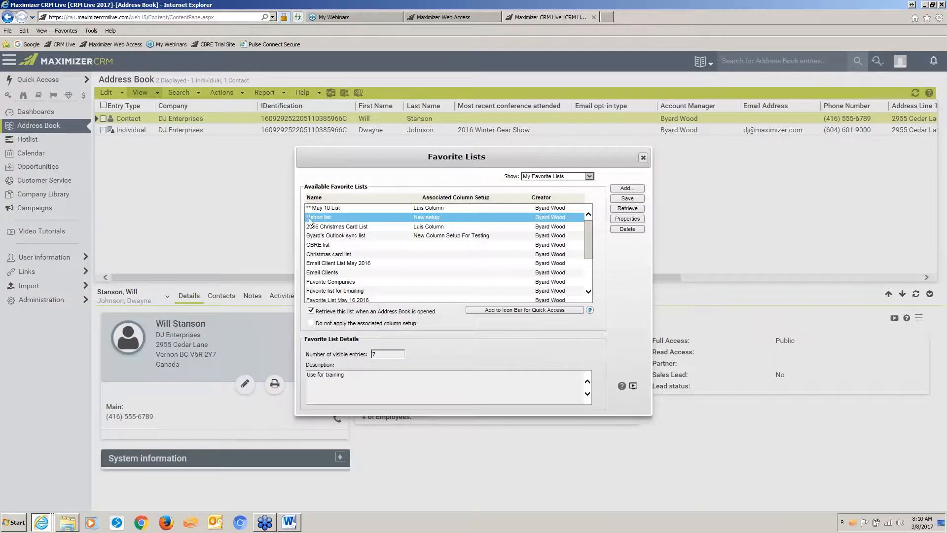
pyautogui.doubleClick(425, 242)
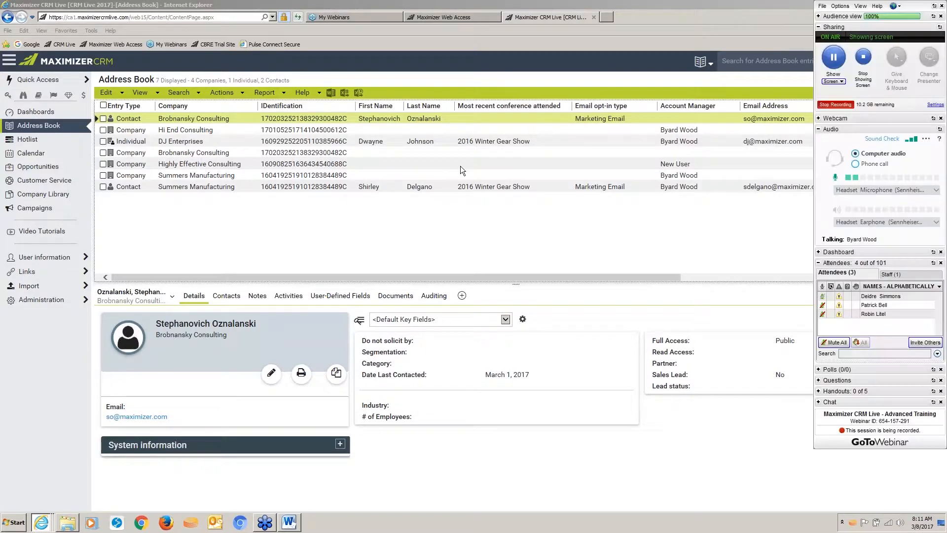
pyautogui.click(178, 93)
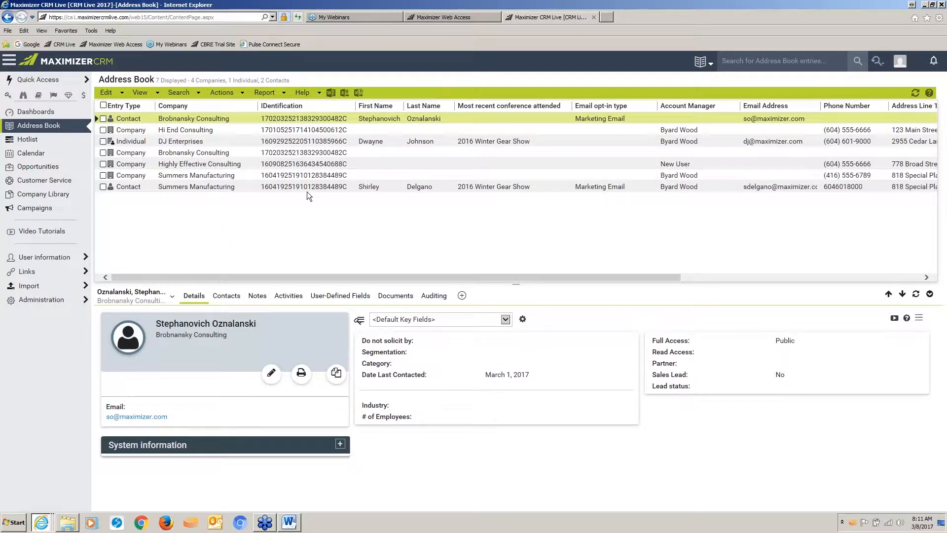
pyautogui.click(179, 93)
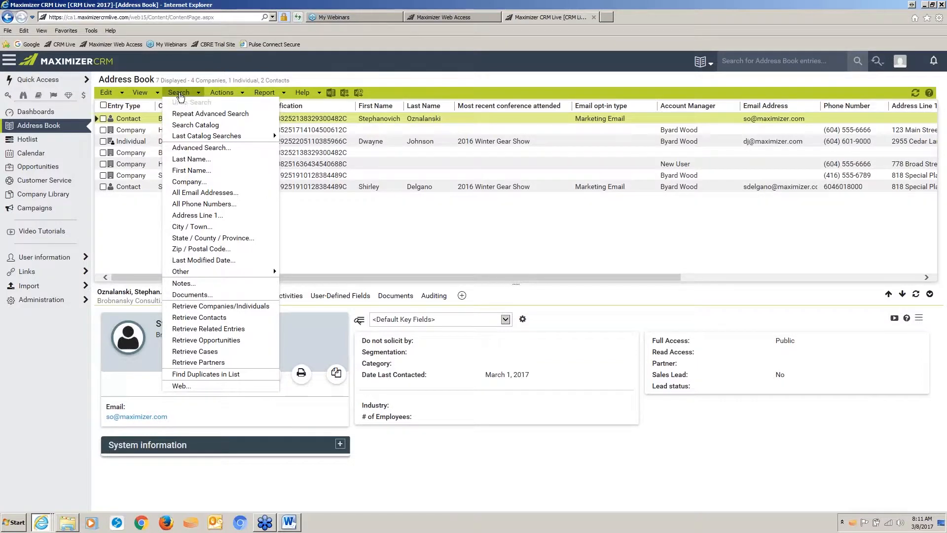
# - Customize Quick Access by deleting all of its saved searches and favorite lists
pyautogui.moveTo(35, 83)
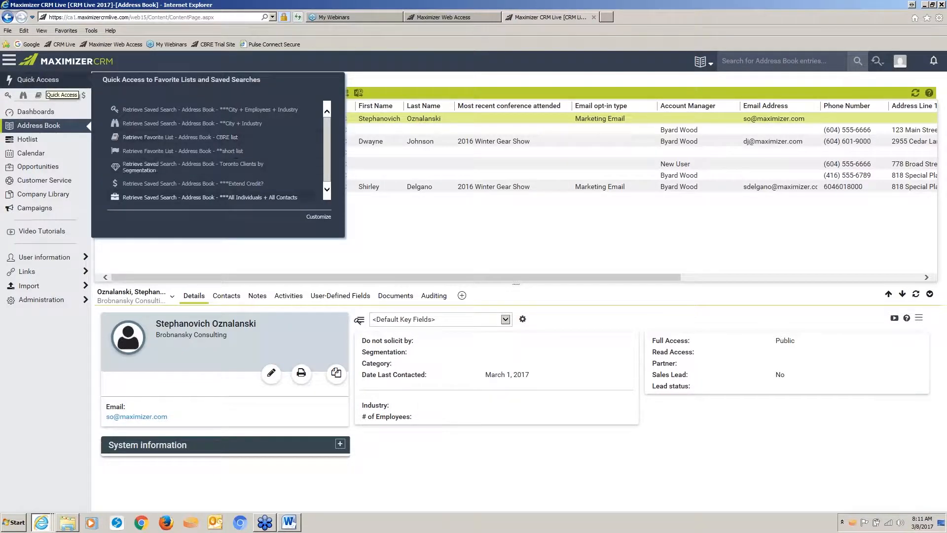
pyautogui.click(319, 216)
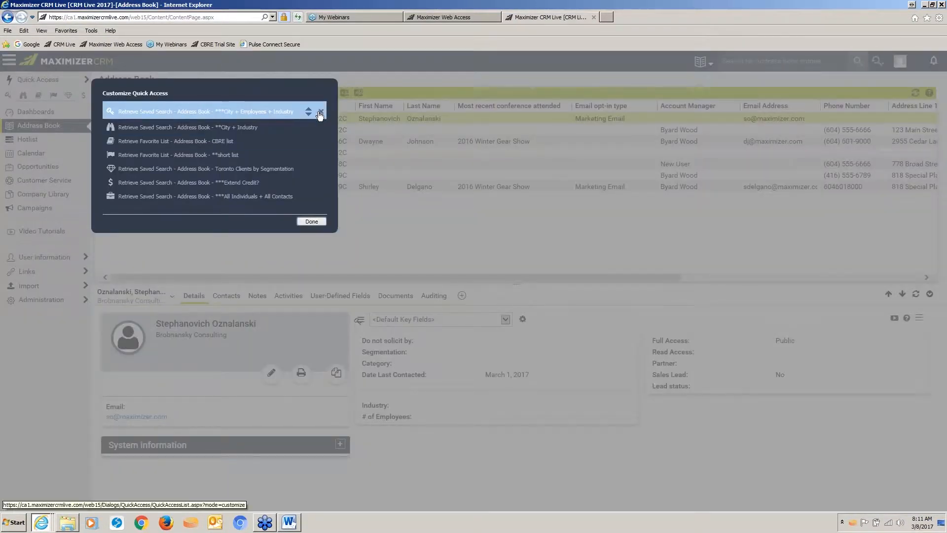
pyautogui.click(322, 113)
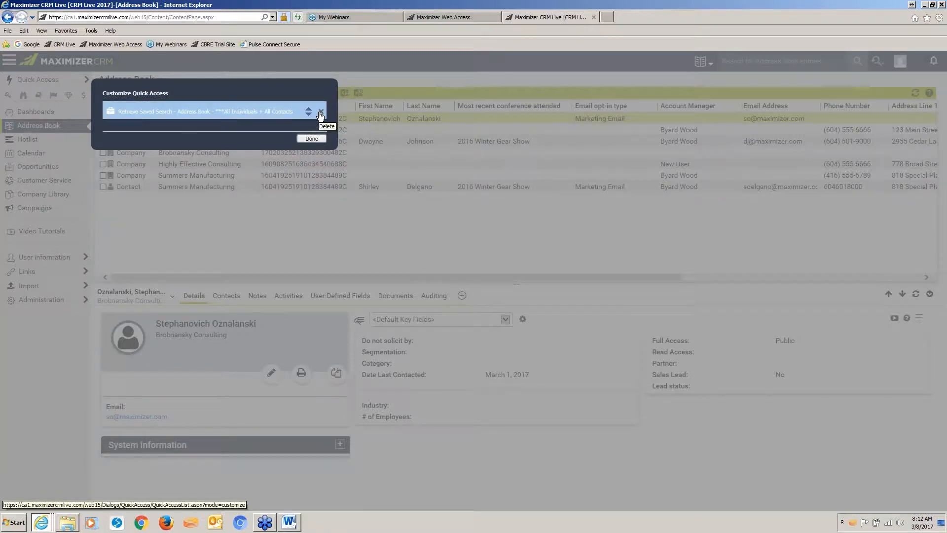
pyautogui.click(321, 112)
pyautogui.click(310, 119)
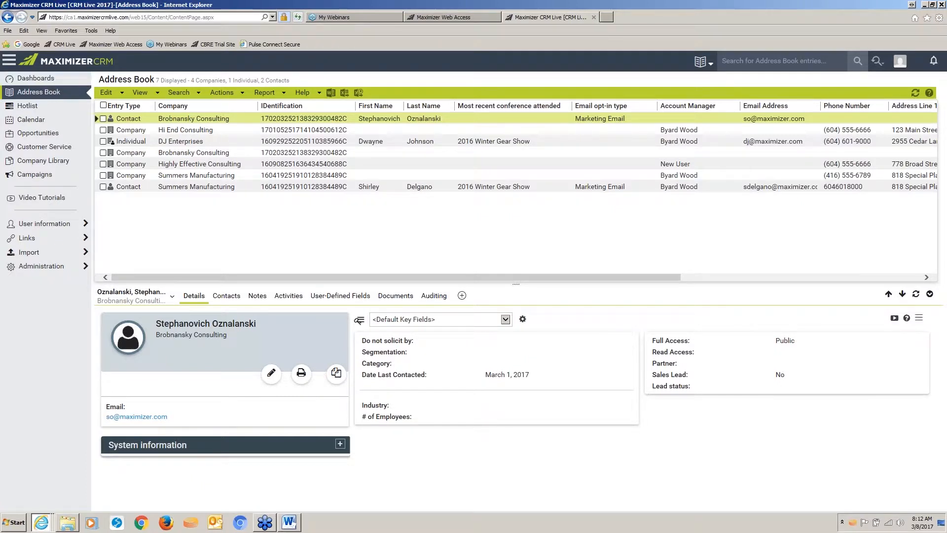
# - Start an Advanced Search in the Address Book and select the basic field City/Town as a search field
pyautogui.click(175, 94)
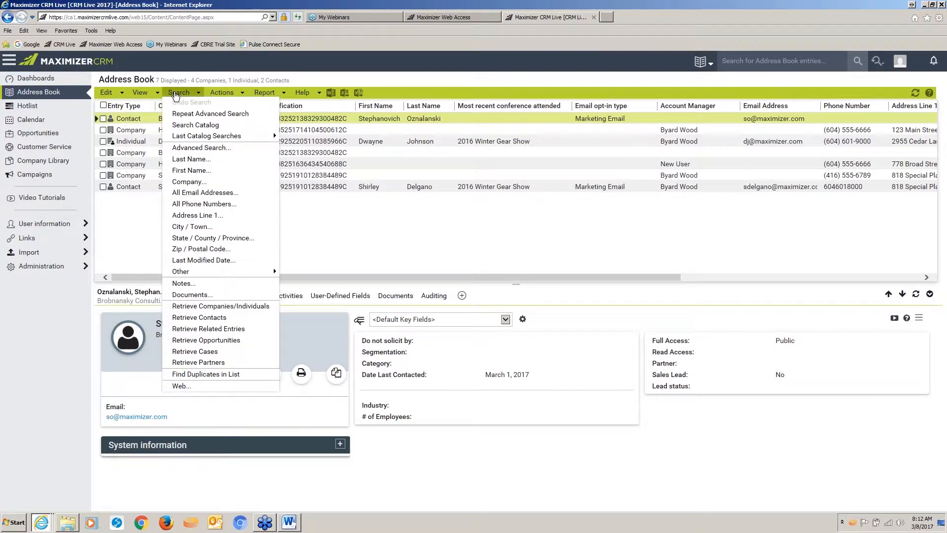
pyautogui.click(202, 148)
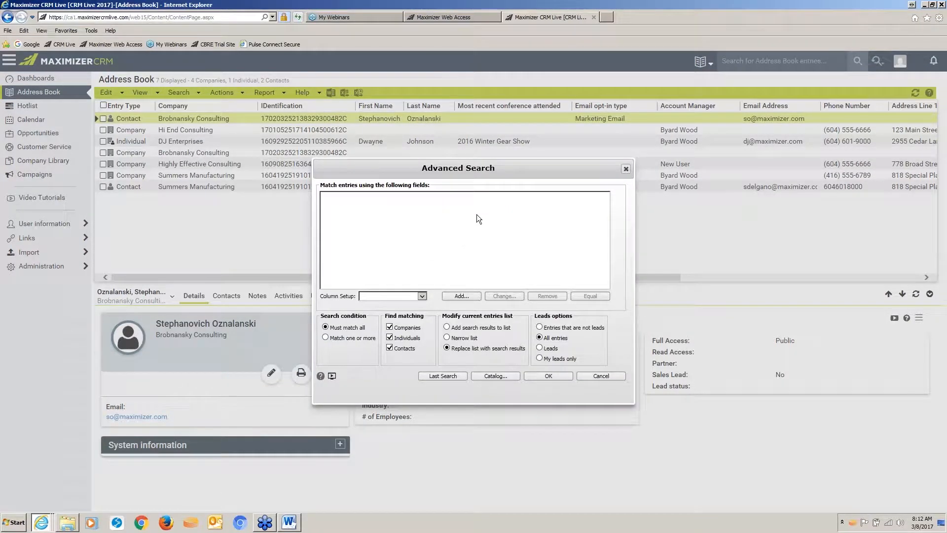
pyautogui.click(462, 296)
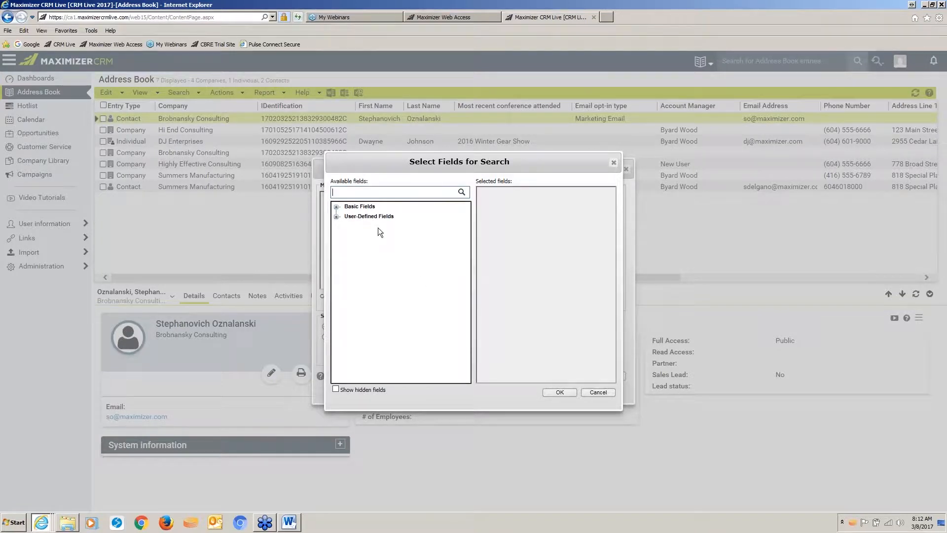
pyautogui.click(336, 207)
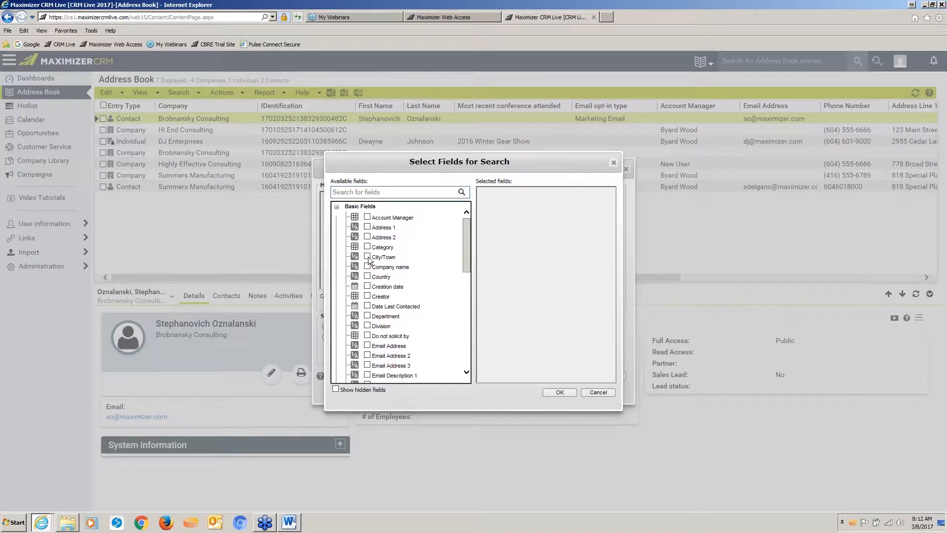
pyautogui.click(368, 257)
pyautogui.click(336, 207)
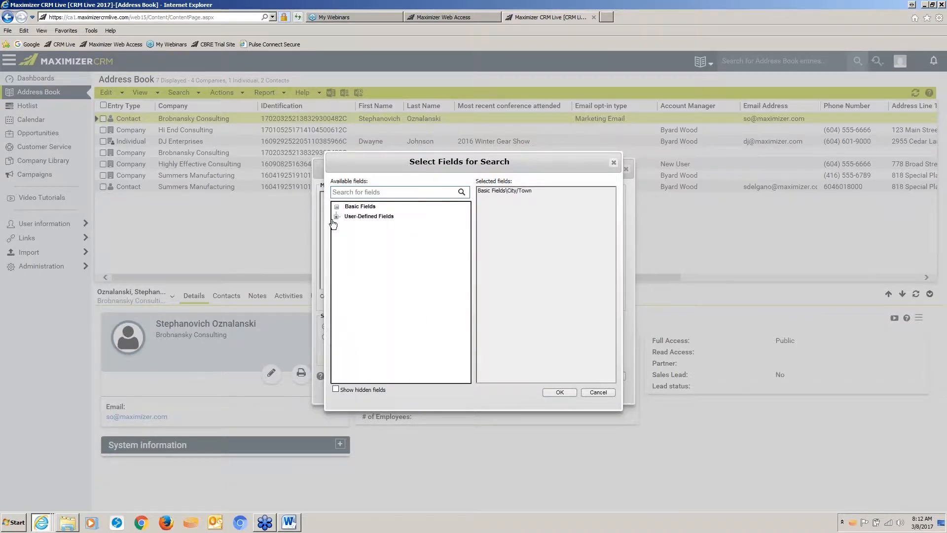
# - Find and select the user-defined fields Industry and # of Employees as further search fields, and accept the field selection
pyautogui.click(336, 216)
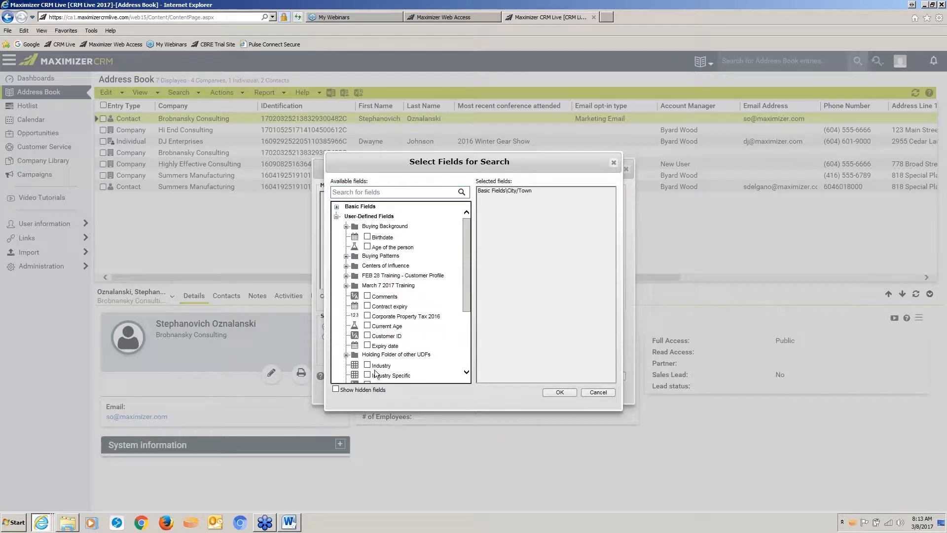
pyautogui.click(346, 192)
pyautogui.write('industr')
pyautogui.press('Return')
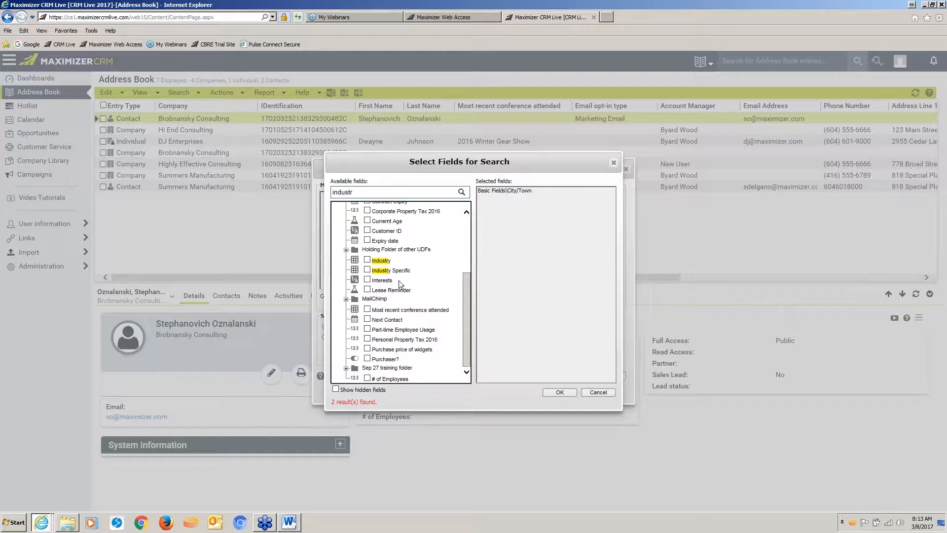
pyautogui.click(367, 260)
pyautogui.moveTo(365, 192); pyautogui.dragTo(315, 190)
pyautogui.write('# of')
pyautogui.click(462, 192)
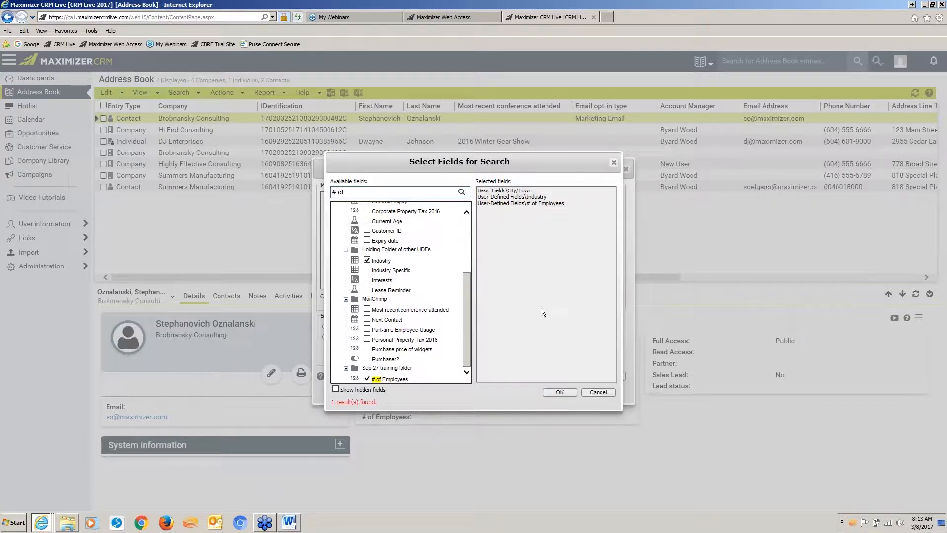
pyautogui.click(557, 392)
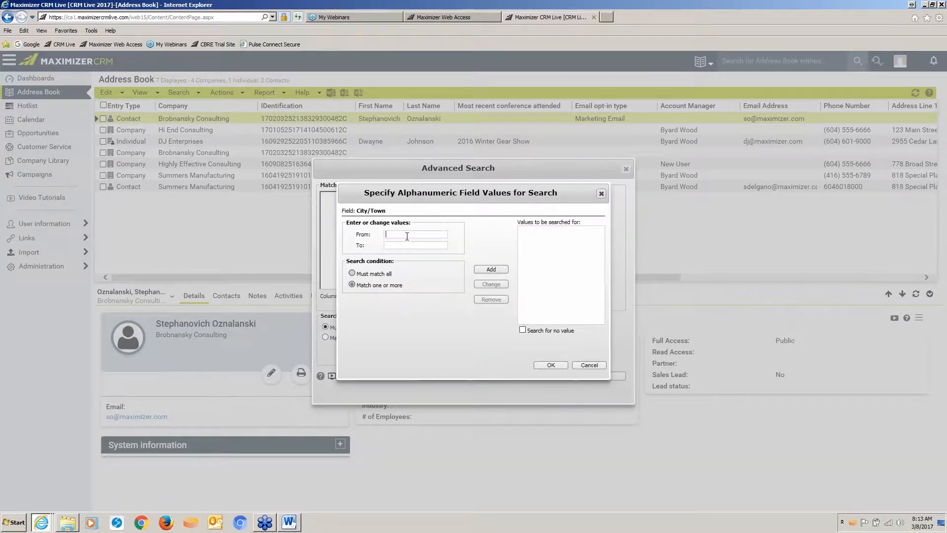
# - Set the City/Town search value to Toronto and the Industry search value to Manufacturing
pyautogui.click(407, 236)
pyautogui.write('Toronto')
pyautogui.click(492, 269)
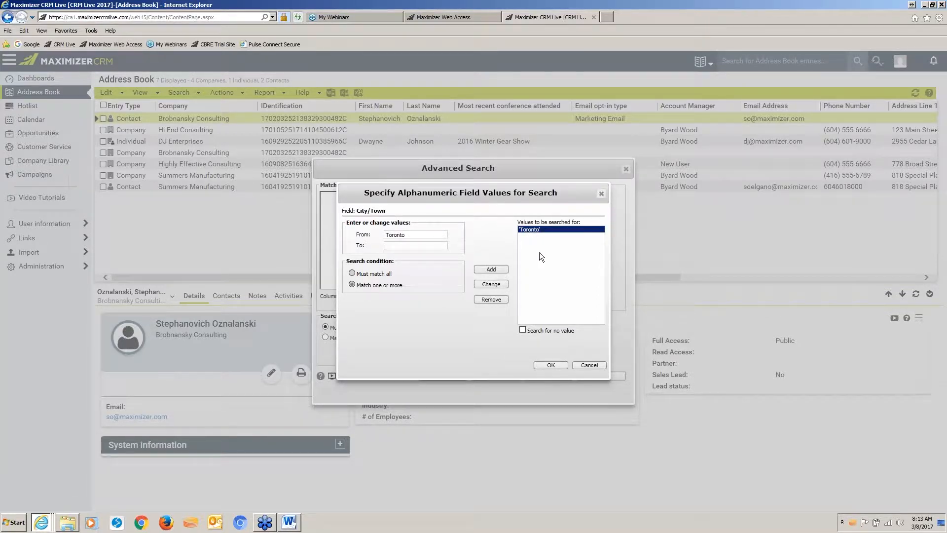
pyautogui.click(550, 366)
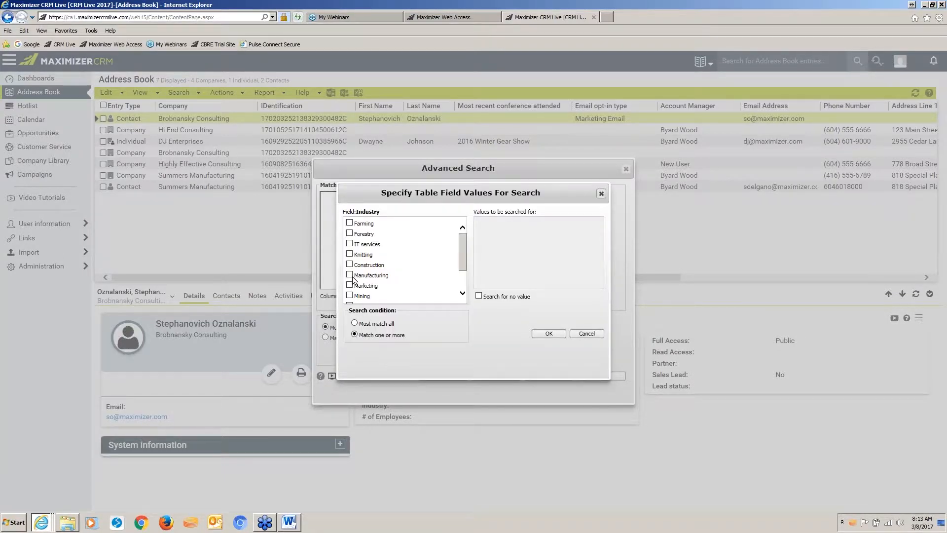
pyautogui.click(350, 276)
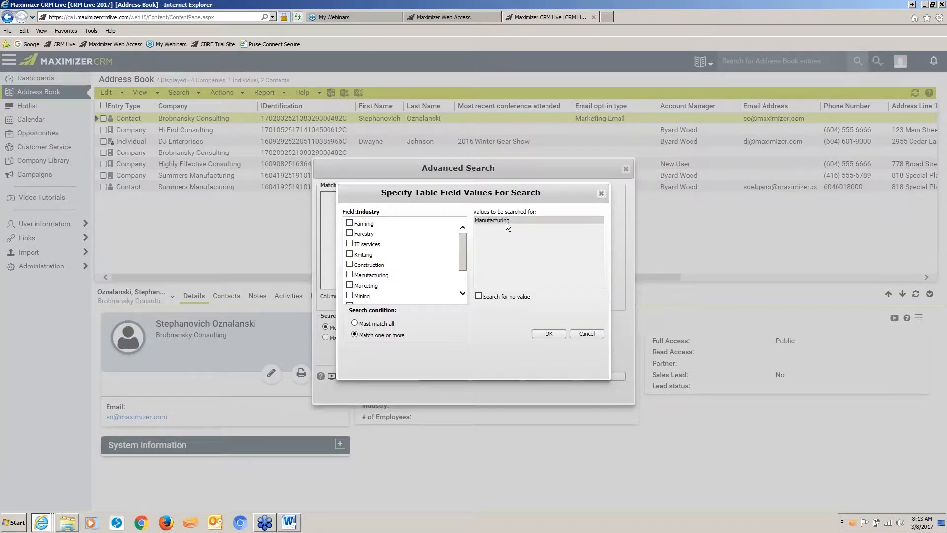
pyautogui.click(549, 332)
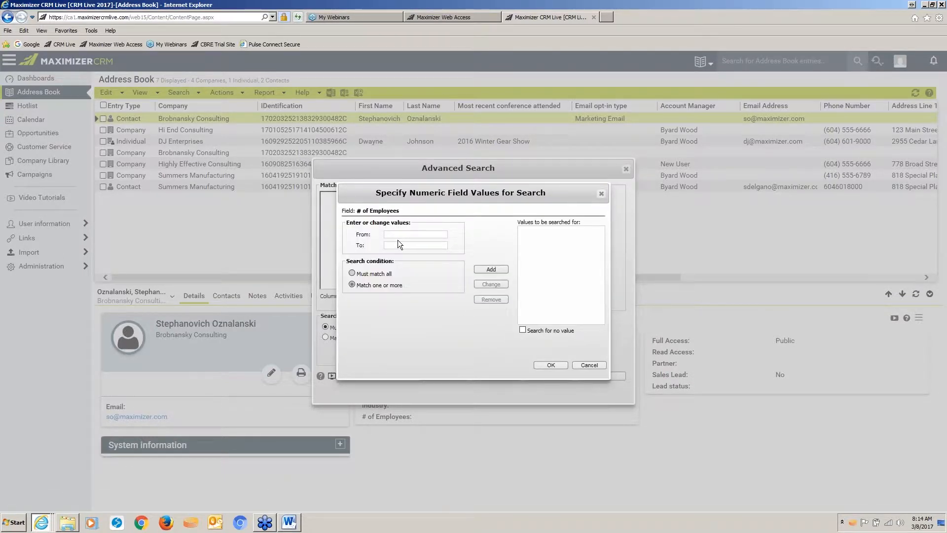
# - Set the # of Employees search range from 1 to 100
pyautogui.write('00')
pyautogui.click(493, 268)
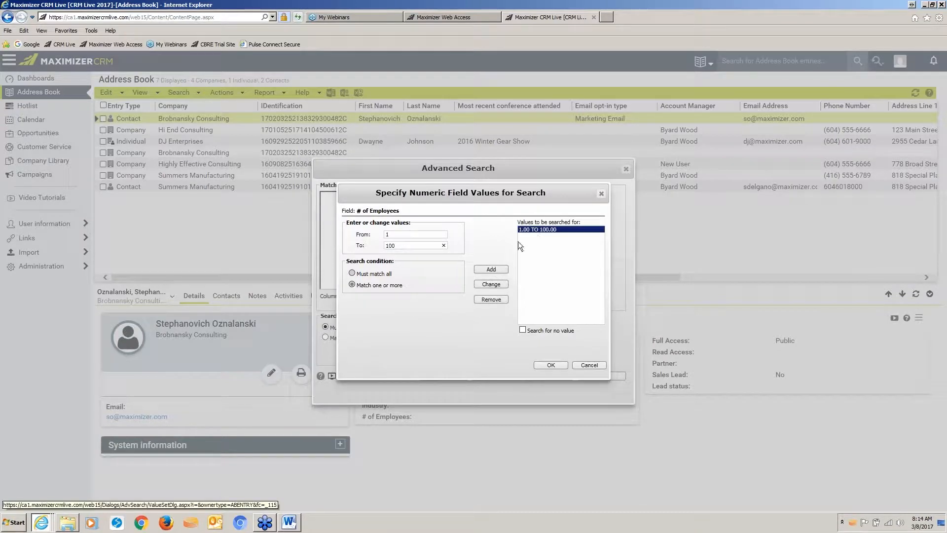
pyautogui.click(551, 365)
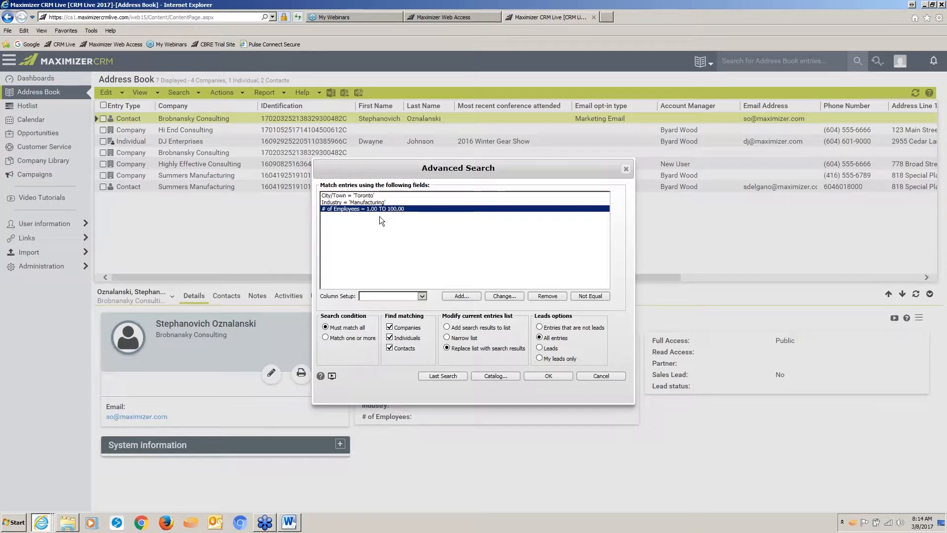
# - Go through the entry type and list modification options and run the Advanced Search with the three criteria
pyautogui.click(402, 349)
pyautogui.click(447, 339)
pyautogui.click(448, 328)
pyautogui.click(547, 375)
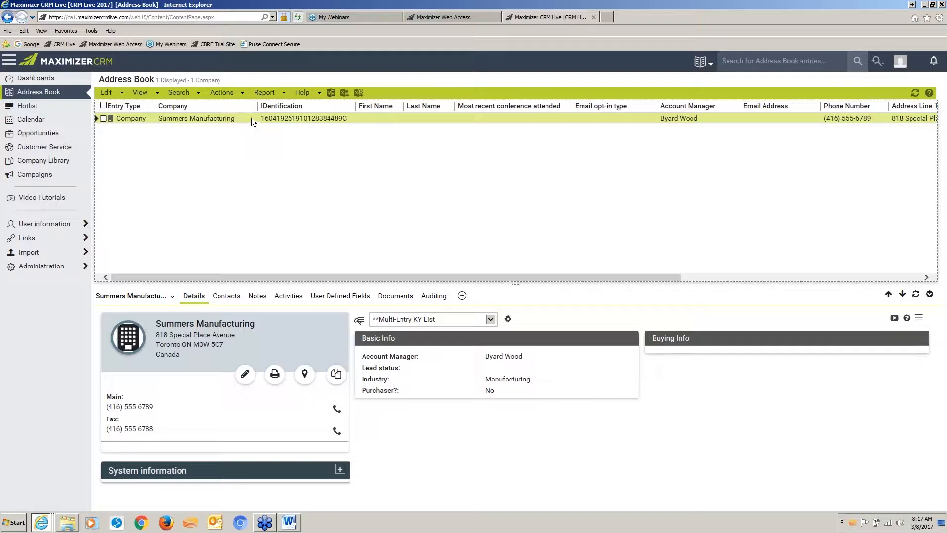
# - Recall the last search criteria in Advanced Search and open the Search Catalog
pyautogui.click(179, 93)
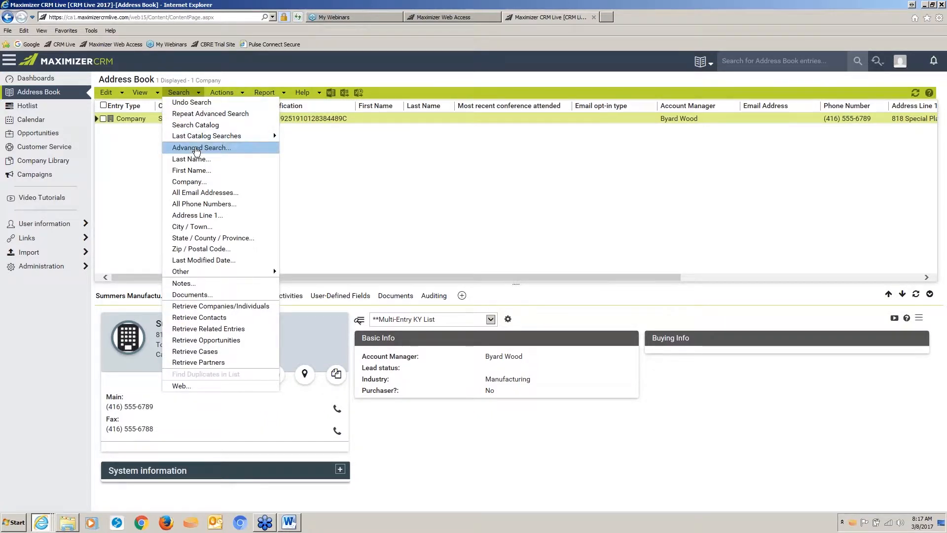
pyautogui.click(199, 148)
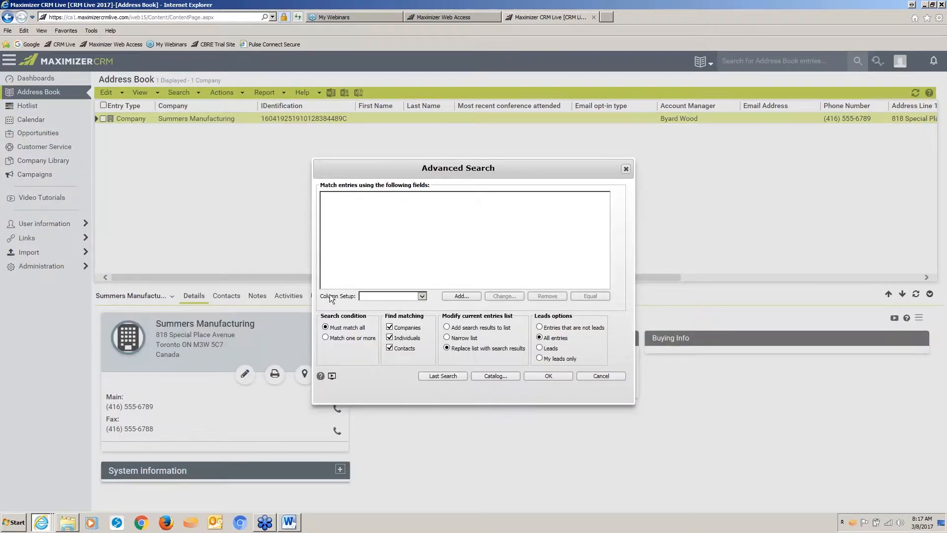
pyautogui.click(442, 375)
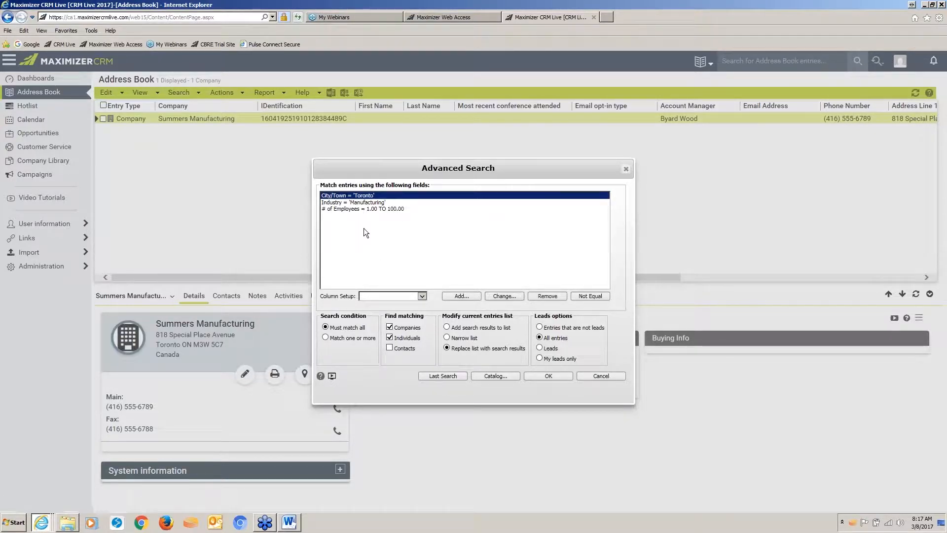
pyautogui.click(487, 377)
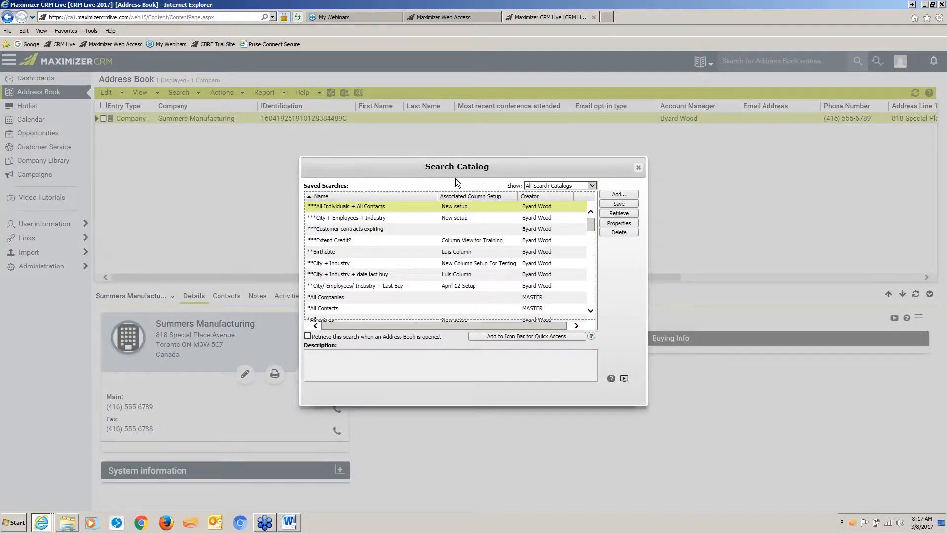
# - Add a saved search named ***City + Industry + Employees that prompts for values when retrieved, with Public read access
pyautogui.click(620, 195)
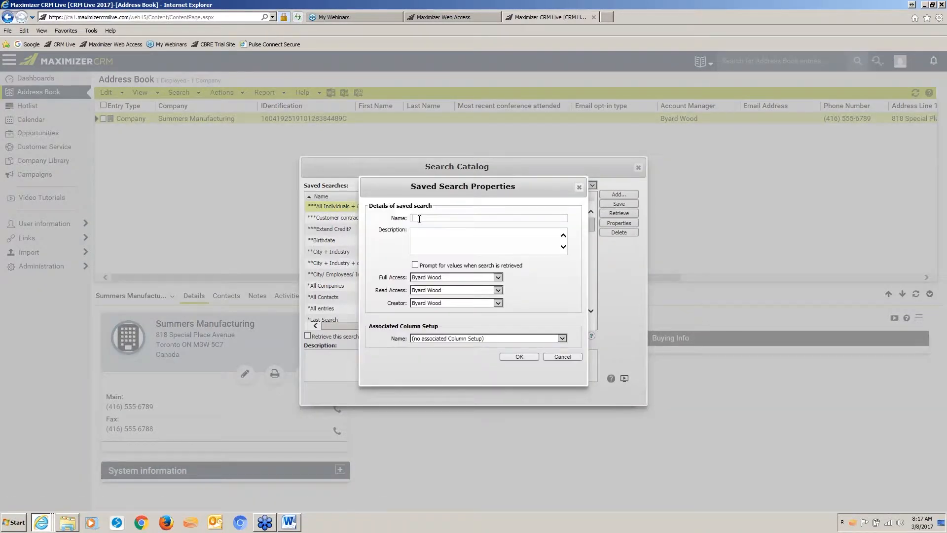
pyautogui.write('***City + Industry + Employees')
pyautogui.click(499, 290)
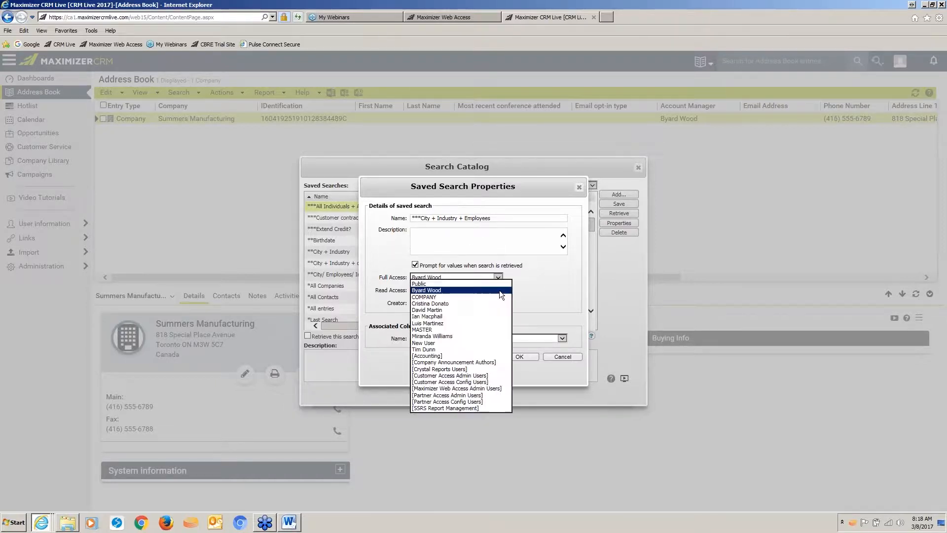
pyautogui.click(443, 284)
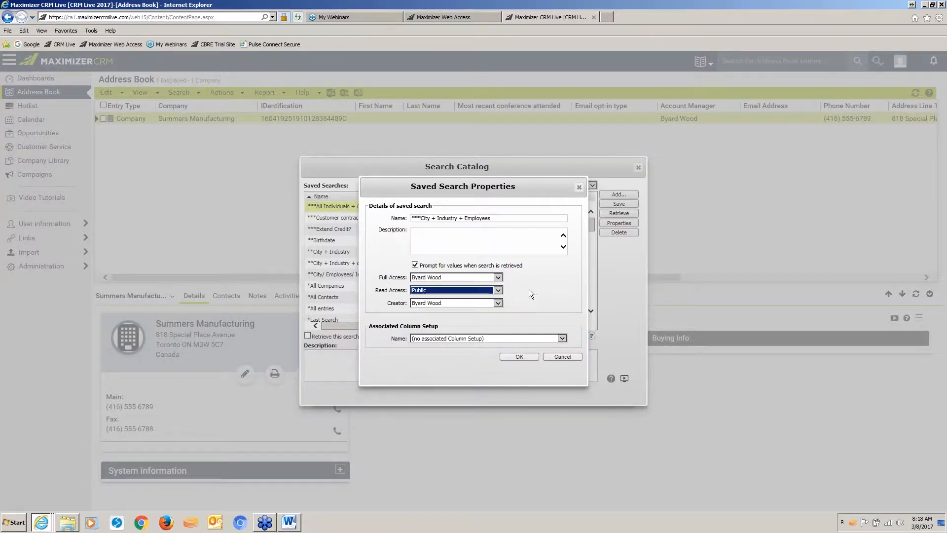
# - Associate the New setup column setup with the saved search and accept its properties
pyautogui.click(562, 338)
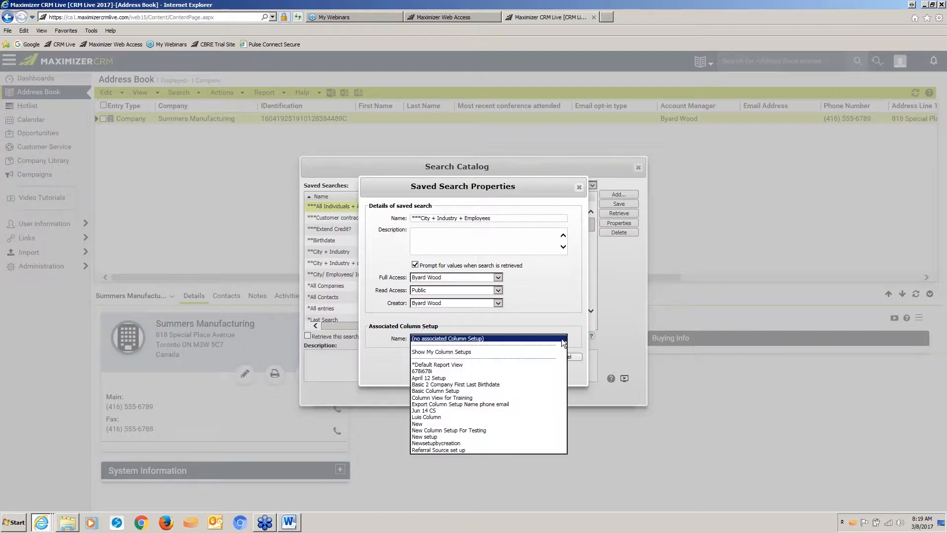
pyautogui.click(435, 437)
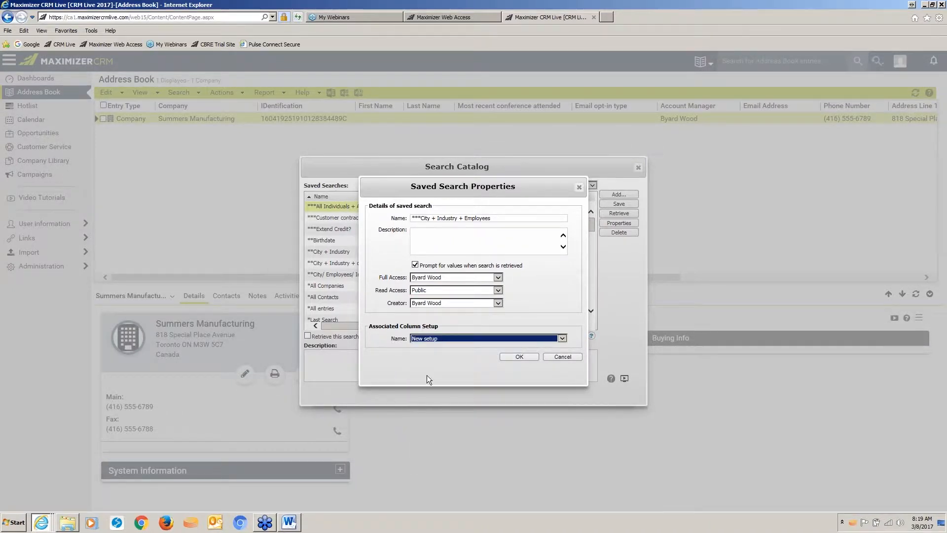
pyautogui.click(433, 365)
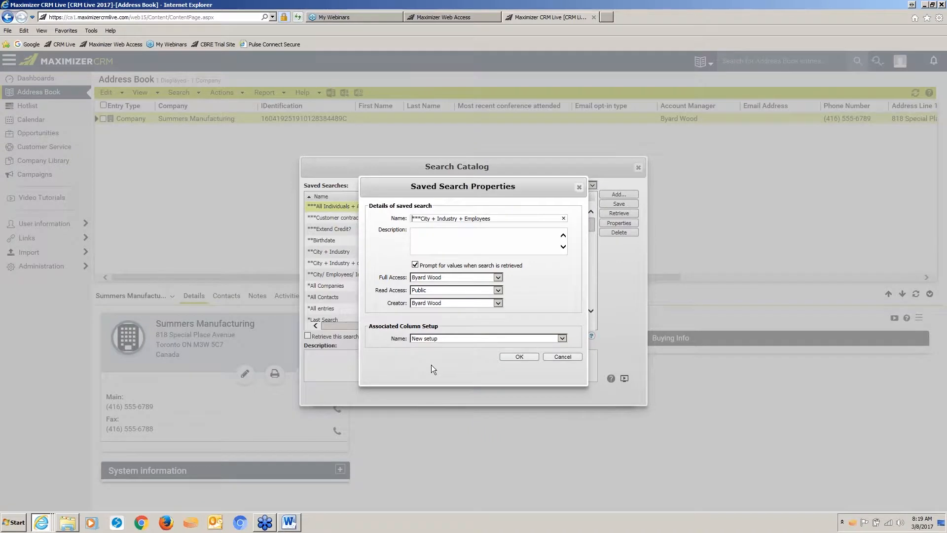
pyautogui.click(520, 358)
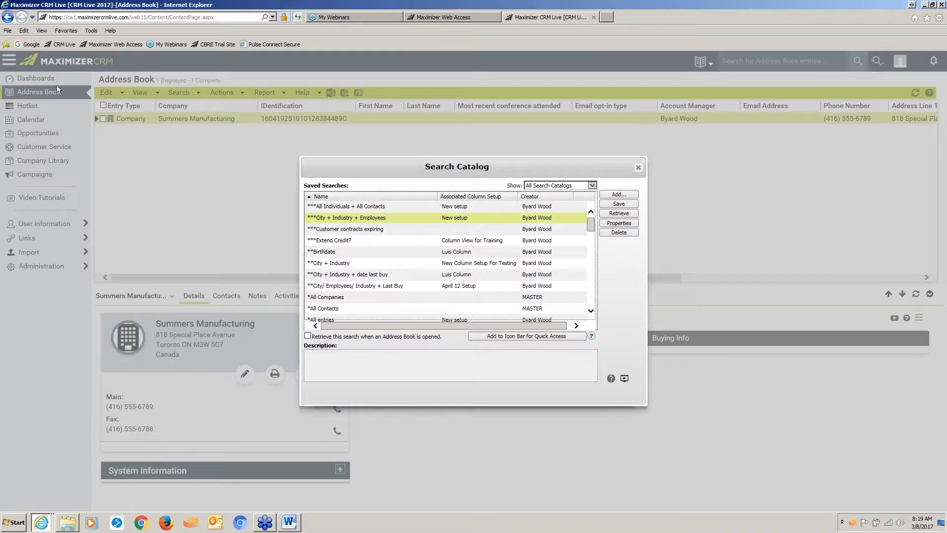
# - Create a quick access shortcut with the binoculars icon for the ***City + Industry + Employees search
pyautogui.click(512, 338)
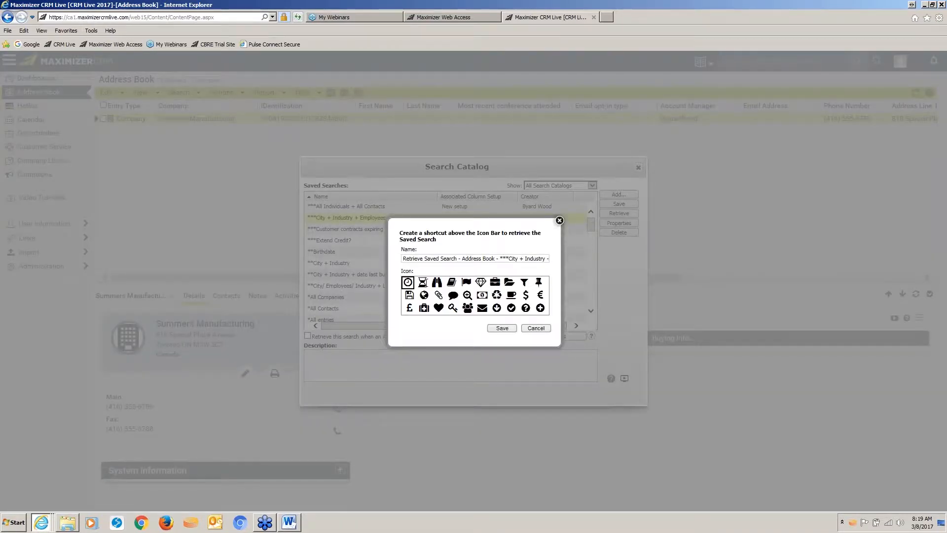
pyautogui.click(437, 282)
pyautogui.click(500, 330)
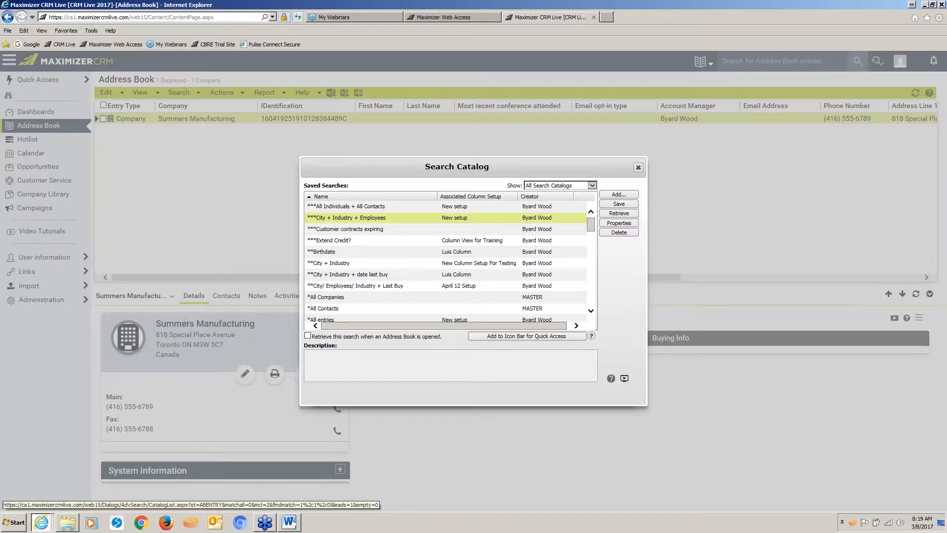
# - Create a quick access shortcut with the book icon for the saved search All entries from Toronto
pyautogui.moveTo(590, 226); pyautogui.dragTo(590, 241)
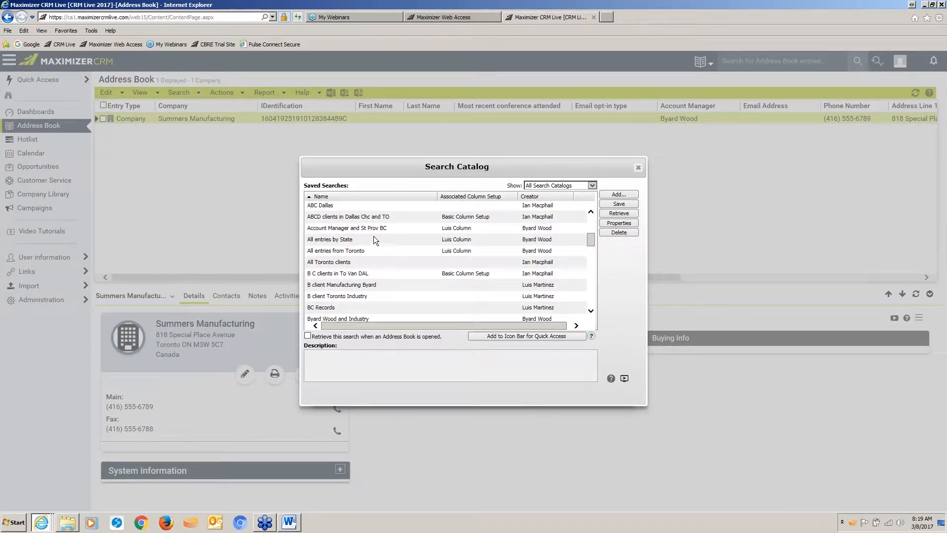
pyautogui.click(381, 252)
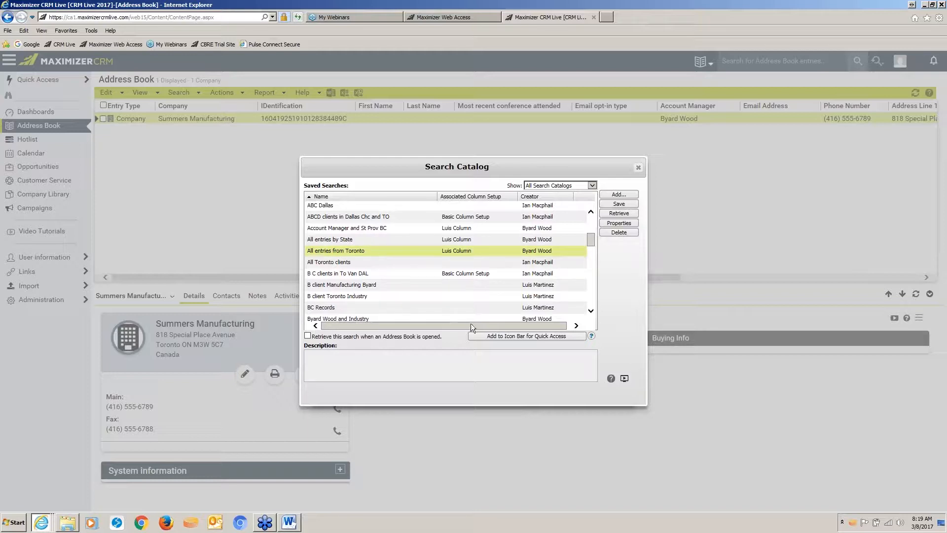
pyautogui.click(495, 338)
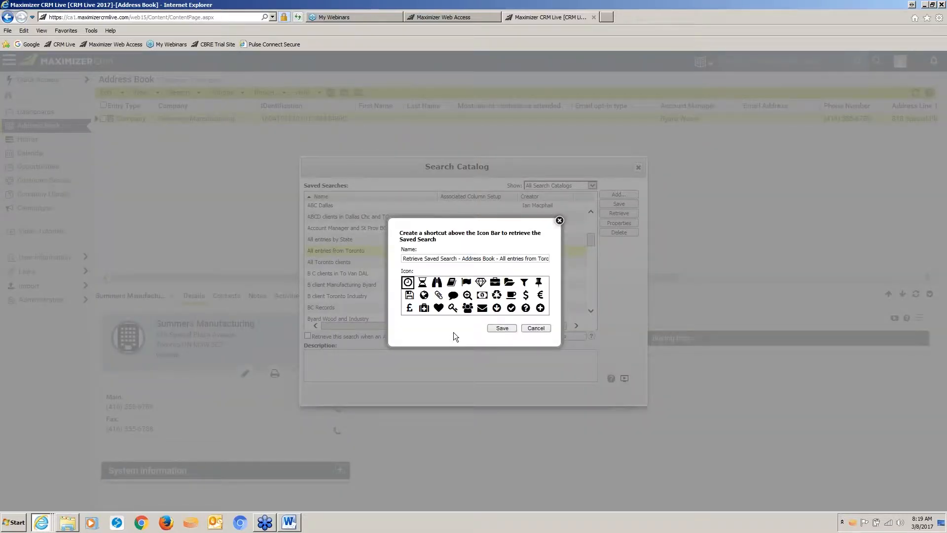
pyautogui.click(451, 282)
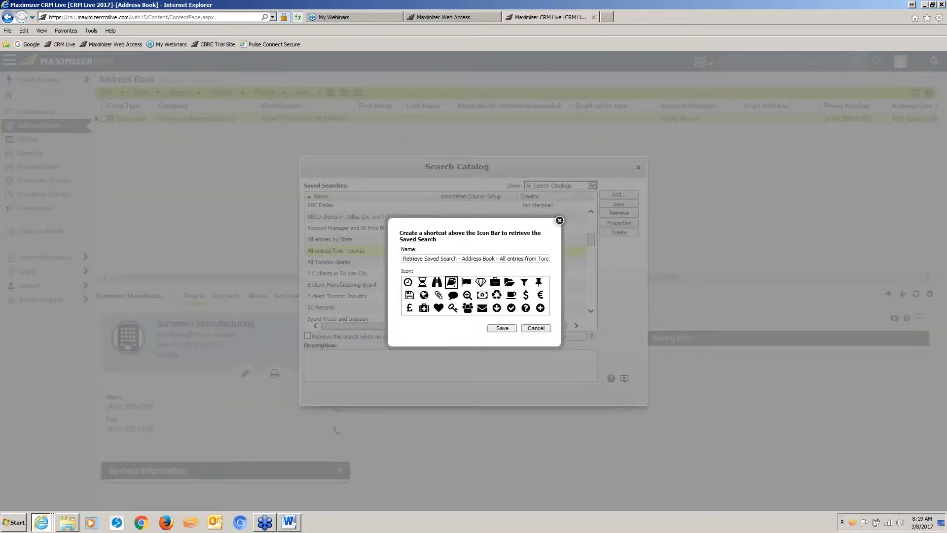
pyautogui.click(502, 328)
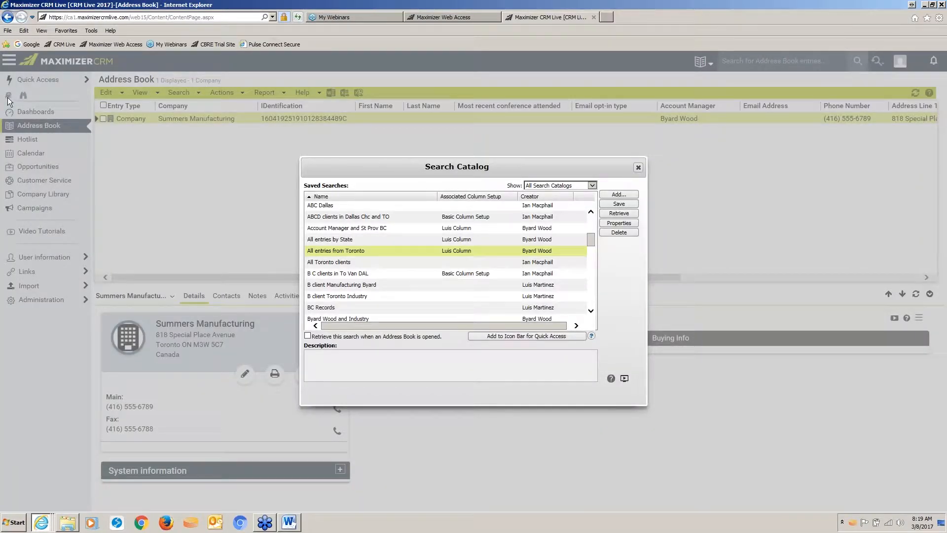
# - Create a quick access shortcut with the recycle icon for the saved search All entries by State
pyautogui.click(371, 240)
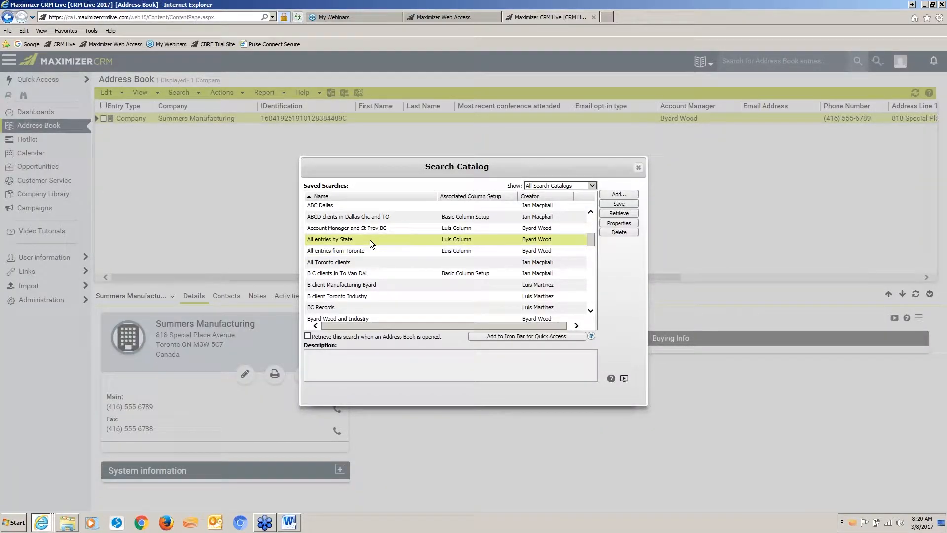
pyautogui.click(512, 336)
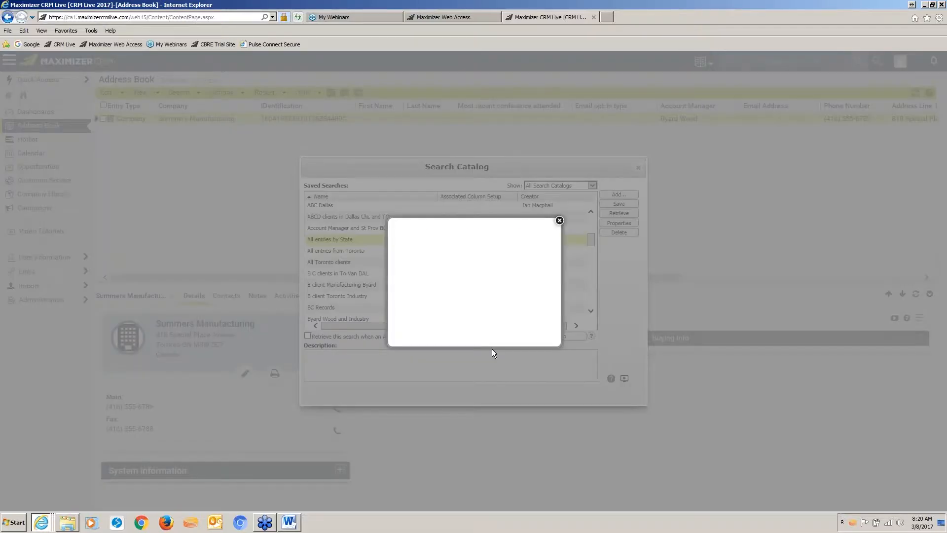
pyautogui.click(497, 295)
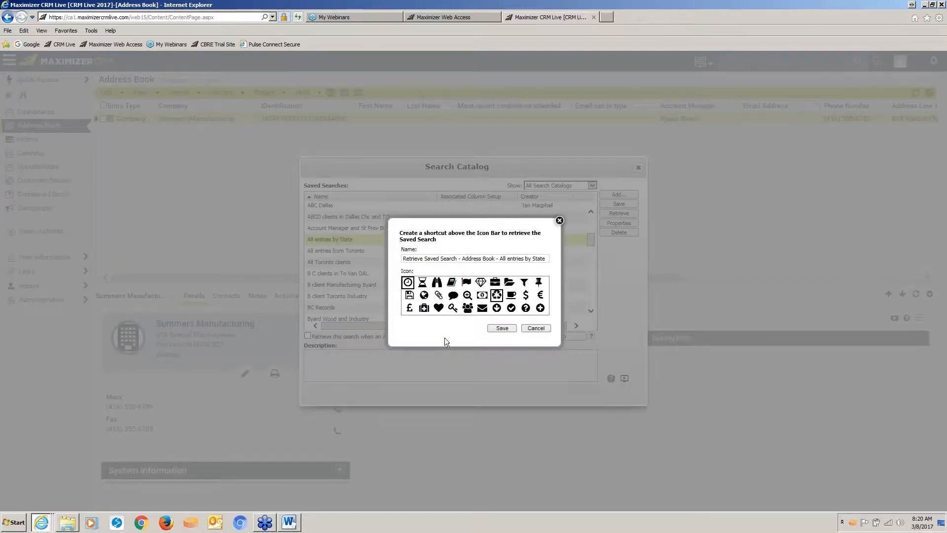
pyautogui.click(502, 329)
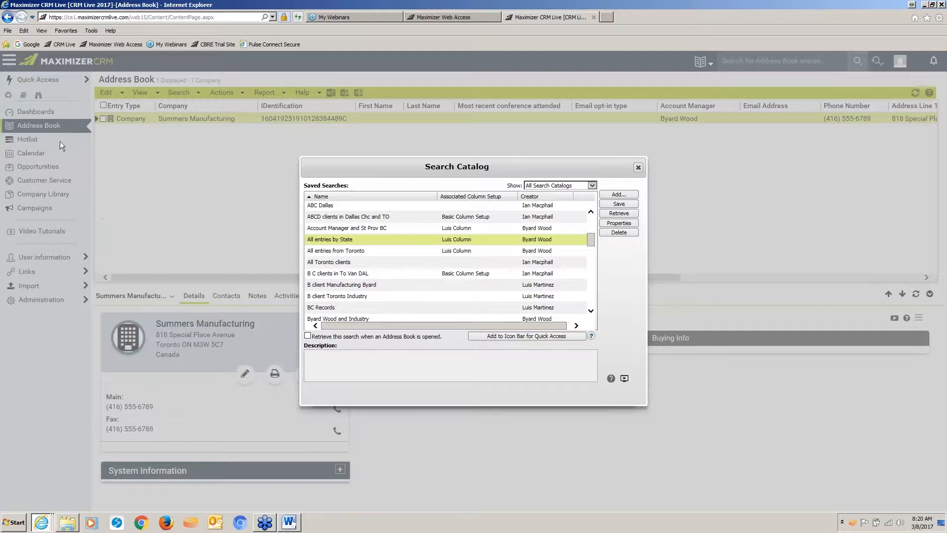
# - Close the Search Catalog and Advanced Search, and undo the last search in the Address Book
pyautogui.click(638, 168)
pyautogui.click(631, 169)
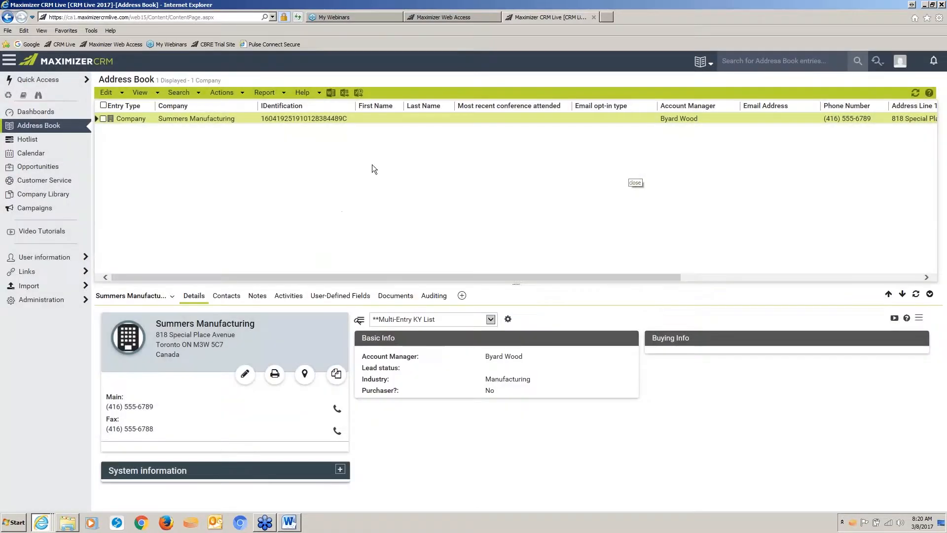
pyautogui.click(179, 95)
pyautogui.click(181, 105)
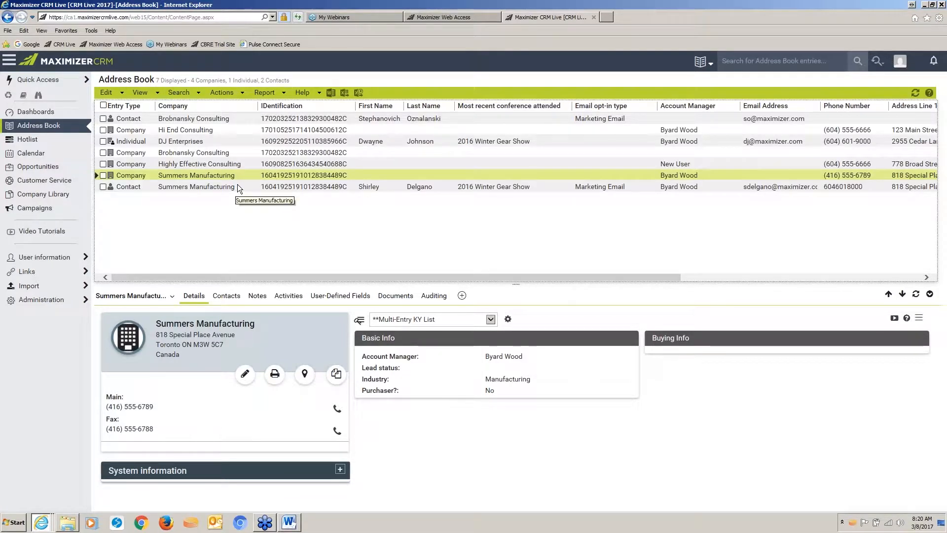
pyautogui.click(180, 93)
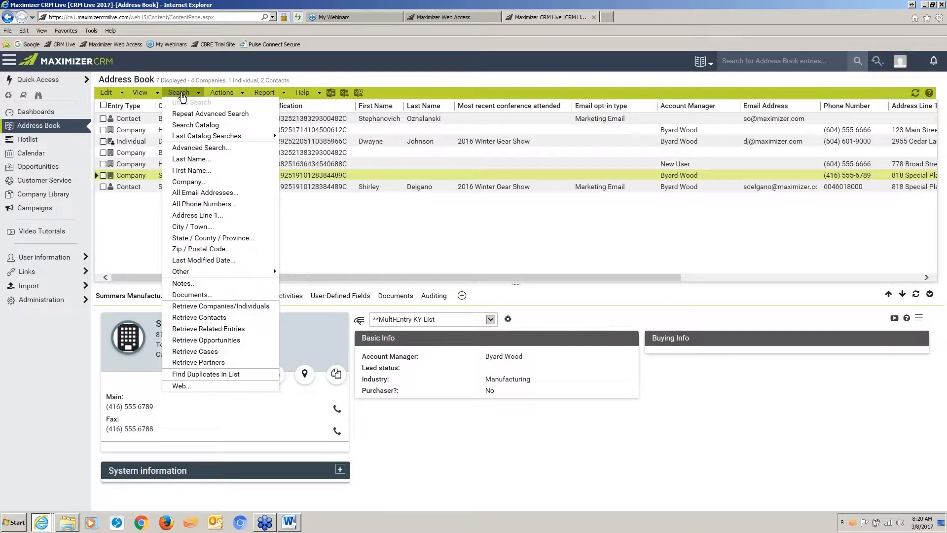
pyautogui.click(202, 148)
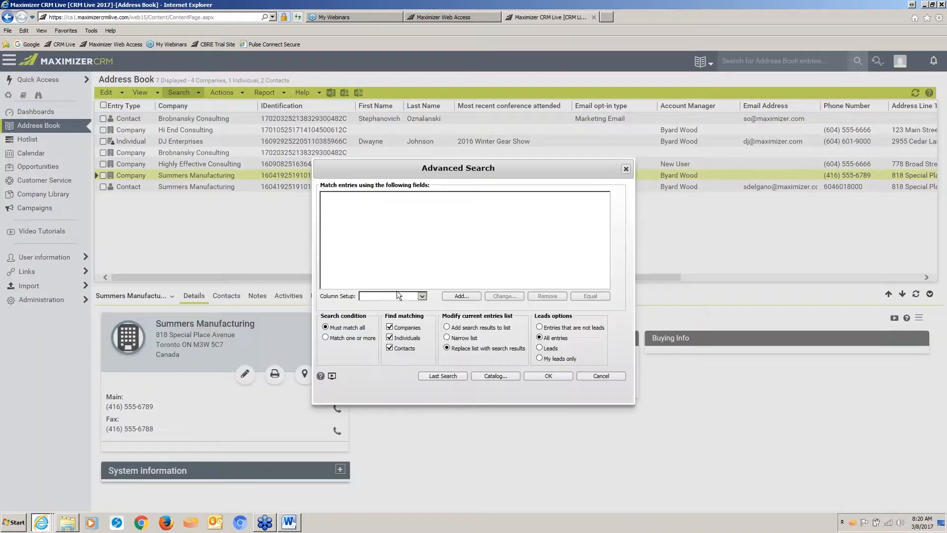
pyautogui.click(459, 297)
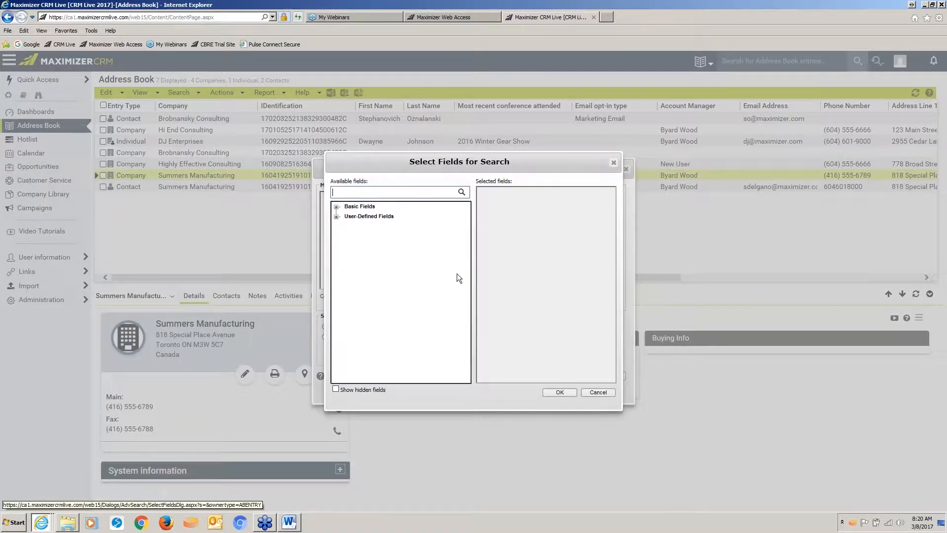
pyautogui.click(599, 393)
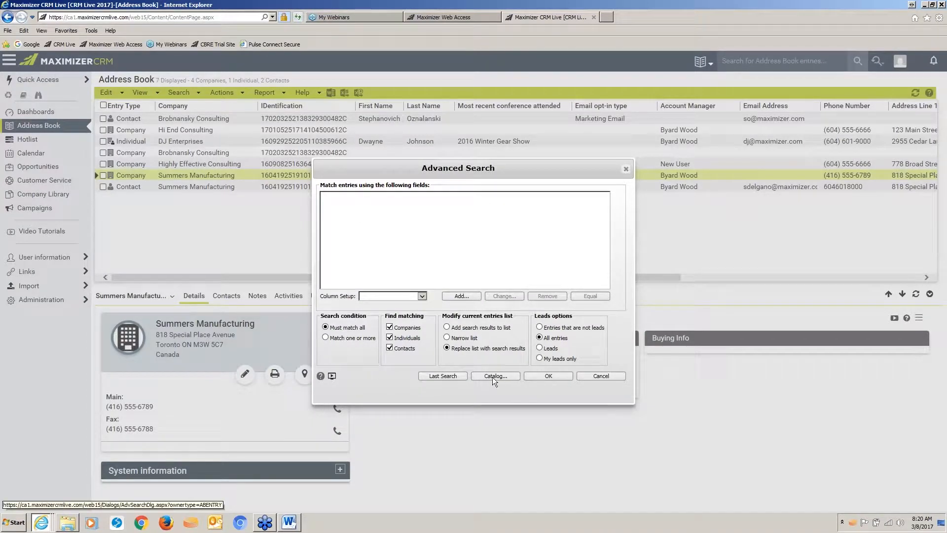
pyautogui.click(600, 376)
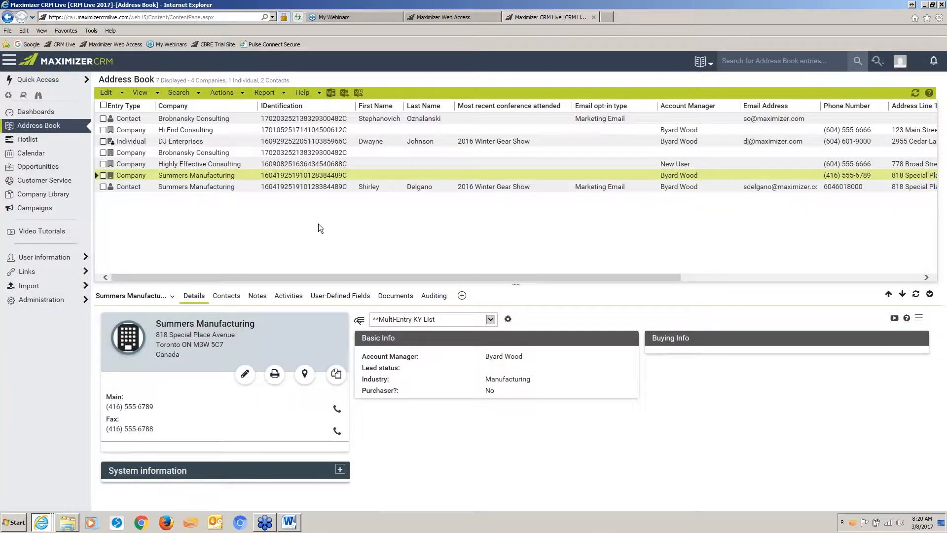
pyautogui.click(107, 92)
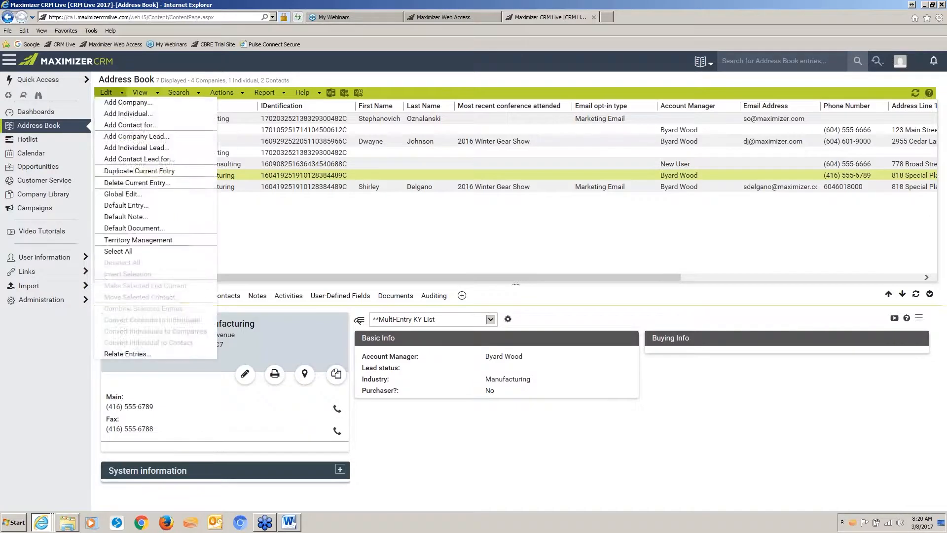
# - Retrieve the ***City + Industry + Employees search through Quick Access and run it with its saved values
pyautogui.click(38, 94)
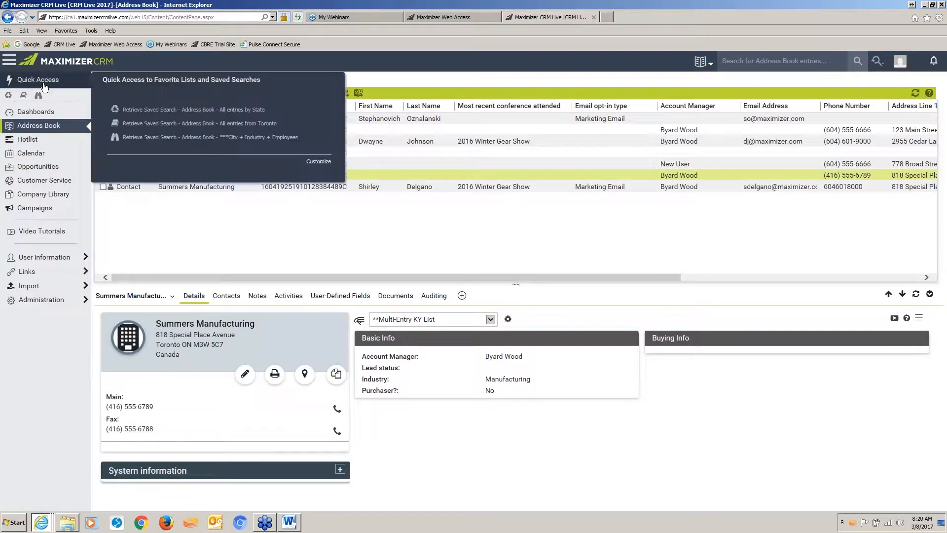
pyautogui.click(241, 138)
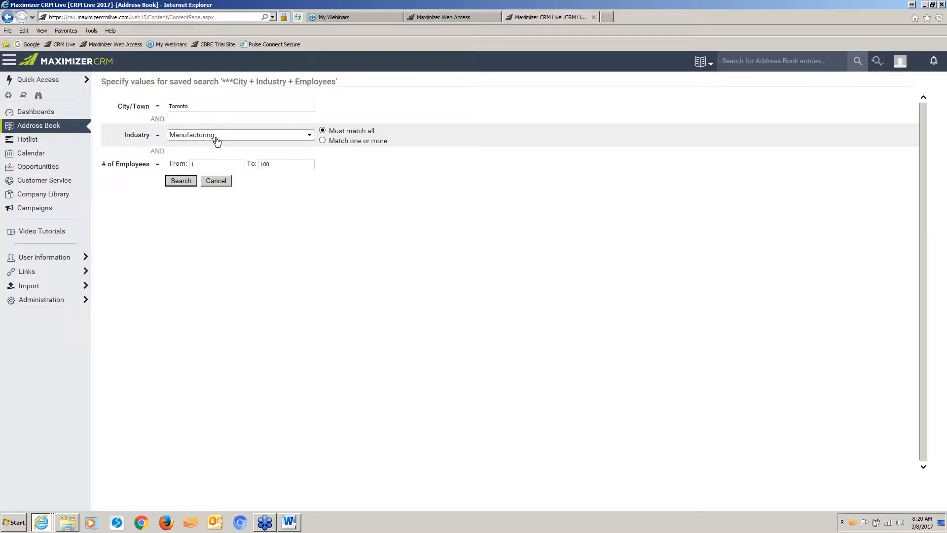
pyautogui.click(181, 181)
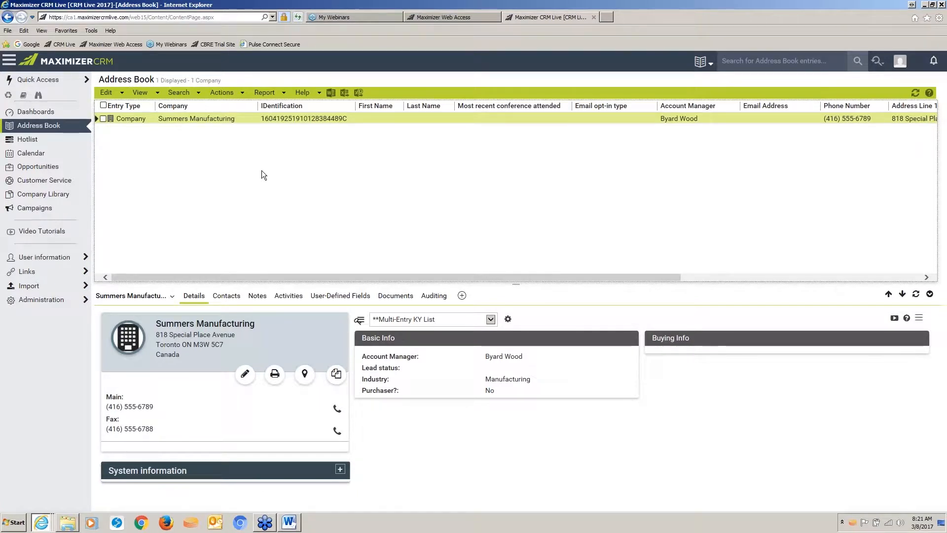
pyautogui.click(58, 80)
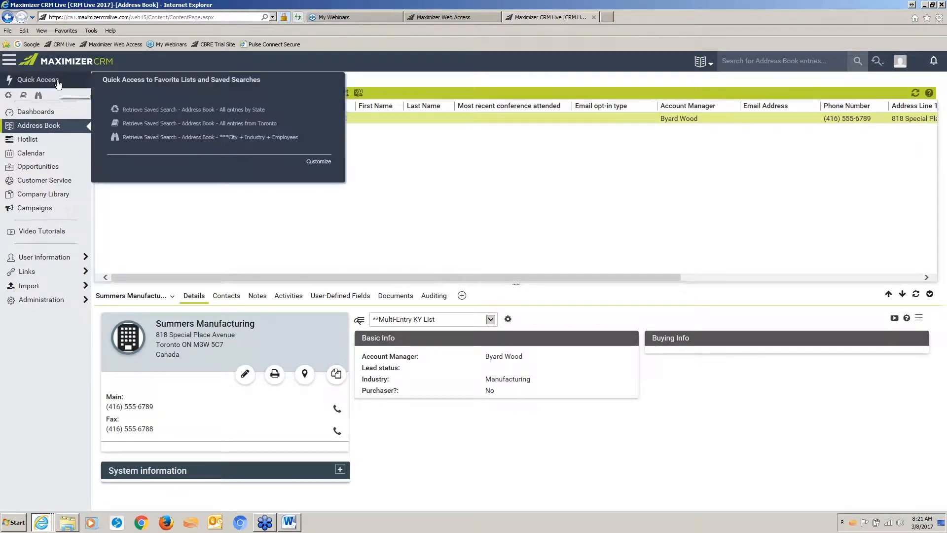
pyautogui.click(212, 138)
pyautogui.moveTo(207, 106); pyautogui.dragTo(164, 105)
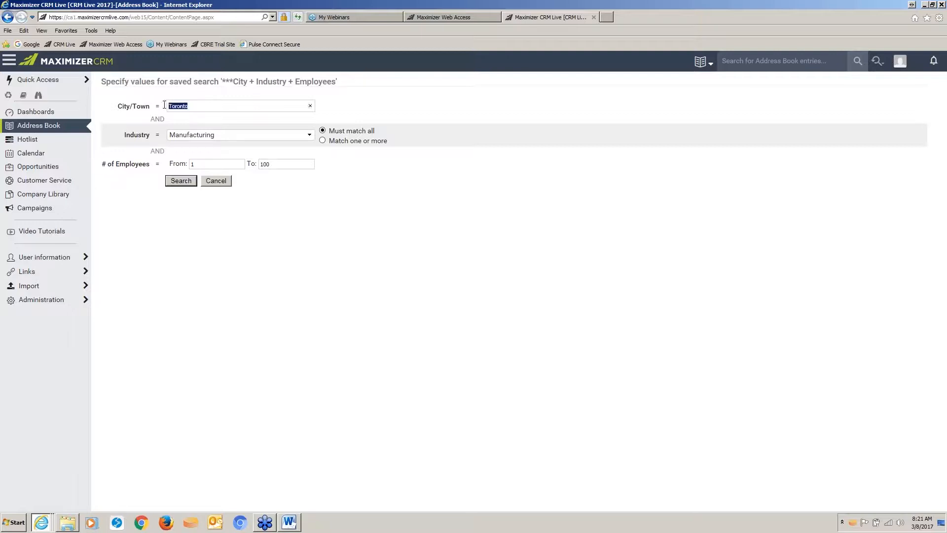
pyautogui.write('Chicago')
pyautogui.click(221, 182)
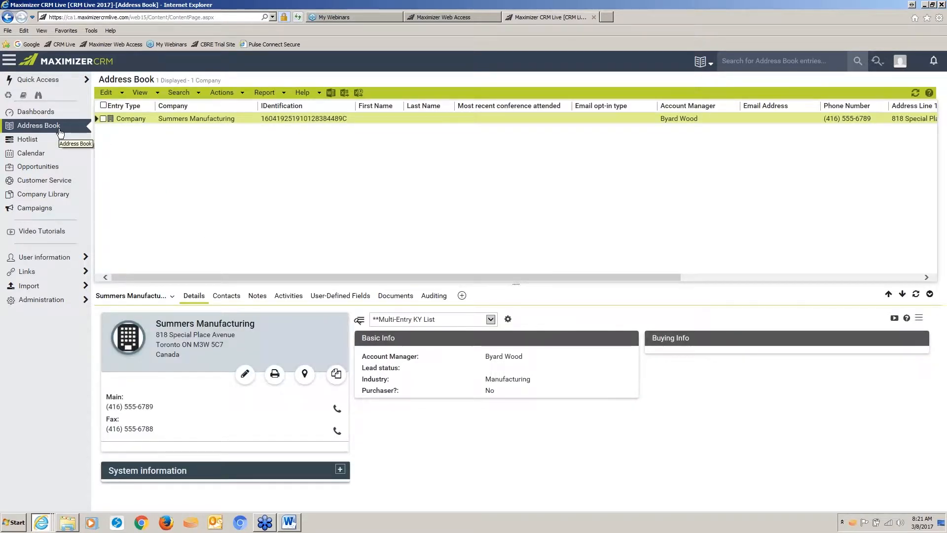
# - Customize Quick Access: move ***City + Industry + Employees to the first position and remove the All entries from Toronto shortcut
pyautogui.click(38, 80)
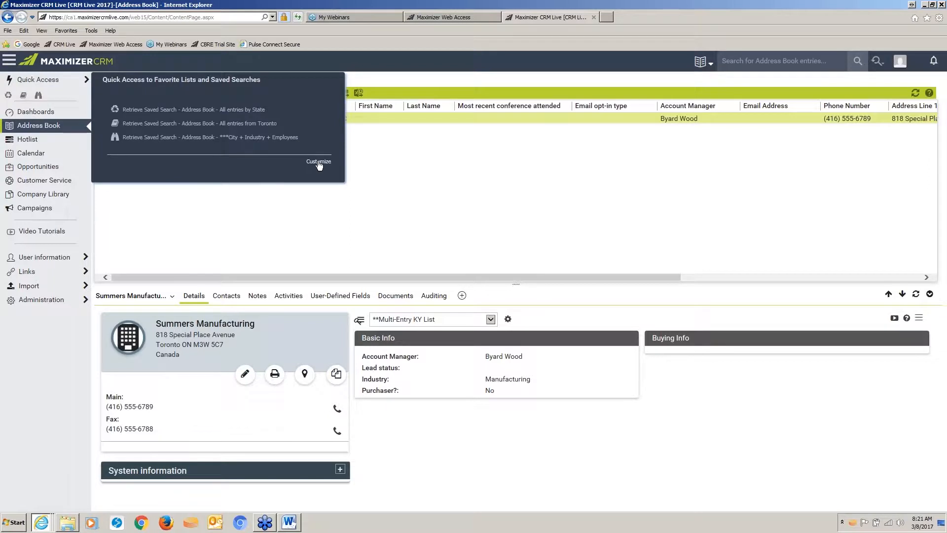
pyautogui.click(319, 162)
pyautogui.moveTo(270, 143)
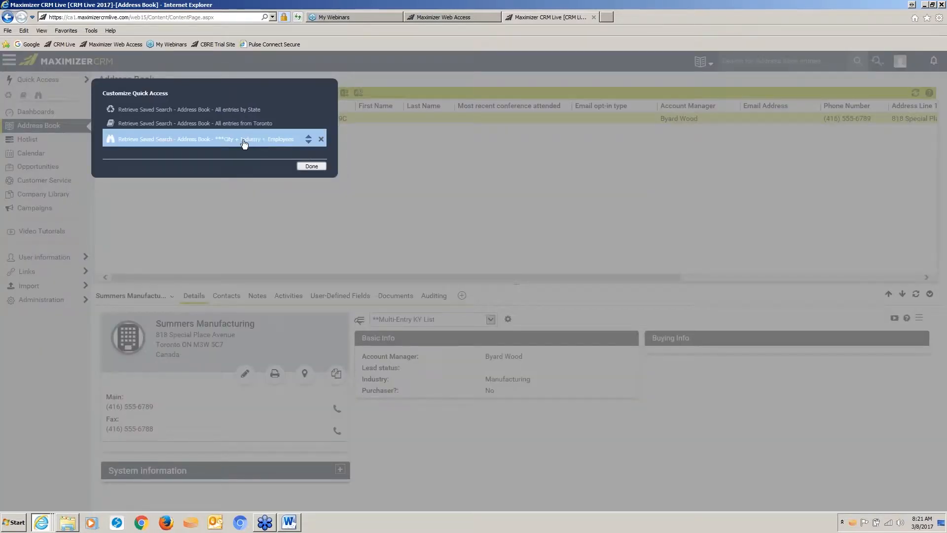
pyautogui.click(309, 139)
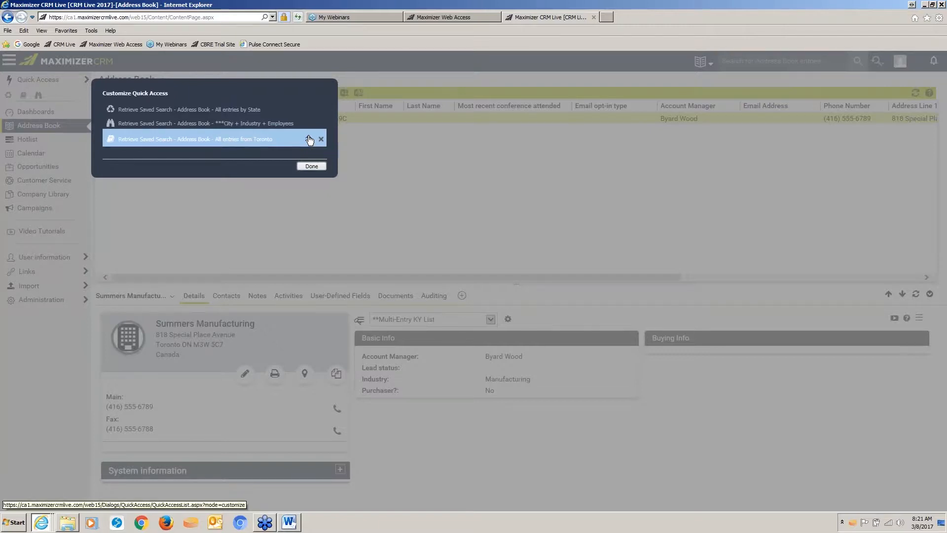
pyautogui.click(307, 123)
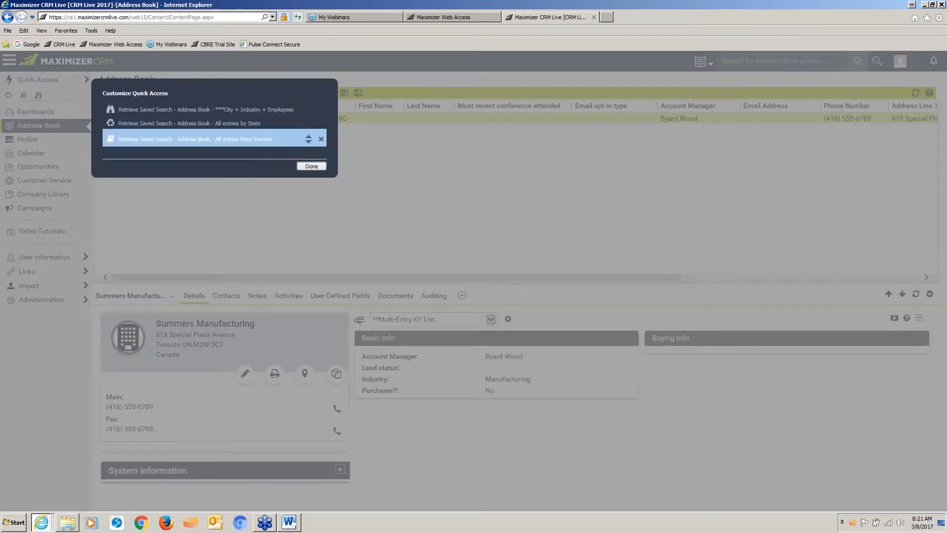
pyautogui.click(320, 140)
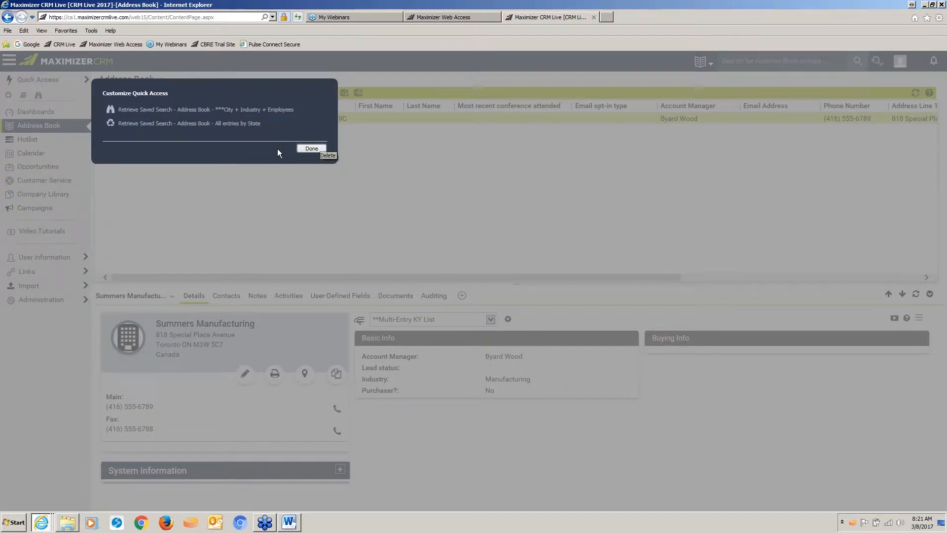
pyautogui.click(312, 148)
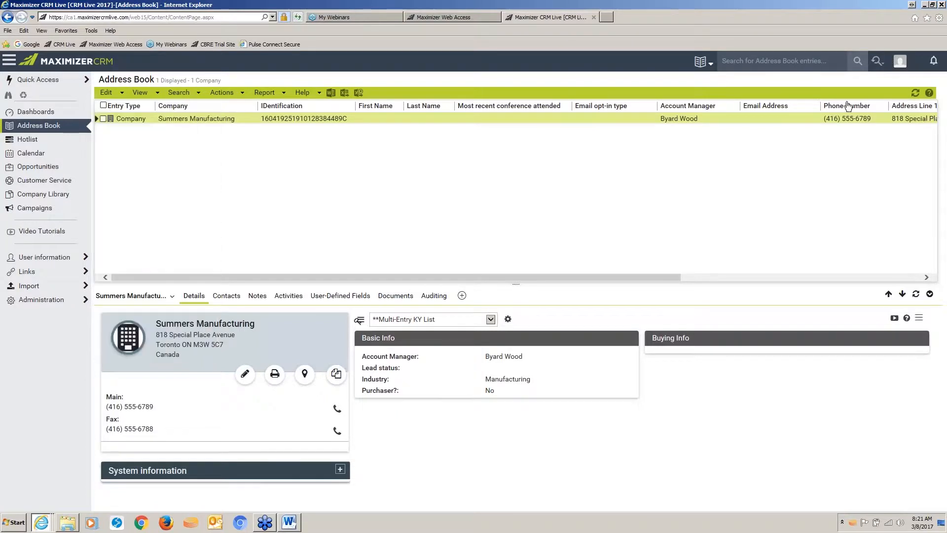
pyautogui.click(938, 23)
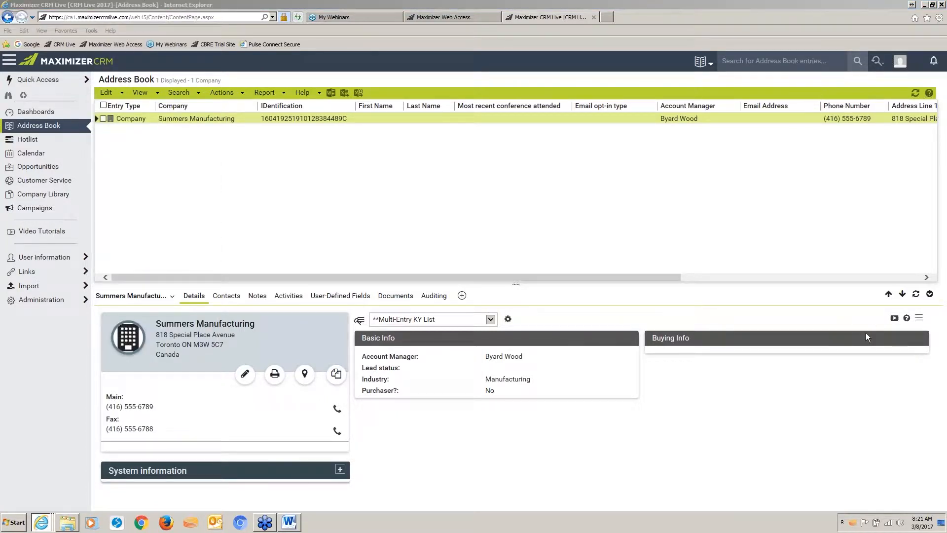
# - Search the Address Book by notes for the text "insurance" across all dates, replacing the current list with the search results
pyautogui.click(181, 94)
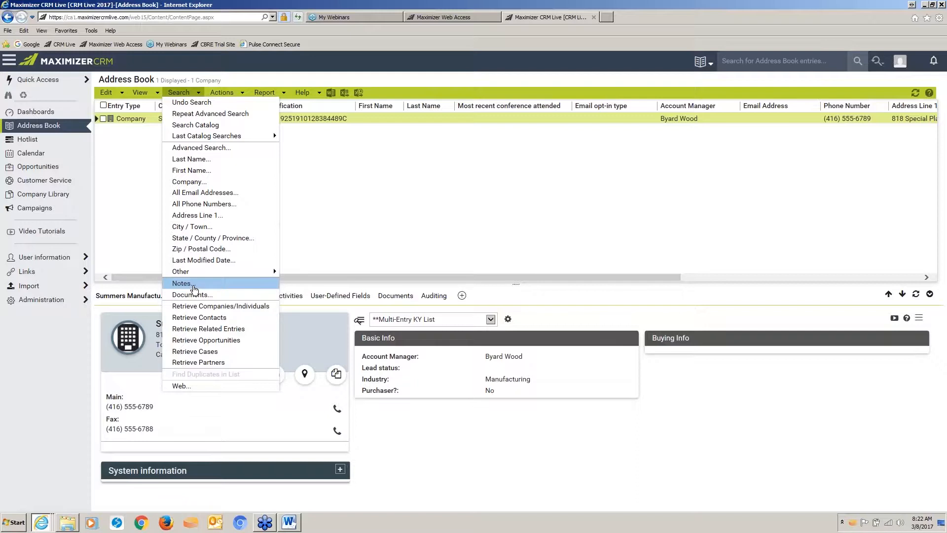
pyautogui.click(185, 283)
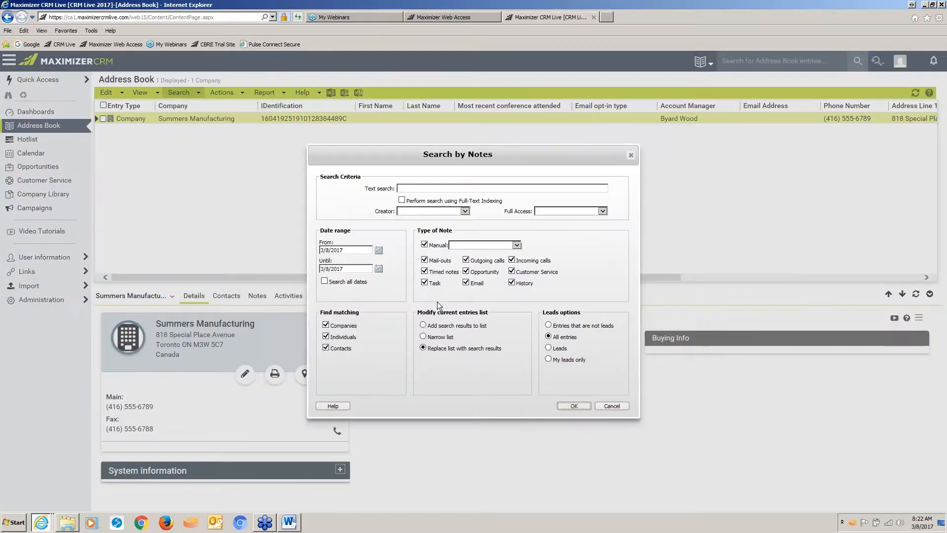
pyautogui.click(412, 189)
pyautogui.write('insura')
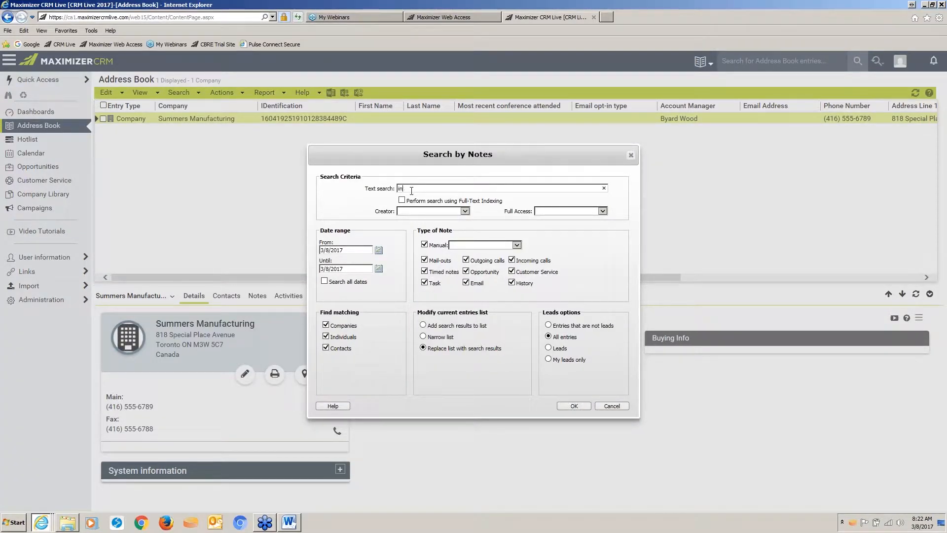
pyautogui.write('nce')
pyautogui.press('Return')
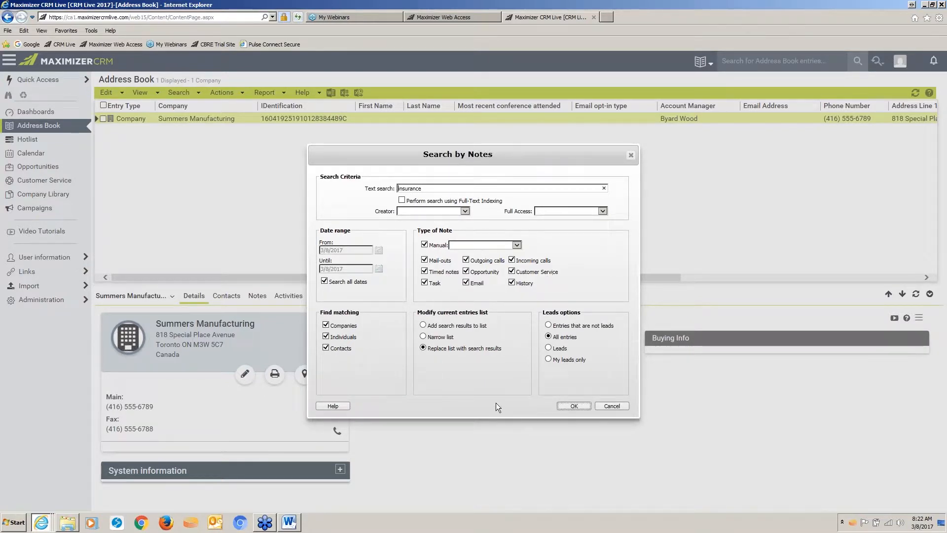
pyautogui.click(574, 406)
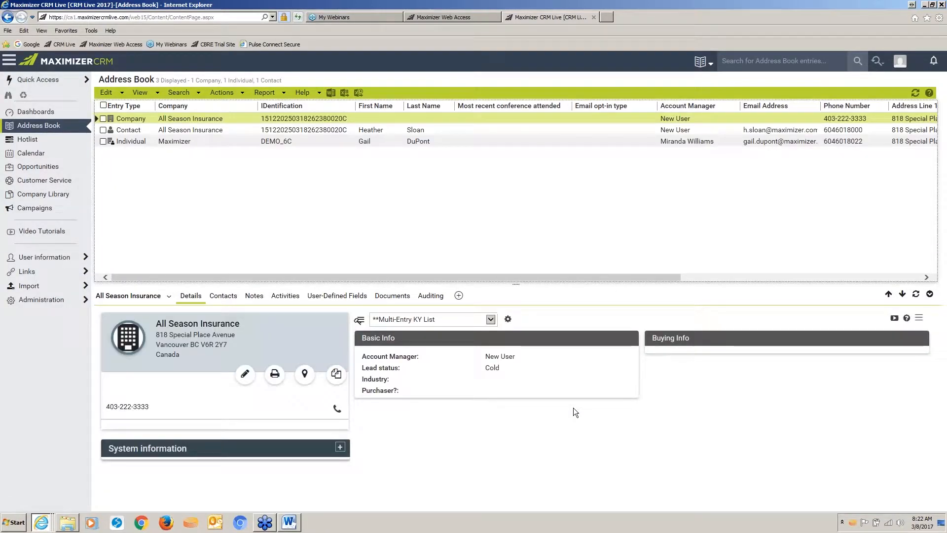
# - Examine the Opportunity and Customer Service notes of the All Season Insurance company entry for the searched word
pyautogui.click(254, 295)
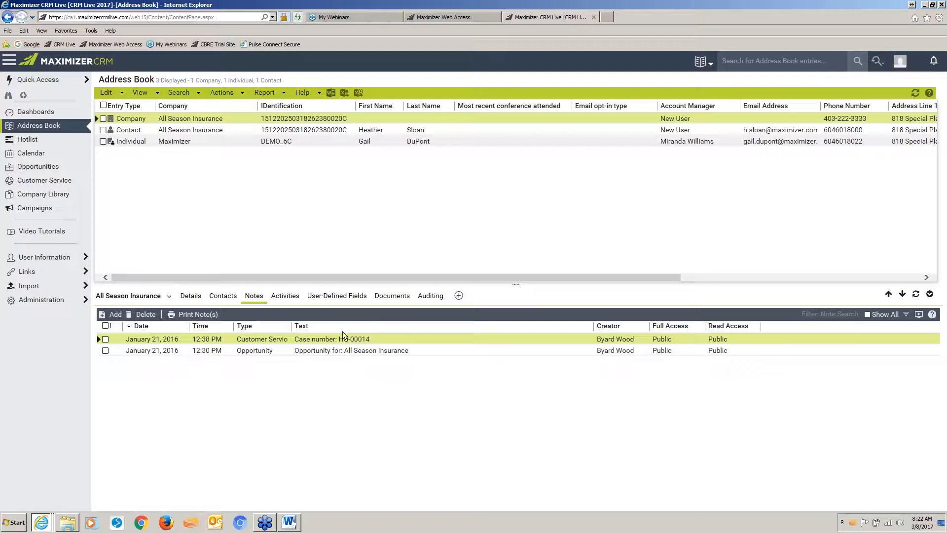
pyautogui.doubleClick(359, 354)
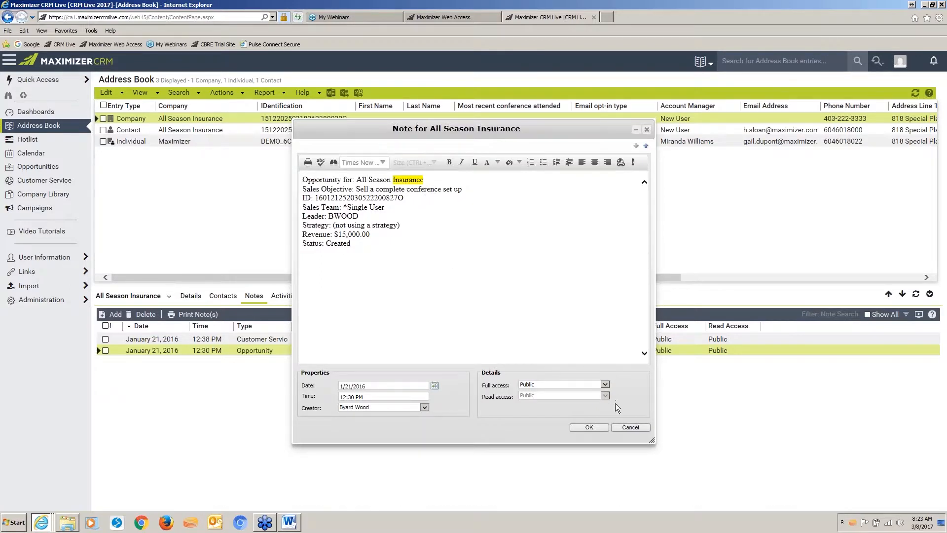
pyautogui.click(629, 426)
pyautogui.click(343, 339)
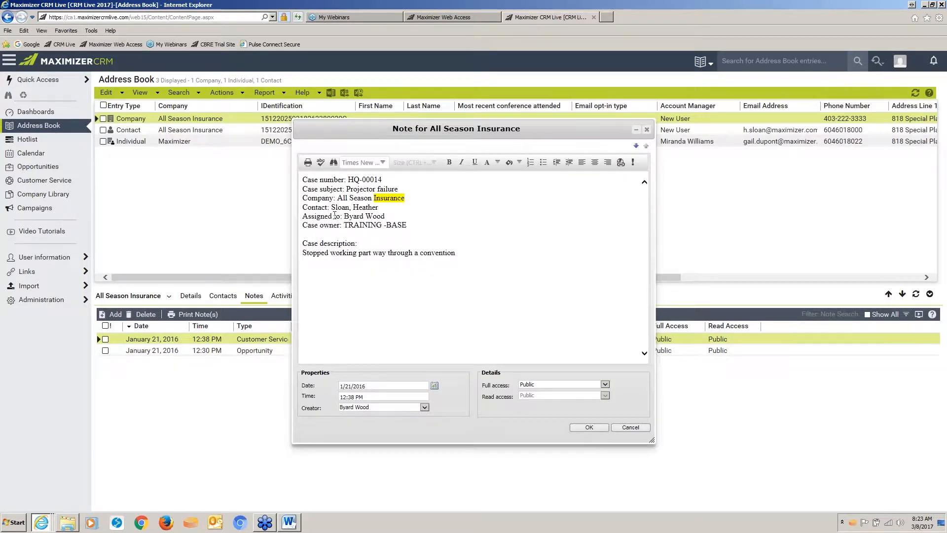
pyautogui.click(631, 427)
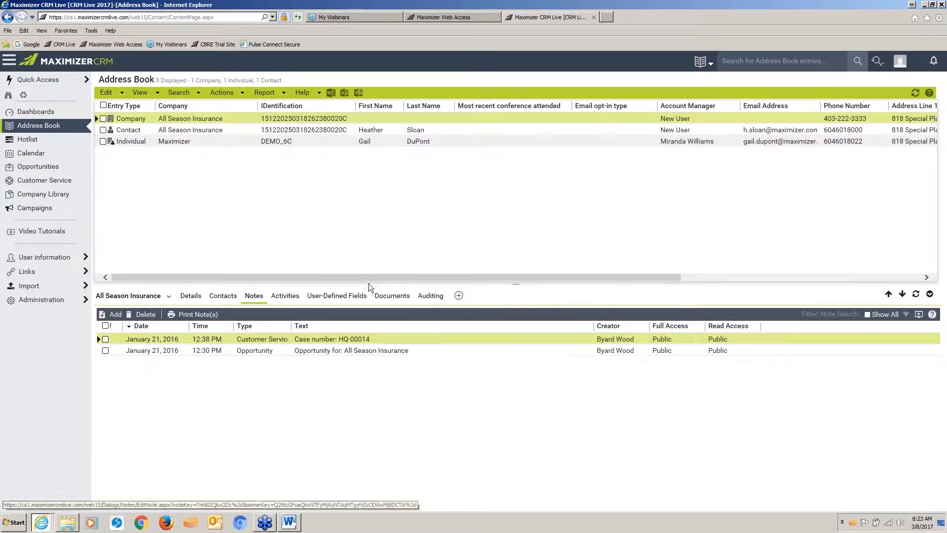
# - Examine the February 8 and the first January 18, 2016 task notes of the Maximizer individual entry for the searched word
pyautogui.click(330, 142)
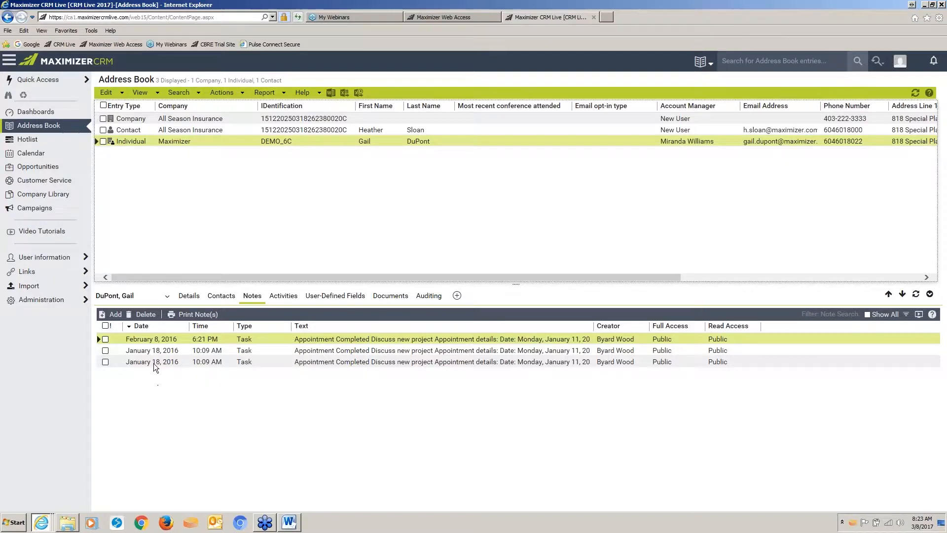
pyautogui.doubleClick(418, 344)
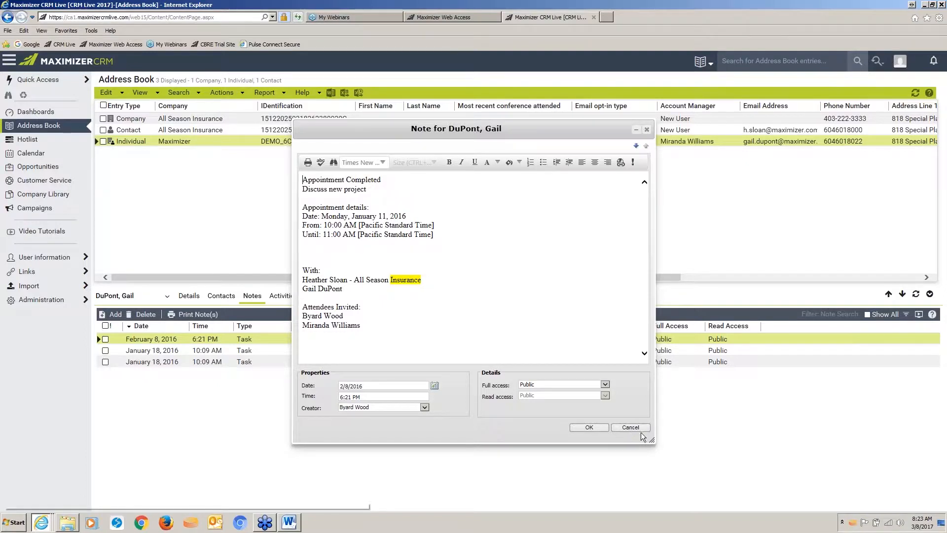
pyautogui.click(574, 427)
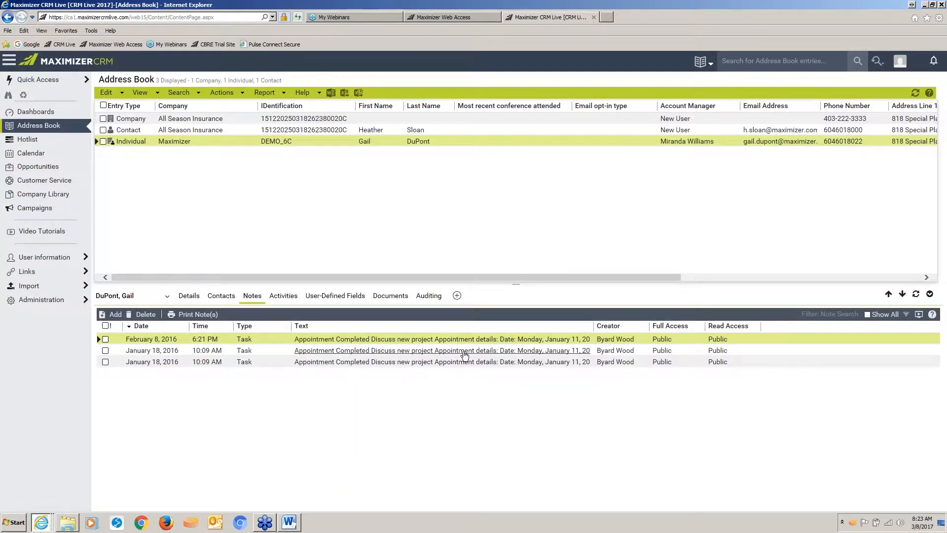
pyautogui.doubleClick(462, 351)
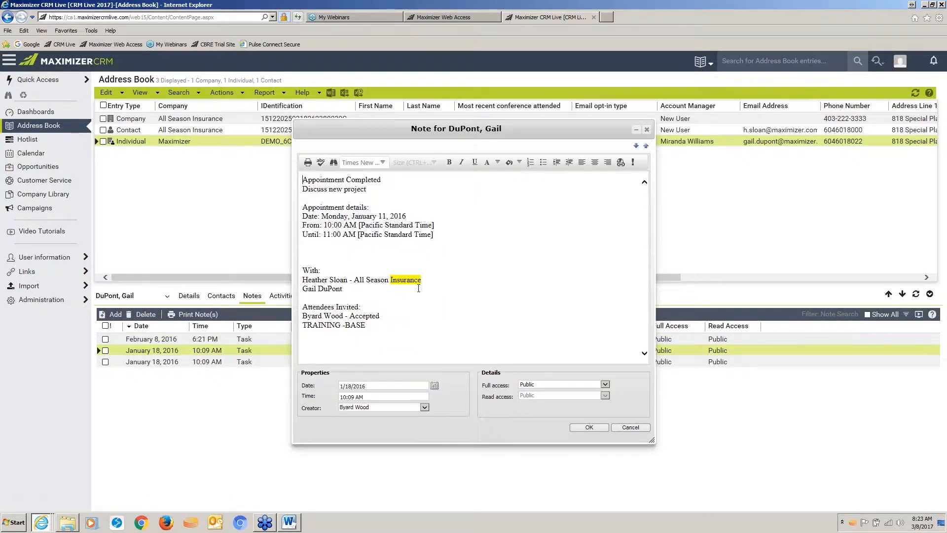
pyautogui.click(635, 427)
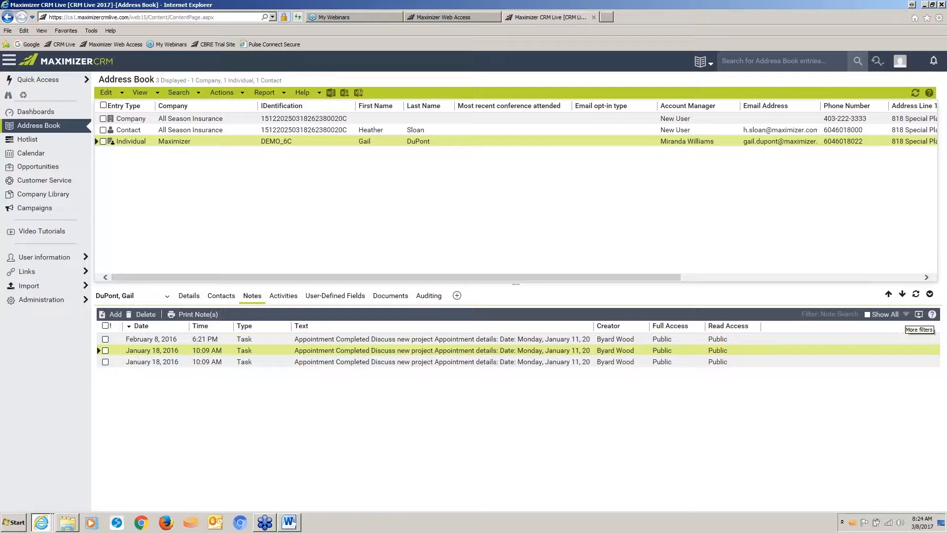
# - Filter the individual's notes to all dates and all note types, and check a January 18, 2016 appointment note for search highlighting
pyautogui.click(907, 314)
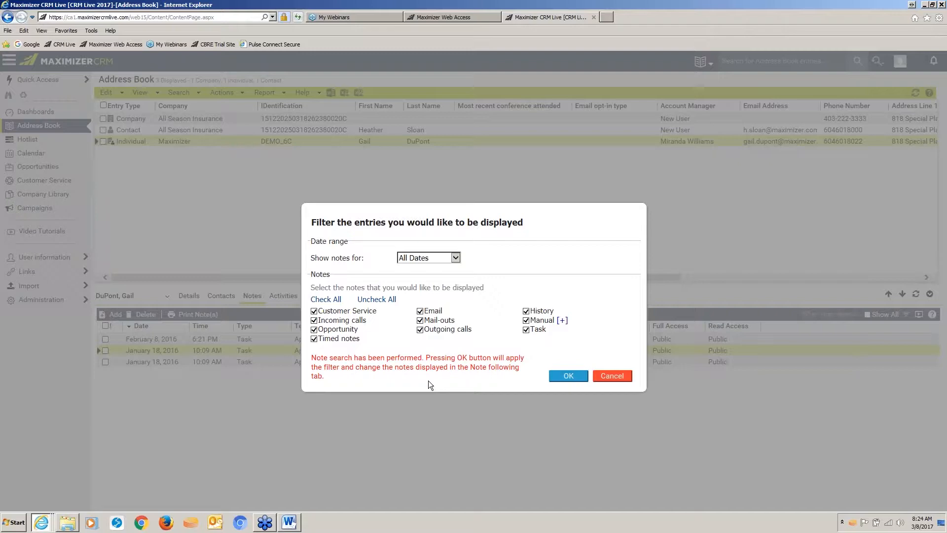
pyautogui.click(568, 376)
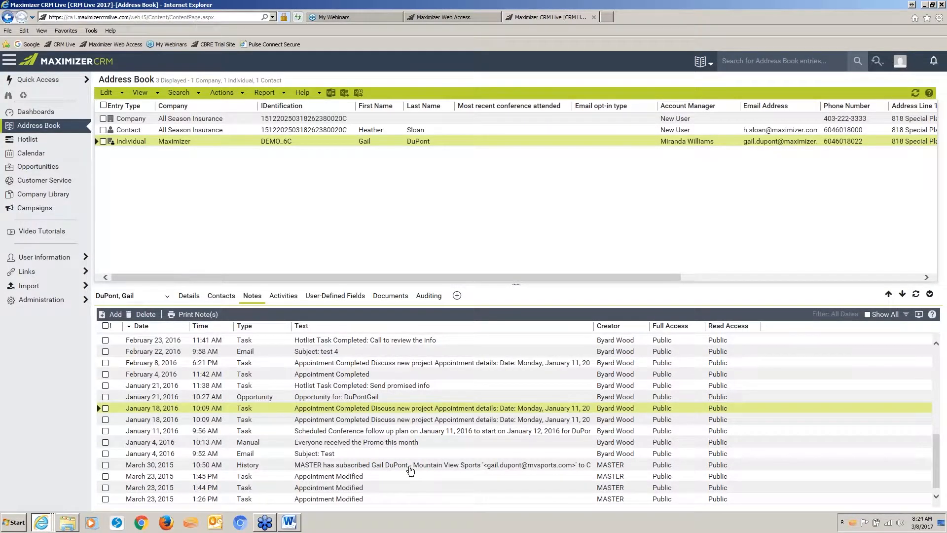
pyautogui.doubleClick(444, 419)
pyautogui.moveTo(429, 278); pyautogui.dragTo(393, 278)
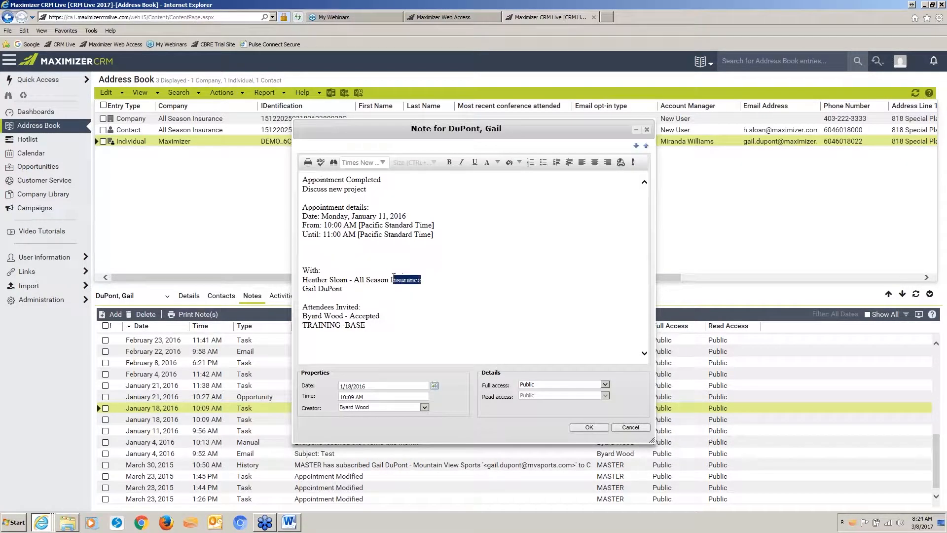
pyautogui.click(433, 285)
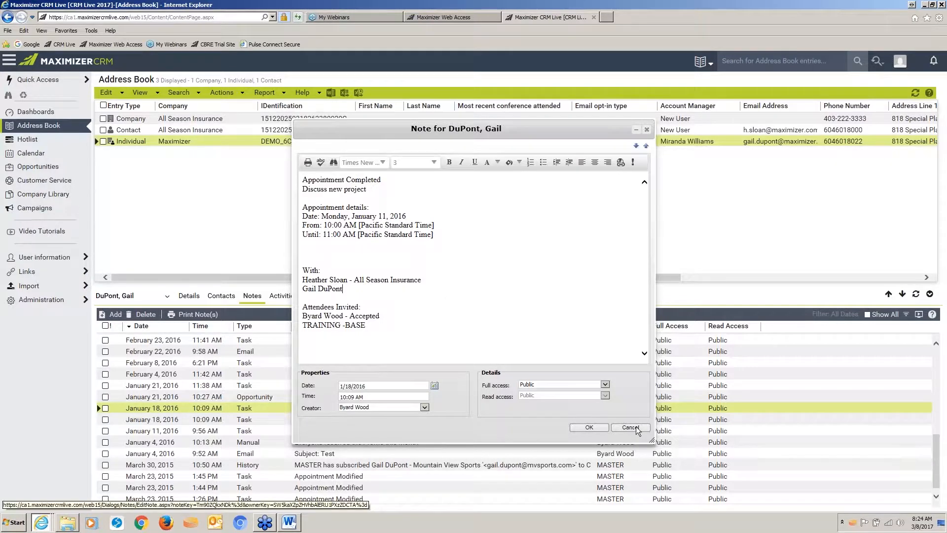
pyautogui.click(636, 427)
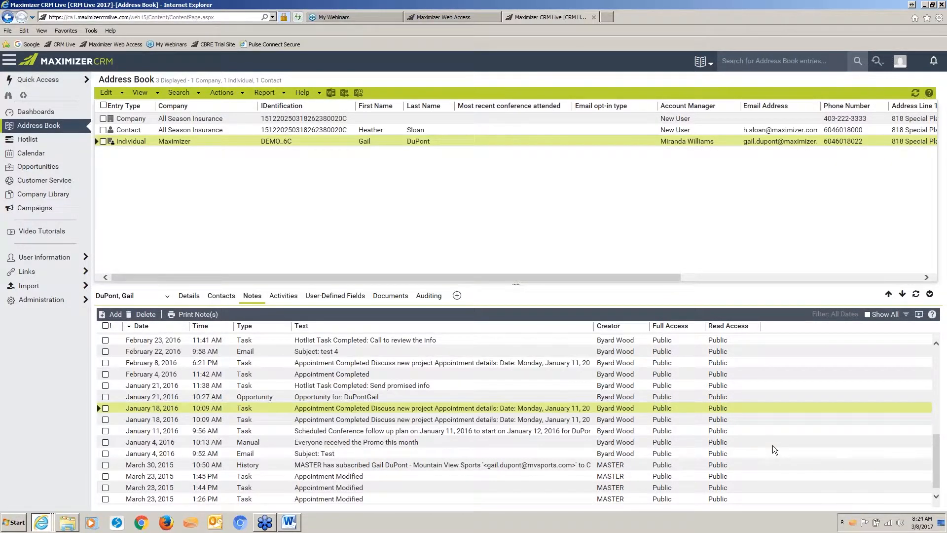
# - Try out a notes filter for incoming and outgoing calls from the last 30 days without applying it
pyautogui.click(906, 314)
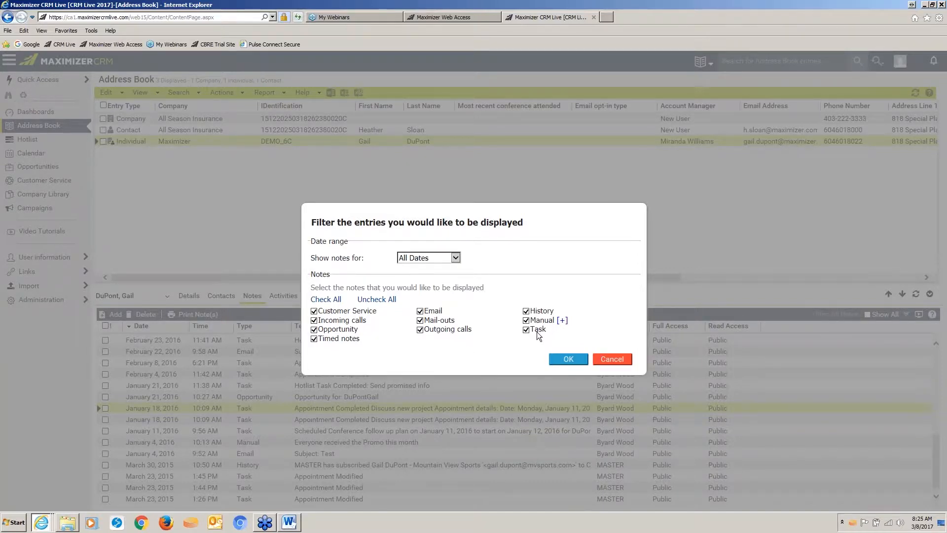
pyautogui.click(374, 300)
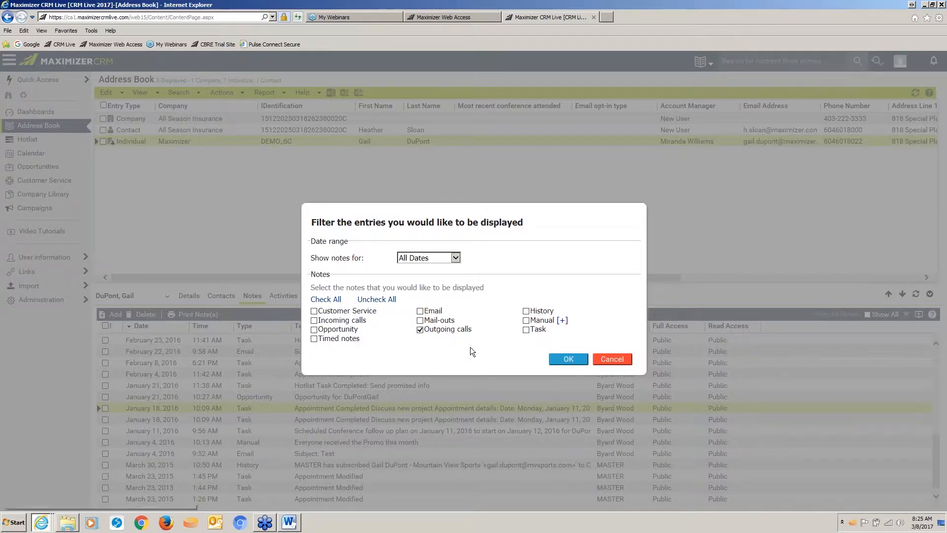
pyautogui.click(314, 320)
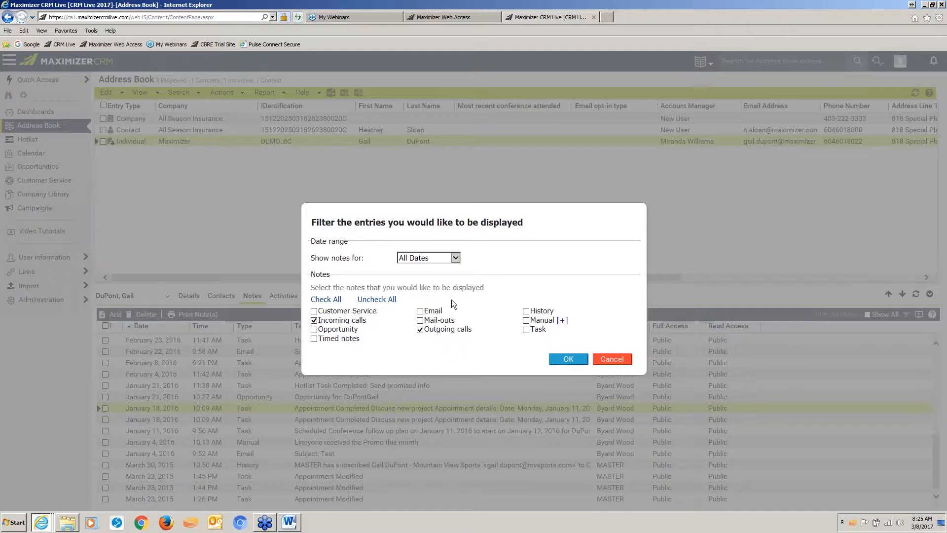
pyautogui.click(455, 258)
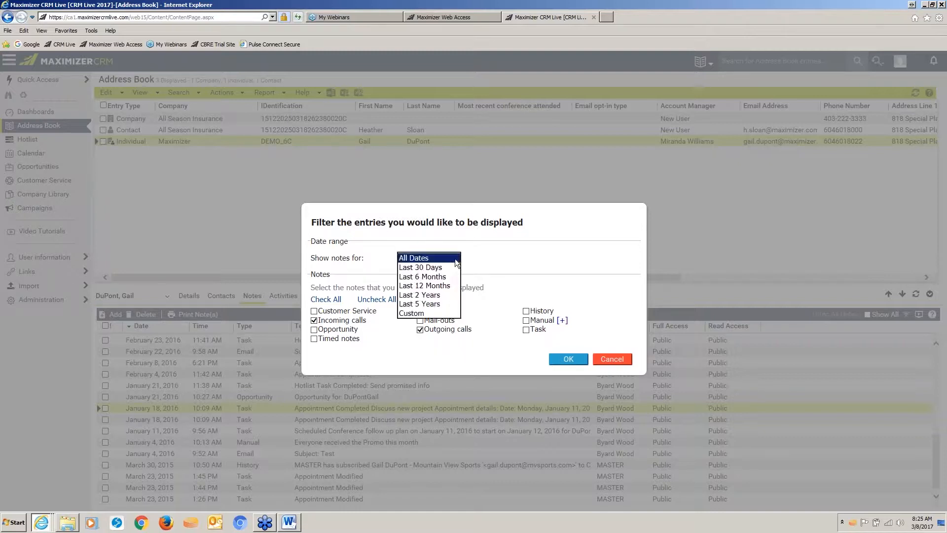
pyautogui.click(427, 268)
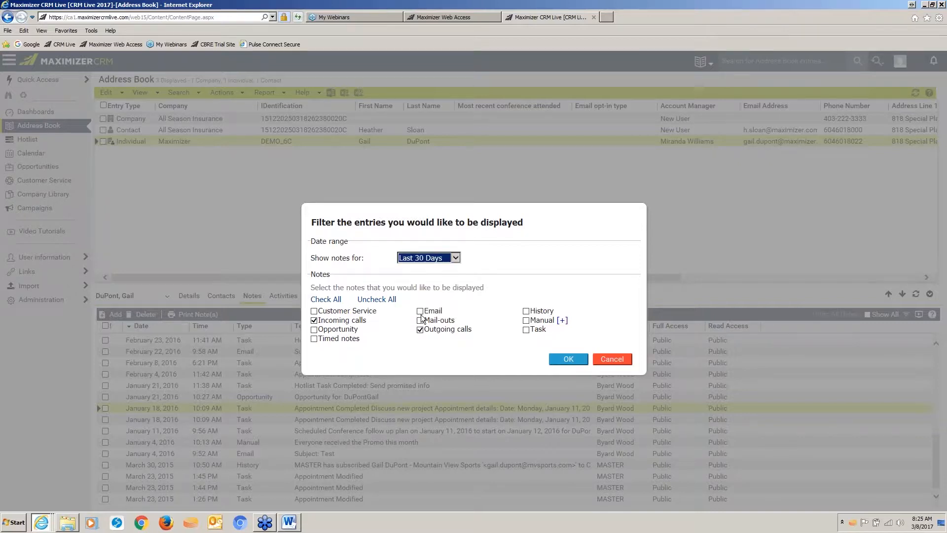
pyautogui.click(499, 259)
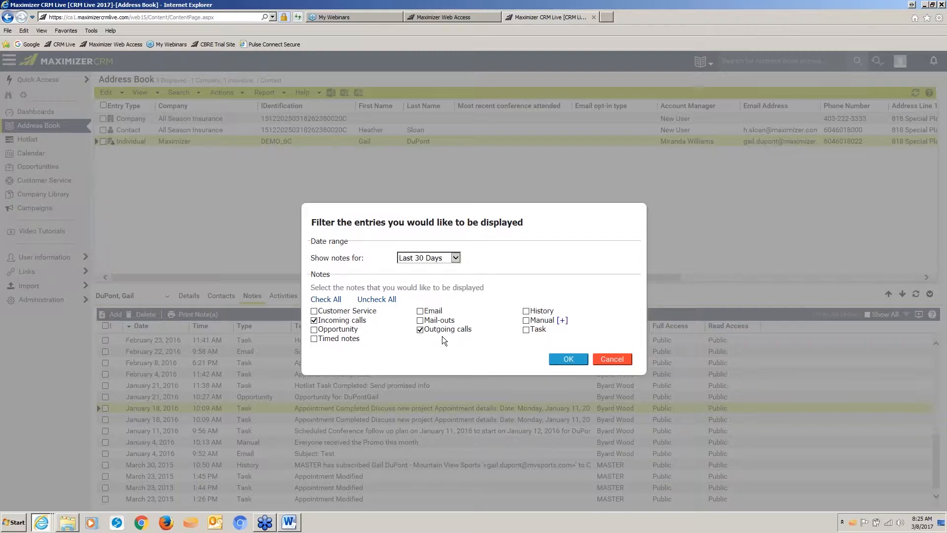
pyautogui.click(613, 359)
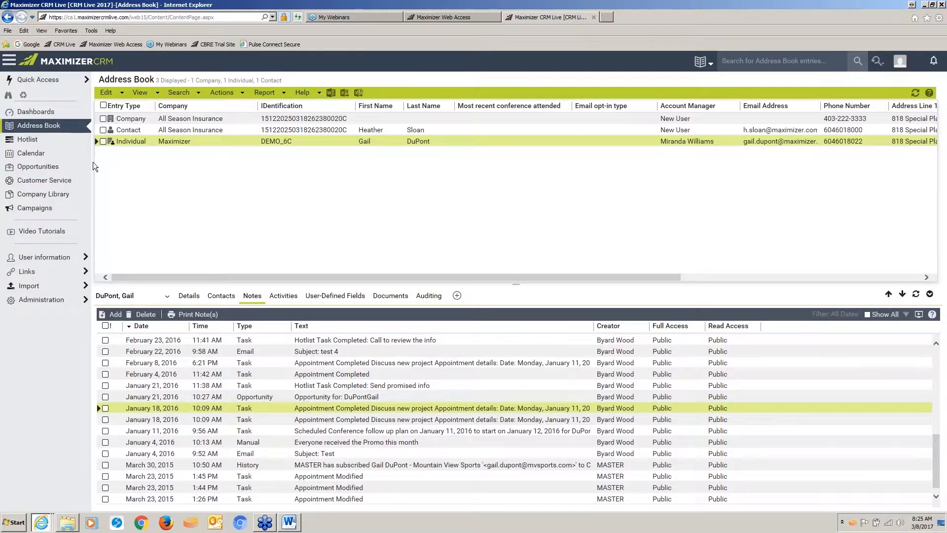
# - Look through the saved searches in the Address Book's Search Catalog, reached from Advanced Search, and leave without retrieving one
pyautogui.click(179, 92)
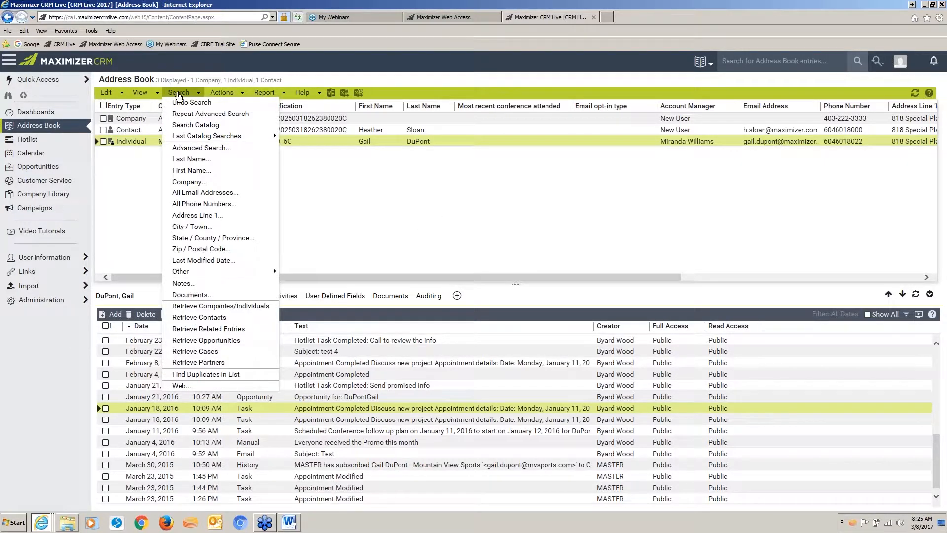
pyautogui.click(198, 148)
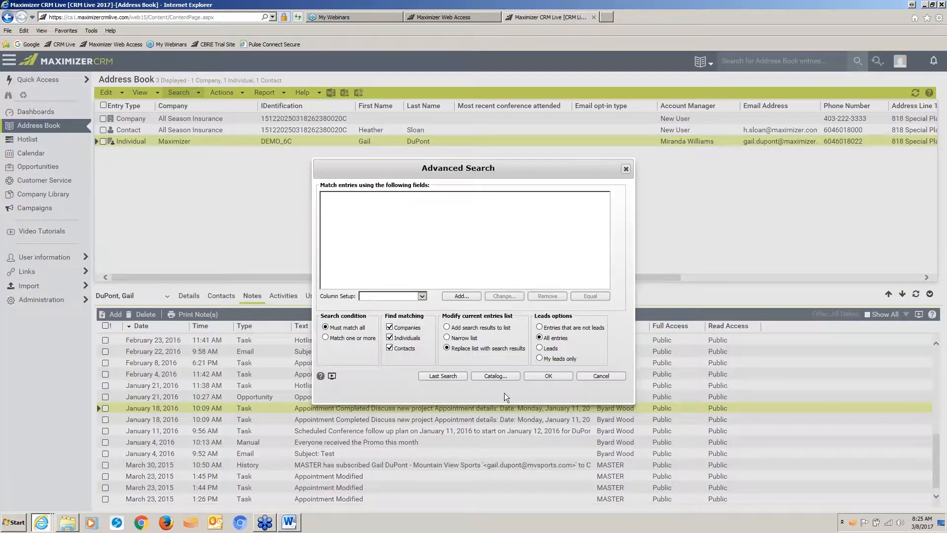
pyautogui.click(493, 376)
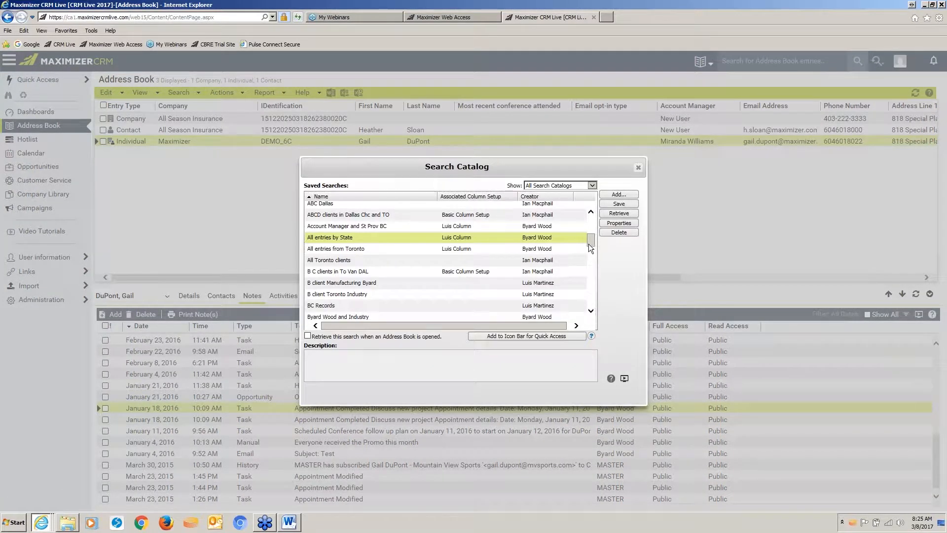
pyautogui.moveTo(588, 244); pyautogui.dragTo(611, 250)
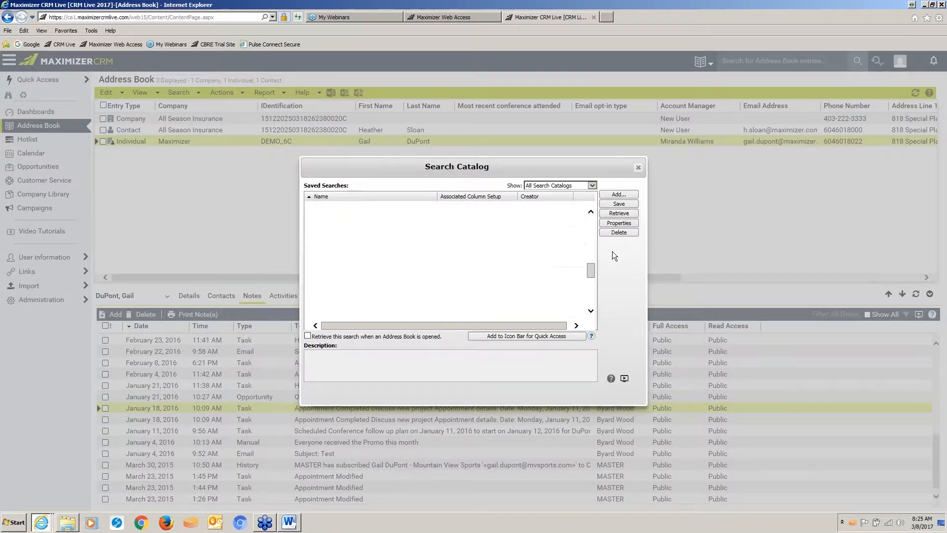
pyautogui.click(638, 168)
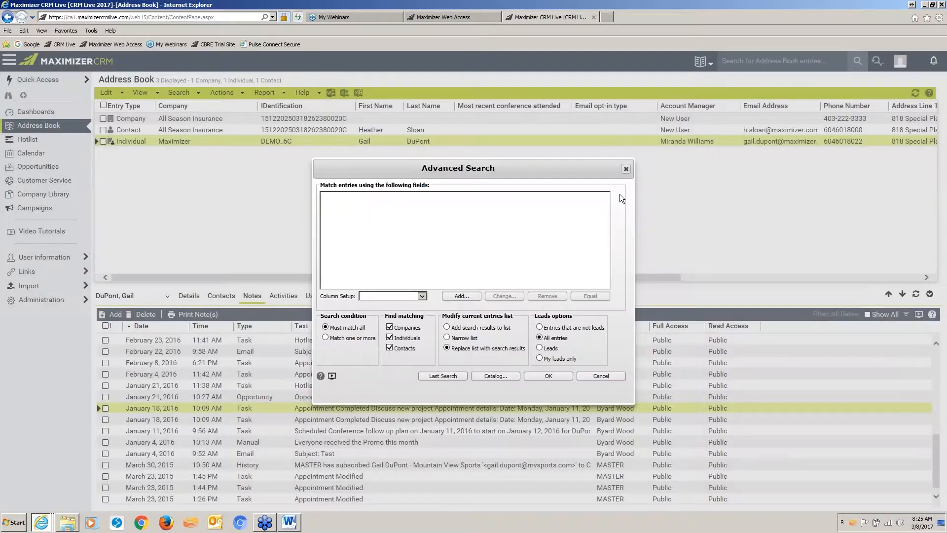
pyautogui.click(627, 169)
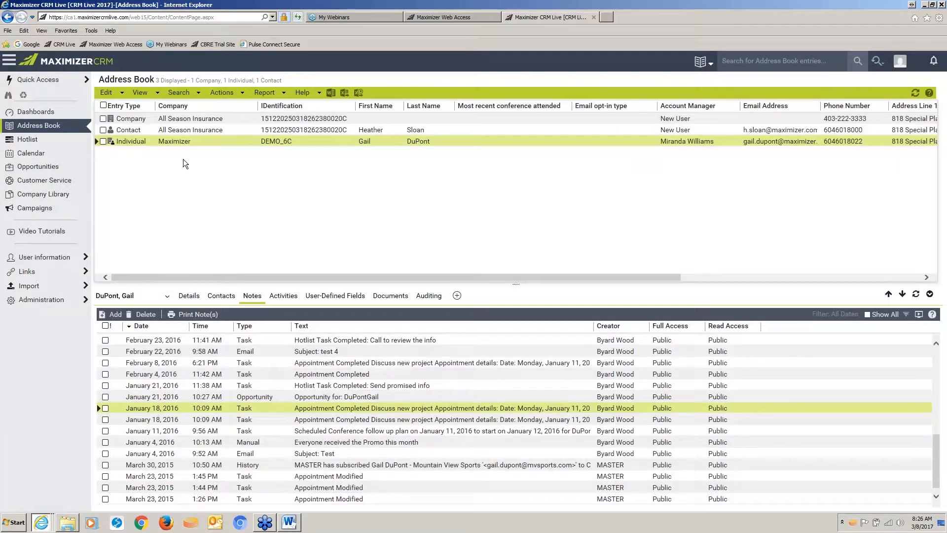
# - Run the Quick Access saved search "***City + Industry + Employees" for Toronto, Manufacturing and 1 to 100 employees, matching all conditions
pyautogui.click(52, 81)
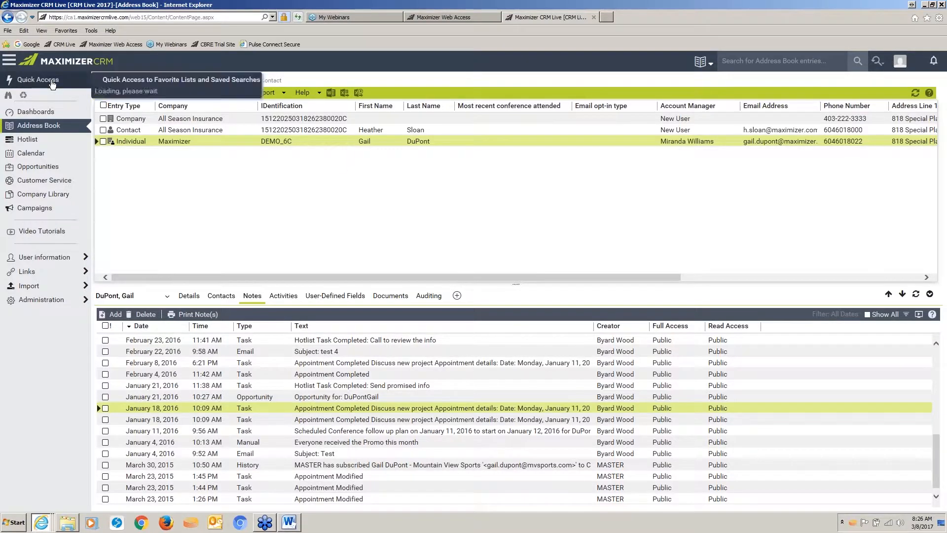
pyautogui.click(217, 109)
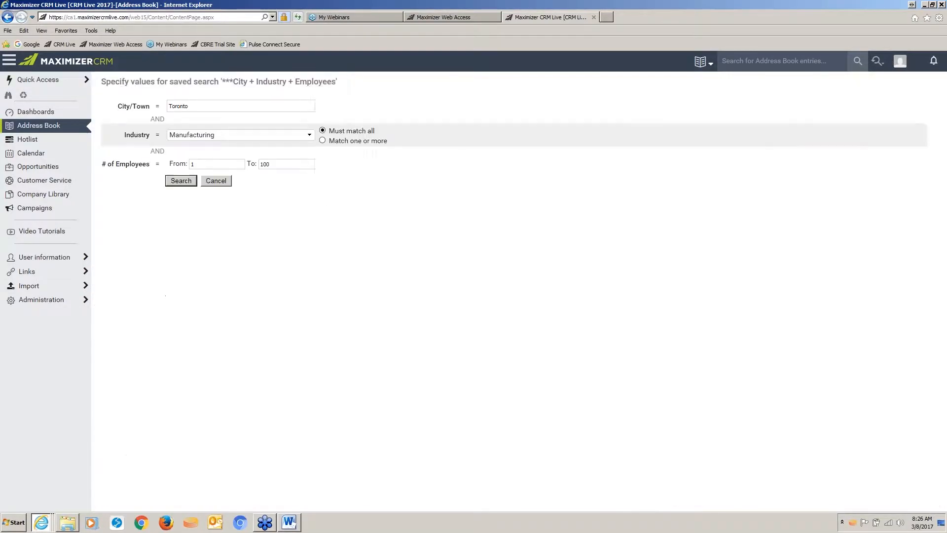
pyautogui.click(185, 184)
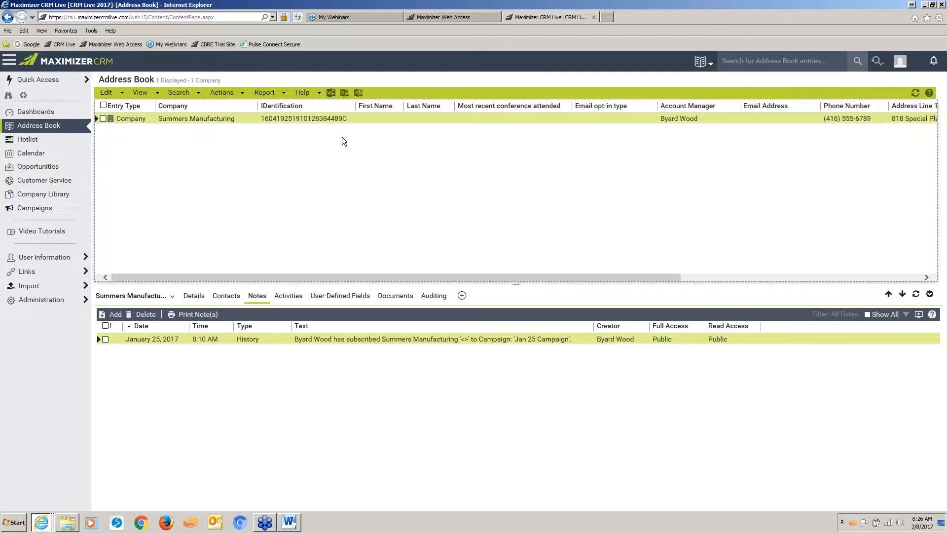
# - Open the Address Book entries behind the A client bar of the Toronto Clients by Segmentation dashboard chart
pyautogui.click(50, 112)
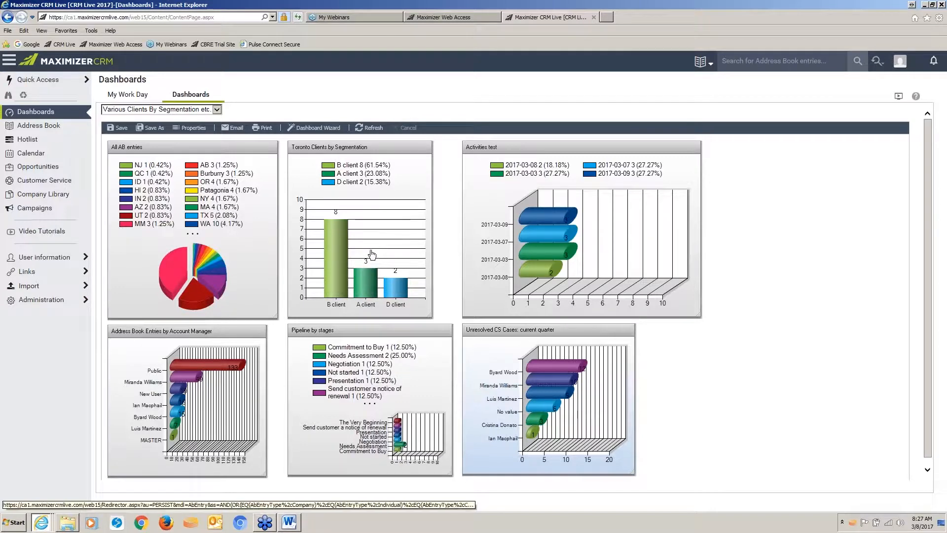
pyautogui.click(366, 286)
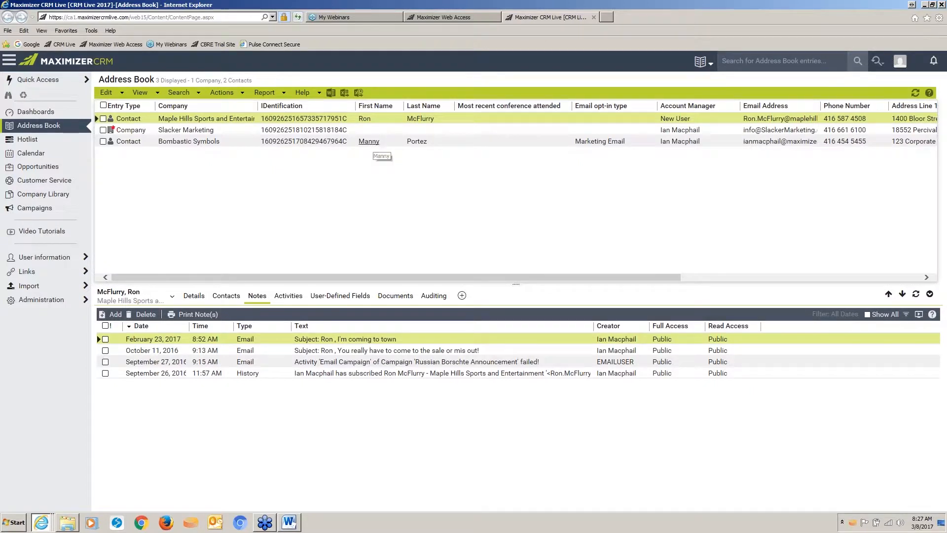
# - Schedule a to-do "Call to discuss the old proposal" for 3/10/2017 with the Maple Hills contact and return to the dashboards
pyautogui.rightClick(374, 142)
pyautogui.moveTo(410, 207)
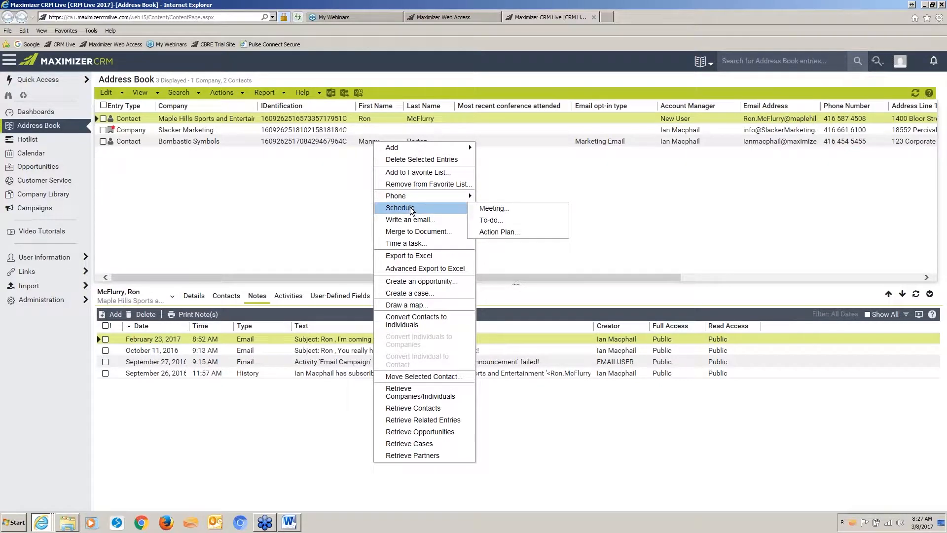
pyautogui.click(488, 222)
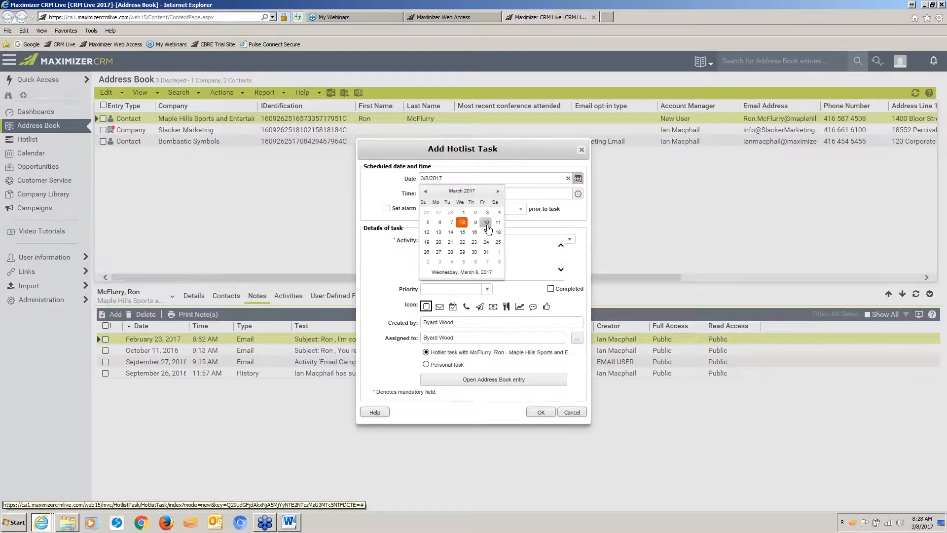
pyautogui.click(486, 223)
pyautogui.click(407, 241)
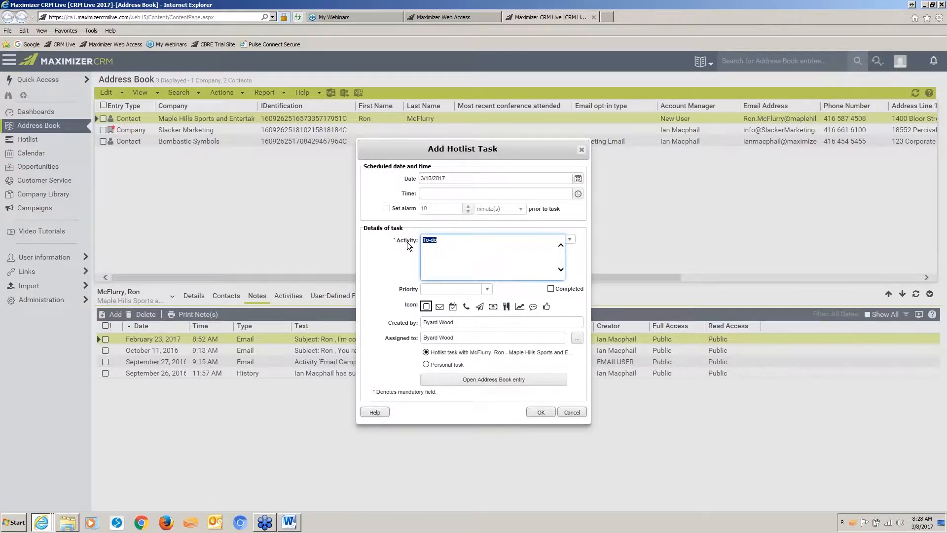
pyautogui.write('Call to discuss the old proposal')
pyautogui.click(541, 412)
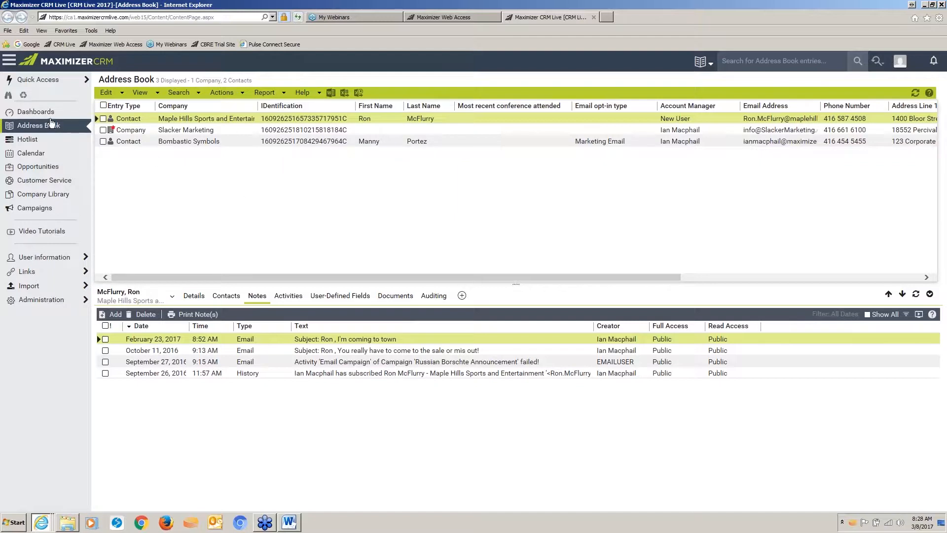
pyautogui.click(37, 112)
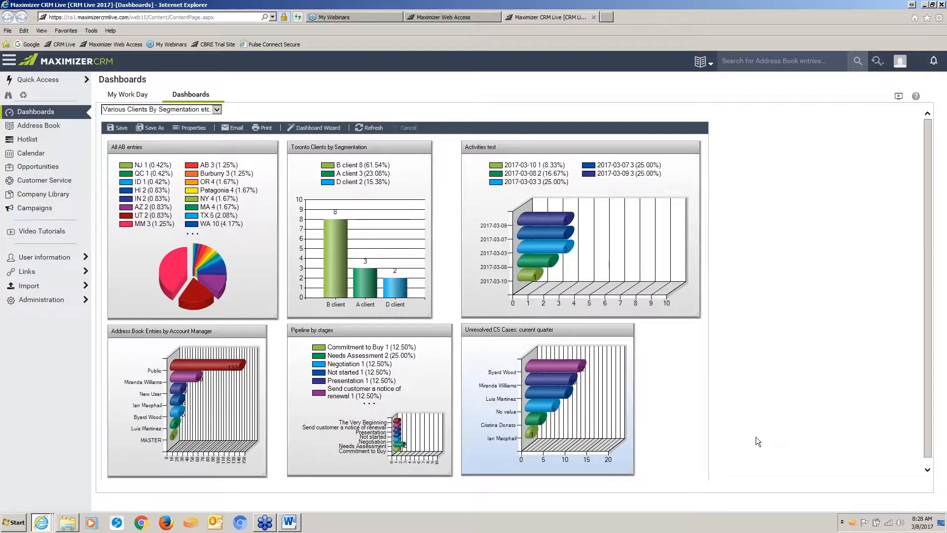
# - Try out creating a dashboard named "dfyhdfyhdf" with mobile access and an indicator named "first indicator", without saving it
pyautogui.click(319, 128)
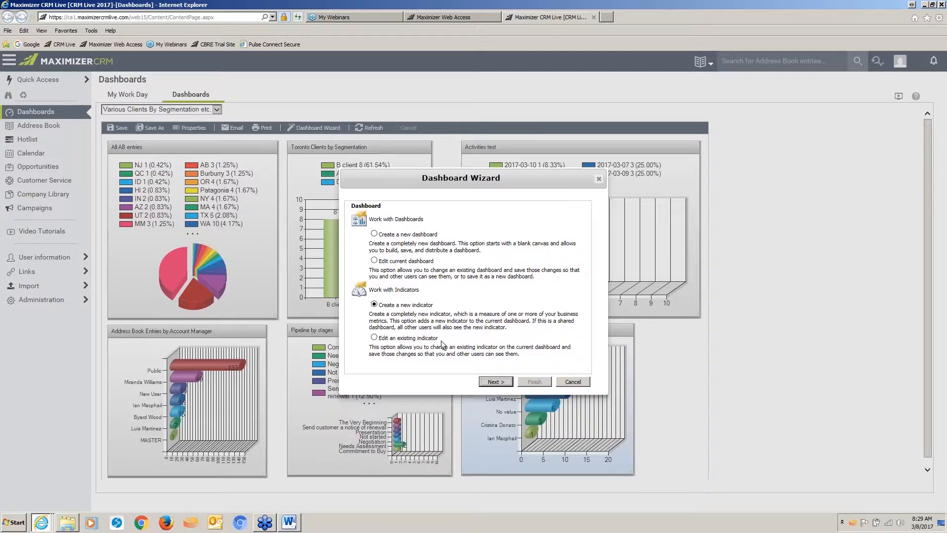
pyautogui.click(375, 233)
pyautogui.click(494, 380)
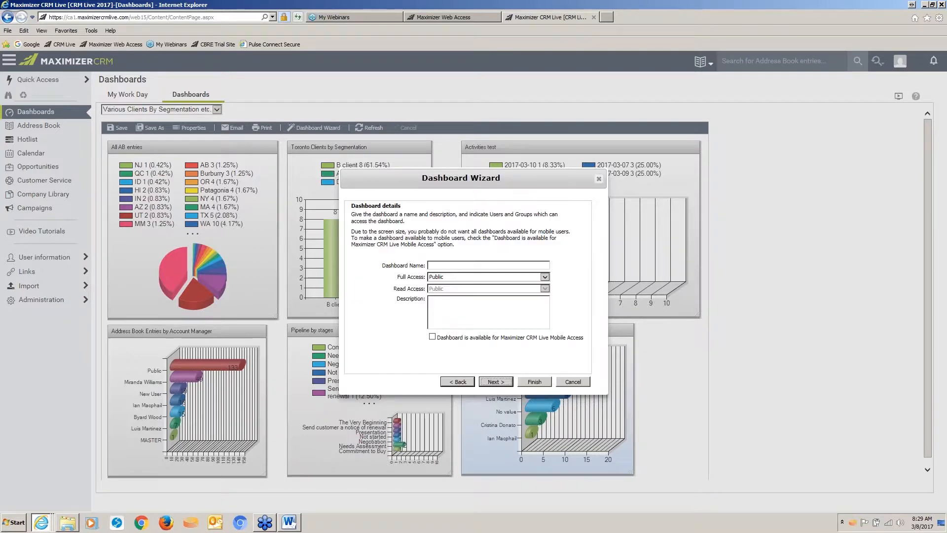
pyautogui.click(450, 265)
pyautogui.write('dfyhdfyhdf')
pyautogui.click(433, 337)
pyautogui.click(496, 382)
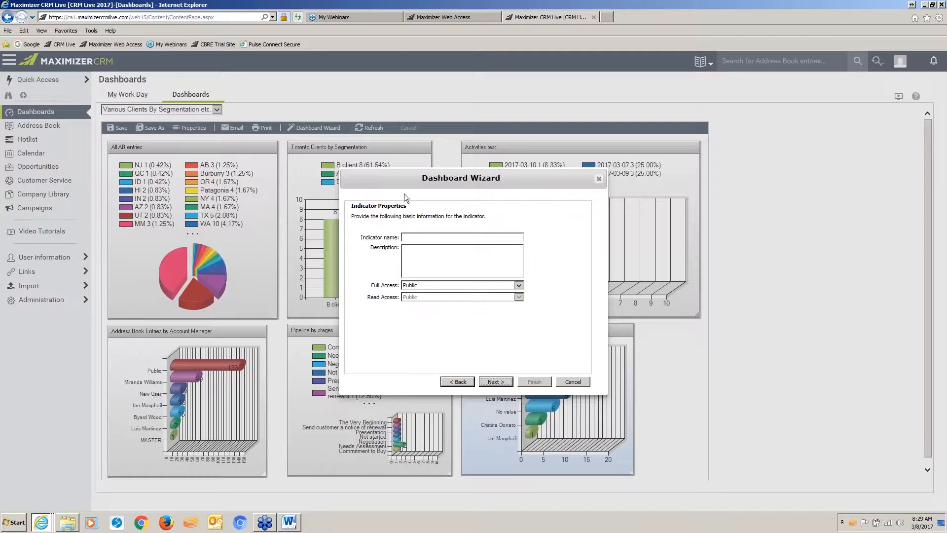
pyautogui.click(411, 237)
pyautogui.write('first indicator')
pyautogui.click(573, 382)
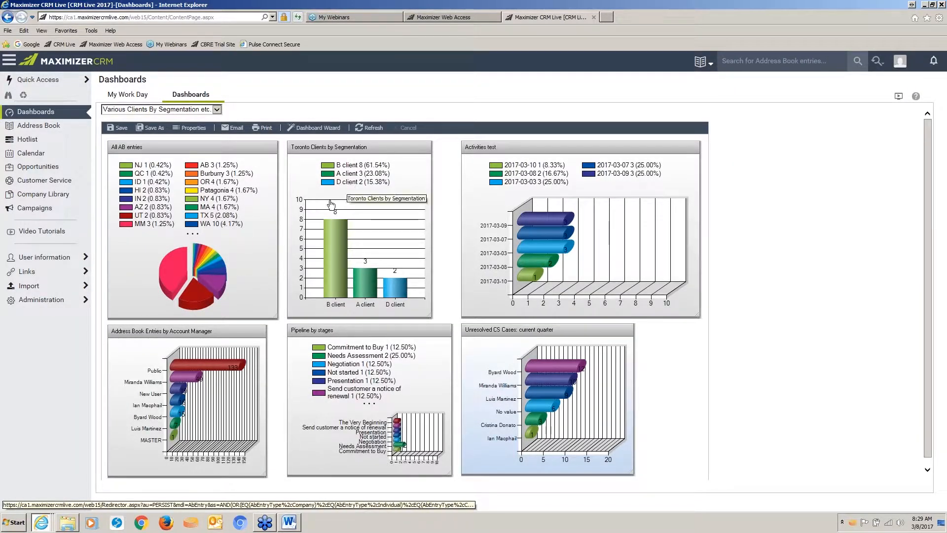
# - Open the existing indicator Toronto Clients by Segmentation for editing in the Dashboard Wizard and proceed to its control selection
pyautogui.click(317, 128)
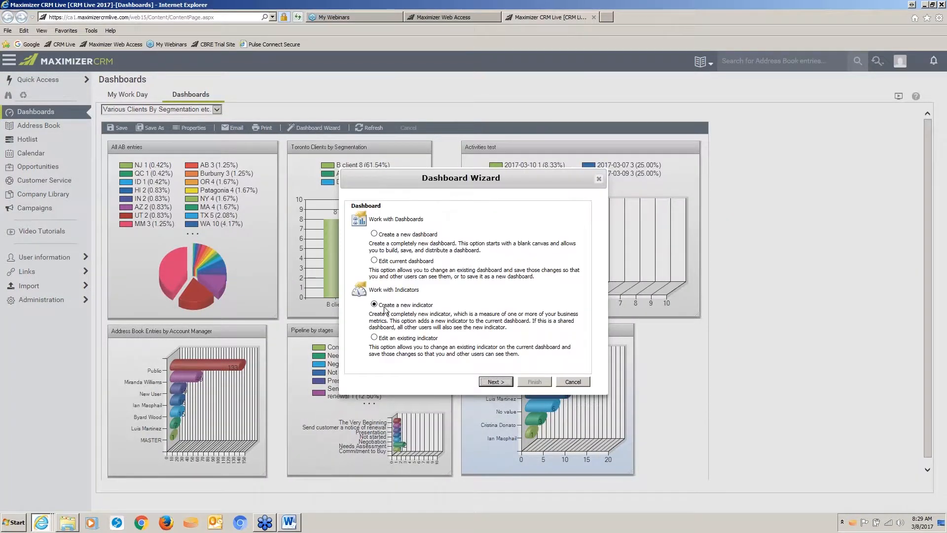
pyautogui.click(374, 338)
pyautogui.click(498, 384)
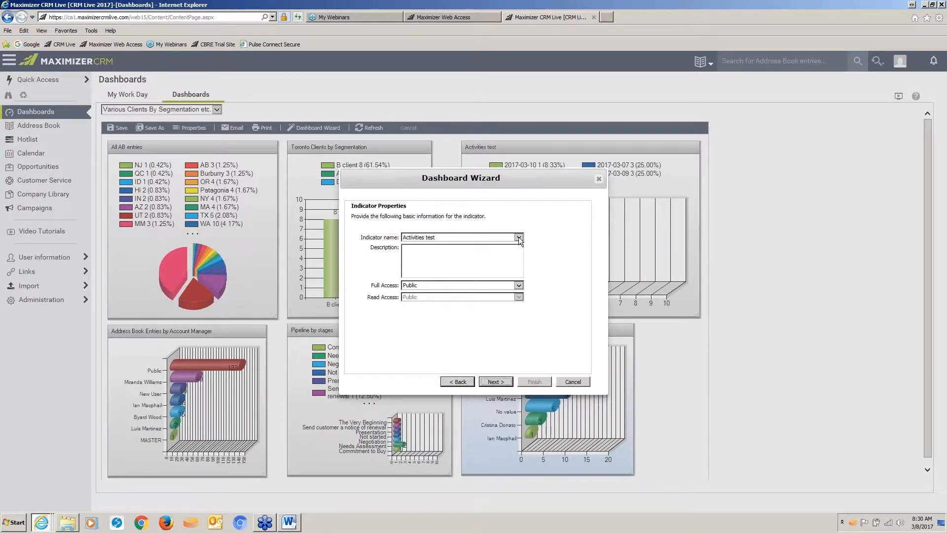
pyautogui.click(519, 237)
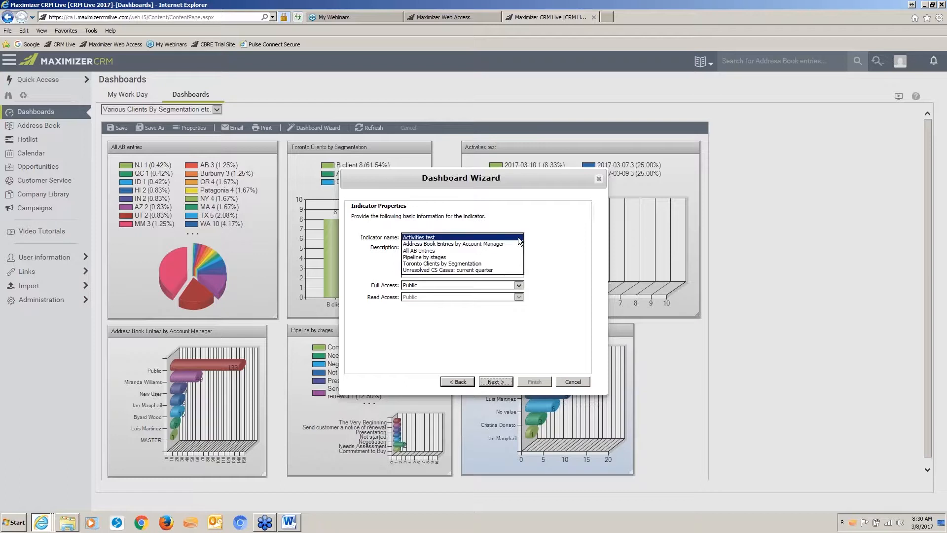
pyautogui.click(474, 264)
pyautogui.moveTo(378, 180); pyautogui.dragTo(389, 181)
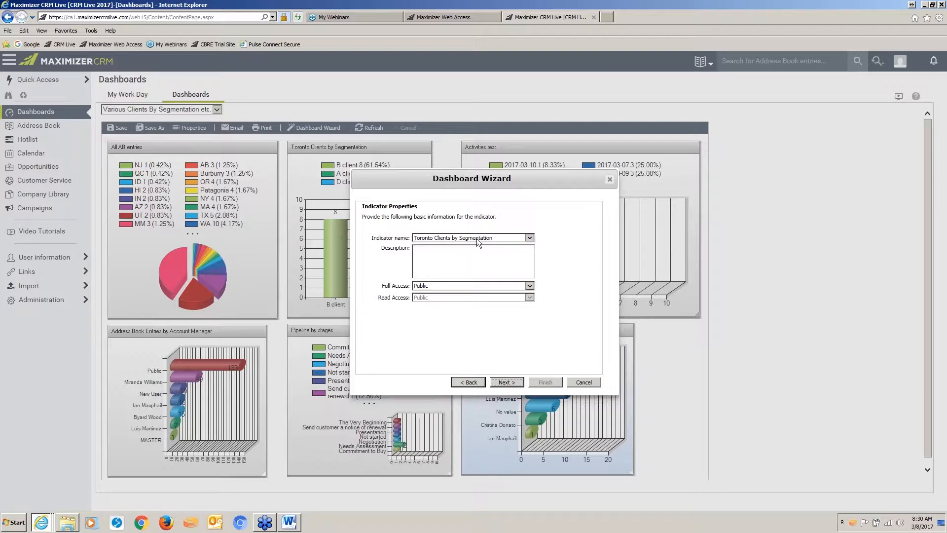
pyautogui.click(505, 382)
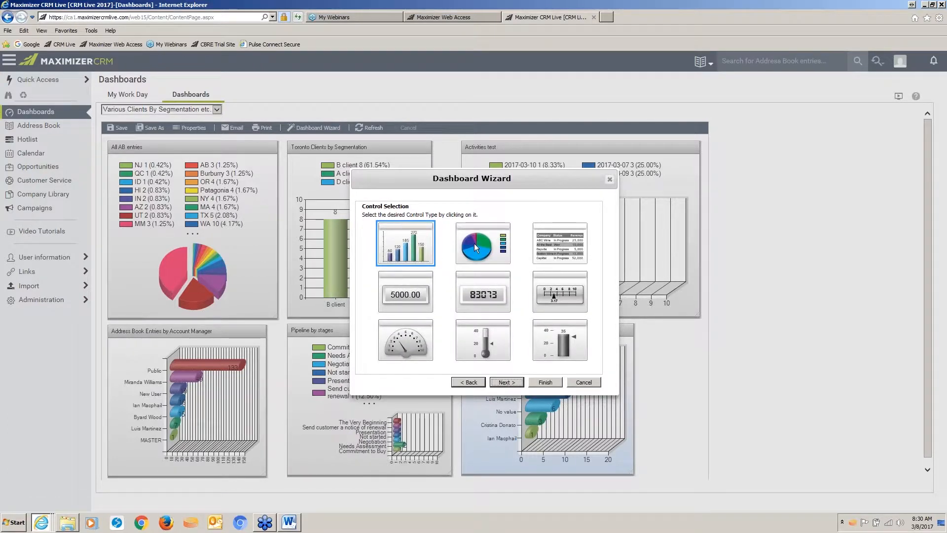
# - Choose the pie chart as the indicator's control type, keeping the wizard clear of the existing bar chart, and continue to the report source
pyautogui.moveTo(526, 183); pyautogui.dragTo(631, 185)
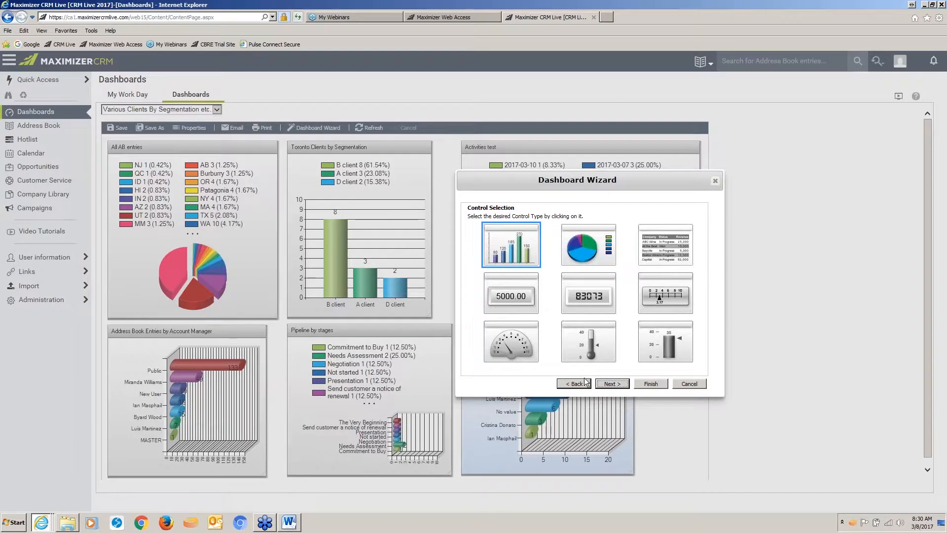
pyautogui.click(584, 251)
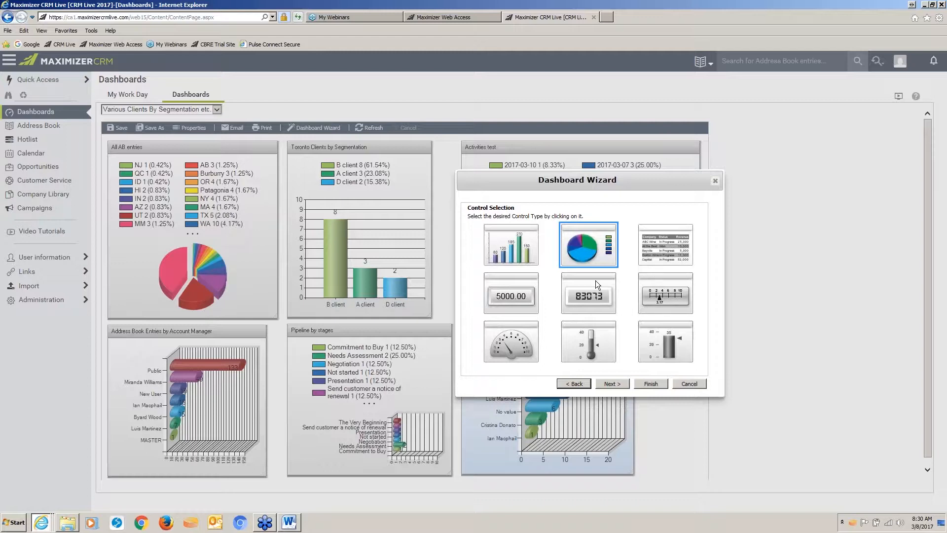
pyautogui.click(609, 383)
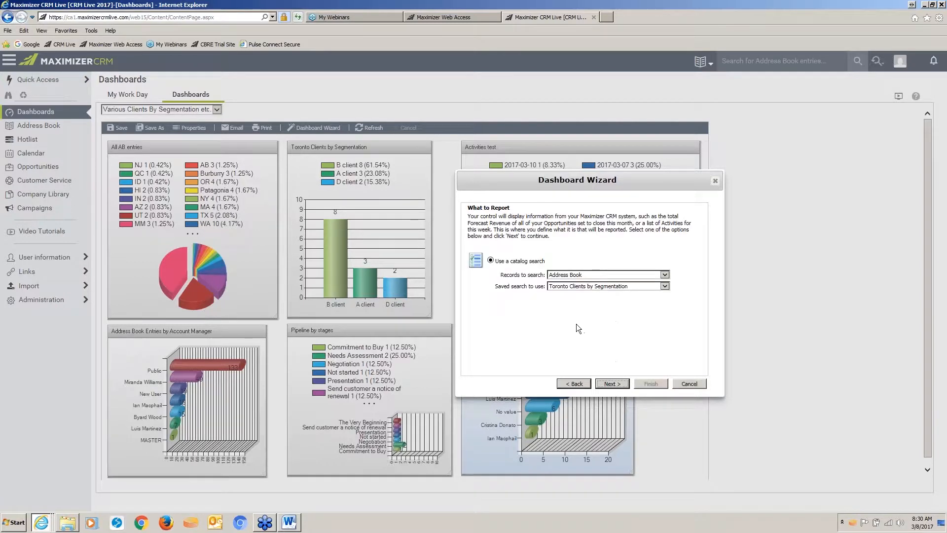
# - Keep Address Book as the records to search with the saved search Toronto Clients by Segmentation, and proceed to the summary functions
pyautogui.click(664, 275)
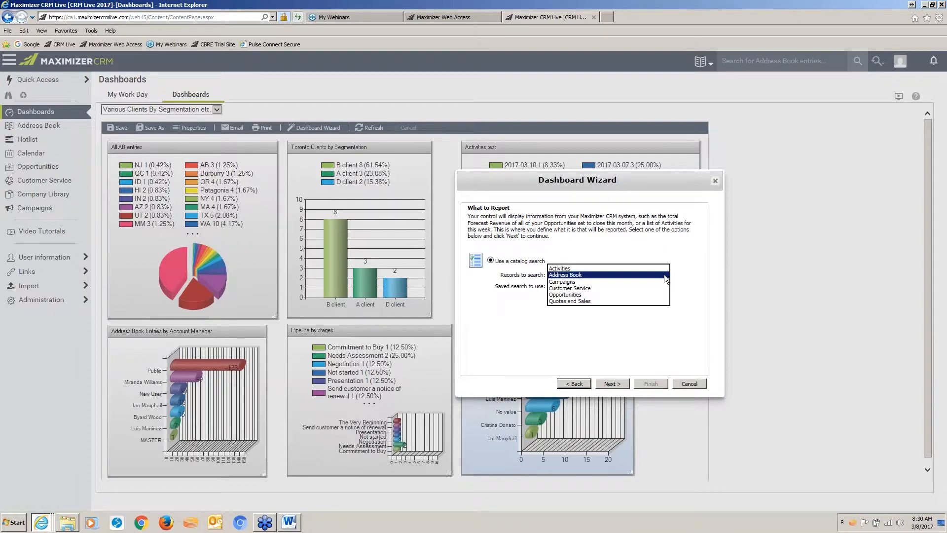
pyautogui.click(575, 274)
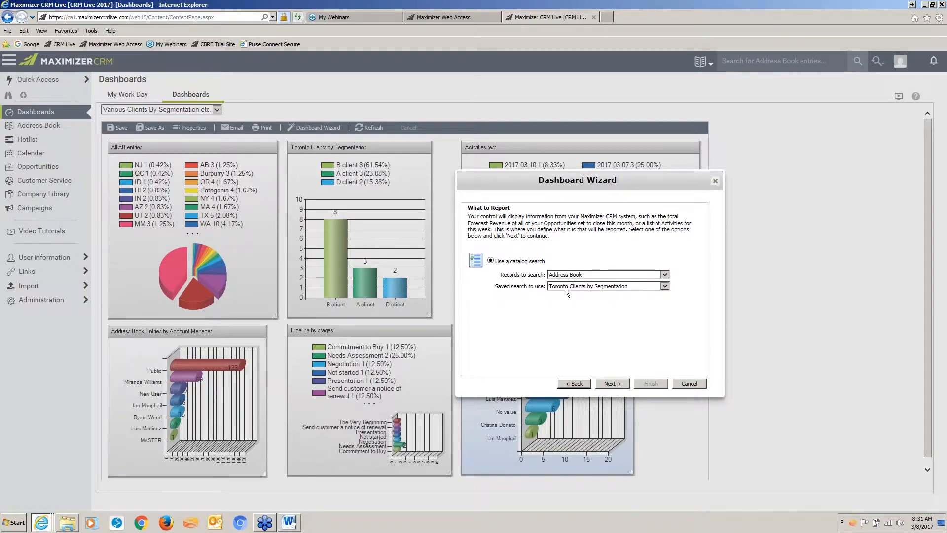
pyautogui.click(665, 287)
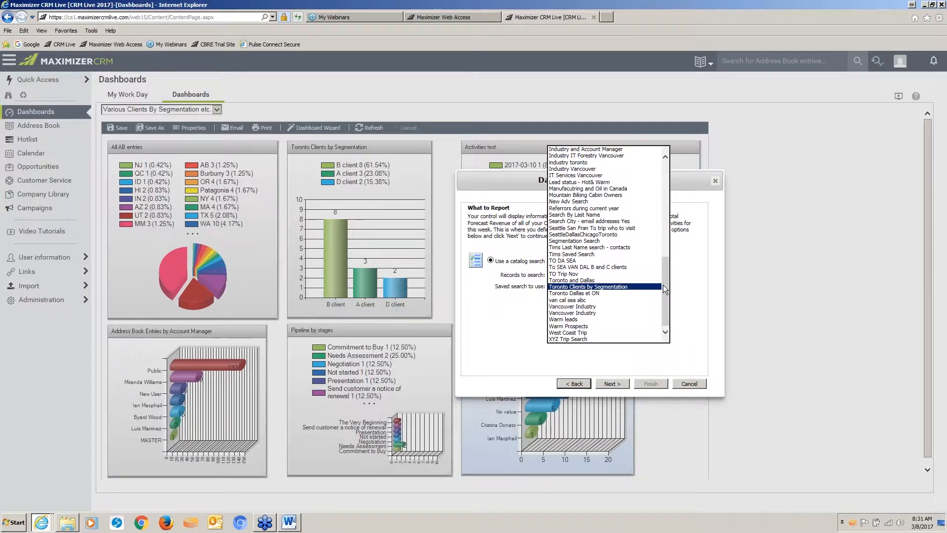
pyautogui.click(664, 285)
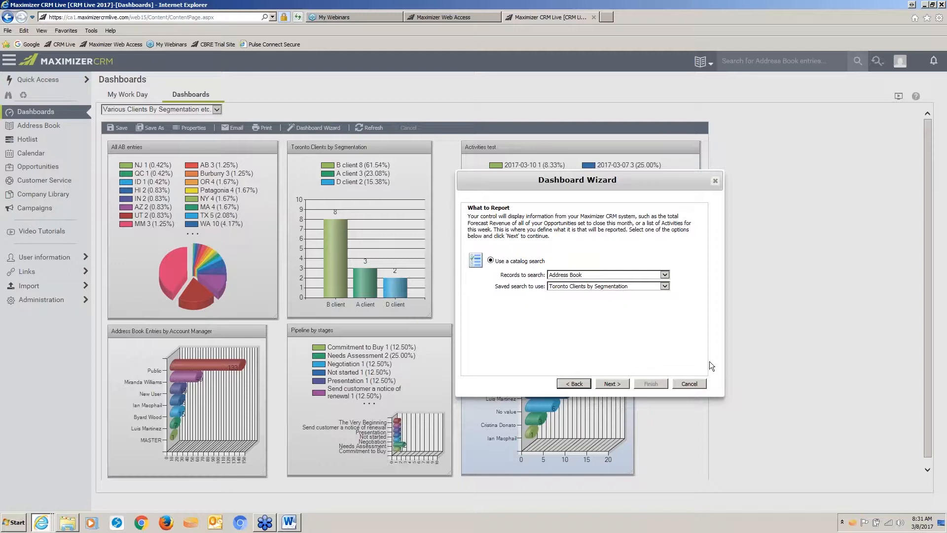
pyautogui.click(612, 384)
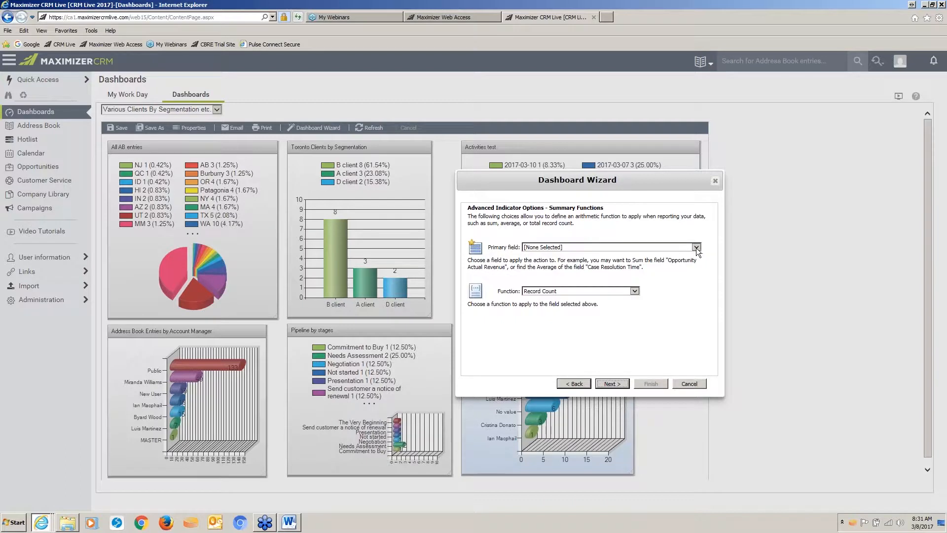
# - Leave the primary field unselected with Record Count as the function, recheck the report source, and proceed to the grouping options
pyautogui.click(695, 247)
pyautogui.click(694, 246)
pyautogui.click(635, 292)
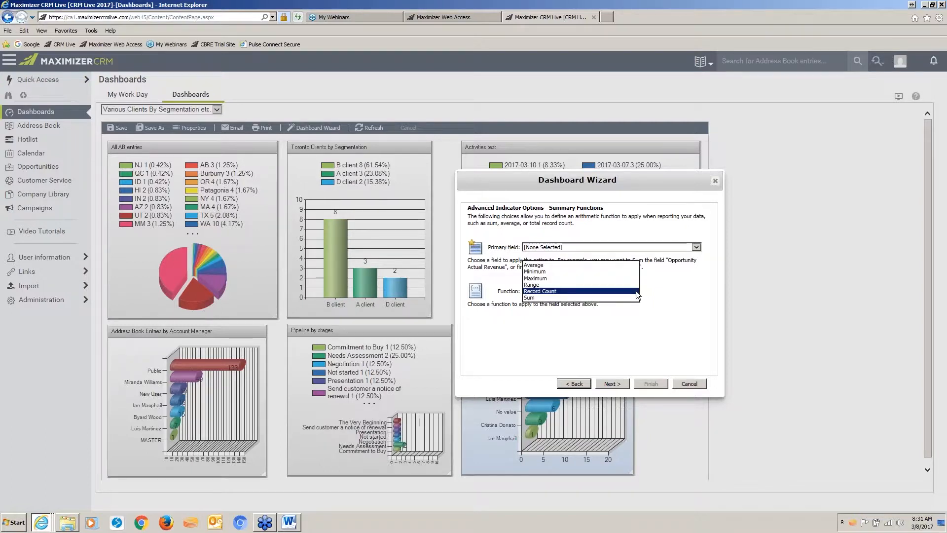
pyautogui.click(661, 292)
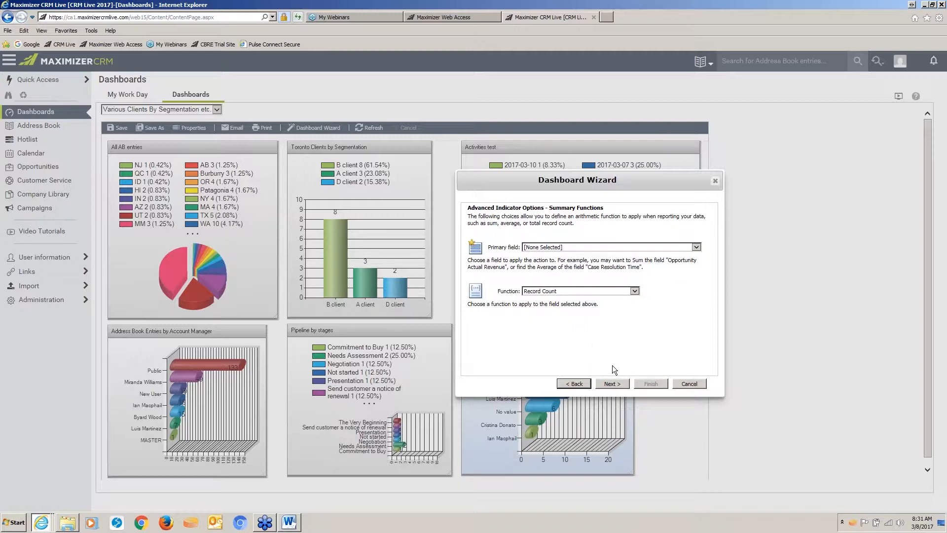
pyautogui.click(566, 383)
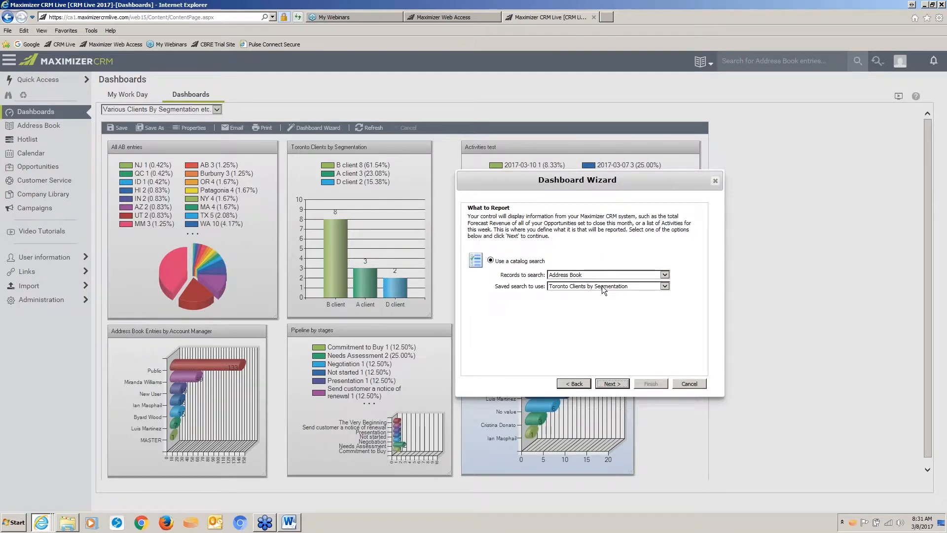
pyautogui.click(604, 382)
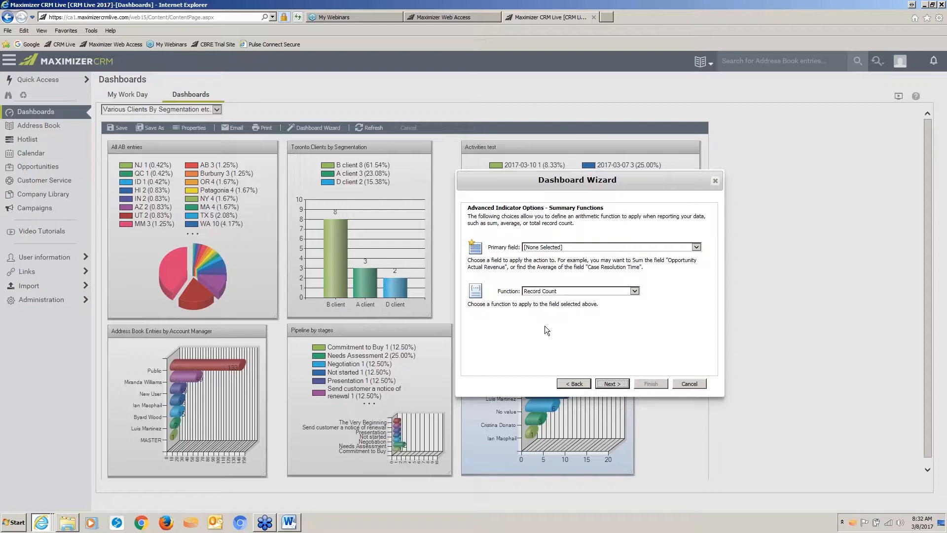
pyautogui.click(608, 383)
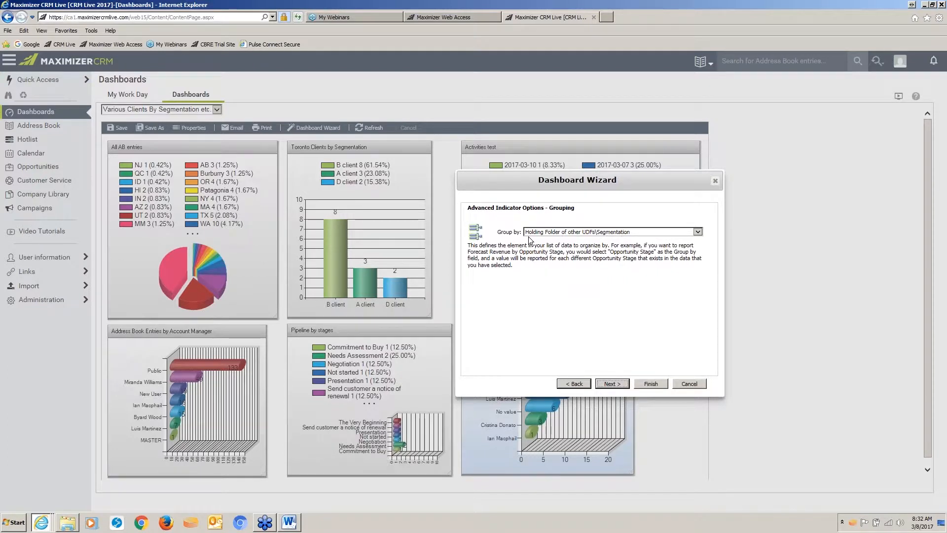
# - Review the available grouping fields, keep Holding Folder of other UDFs\Segmentation as the grouping, and proceed to the sorting options
pyautogui.click(698, 232)
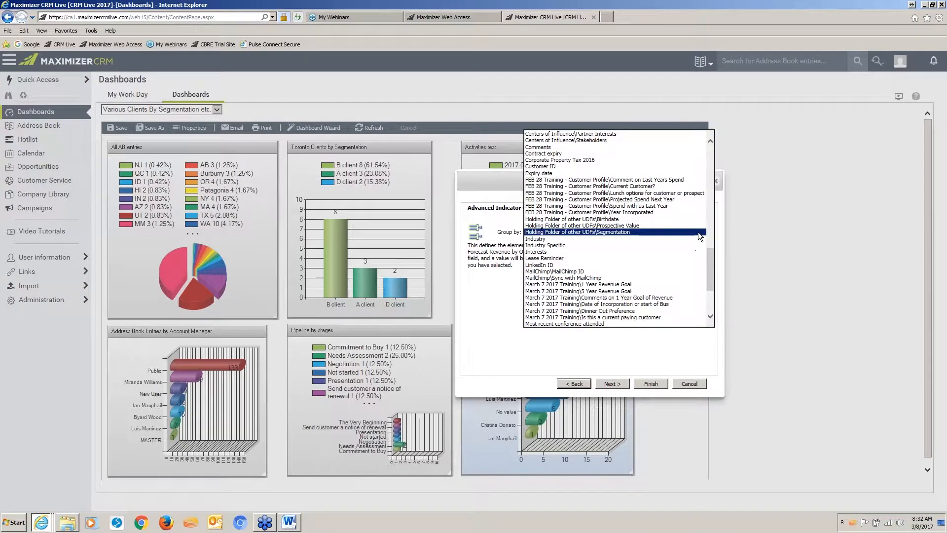
pyautogui.moveTo(713, 262); pyautogui.dragTo(724, 159)
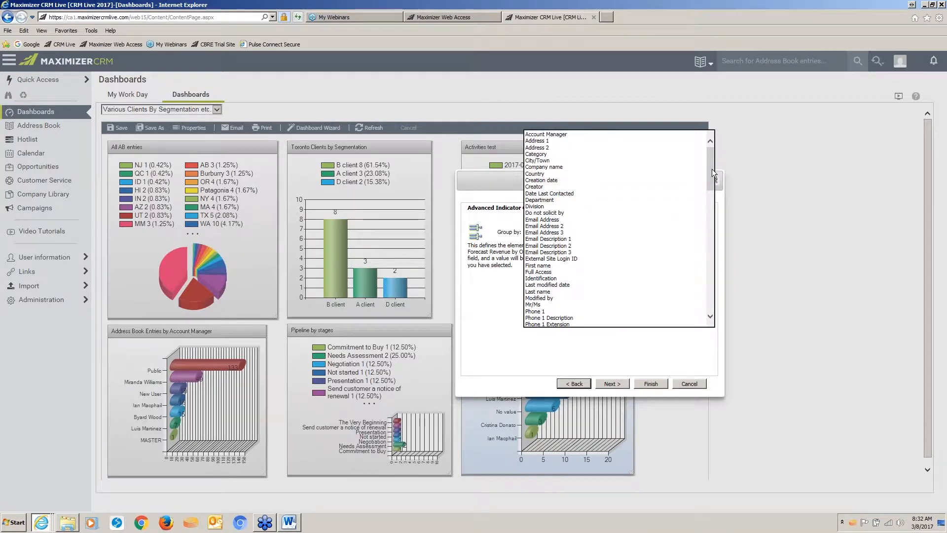
pyautogui.moveTo(712, 169); pyautogui.dragTo(703, 270)
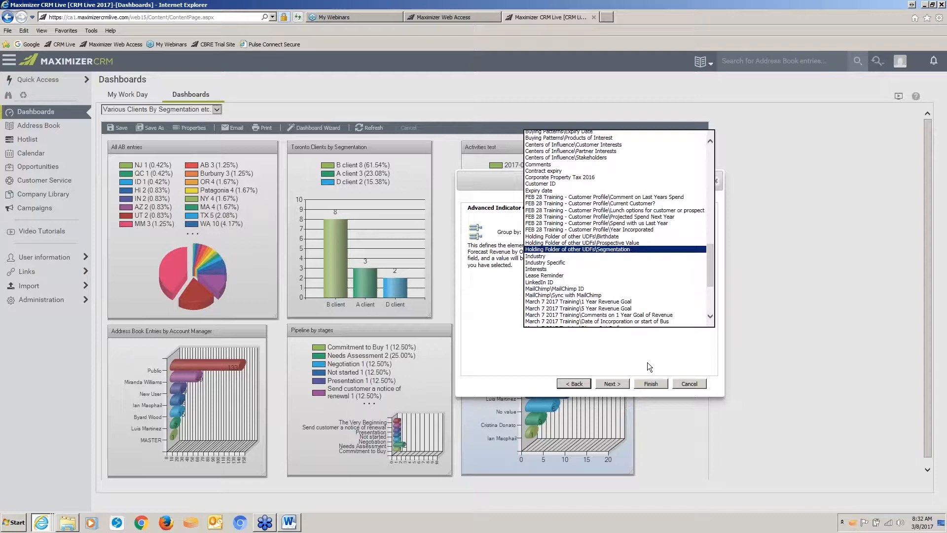
pyautogui.click(622, 363)
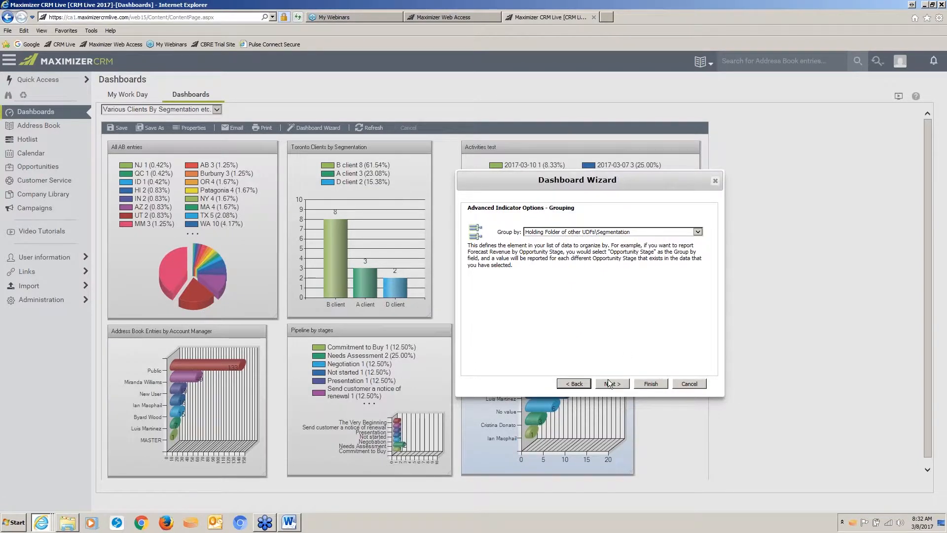
pyautogui.click(610, 383)
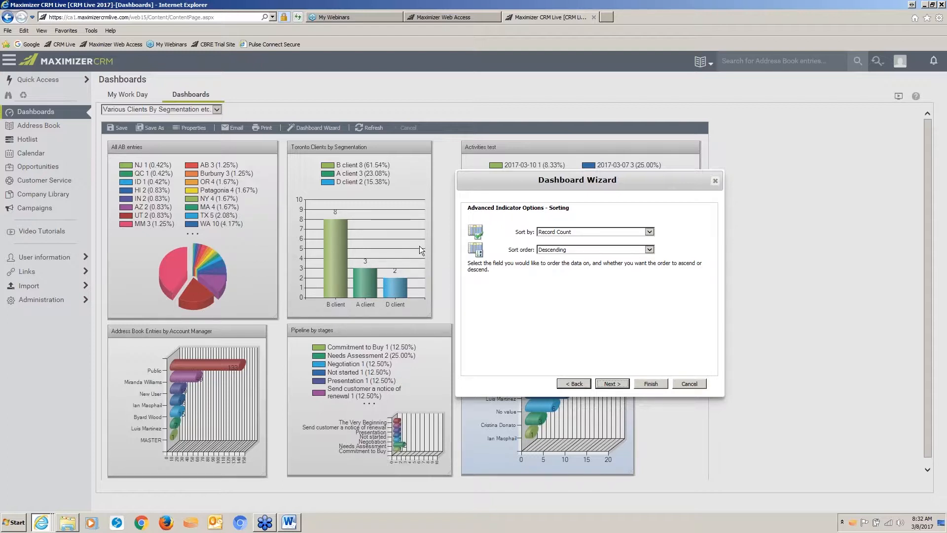
# - Keep sorting by Record Count in descending order, use the existing click through, and finish the wizard to view the dashboard
pyautogui.click(611, 384)
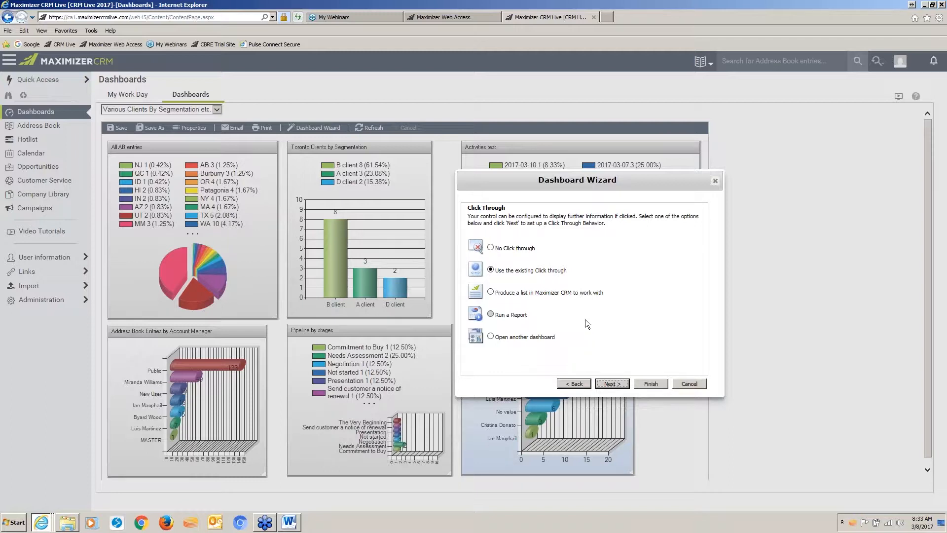
pyautogui.click(491, 292)
pyautogui.click(496, 271)
pyautogui.click(610, 382)
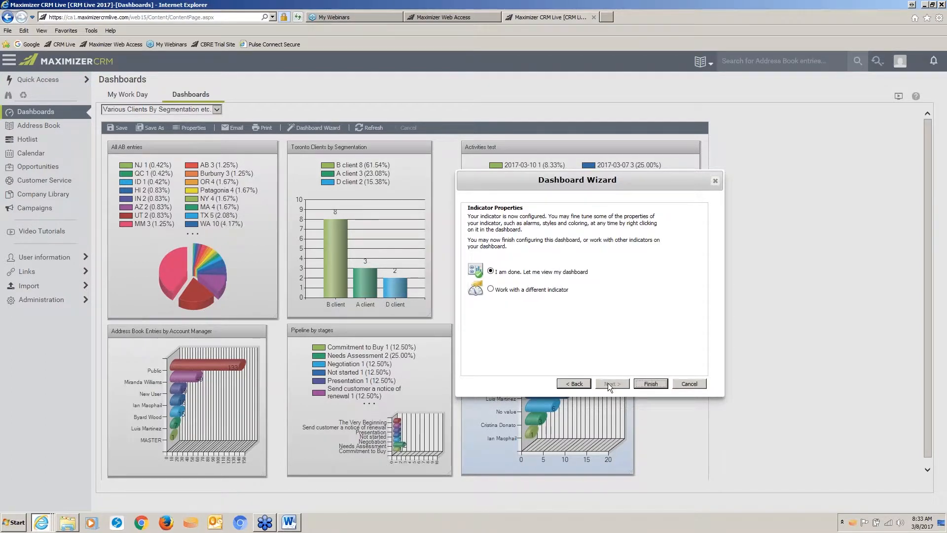
pyautogui.click(650, 383)
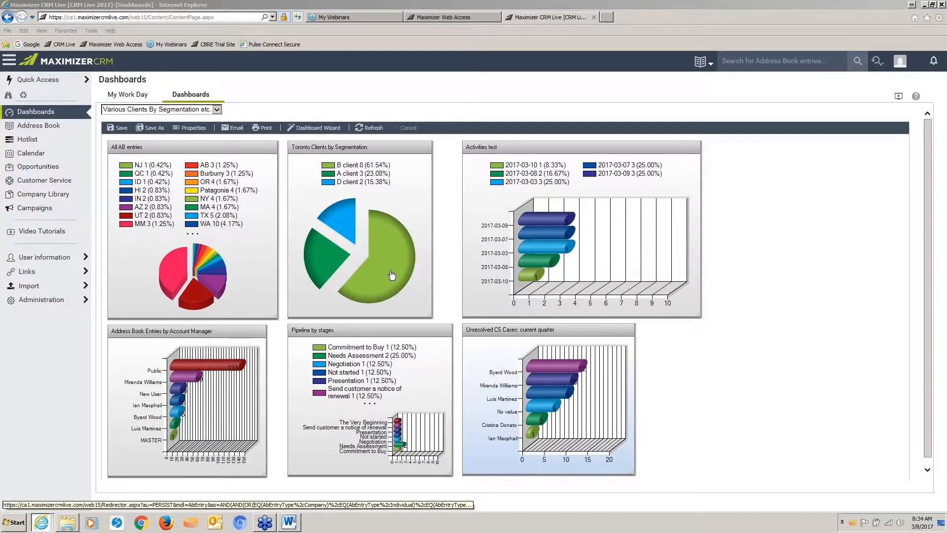
# - Turn off the Gradient metric style in the Toronto Clients by Segmentation pie chart's properties and apply the change
pyautogui.doubleClick(400, 198)
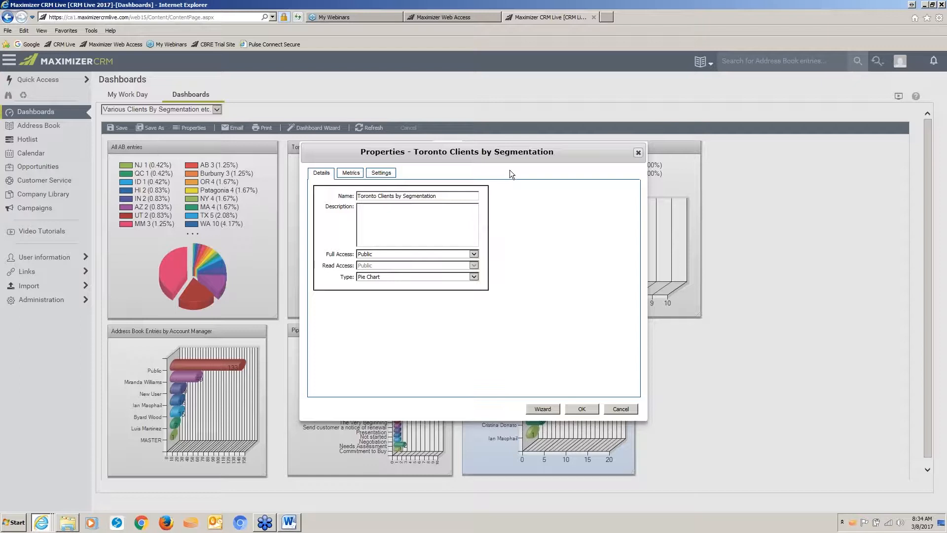
pyautogui.click(351, 173)
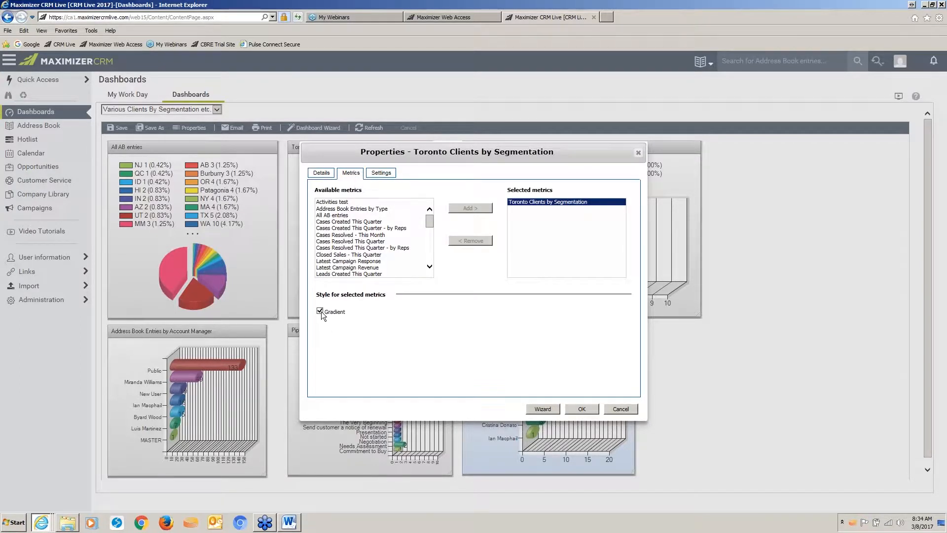
pyautogui.click(582, 409)
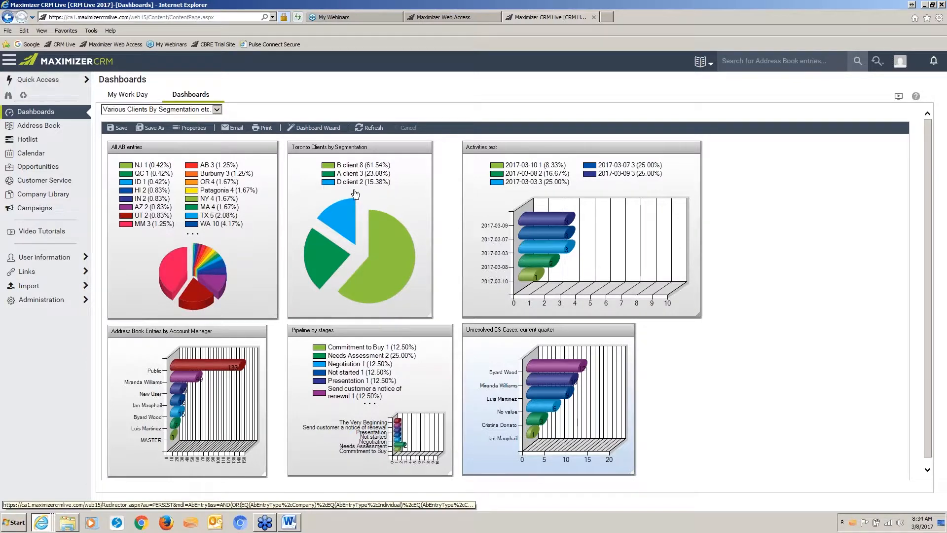
# - Turn on the Gradient metric style in the Toronto Clients by Segmentation pie chart's properties and apply the change
pyautogui.click(398, 200)
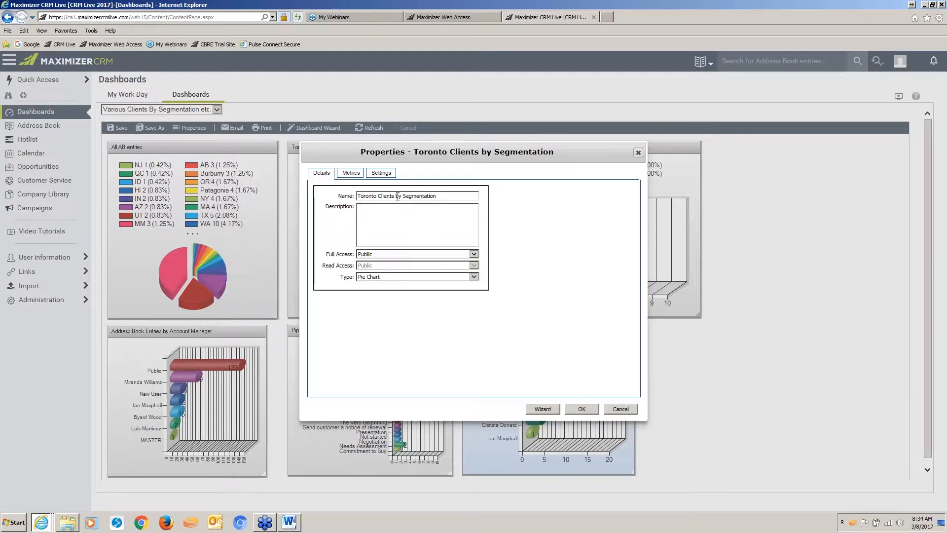
pyautogui.click(354, 174)
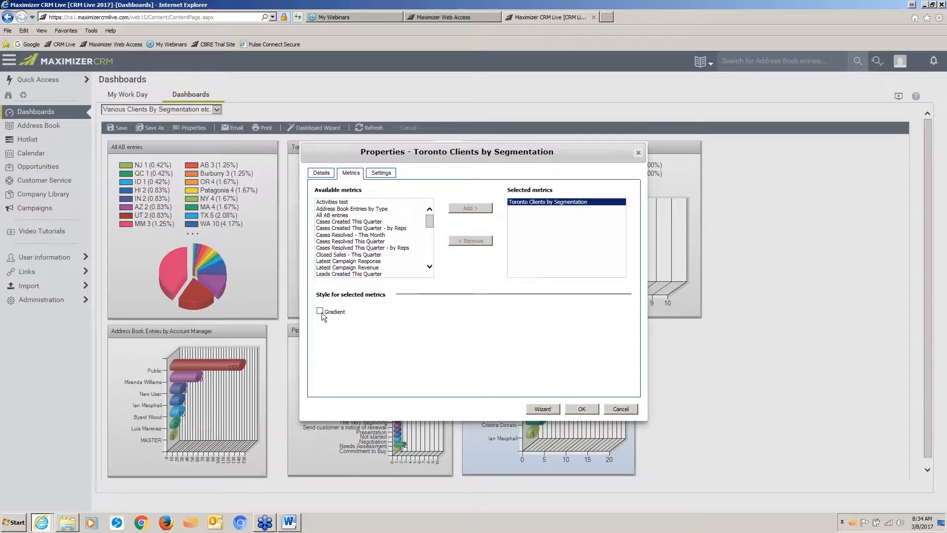
pyautogui.click(319, 311)
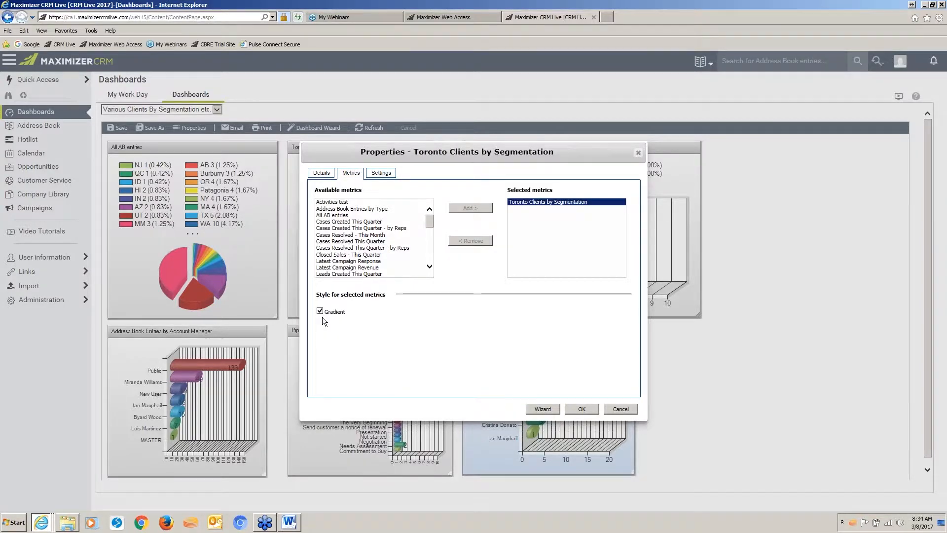
pyautogui.click(576, 410)
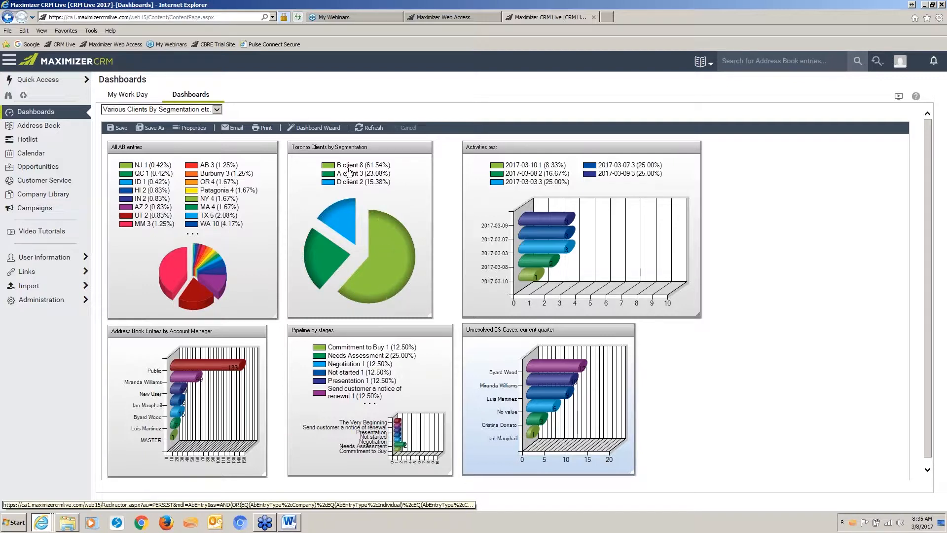
# - Save the dashboard changes and edit the existing indicator Toronto Clients by Segmentation in the Dashboard Wizard, proceeding to its control selection
pyautogui.click(318, 127)
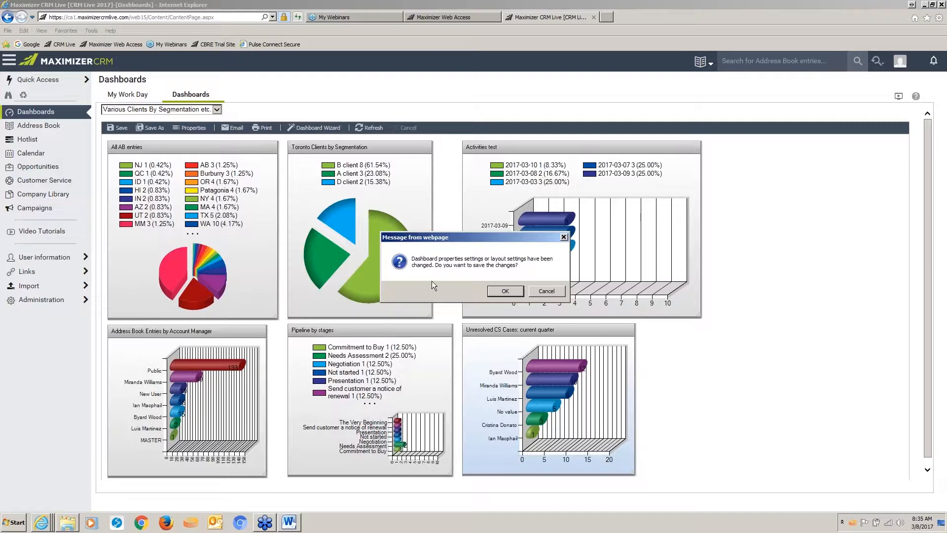
pyautogui.click(505, 291)
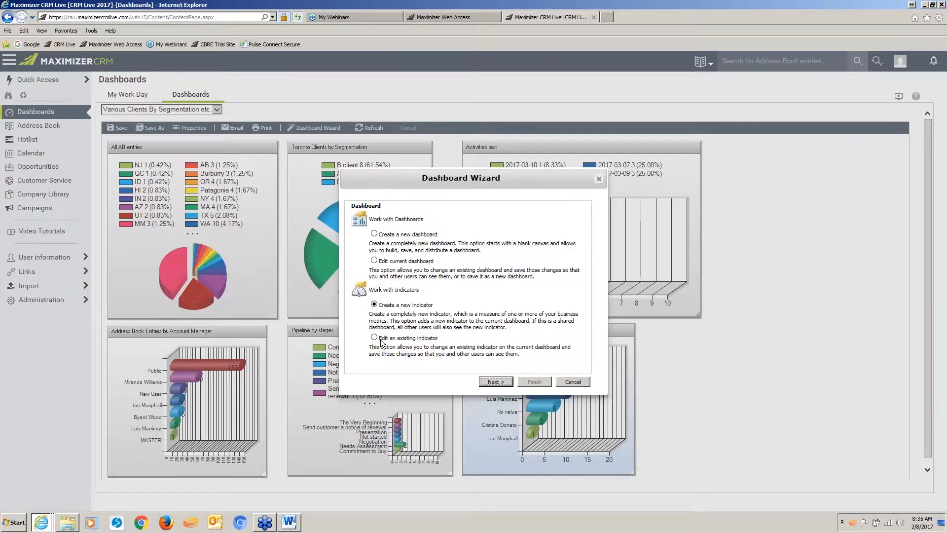
pyautogui.click(495, 381)
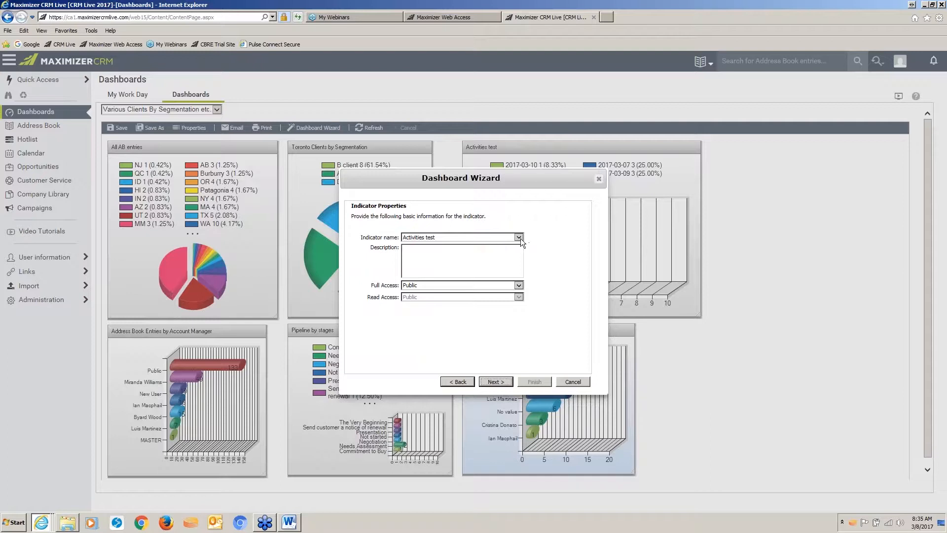
pyautogui.click(520, 238)
pyautogui.click(481, 265)
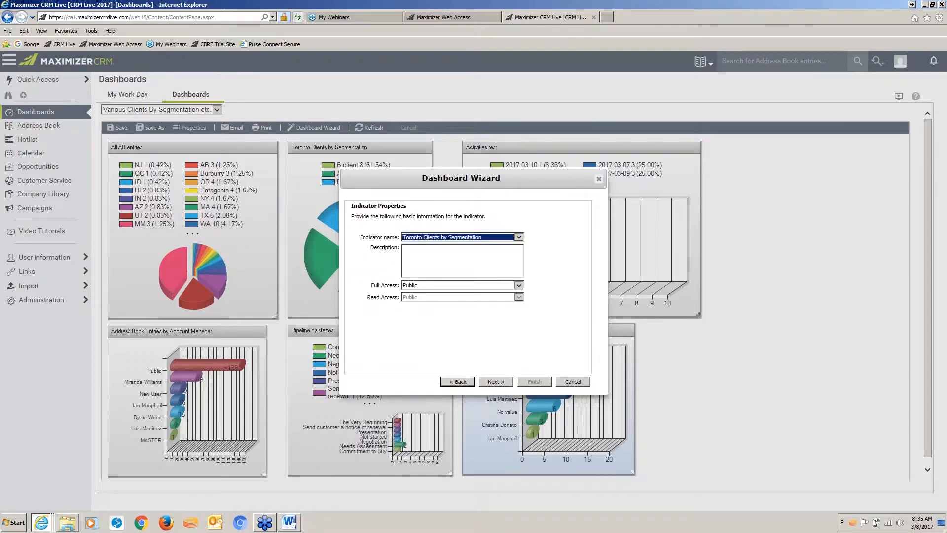
pyautogui.click(494, 381)
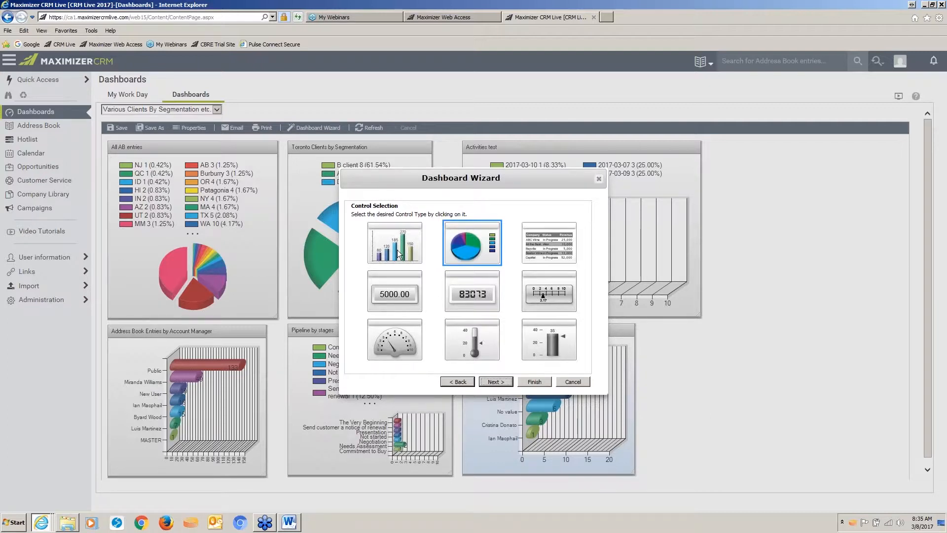
# - Change the indicator's control type to the bar chart, keeping its saved search and Record Count function, and proceed to the grouping options
pyautogui.click(398, 254)
pyautogui.click(495, 382)
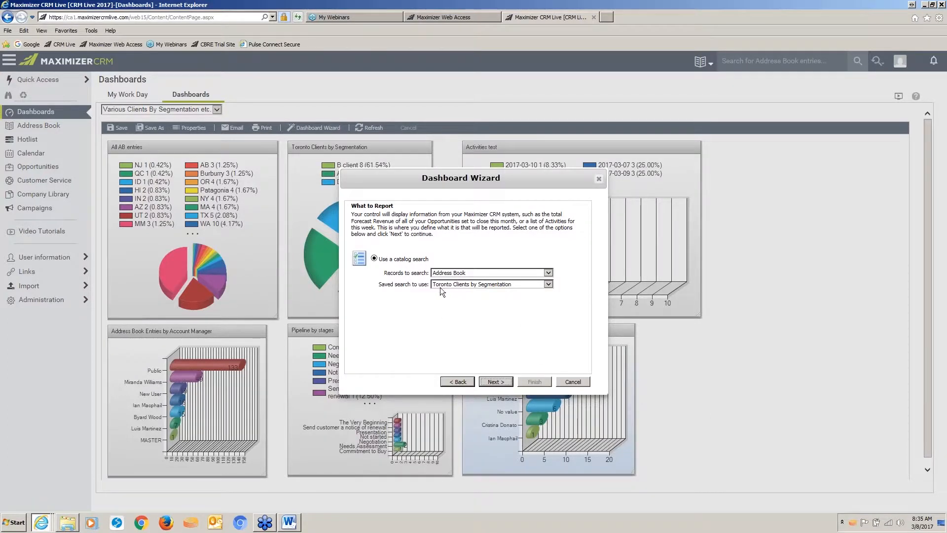
pyautogui.click(496, 382)
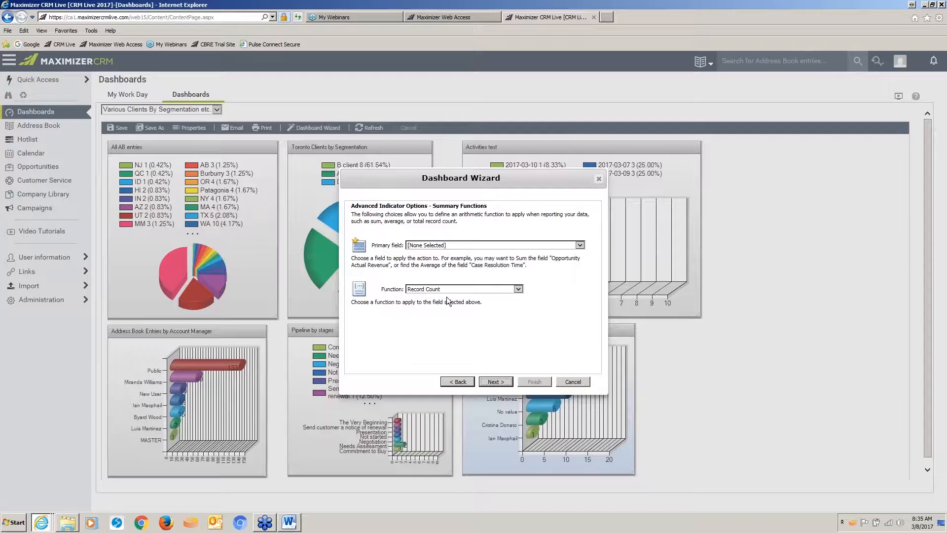
pyautogui.click(494, 381)
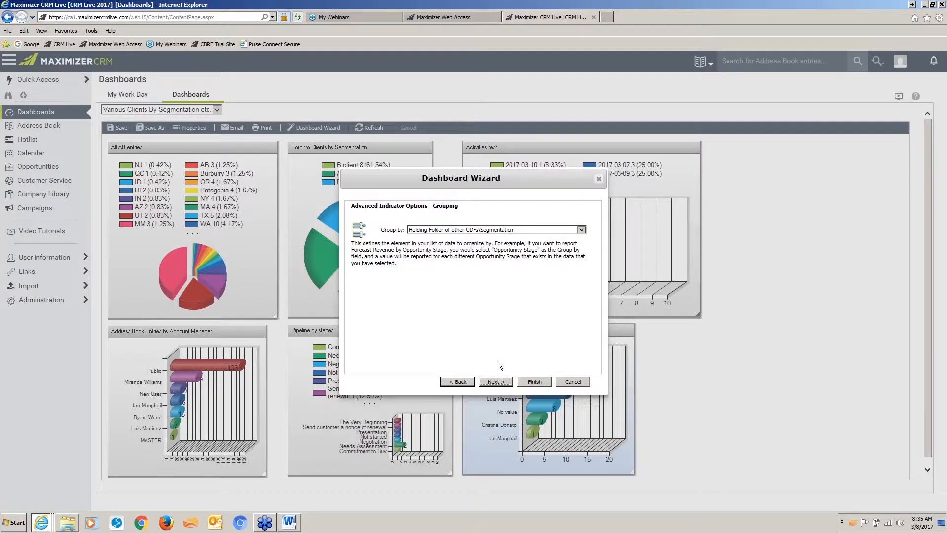
# - Keep the Segmentation grouping and set the indicator's sort order to Ascending by Record Count
pyautogui.click(496, 382)
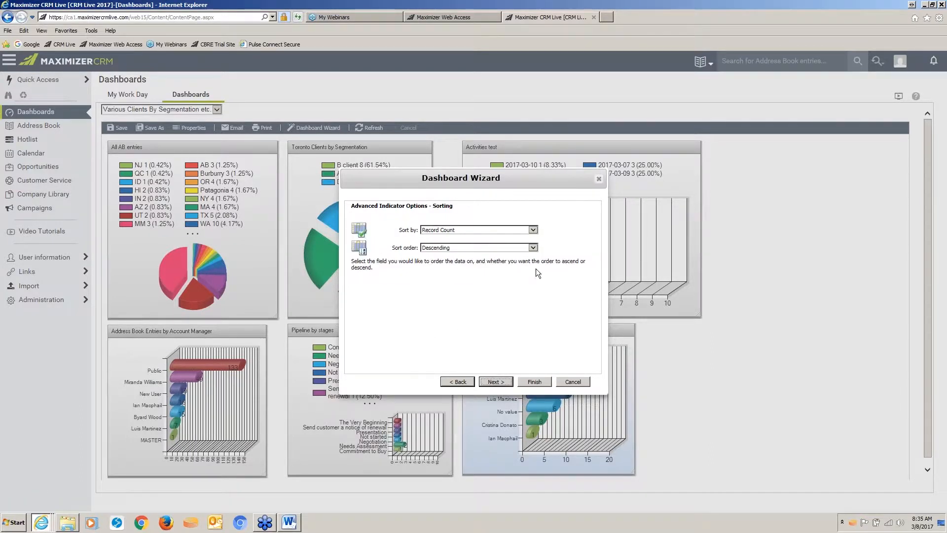
pyautogui.click(533, 248)
pyautogui.click(502, 243)
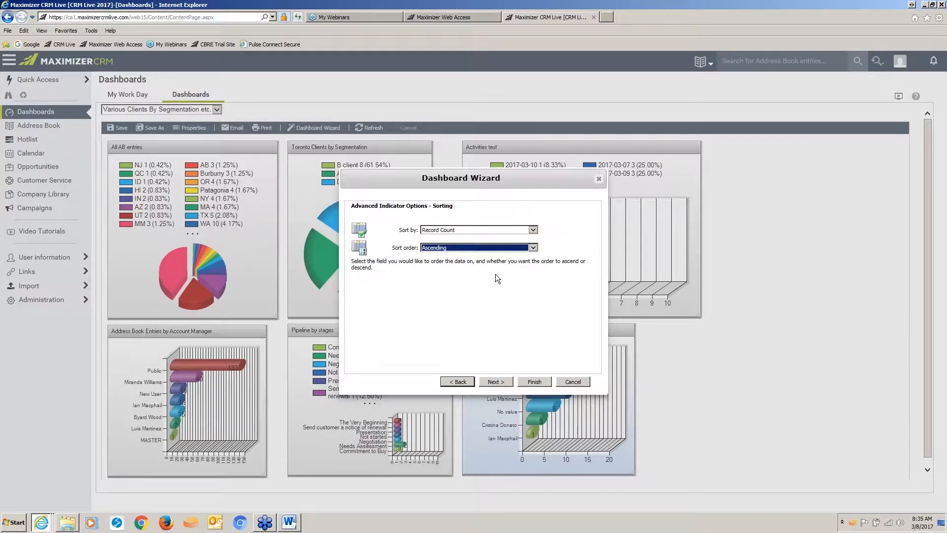
# - Accept the sorting, keep the existing click-through behavior for the indicator and finish the Dashboard Wizard
pyautogui.click(490, 382)
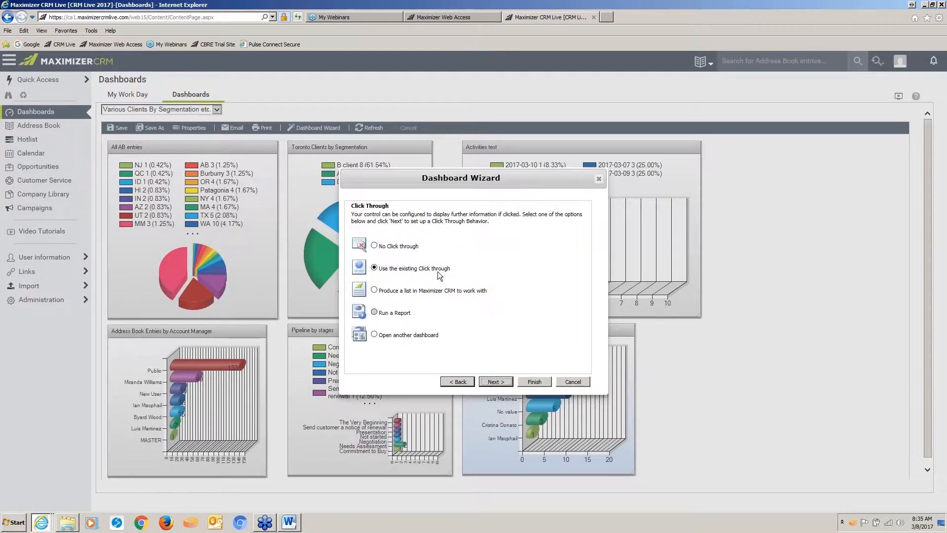
pyautogui.click(537, 383)
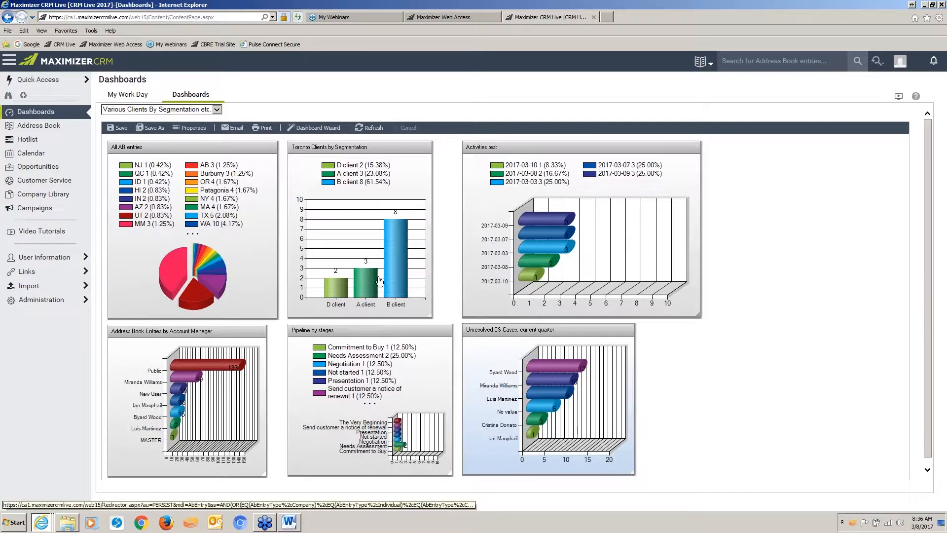
# - Drill down from the Toronto Clients by Segmentation chart to its Address Book entries and review the list's columns, including Segmentation
pyautogui.click(346, 216)
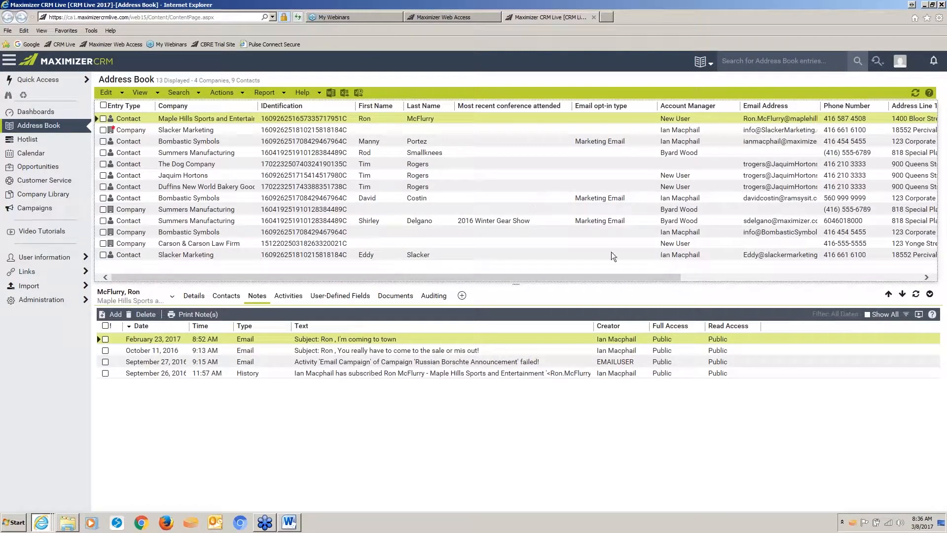
pyautogui.moveTo(399, 277); pyautogui.dragTo(661, 278)
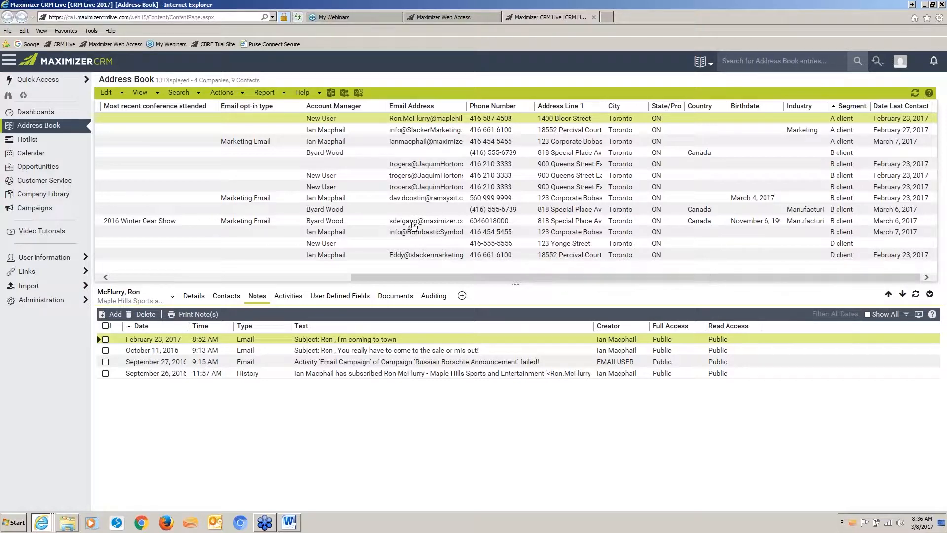
pyautogui.moveTo(402, 277); pyautogui.dragTo(162, 278)
# - Undo the last three Address Book searches to go back to the earlier list of entries
pyautogui.click(178, 92)
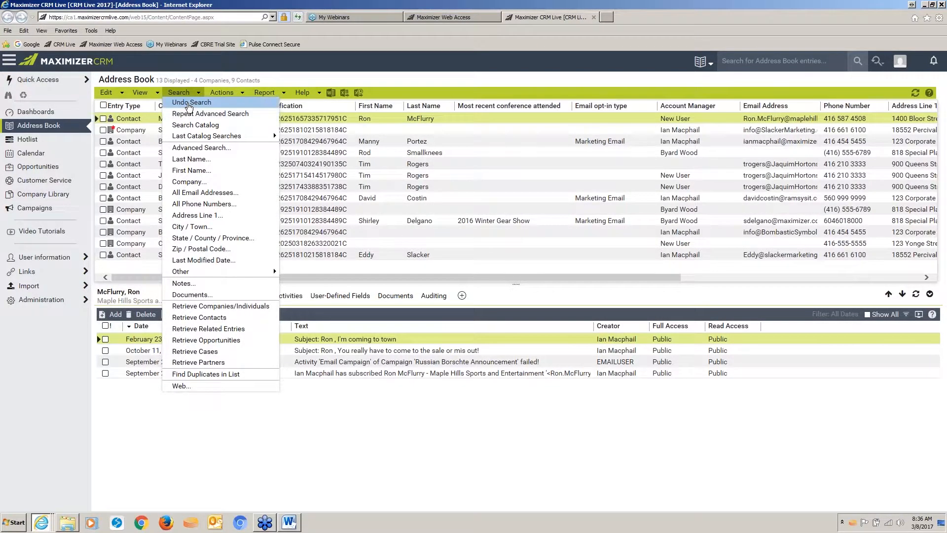
pyautogui.click(190, 104)
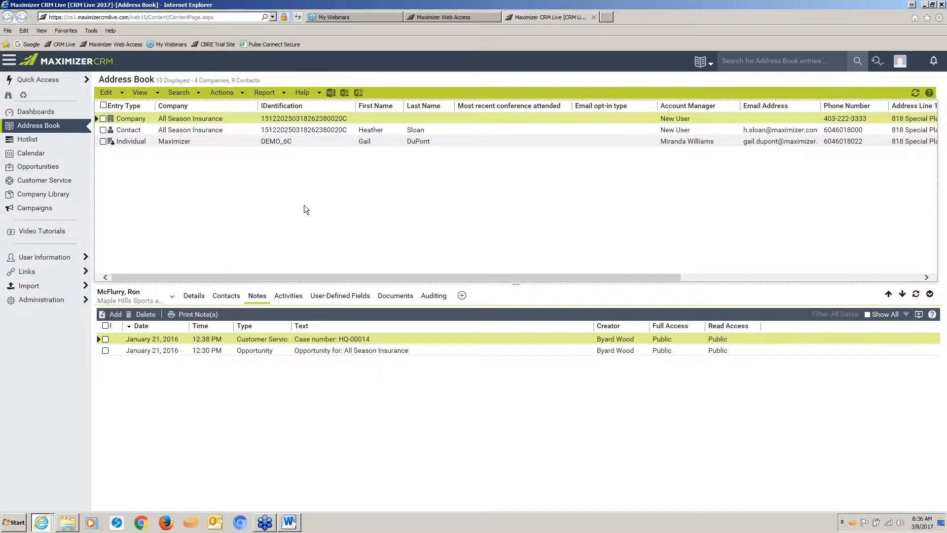
pyautogui.click(179, 92)
pyautogui.click(184, 108)
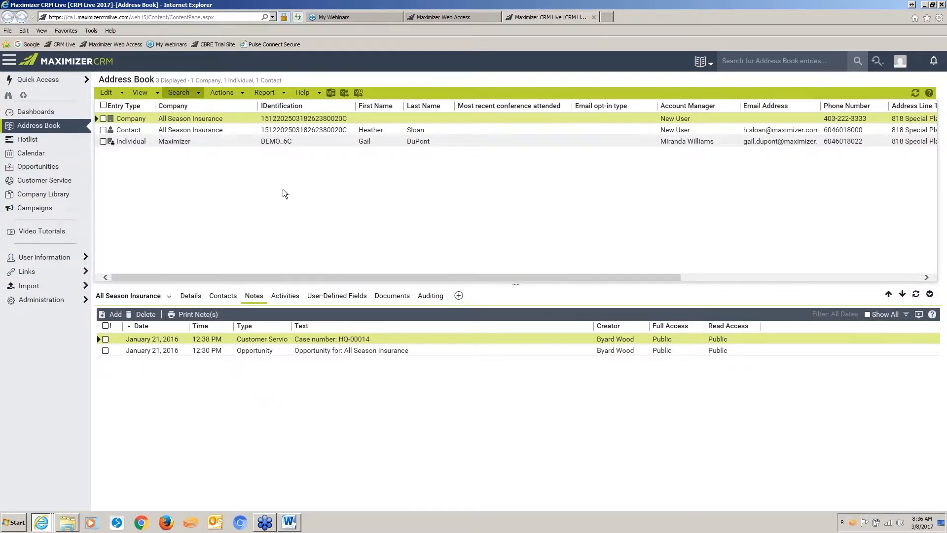
pyautogui.click(182, 94)
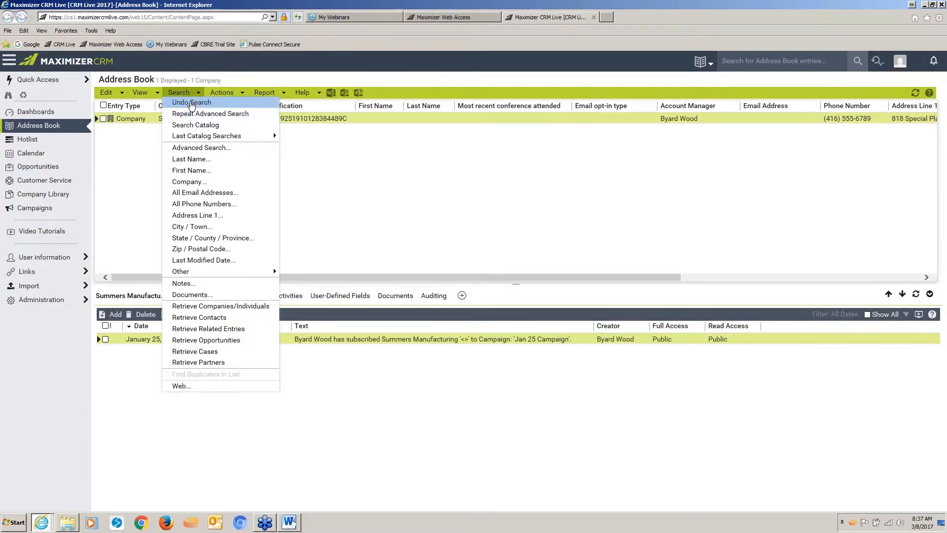
pyautogui.click(192, 103)
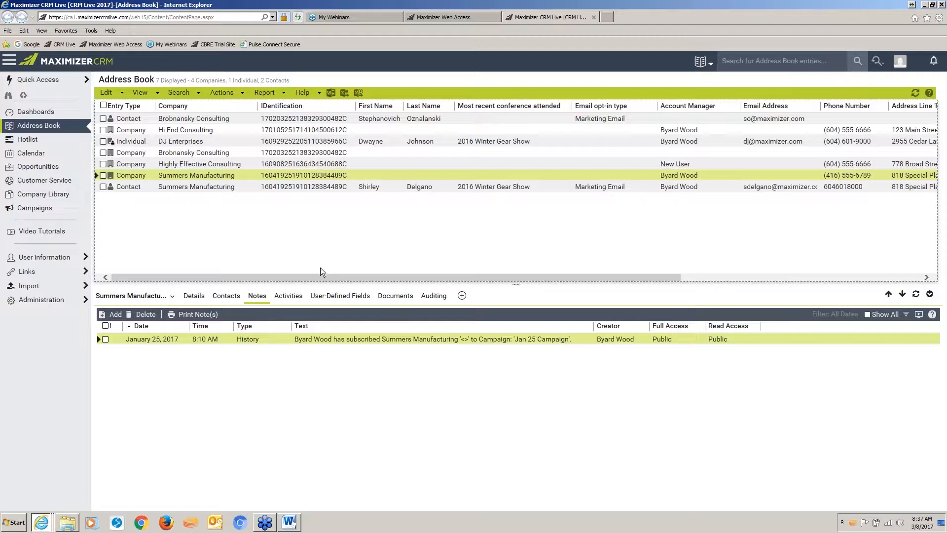
# - Show the details of the Summers Manufacturing contact, start an email to their main address and clear the recipient
pyautogui.click(194, 297)
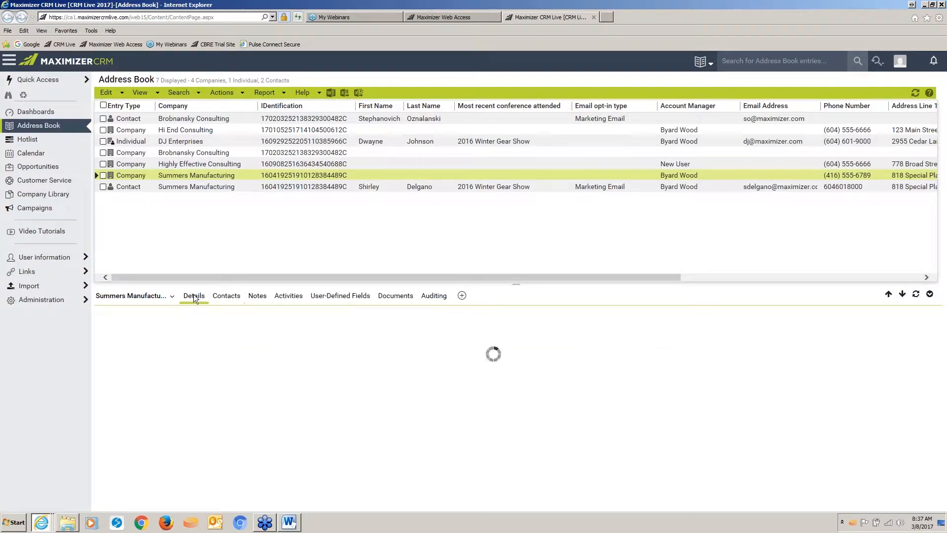
pyautogui.click(389, 190)
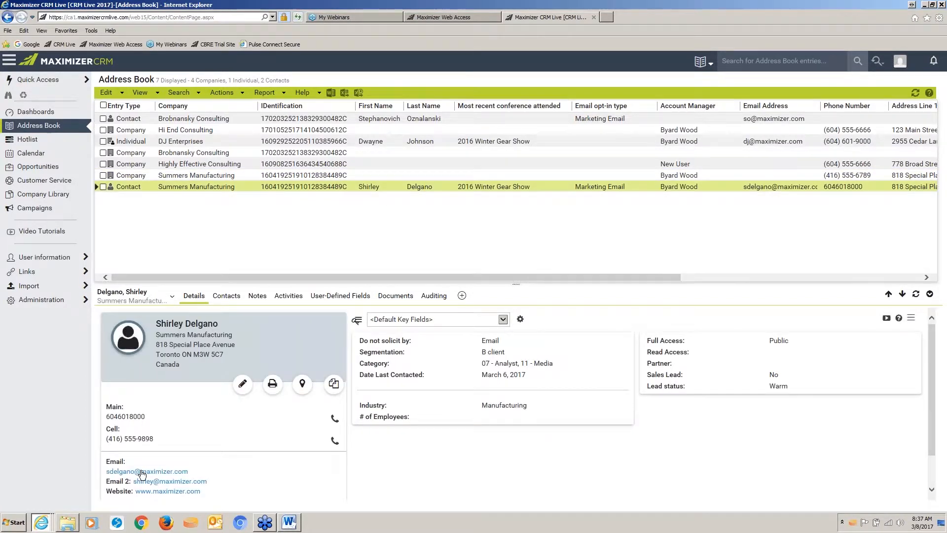
pyautogui.click(141, 473)
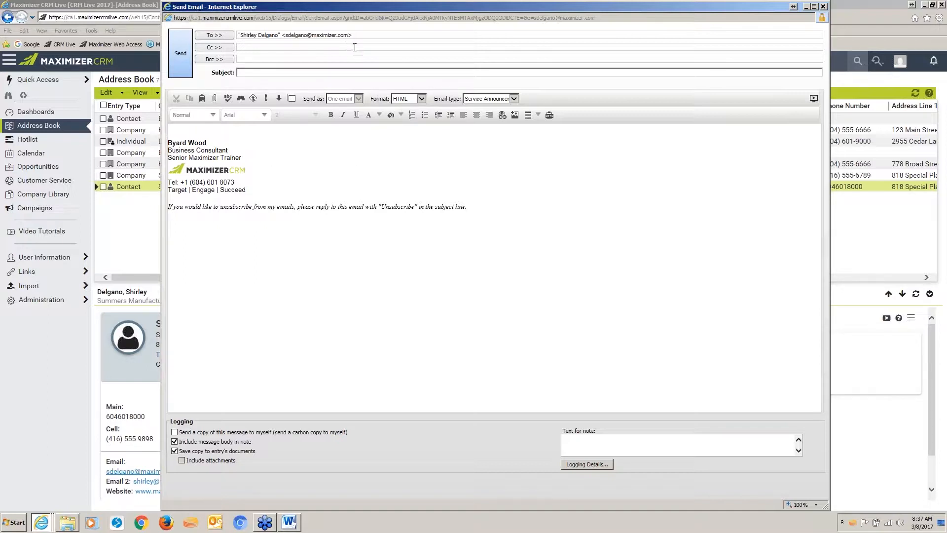
pyautogui.moveTo(239, 35); pyautogui.dragTo(352, 35)
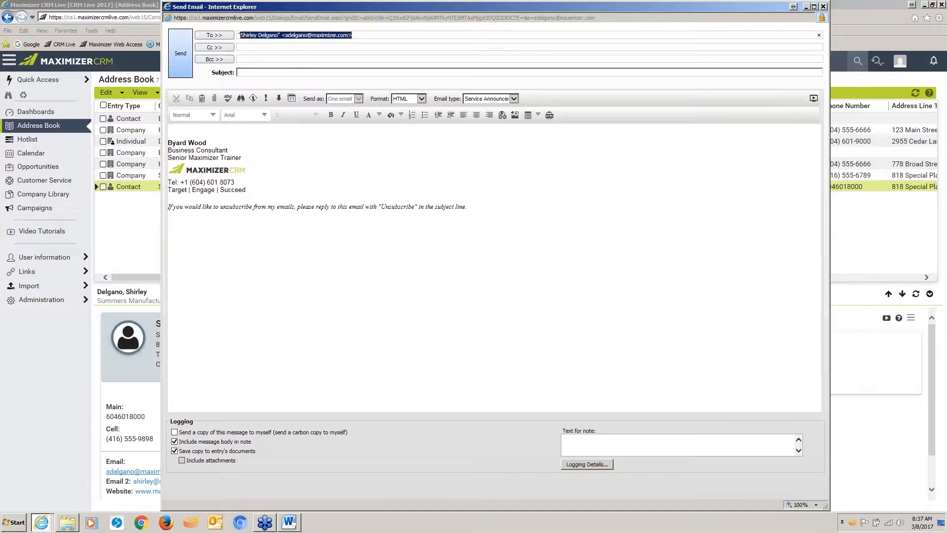
pyautogui.press('BackSpace')
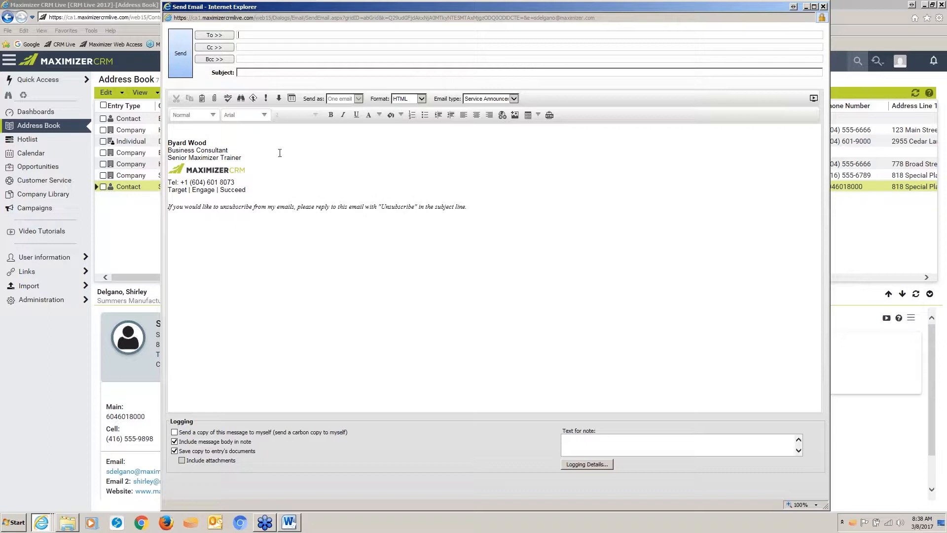
# - Enter the email subject "Info from the" followed by the Most recent conference attended merge field, found by searching for "conf"
pyautogui.click(247, 73)
pyautogui.write('Info from the')
pyautogui.click(254, 97)
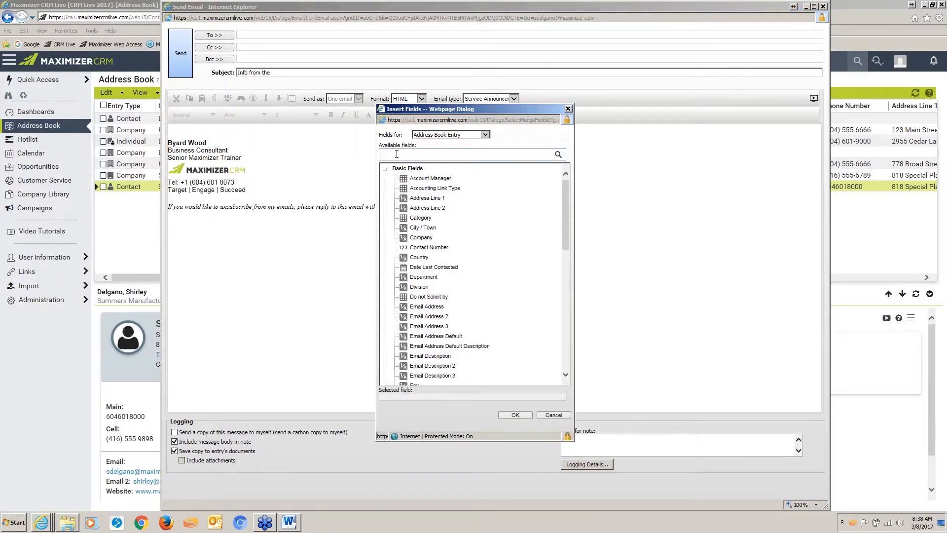
pyautogui.write('conf')
pyautogui.click(559, 156)
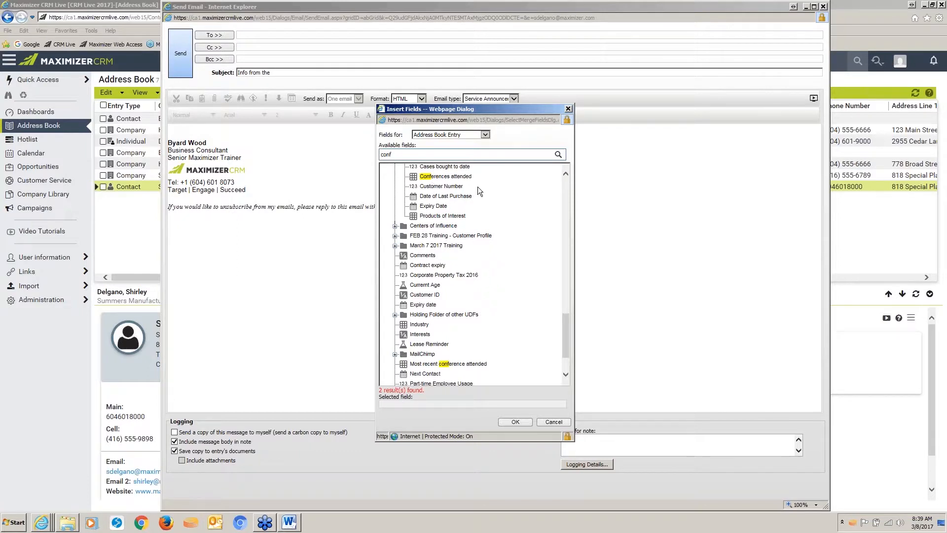
pyautogui.click(437, 366)
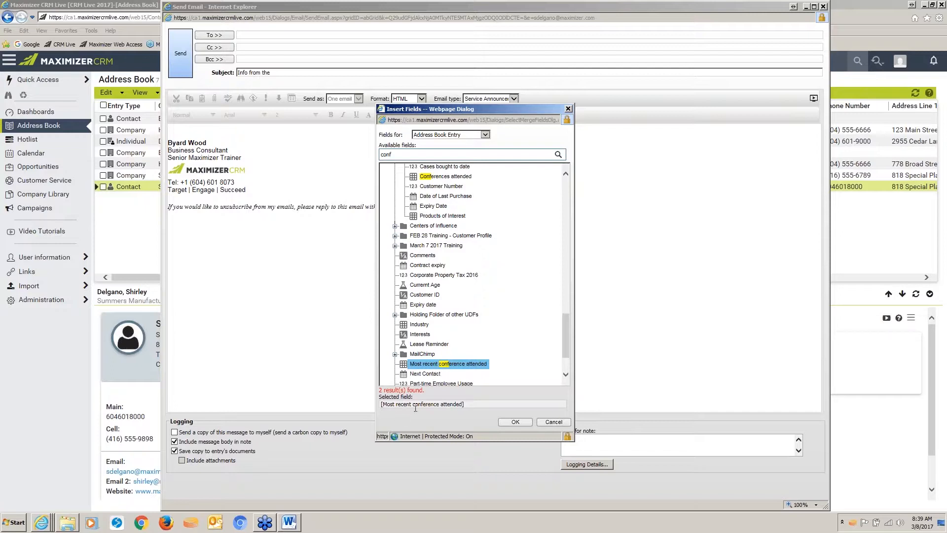
pyautogui.click(516, 421)
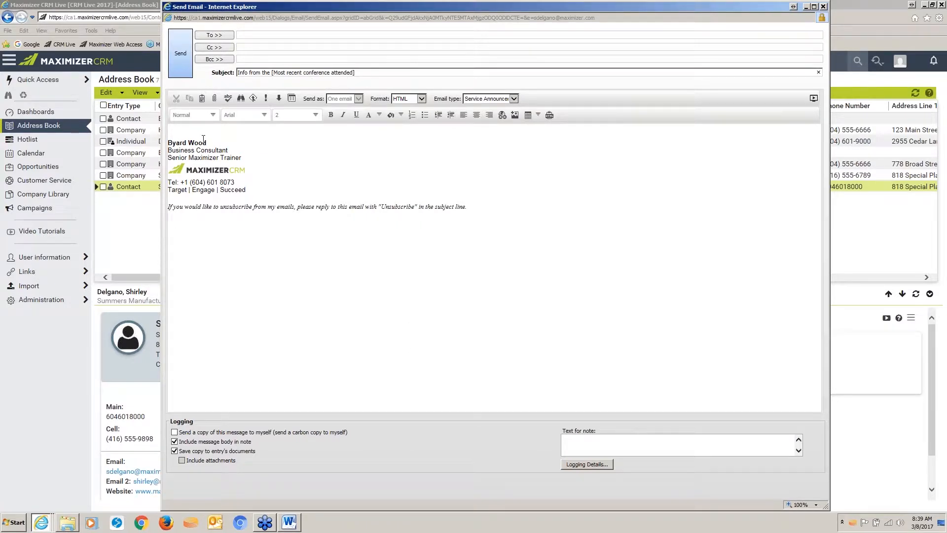
# - Begin the email body with the greeting "Hi" followed by the First Name merge field
pyautogui.write('Hi')
pyautogui.click(255, 99)
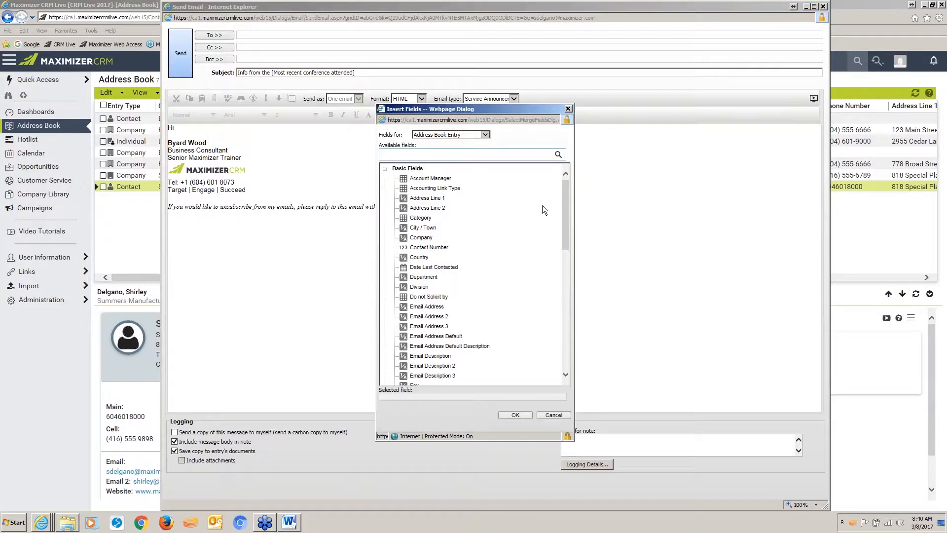
pyautogui.moveTo(567, 201); pyautogui.dragTo(567, 228)
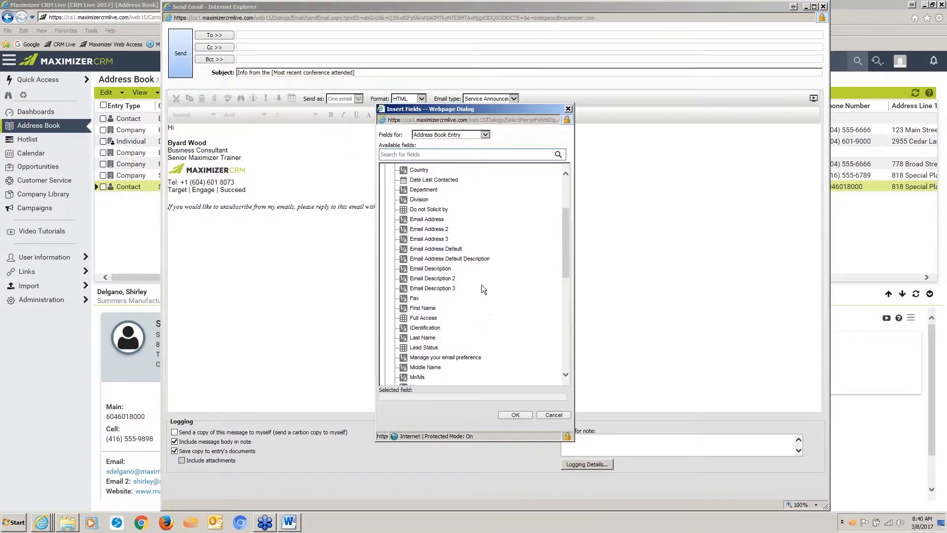
pyautogui.click(433, 309)
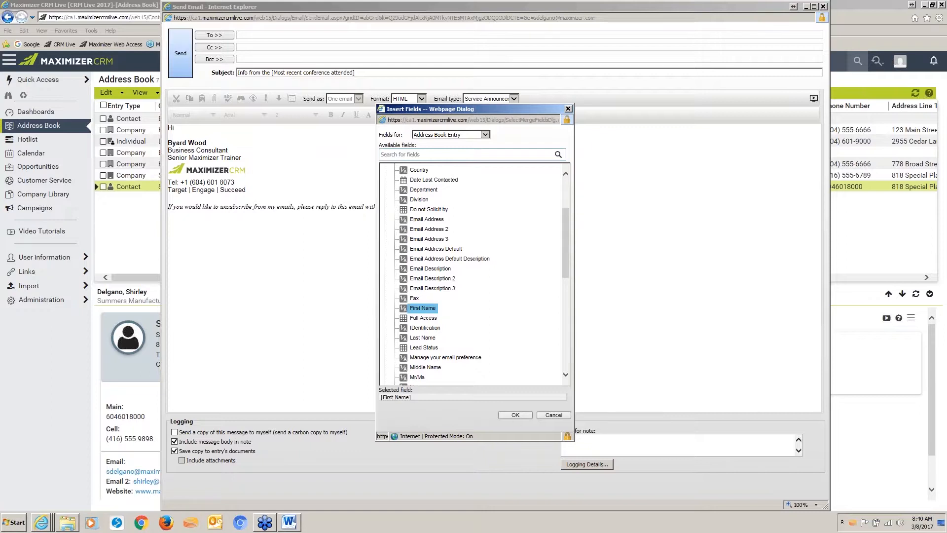
pyautogui.click(515, 415)
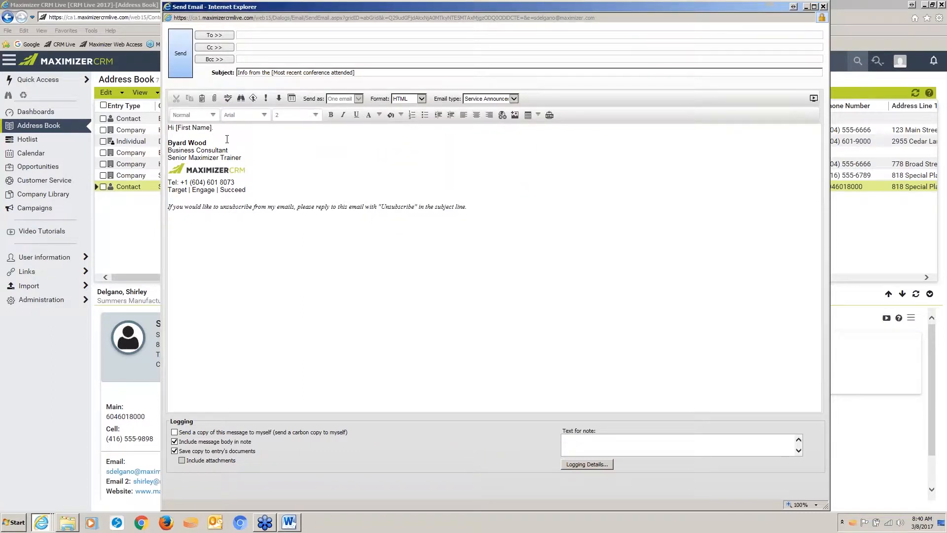
# - Continue the body with ". Thanks for visiting our booth at the" and the Most recent conference attended merge field
pyautogui.write('.  Thanks for visiting our booth at the')
pyautogui.click(253, 99)
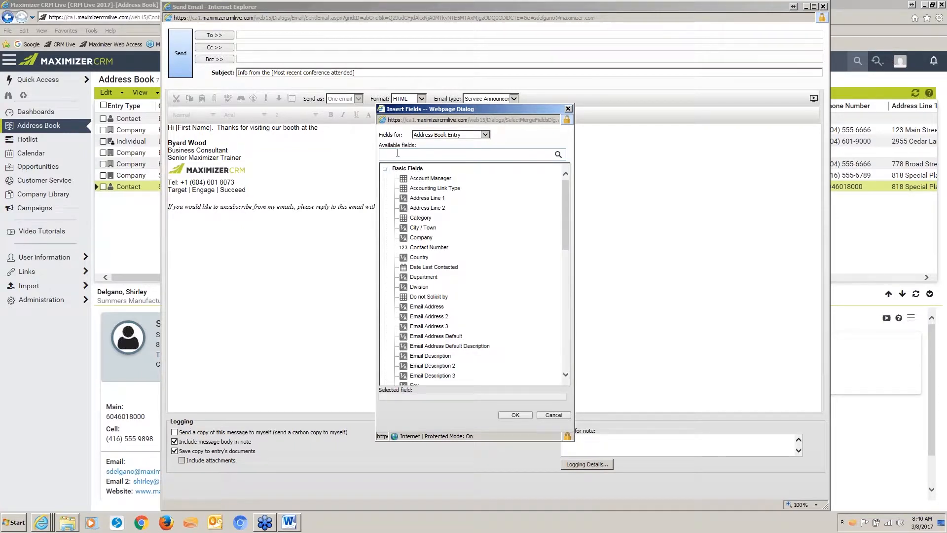
pyautogui.write('conf')
pyautogui.click(558, 155)
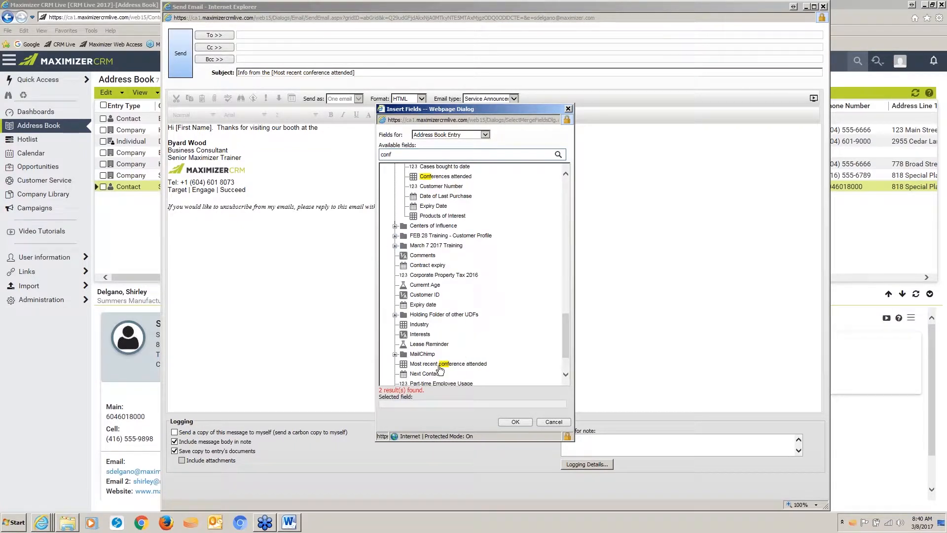
pyautogui.click(437, 365)
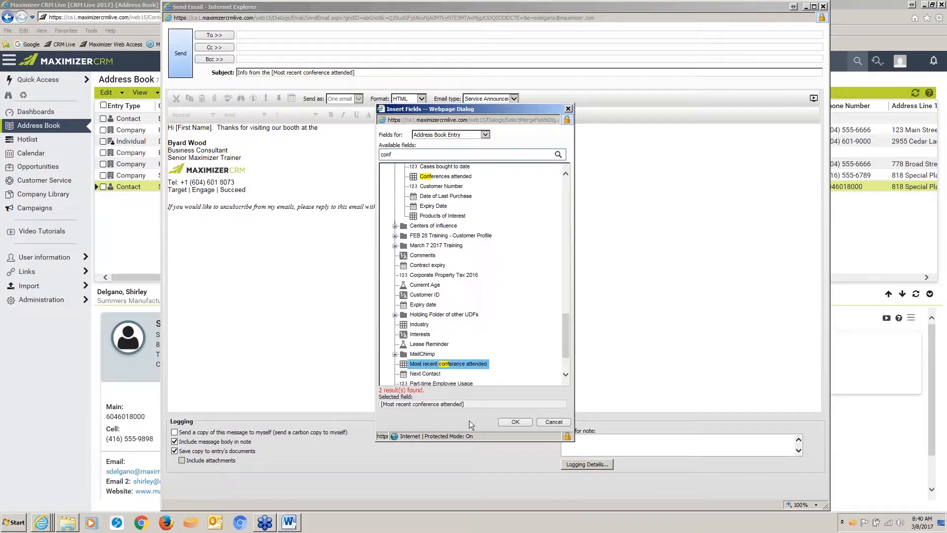
pyautogui.click(514, 422)
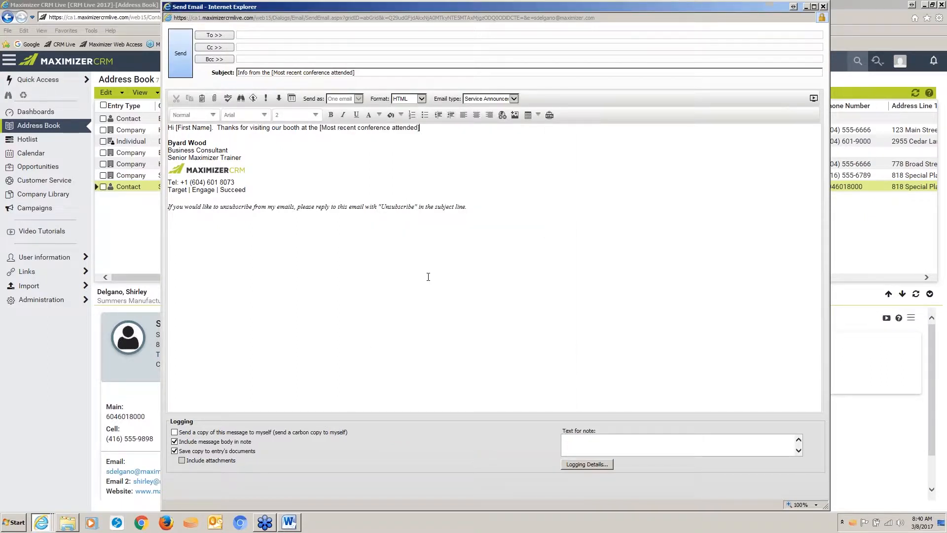
# - Complete the message with "Here is the info I promised to send you. Let's talk soon." and the closing "Warm regards," above the signature
pyautogui.write("Here is the info I promised to send you.  Let's ")
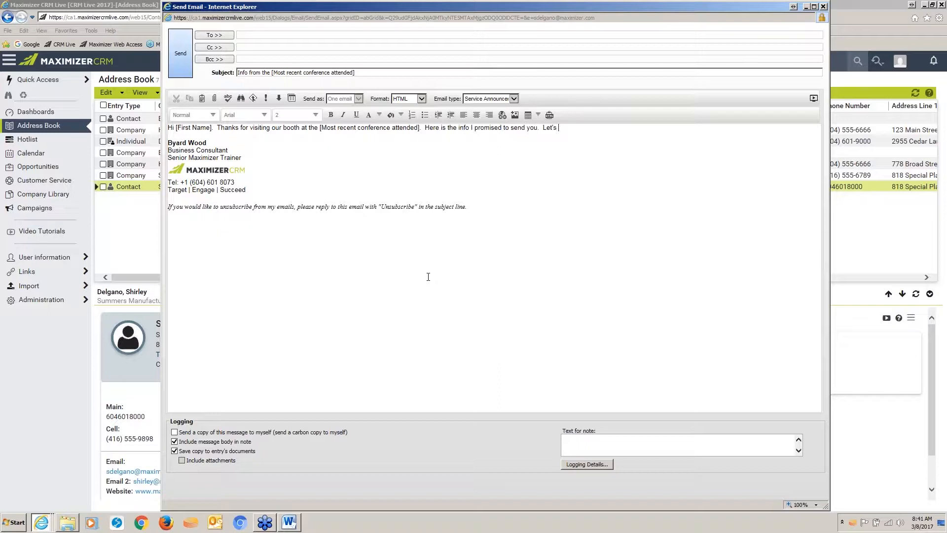
pyautogui.write('talk soon.')
pyautogui.press('Return')
pyautogui.write('Warm regards,')
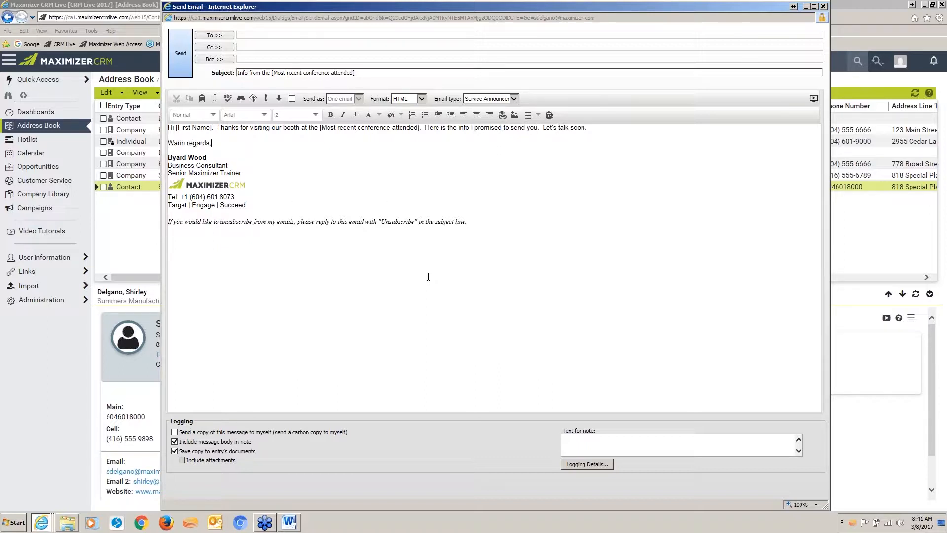
pyautogui.press('Return')
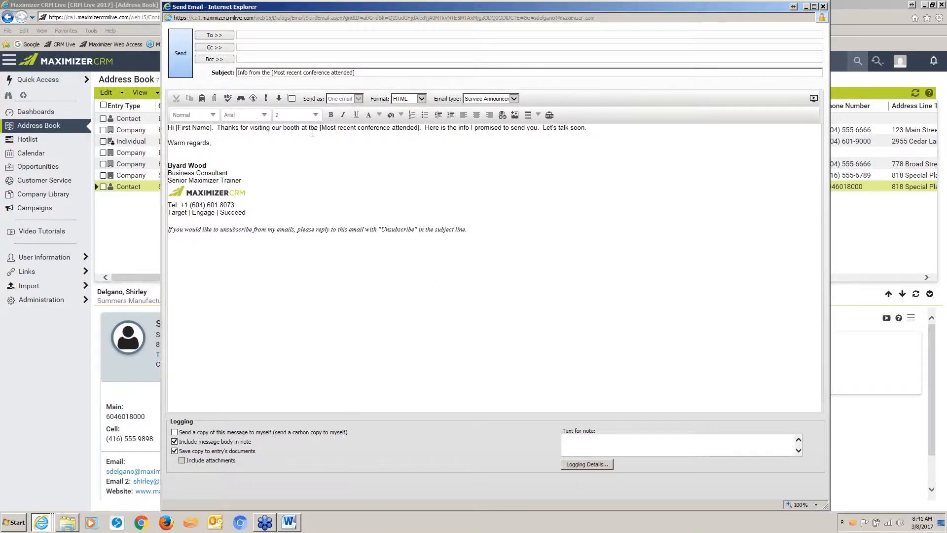
# - Save the email as a new HTML template named "March 8 conferencwe template" with Public read access and close the template list
pyautogui.click(292, 99)
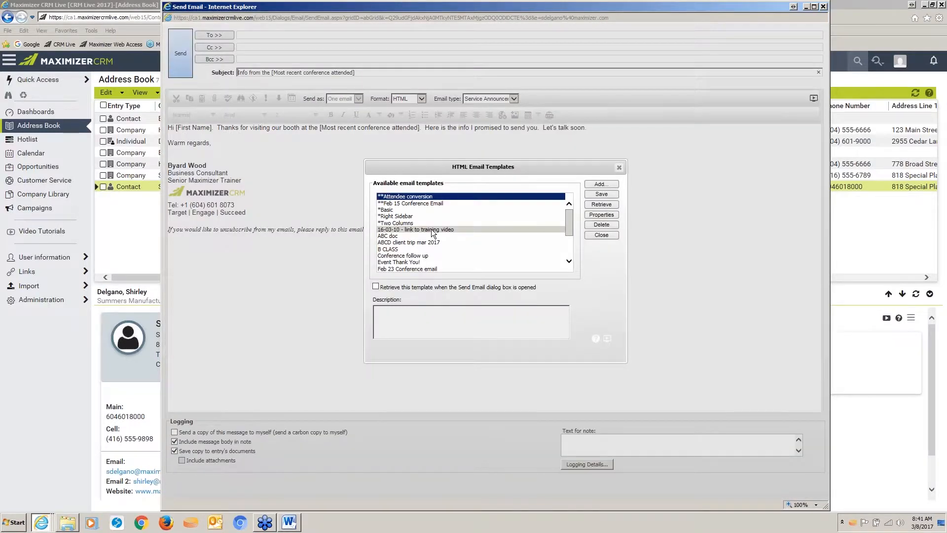
pyautogui.click(598, 183)
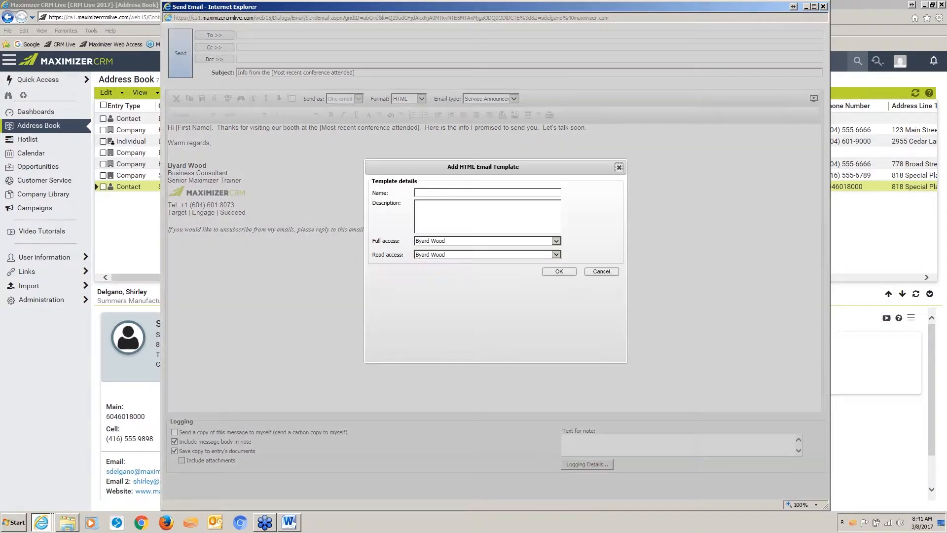
pyautogui.write('march 8 conferencwe template')
pyautogui.click(557, 254)
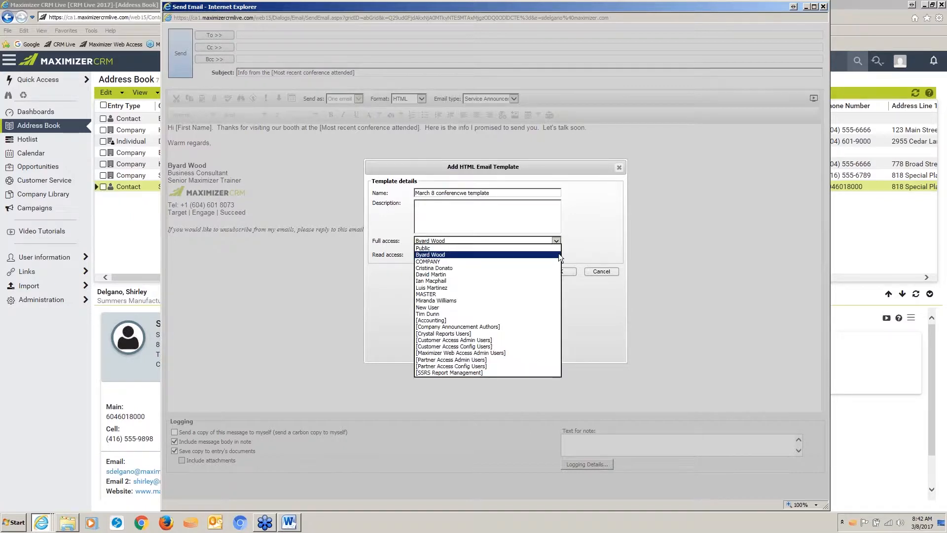
pyautogui.click(458, 248)
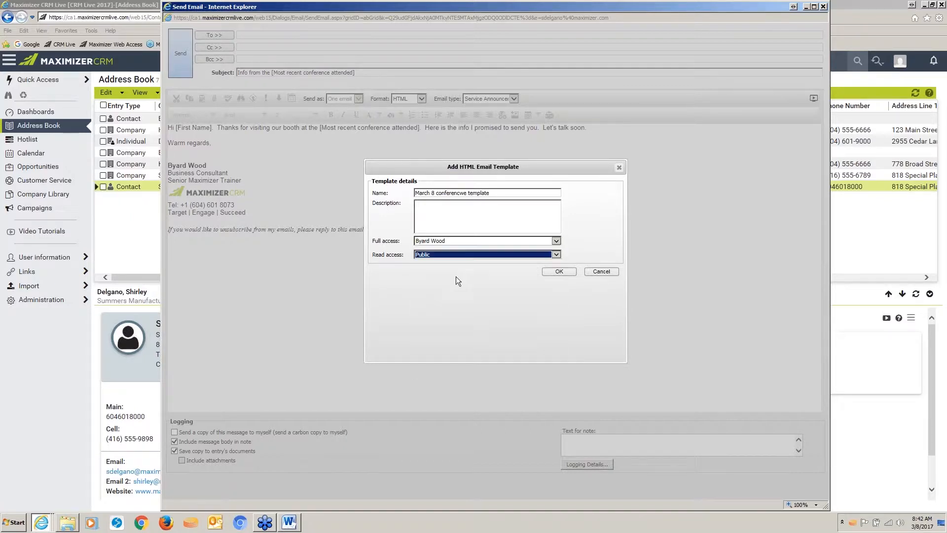
pyautogui.click(562, 272)
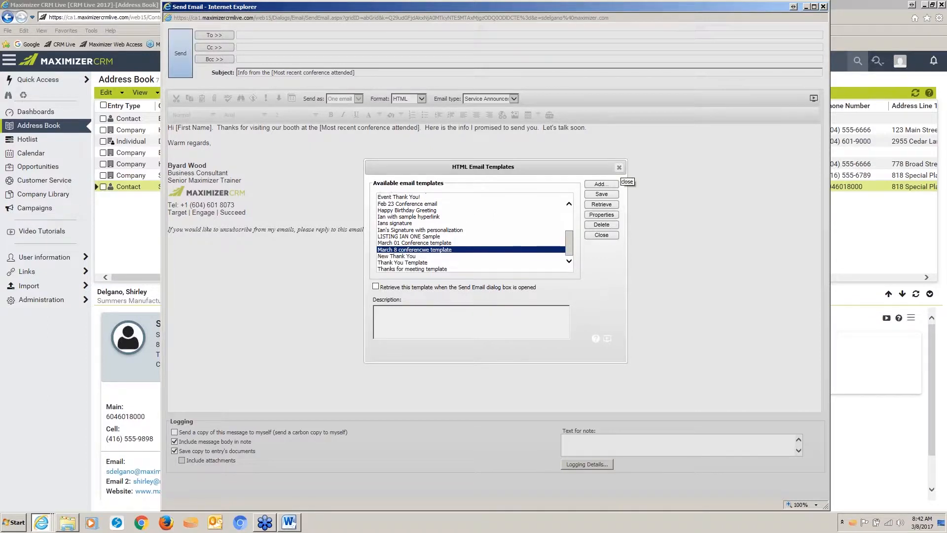
pyautogui.click(609, 235)
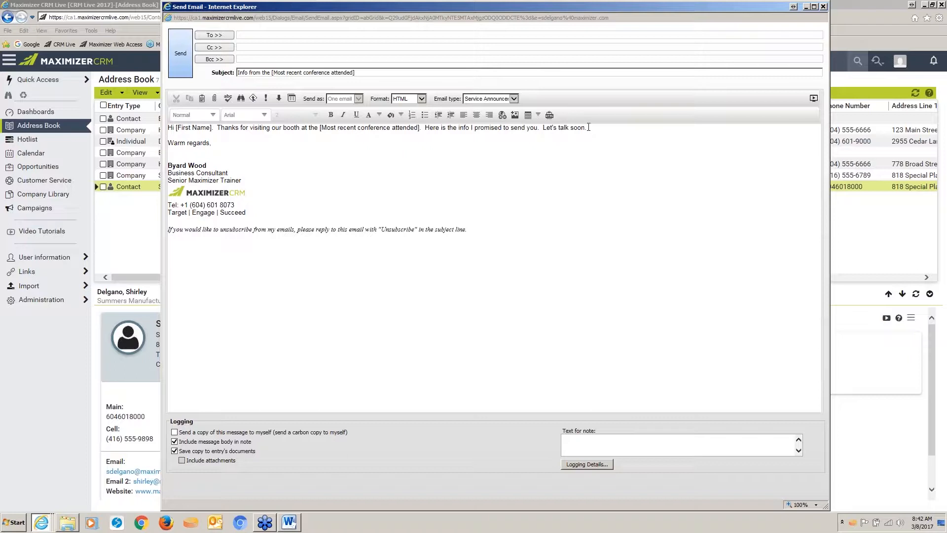
# - Replace the sentence "Let's talk soon." in the email body with "I'll call you next week."
pyautogui.moveTo(588, 128); pyautogui.dragTo(544, 127)
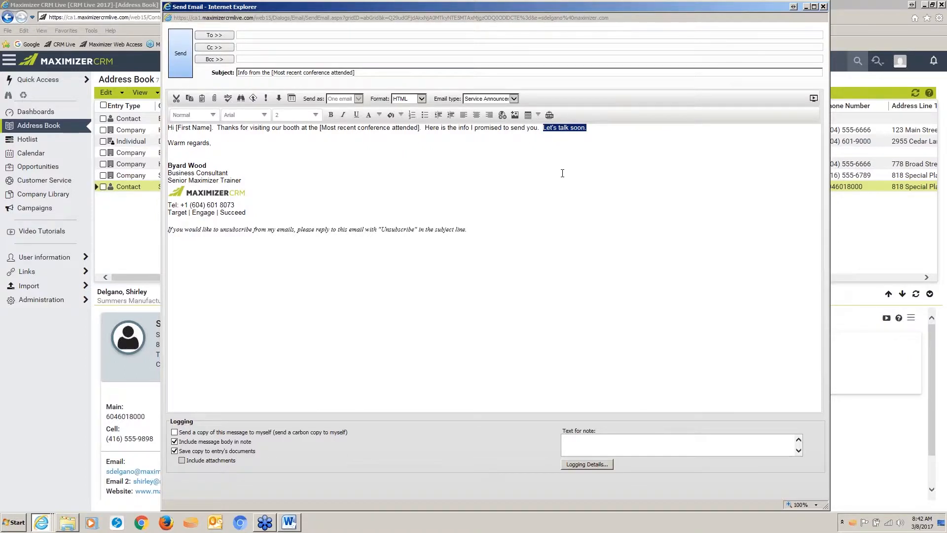
pyautogui.write("I'll call yo unext week")
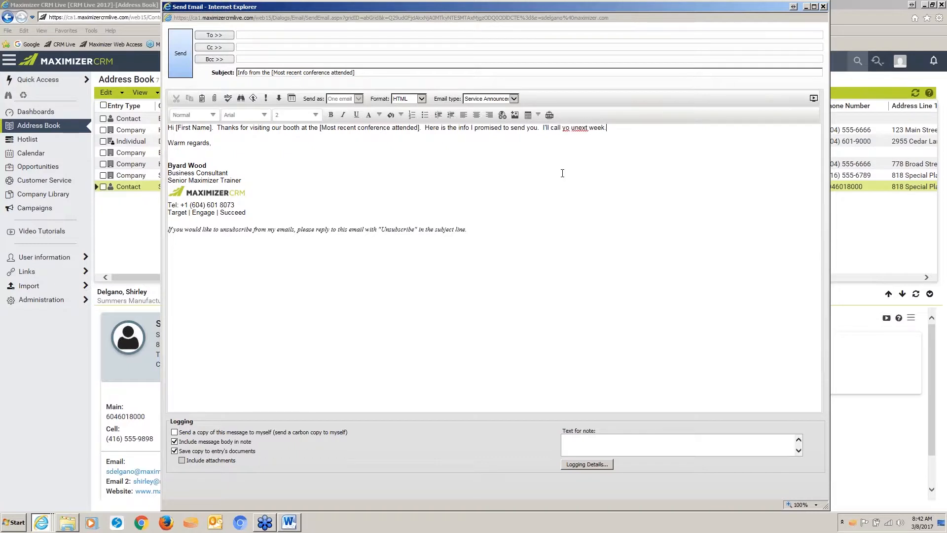
pyautogui.click(577, 127)
pyautogui.press('BackSpace')
pyautogui.press('BackSpace')
pyautogui.write('u')
# - Update the saved "March 8 conferencwe template" with the edited message, and close the template list and the email draft
pyautogui.click(291, 98)
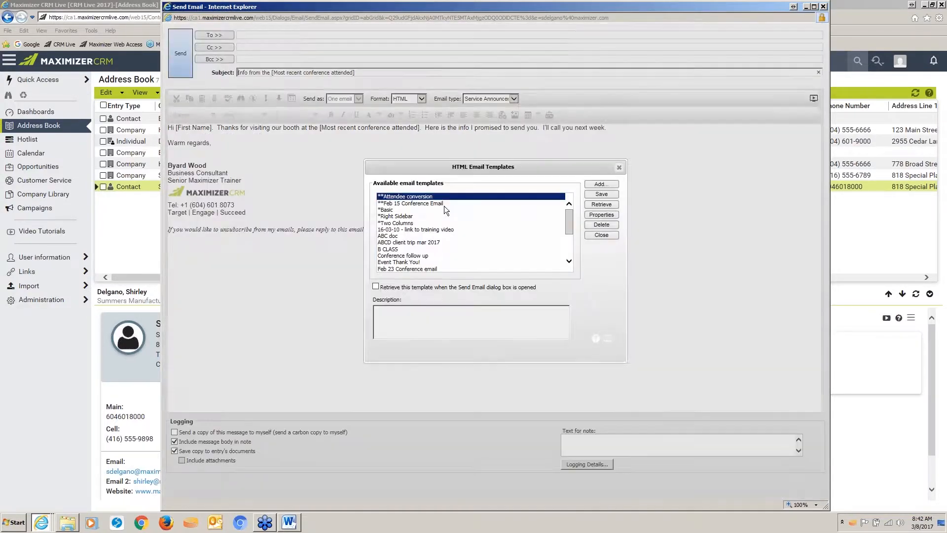
pyautogui.click(603, 195)
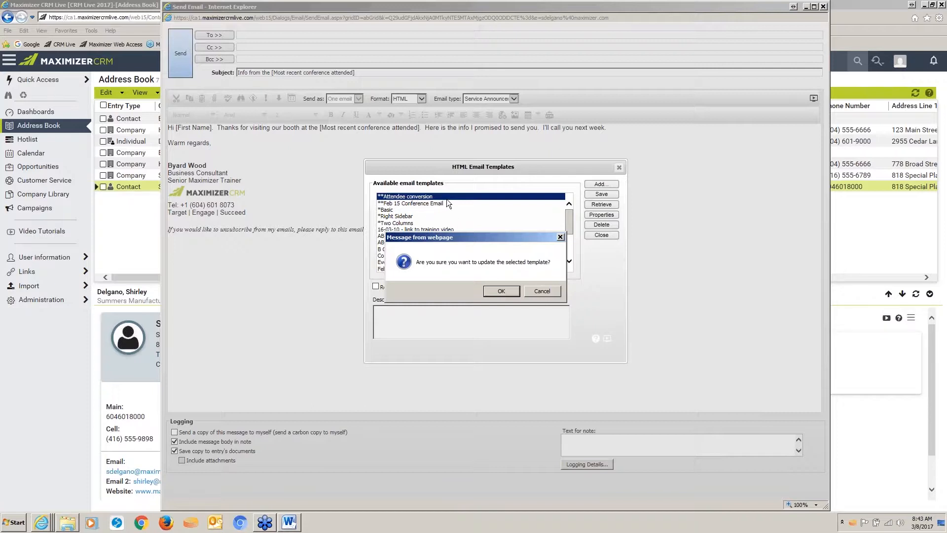
pyautogui.click(548, 291)
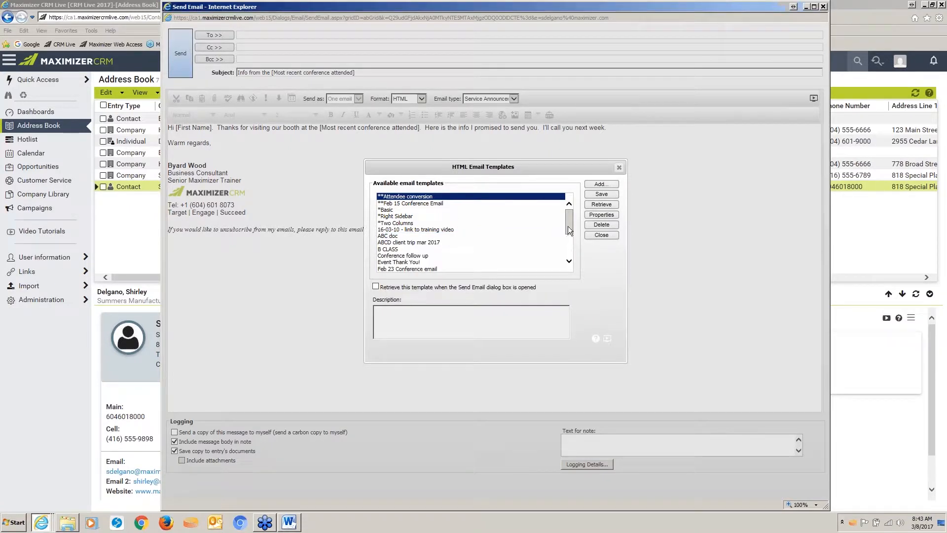
pyautogui.moveTo(567, 226); pyautogui.dragTo(569, 251)
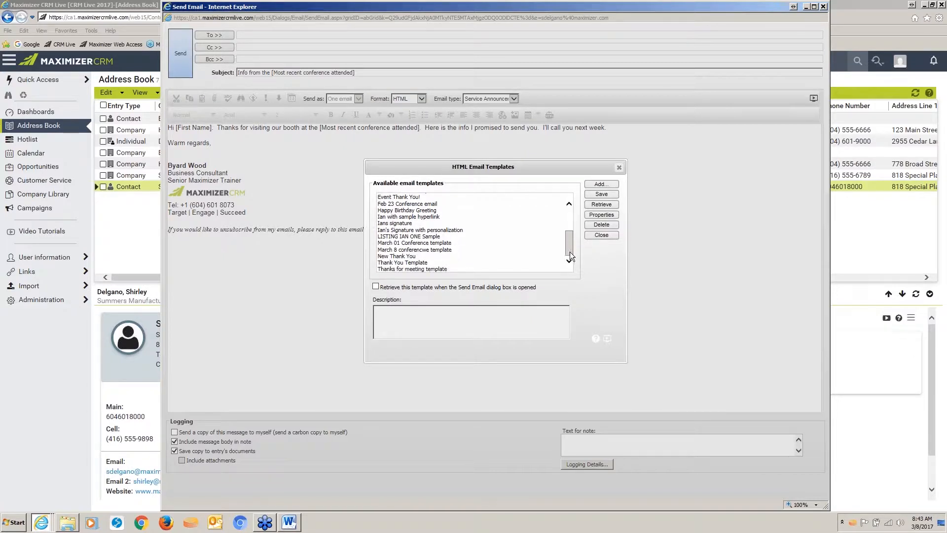
pyautogui.click(449, 250)
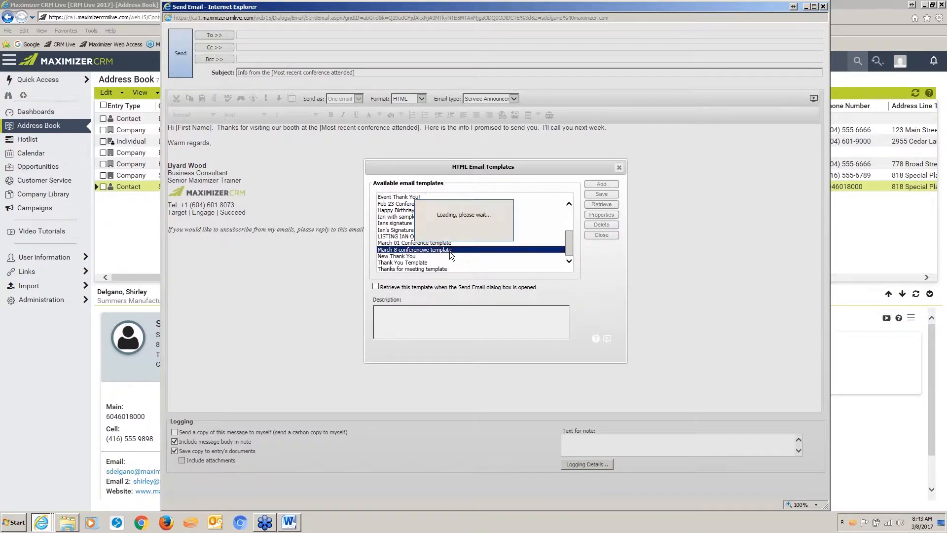
pyautogui.click(605, 195)
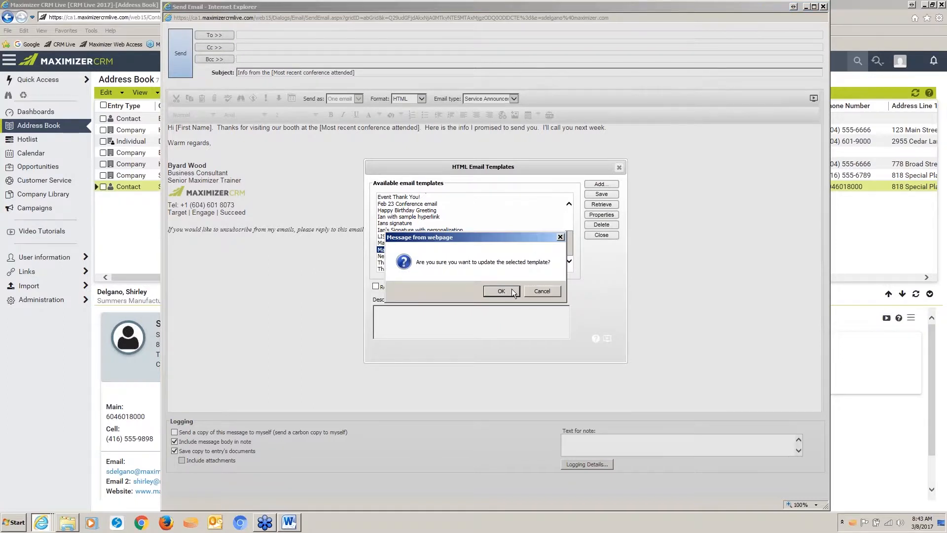
pyautogui.click(511, 289)
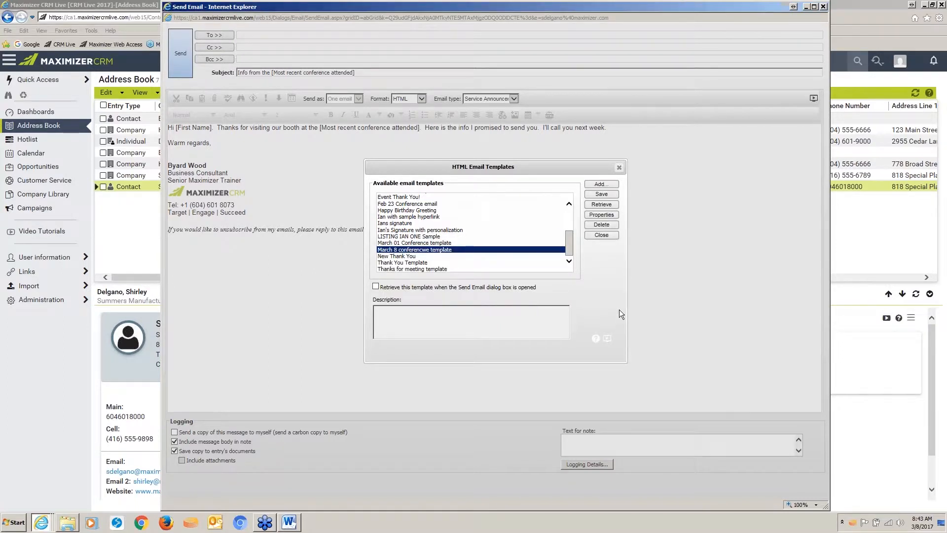
pyautogui.click(602, 235)
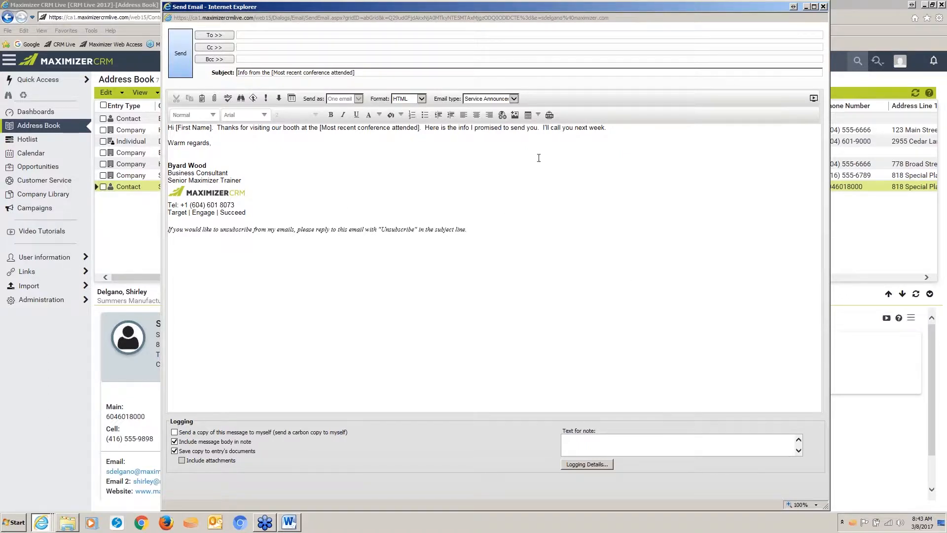
pyautogui.click(824, 7)
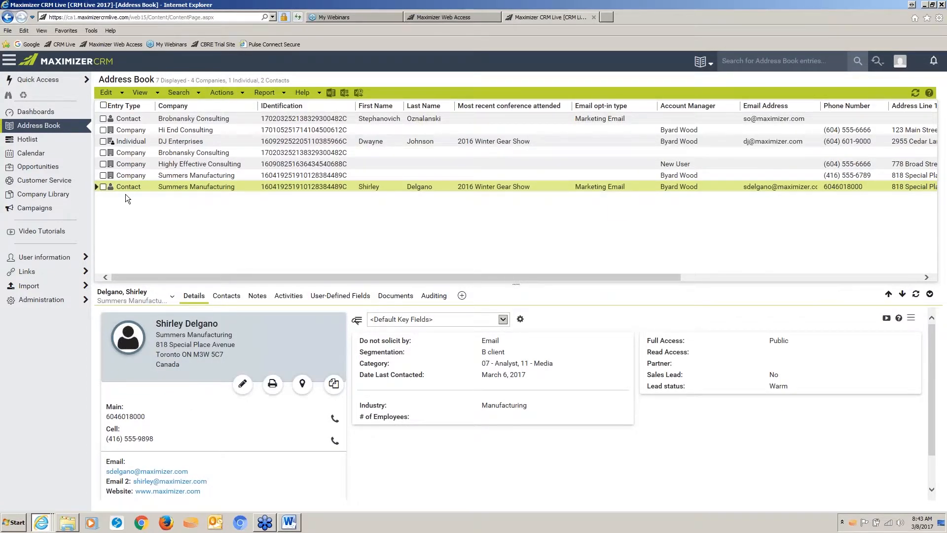
# - Select the two contacts and the individual in the Address Book and start an email addressed to all selected entries
pyautogui.click(103, 186)
pyautogui.click(103, 141)
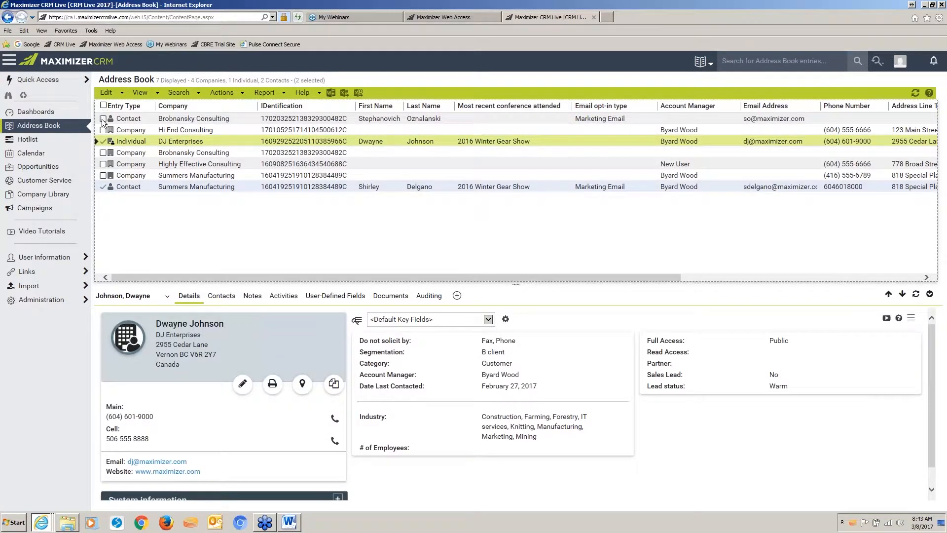
pyautogui.click(103, 118)
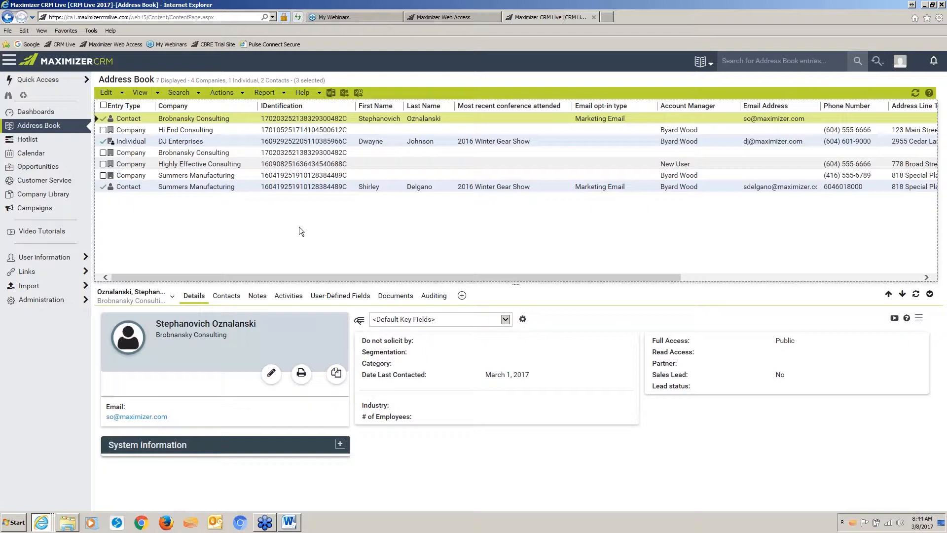
pyautogui.click(219, 93)
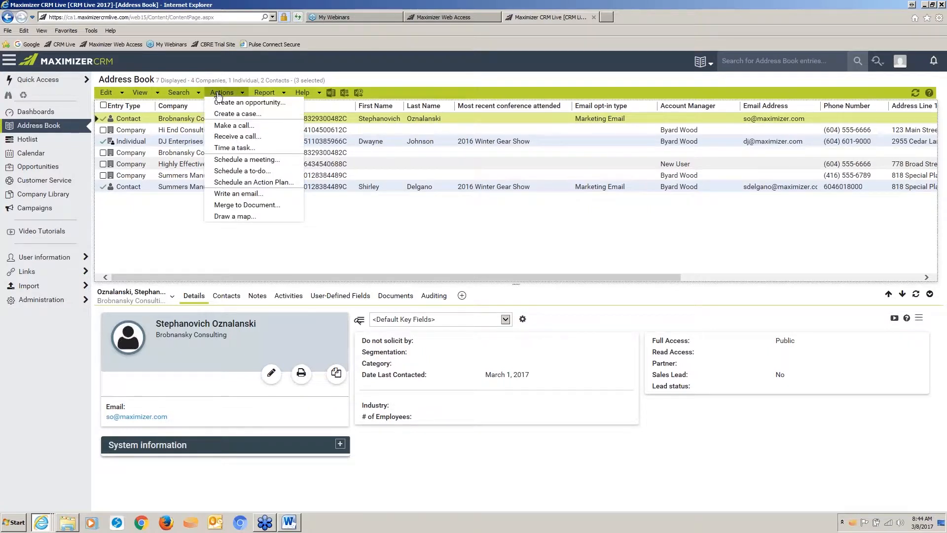
pyautogui.click(246, 195)
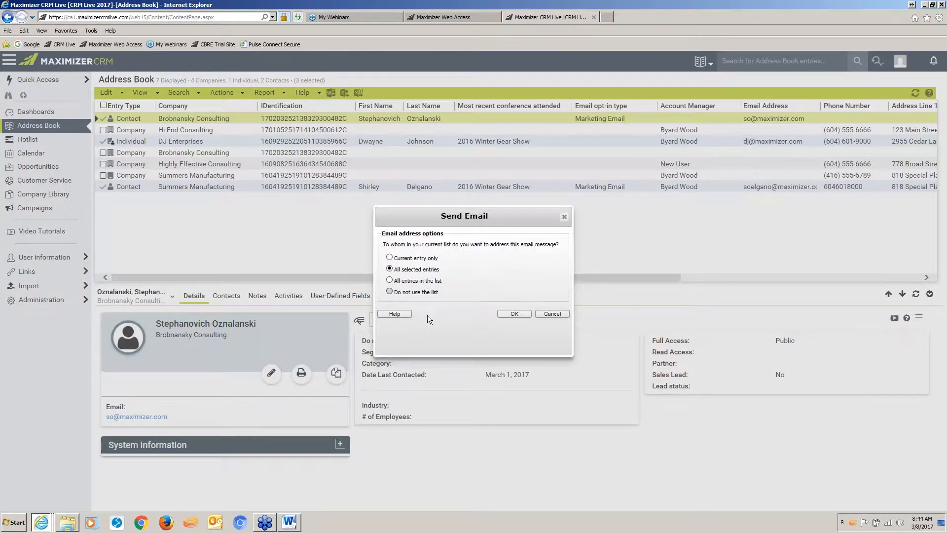
pyautogui.press('Return')
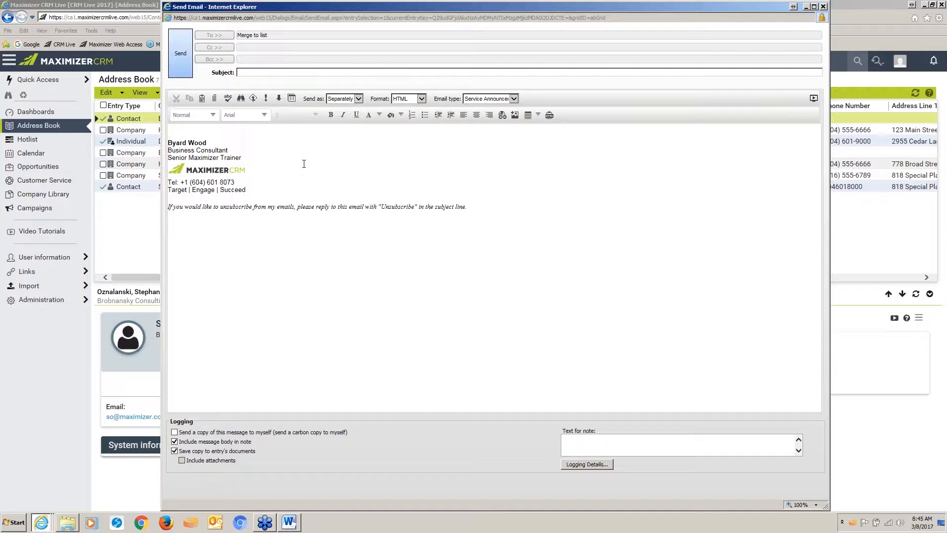
# - Retrieve the "March 8 conferencwe template" into the new email, replacing the current message content
pyautogui.click(292, 99)
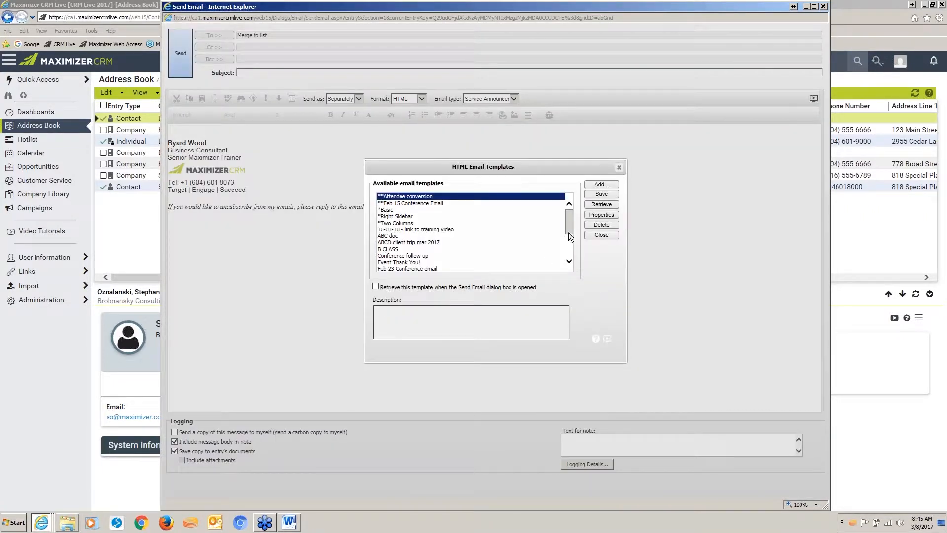
pyautogui.moveTo(570, 222); pyautogui.dragTo(570, 261)
pyautogui.click(429, 250)
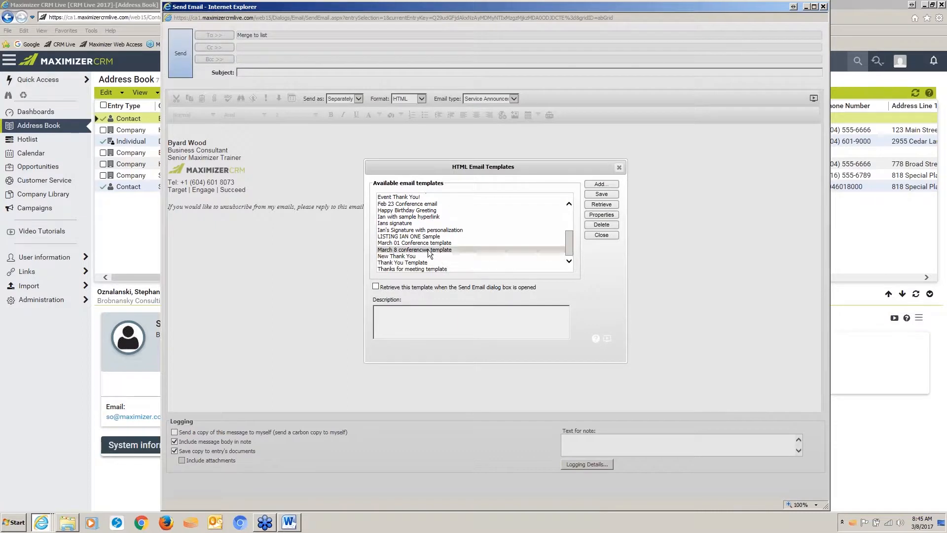
pyautogui.click(603, 207)
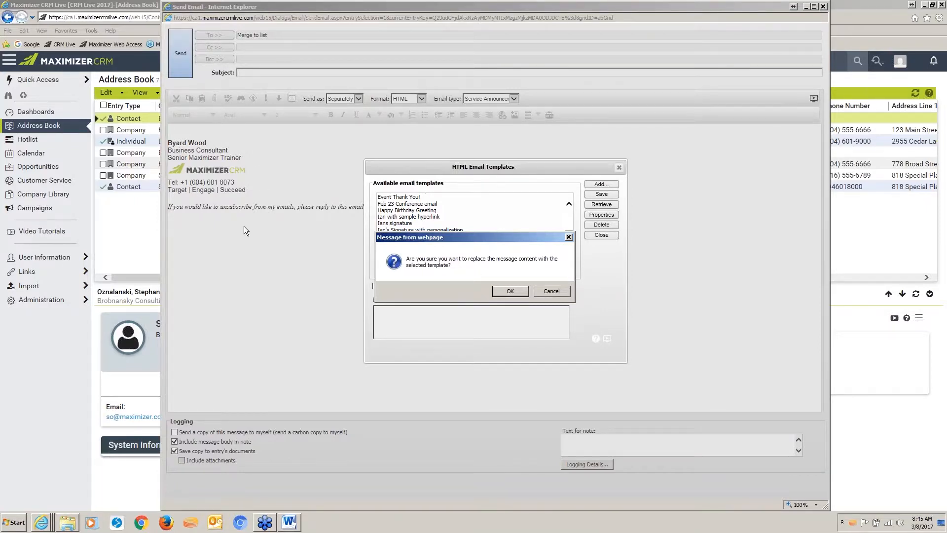
pyautogui.click(510, 291)
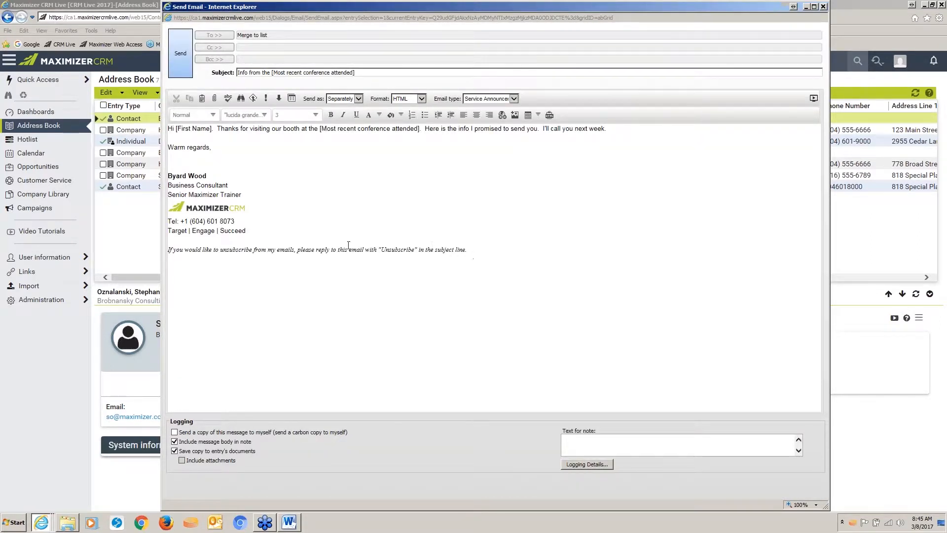
# - Point out the unsubscribe line below the signature and set the email type to Marketing Email
pyautogui.tripleClick(209, 248)
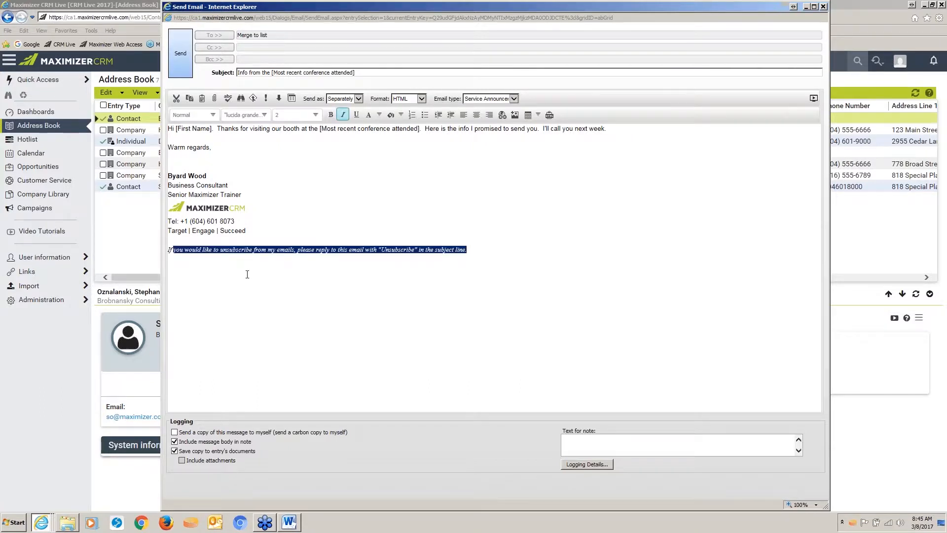
pyautogui.click(249, 288)
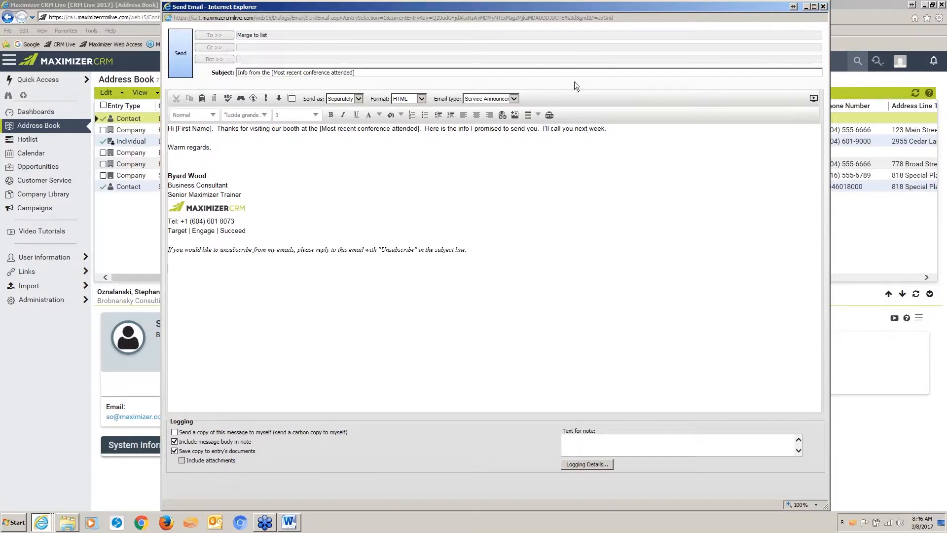
pyautogui.click(515, 97)
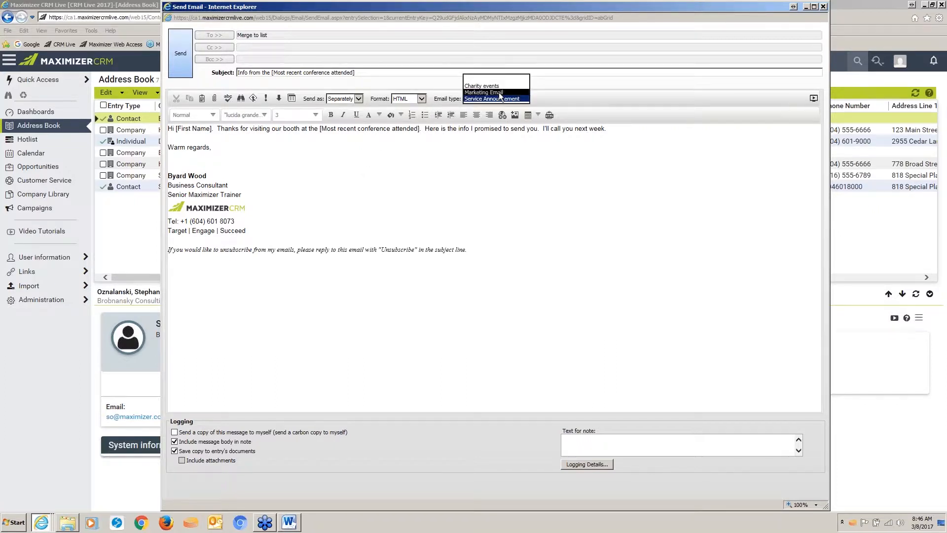
pyautogui.click(499, 93)
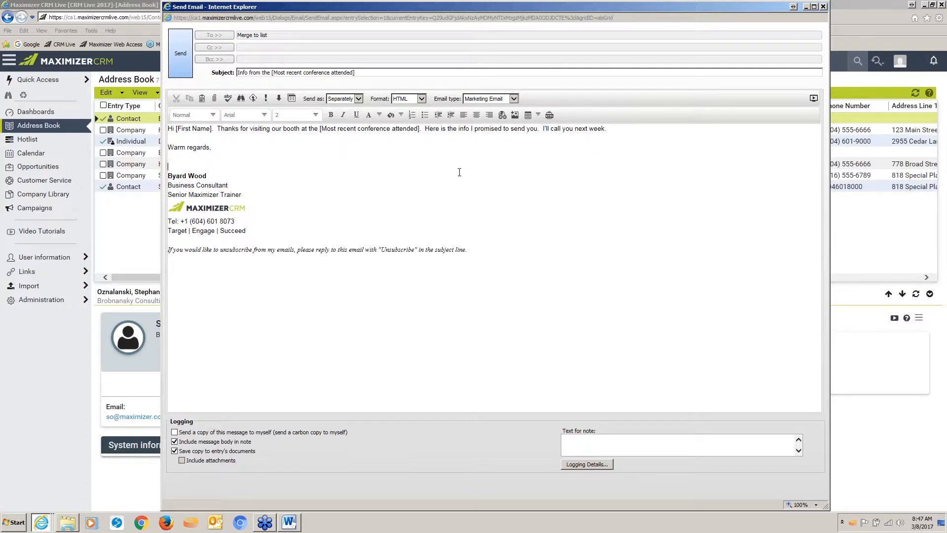
# - Send the conference follow-up email as a Marketing Email to the merge list and dismiss the consent notice
pyautogui.click(182, 51)
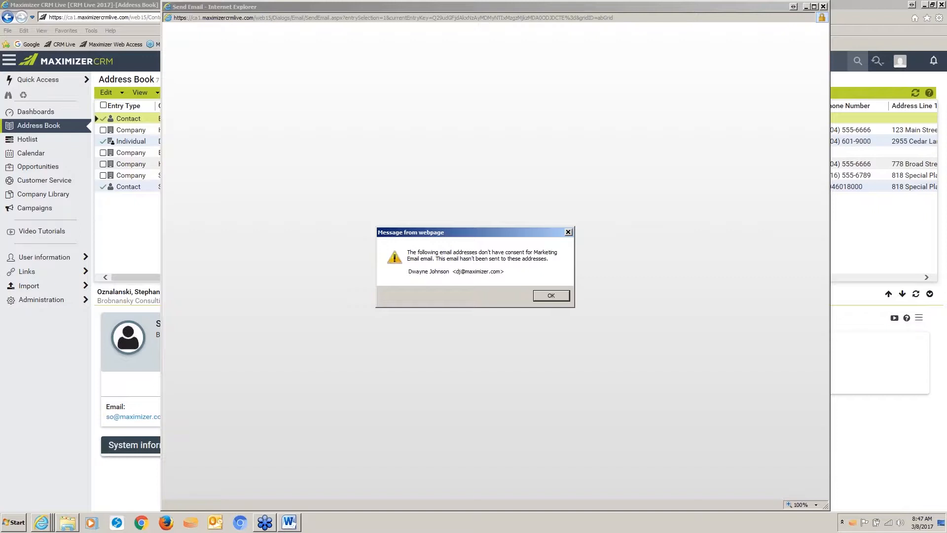
pyautogui.click(514, 5)
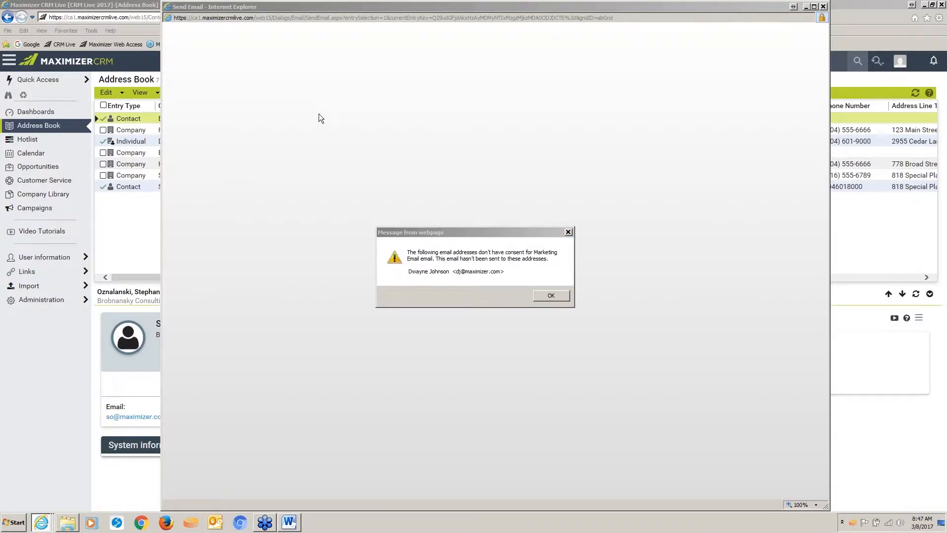
pyautogui.click(552, 295)
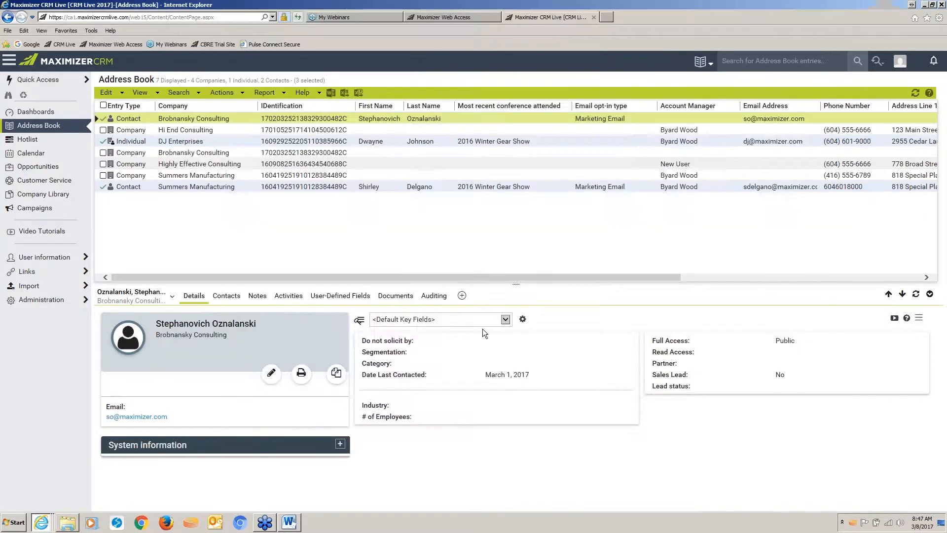
# - Review the March 8, 2017 email in the documents of the Brobnansky Consulting contact, closing it when finished
pyautogui.click(397, 295)
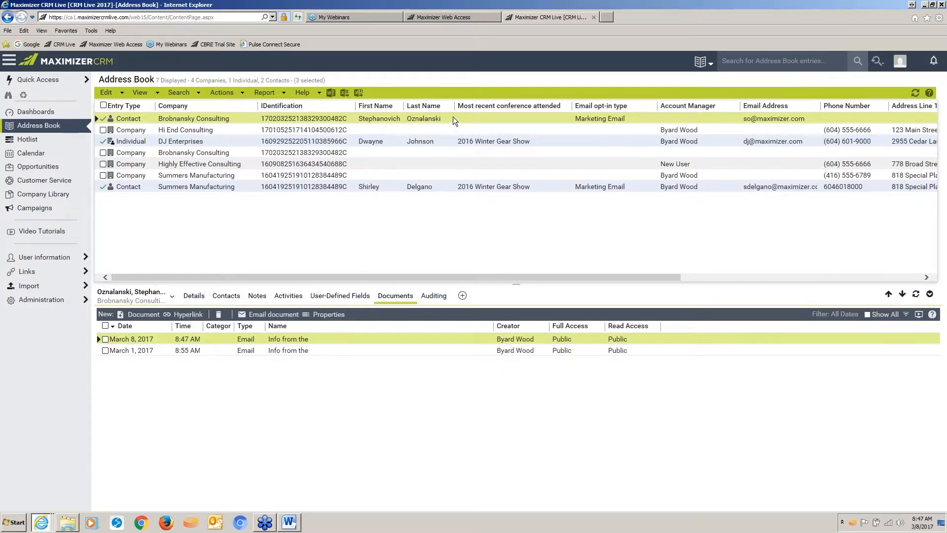
pyautogui.click(298, 341)
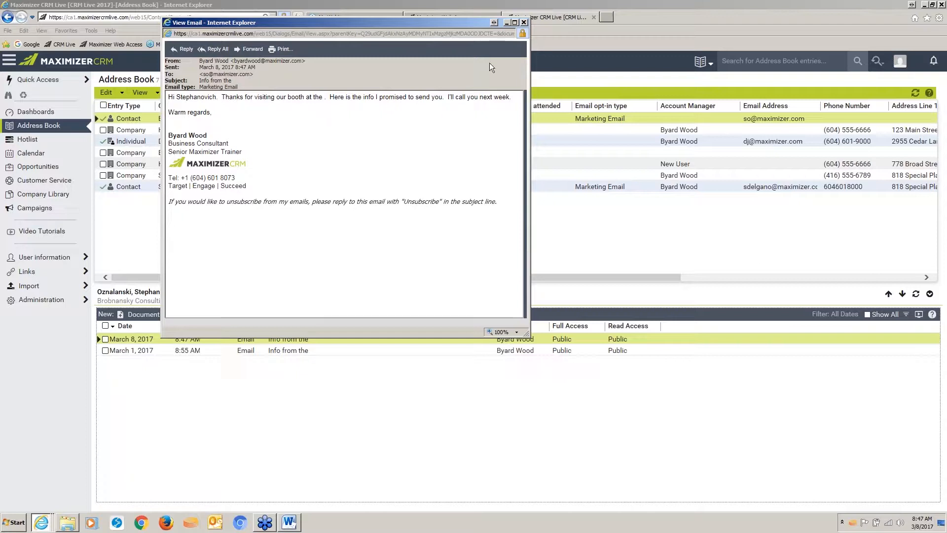
pyautogui.click(524, 22)
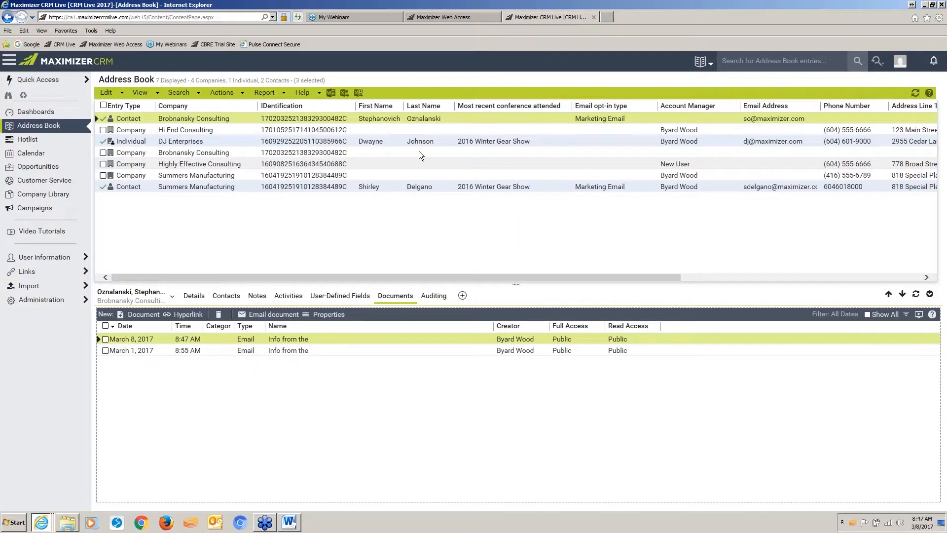
# - Check the DJ Enterprises individual's refreshed documents, then review the March 8, 2017 email logged for the Summers Manufacturing contact
pyautogui.click(399, 141)
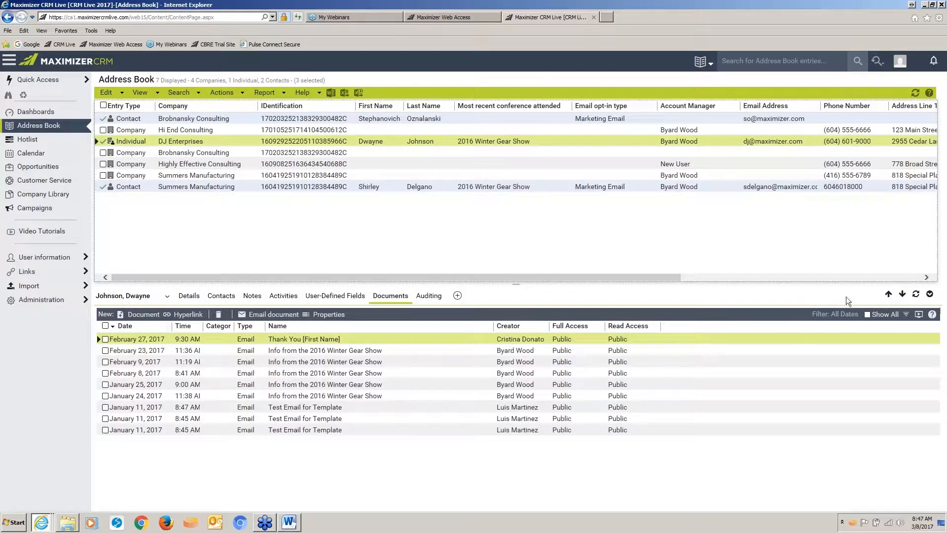
pyautogui.click(916, 294)
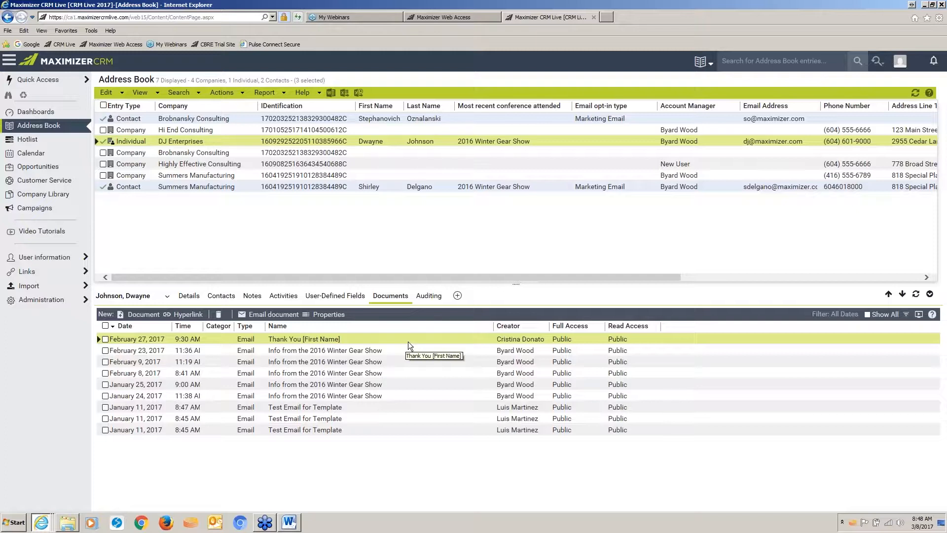
pyautogui.click(395, 188)
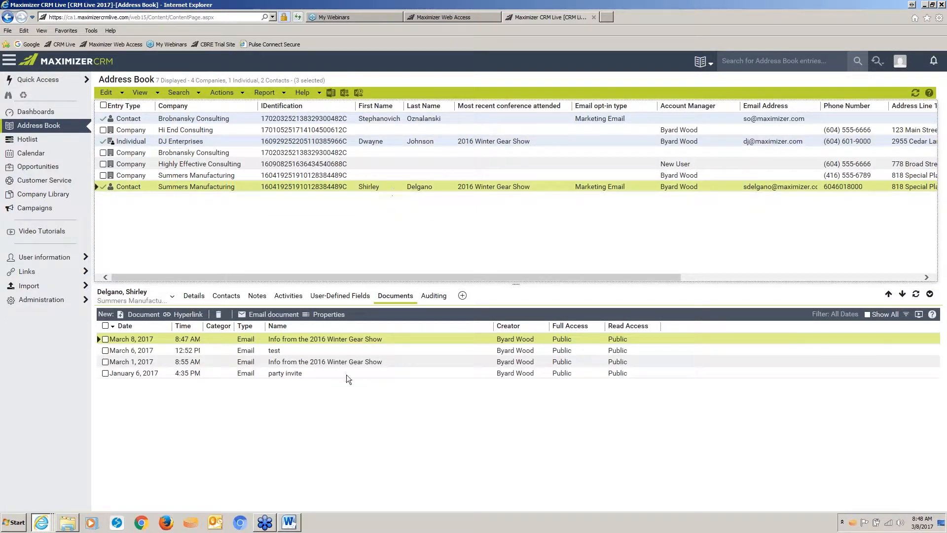
pyautogui.click(326, 340)
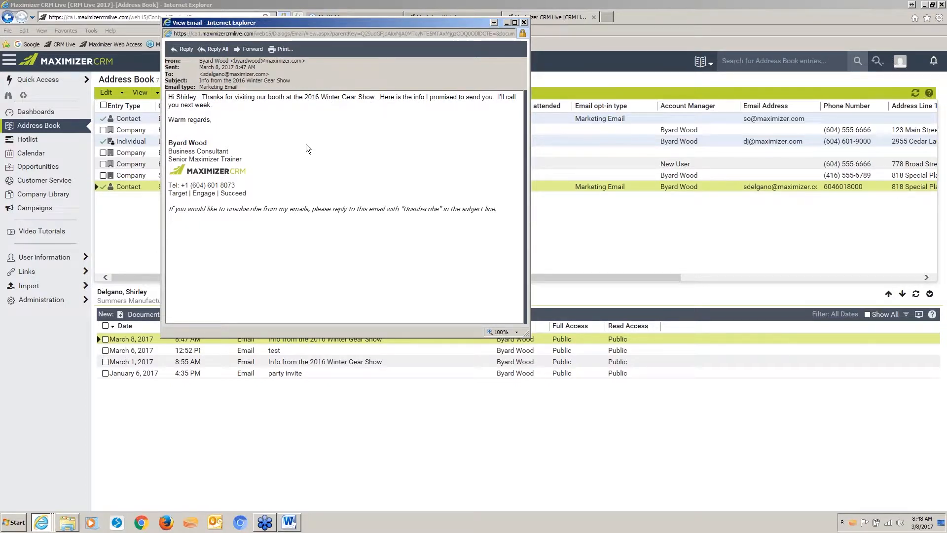
pyautogui.click(525, 21)
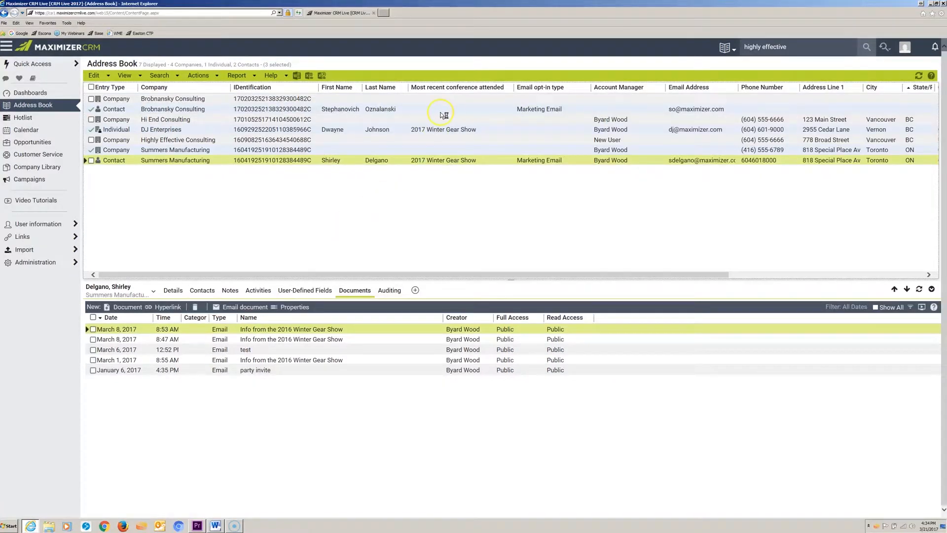
# - Compare the emails logged in the documents of the Brobnansky Consulting and Summers Manufacturing contacts
pyautogui.click(434, 109)
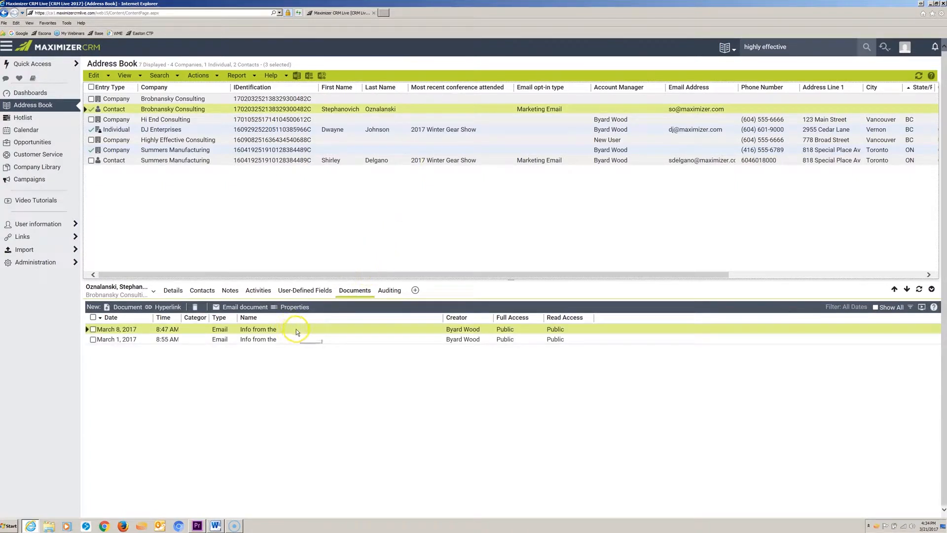
pyautogui.click(405, 161)
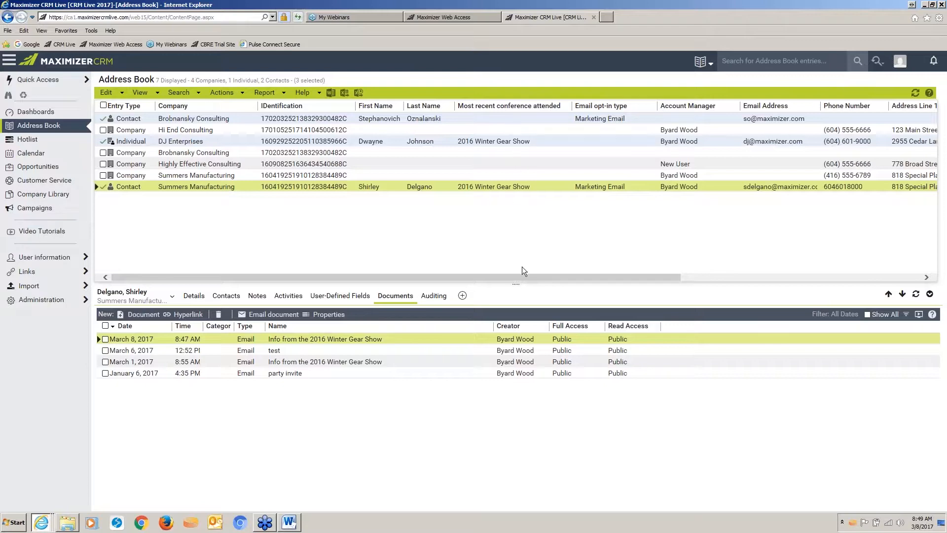
# - Open the properties of the "New setup" column setup for the Address Book
pyautogui.click(140, 93)
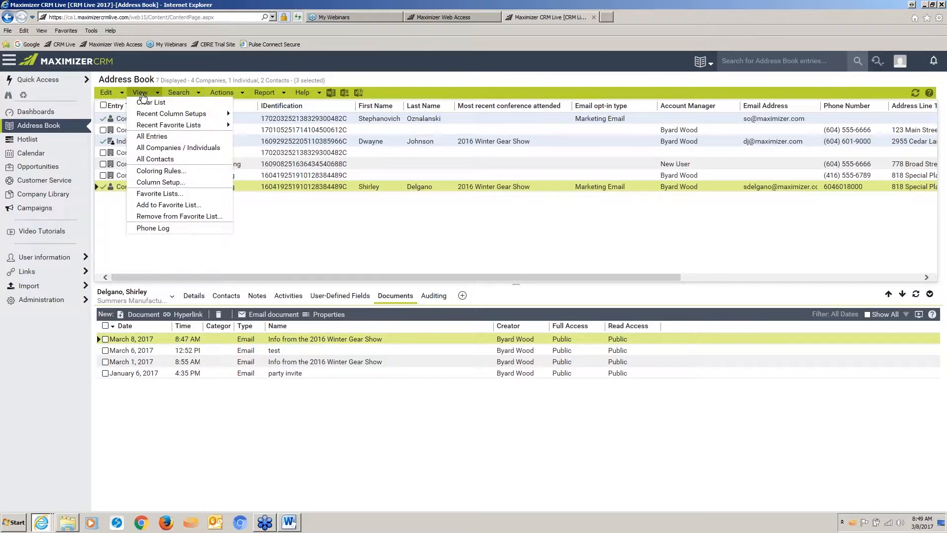
pyautogui.click(173, 184)
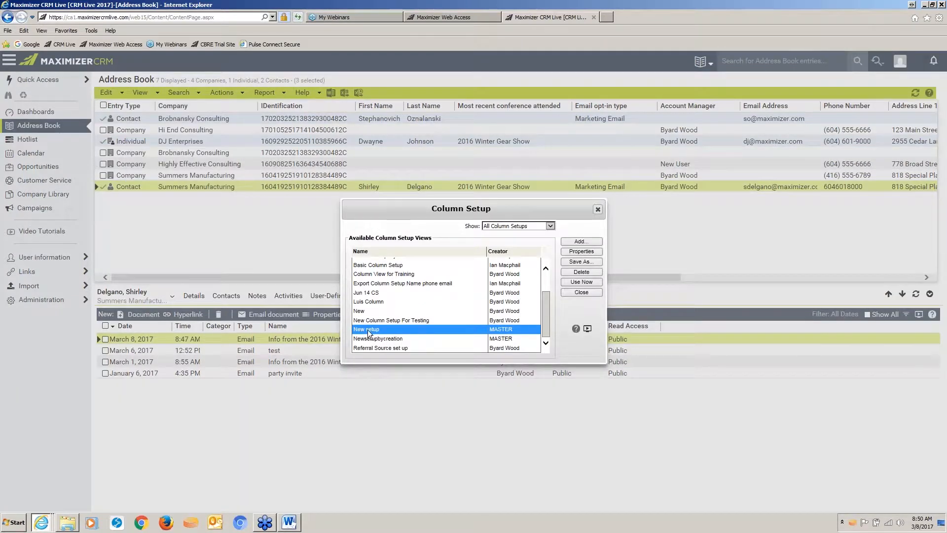
pyautogui.click(580, 252)
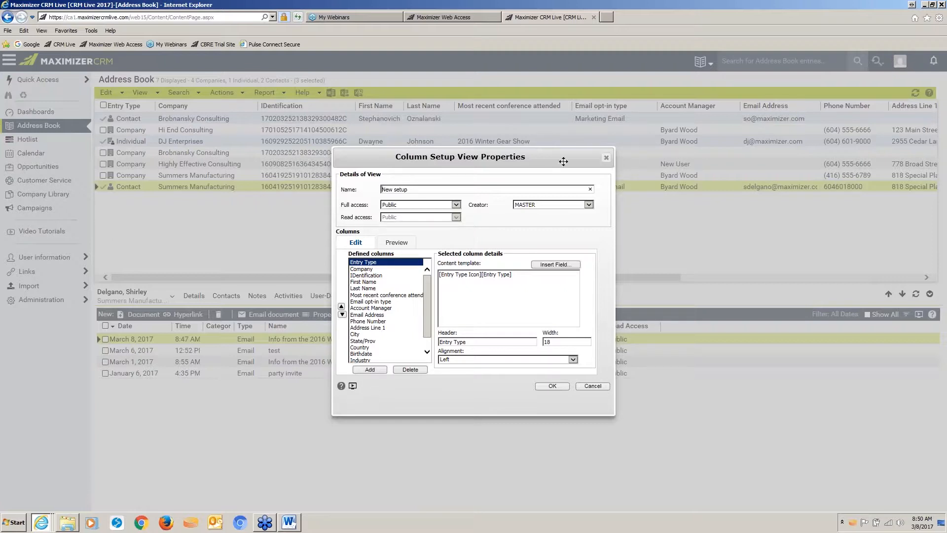
pyautogui.moveTo(563, 158); pyautogui.dragTo(565, 137)
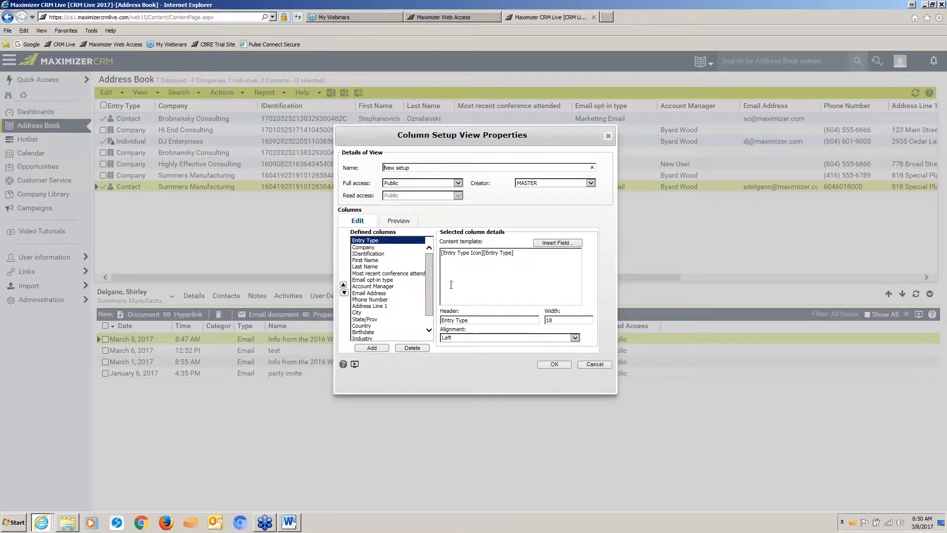
# - Add a column to the setup that shows the Email opt-in type field, finding the field by searching "email opt"
pyautogui.click(371, 348)
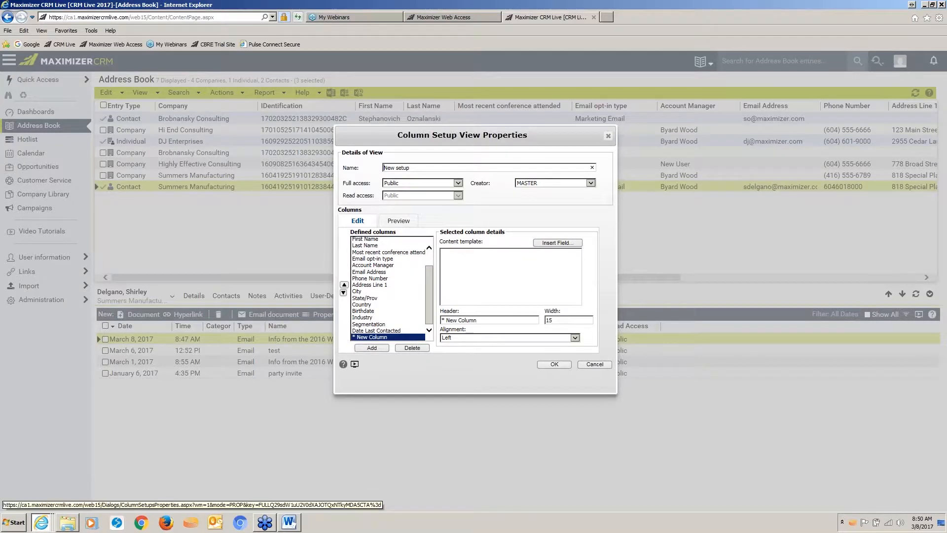
pyautogui.click(557, 242)
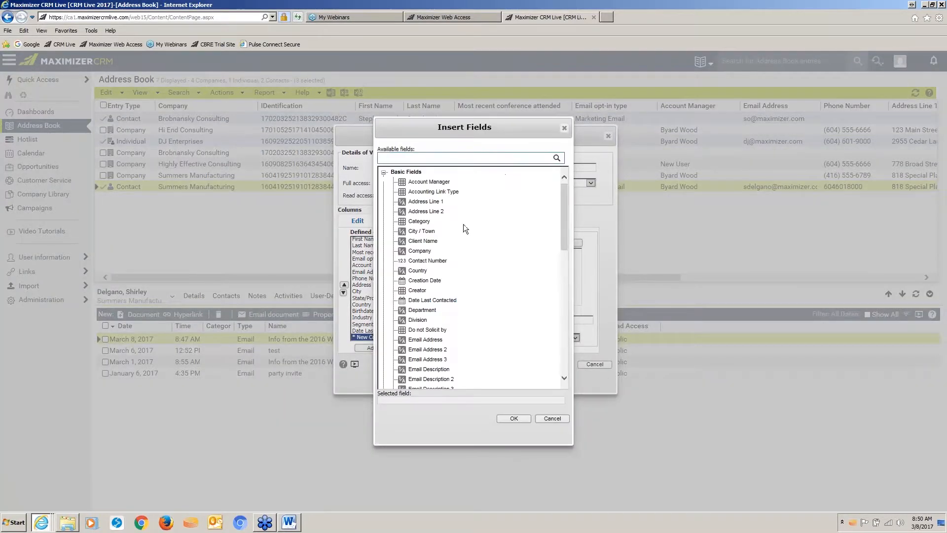
pyautogui.click(394, 158)
pyautogui.write('email opt')
pyautogui.click(556, 158)
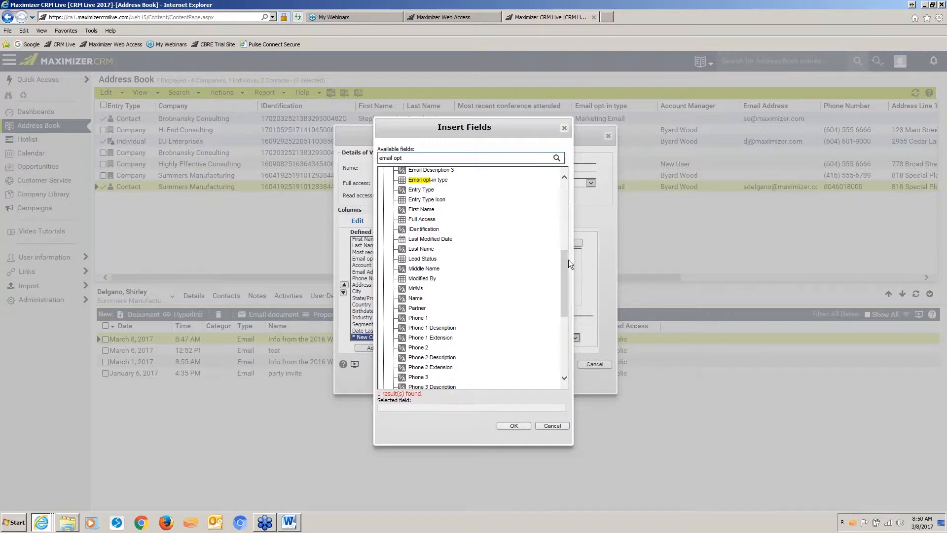
pyautogui.moveTo(566, 263)
pyautogui.mouseDown()
pyautogui.moveTo(569, 184)
pyautogui.moveTo(561, 254)
pyautogui.mouseUp()
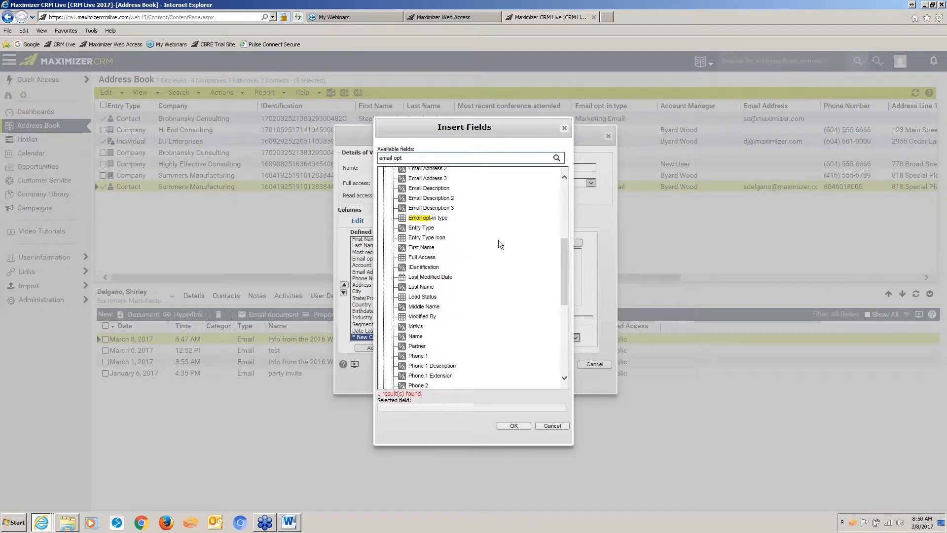
pyautogui.click(427, 220)
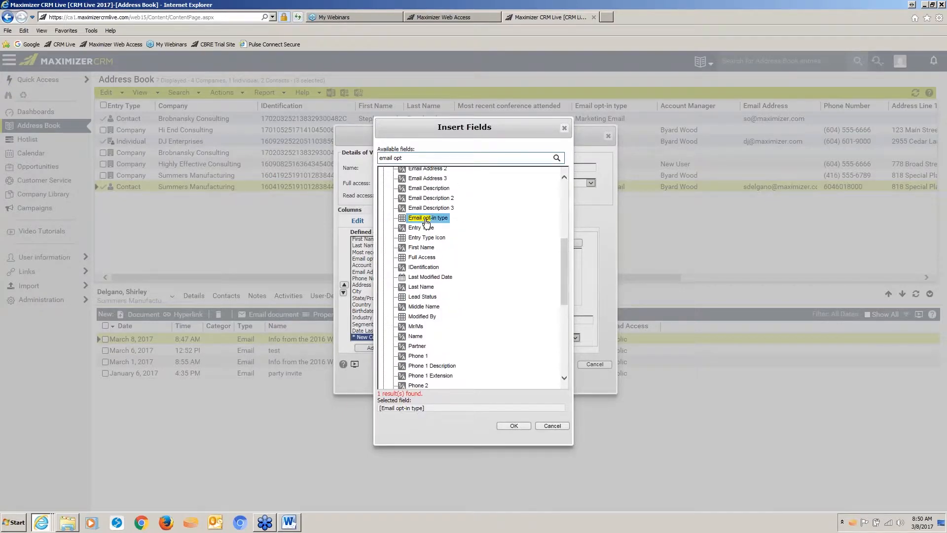
pyautogui.click(505, 426)
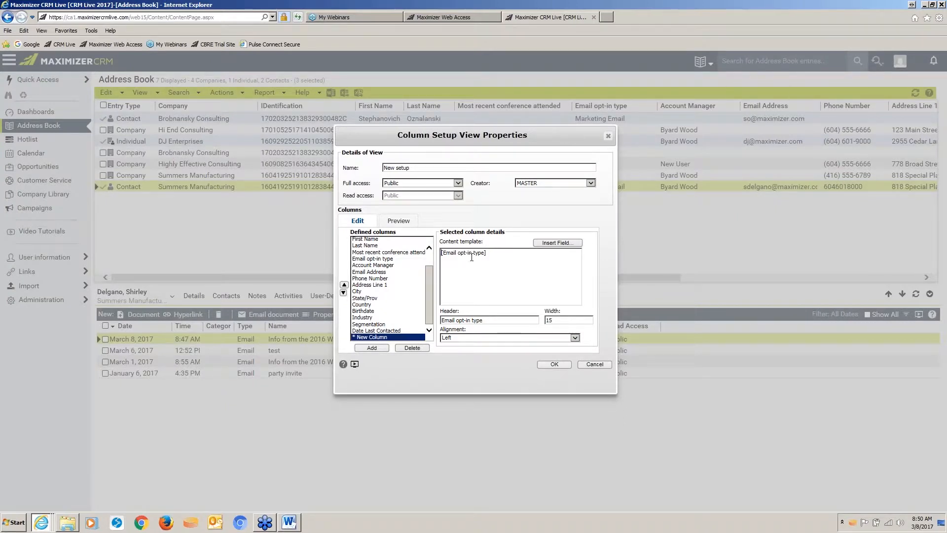
# - Add another column that shows the Most recent conference attended field, finding it by searching "conf", and check both new columns
pyautogui.click(374, 348)
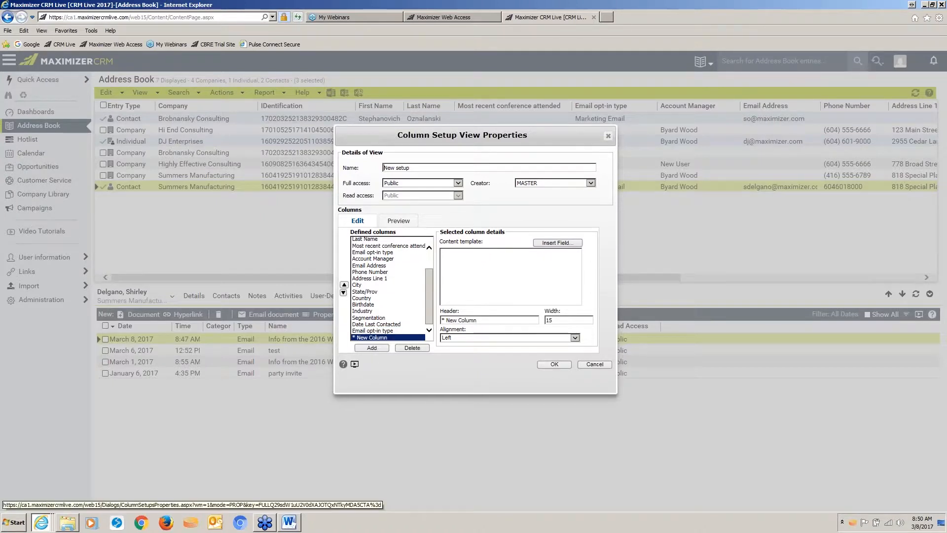
pyautogui.click(557, 243)
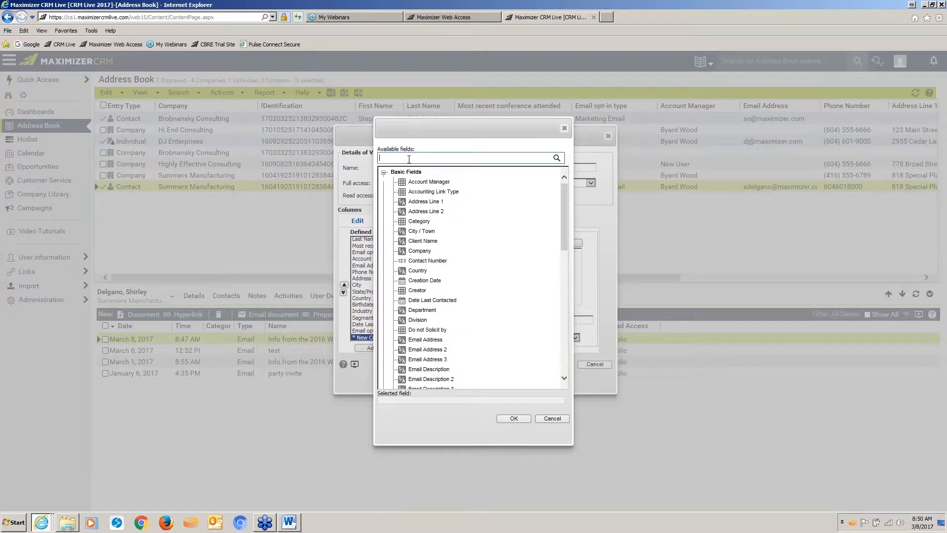
pyautogui.write('conf')
pyautogui.click(556, 158)
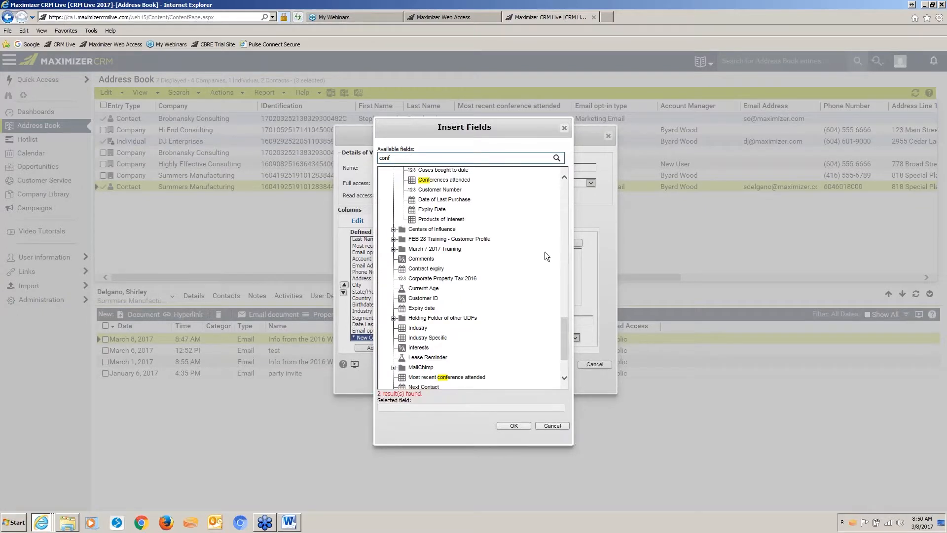
pyautogui.click(452, 378)
pyautogui.click(514, 426)
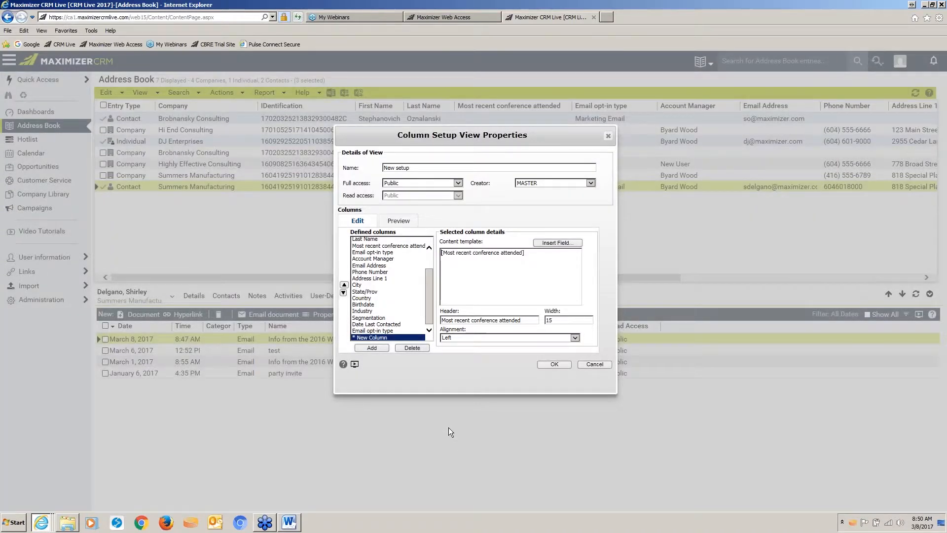
pyautogui.click(402, 331)
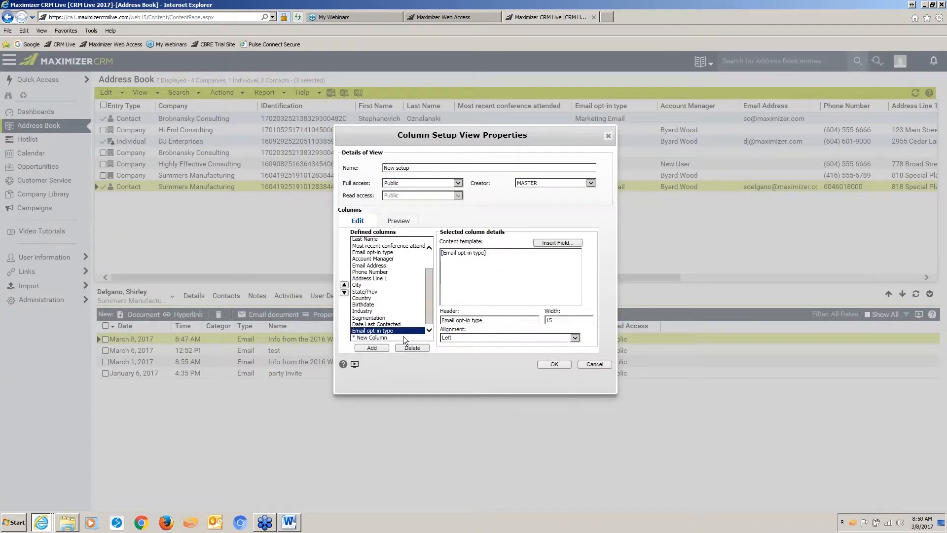
pyautogui.click(404, 336)
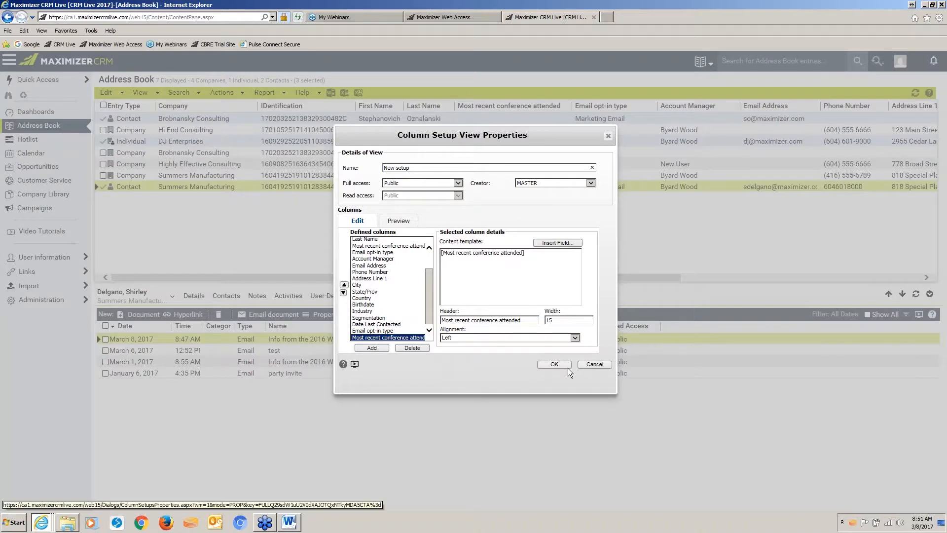
# - Save the column setup and check the added columns at the far end of the Address Book list
pyautogui.click(554, 365)
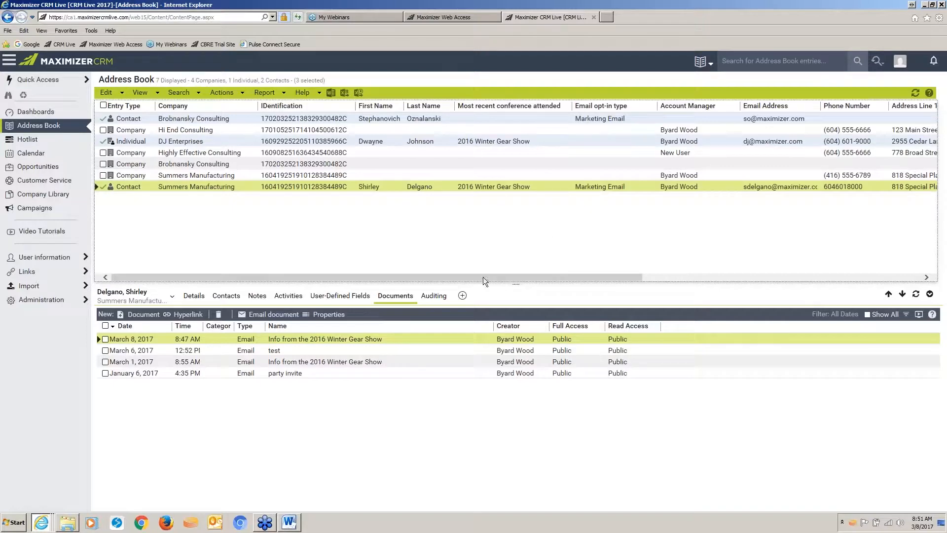
pyautogui.moveTo(483, 280); pyautogui.dragTo(839, 303)
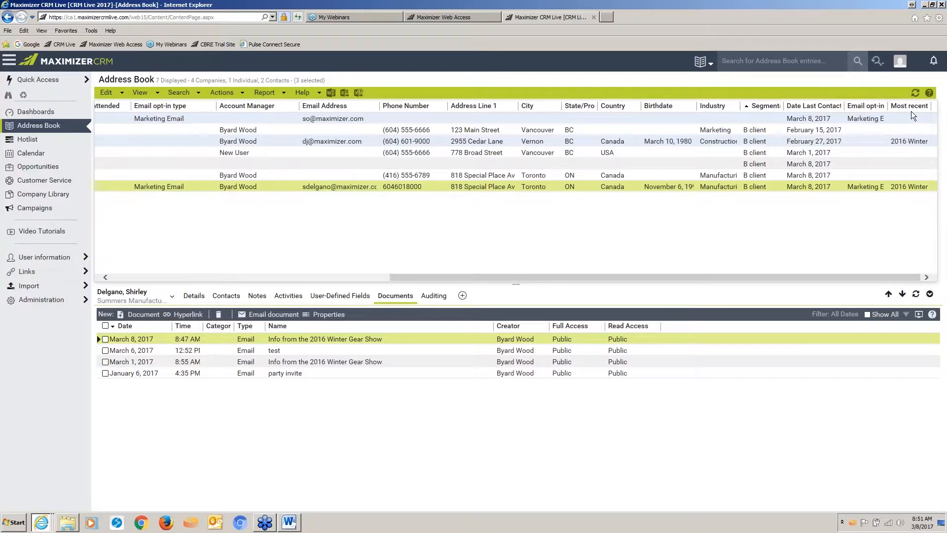
pyautogui.moveTo(599, 275); pyautogui.dragTo(256, 240)
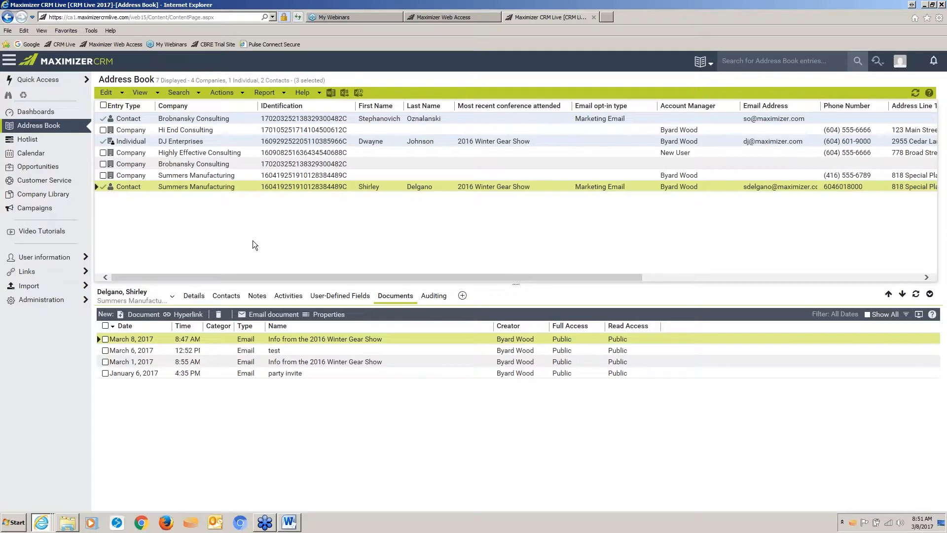
# - Start an email to the Summers Manufacturing contact's primary address and load the "March 8 conferencwe template" into it
pyautogui.click(195, 295)
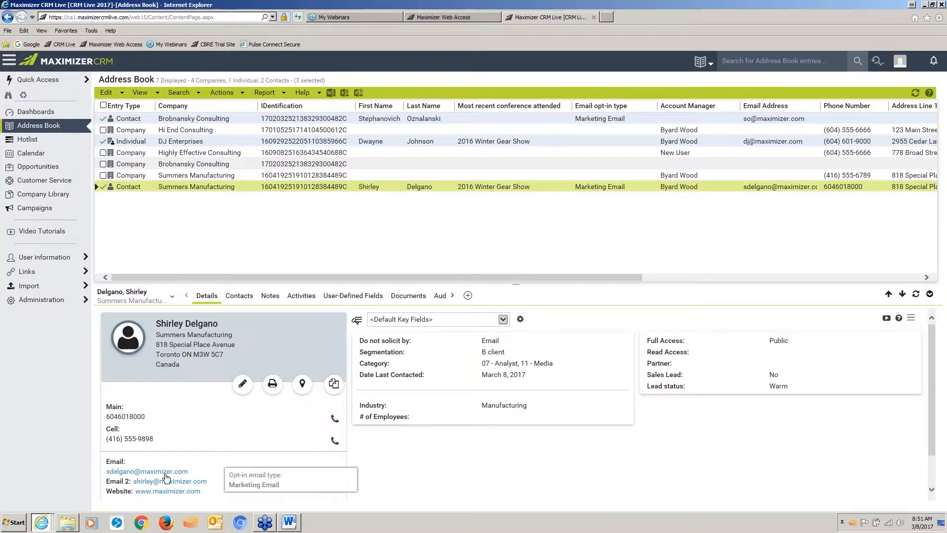
pyautogui.click(165, 473)
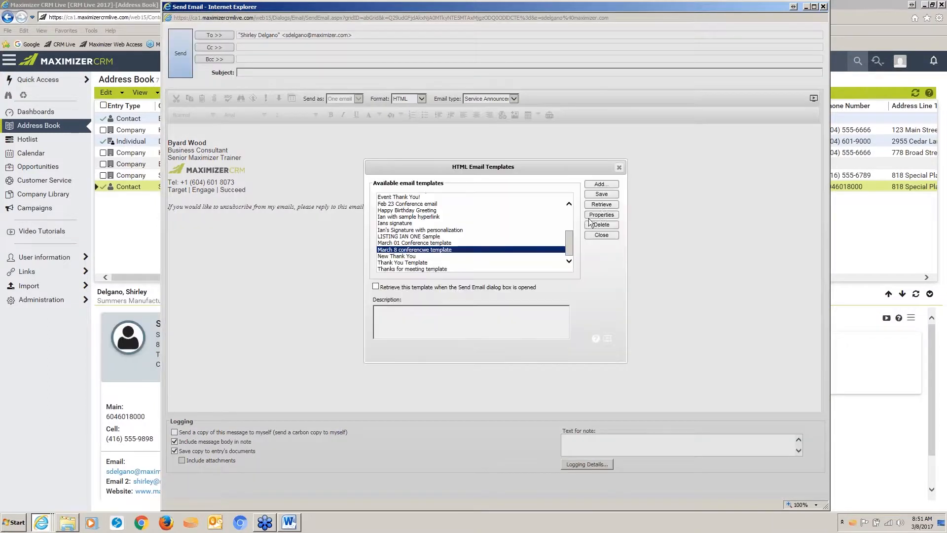
pyautogui.click(599, 204)
pyautogui.press('Return')
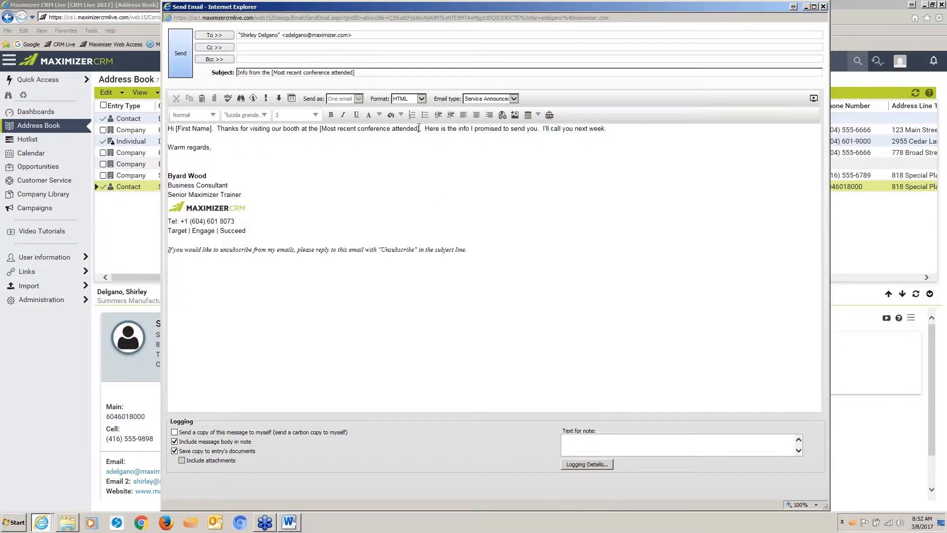
# - Make the [Most recent conference attended] merge field bold in the email body
pyautogui.moveTo(423, 128); pyautogui.dragTo(319, 129)
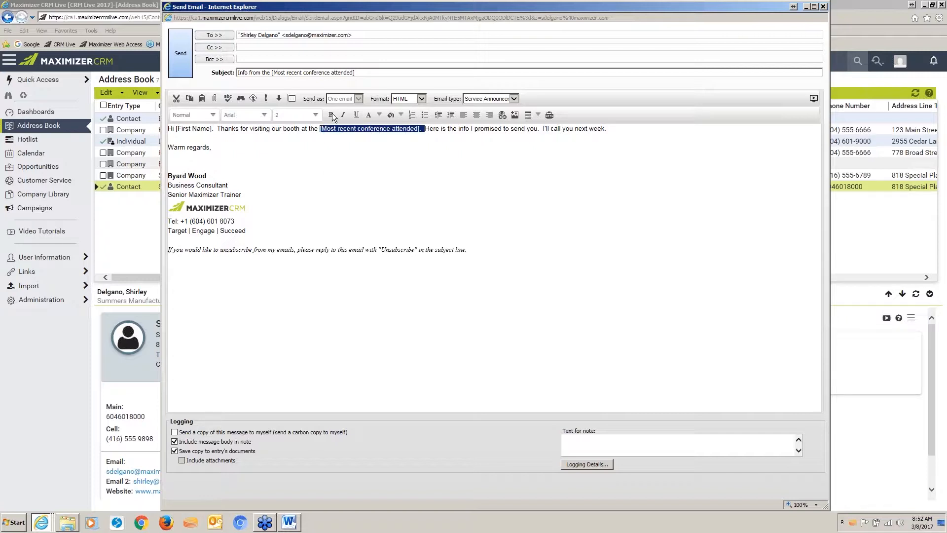
pyautogui.click(330, 114)
pyautogui.click(306, 163)
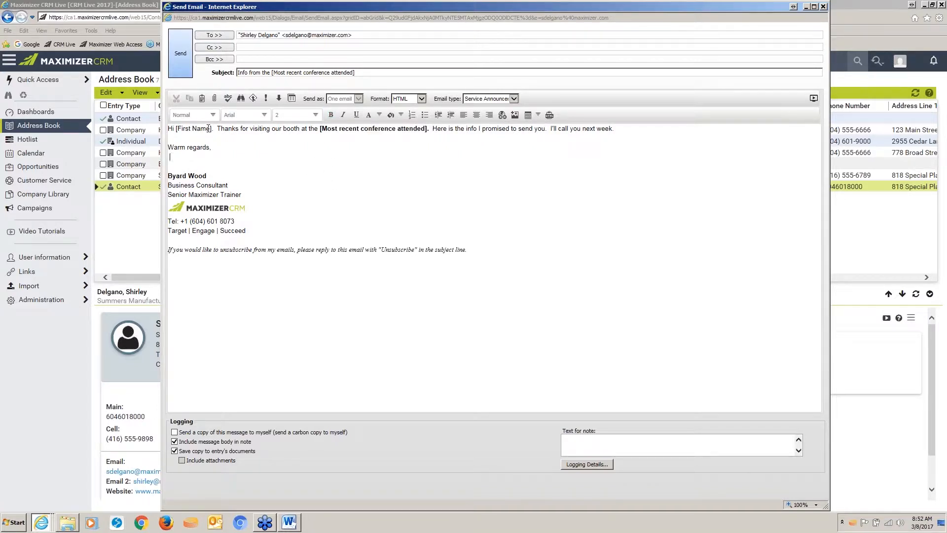
# - Color the "First Name" text in the greeting's merge field red and send the email
pyautogui.moveTo(208, 128); pyautogui.dragTo(178, 128)
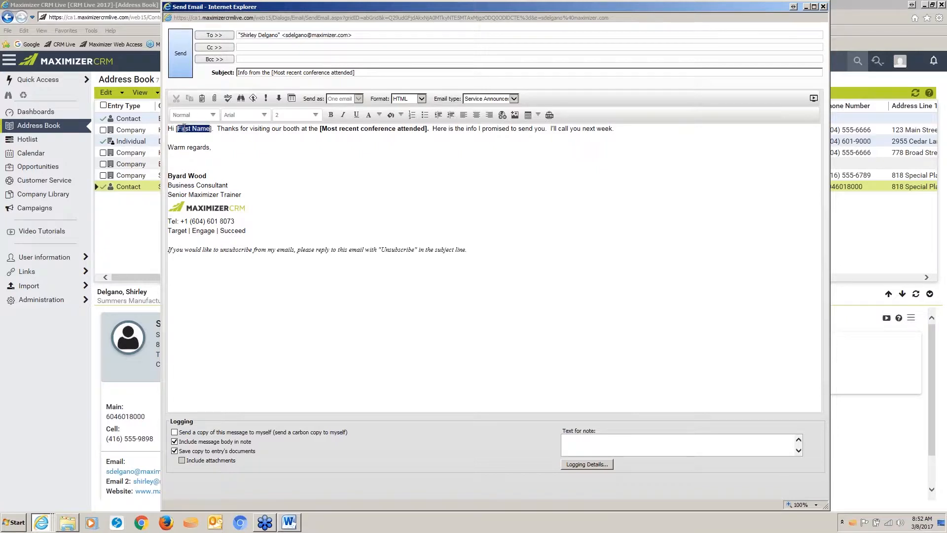
pyautogui.click(380, 115)
pyautogui.click(383, 214)
pyautogui.click(333, 178)
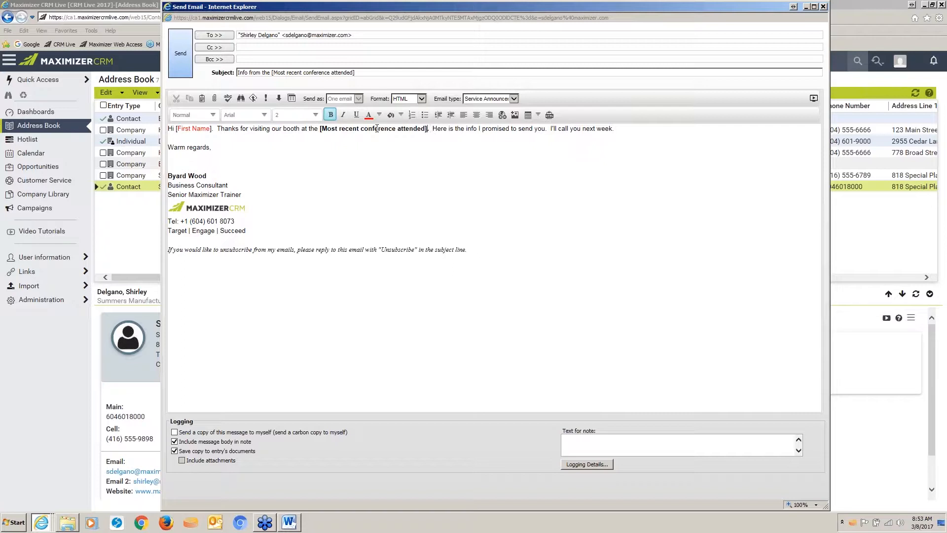
pyautogui.click(321, 129)
pyautogui.click(189, 57)
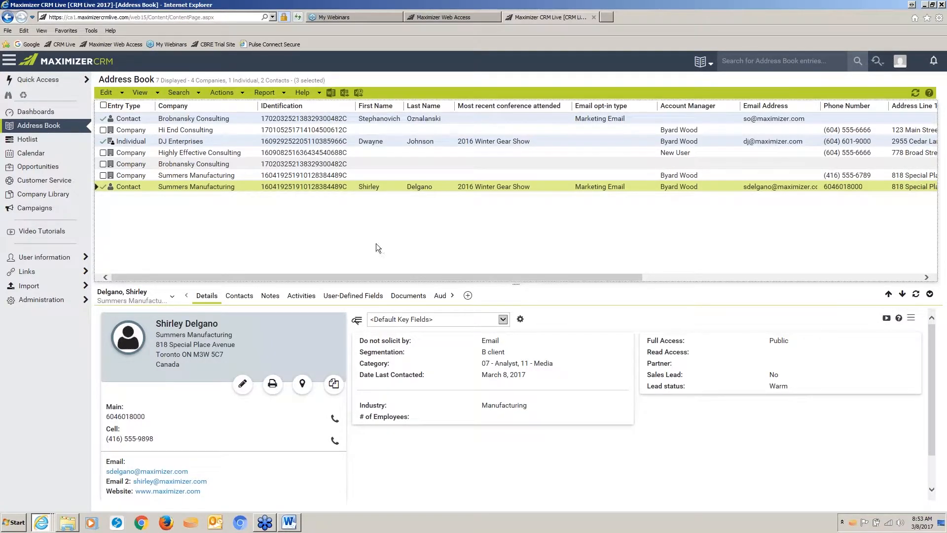
# - Refresh the Summers Manufacturing contact's documents and check the newest logged copy of "Info from the 2016 Winter Gear Show"
pyautogui.click(401, 298)
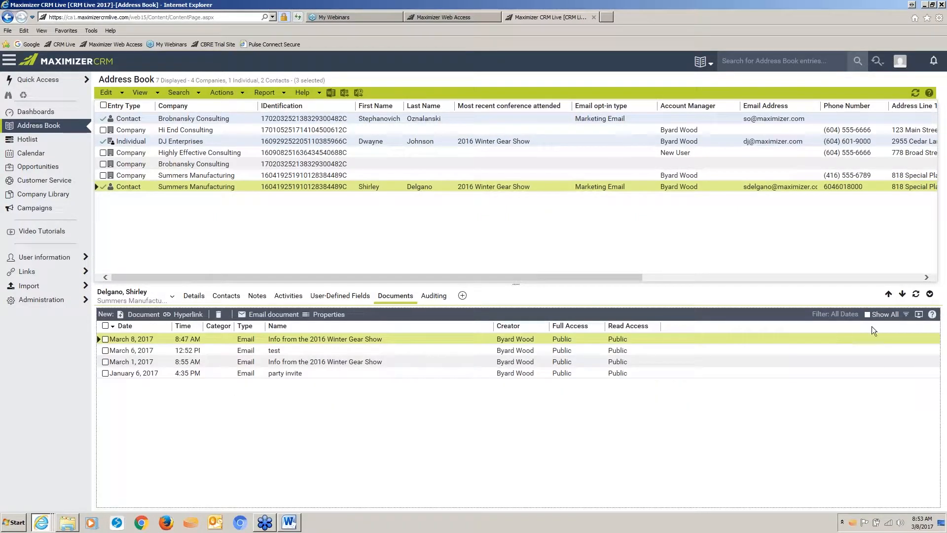
pyautogui.click(919, 297)
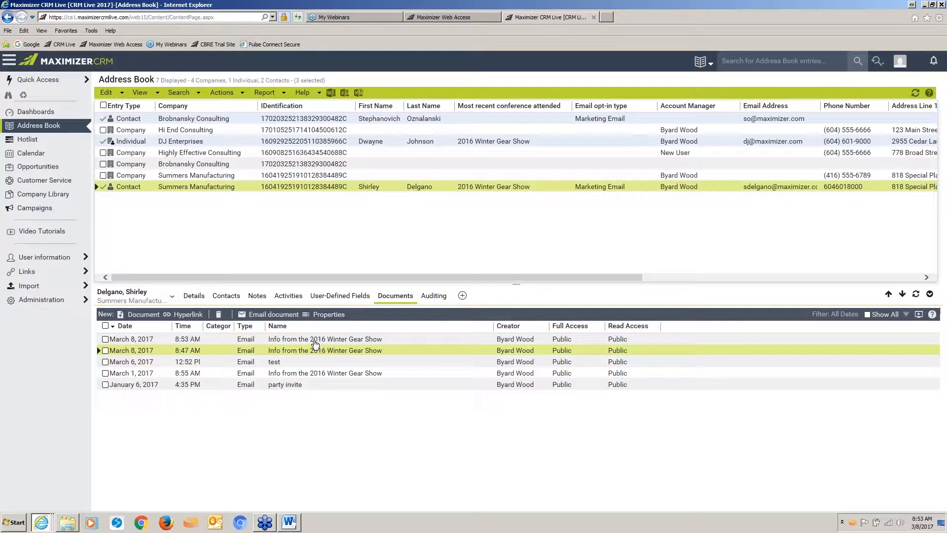
pyautogui.click(326, 339)
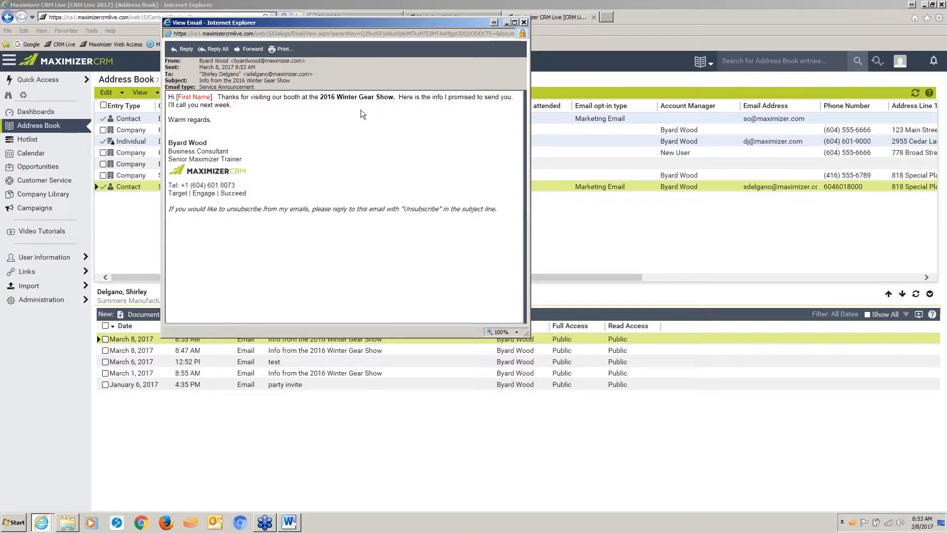
pyautogui.click(524, 23)
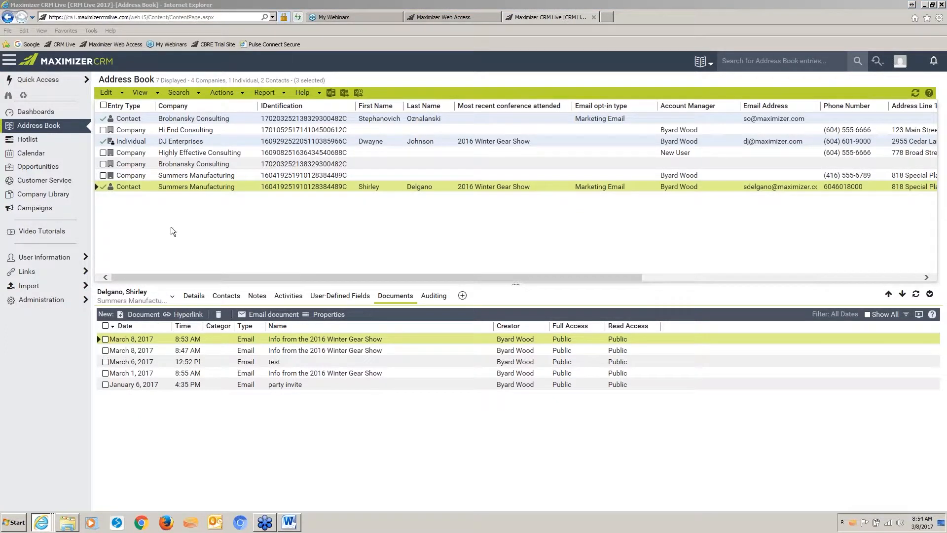
# - Create action plan template "Mar 08 conversion AP", described as "Convert contacts to customers from a recent conference", with full access for its creator only
pyautogui.click(54, 301)
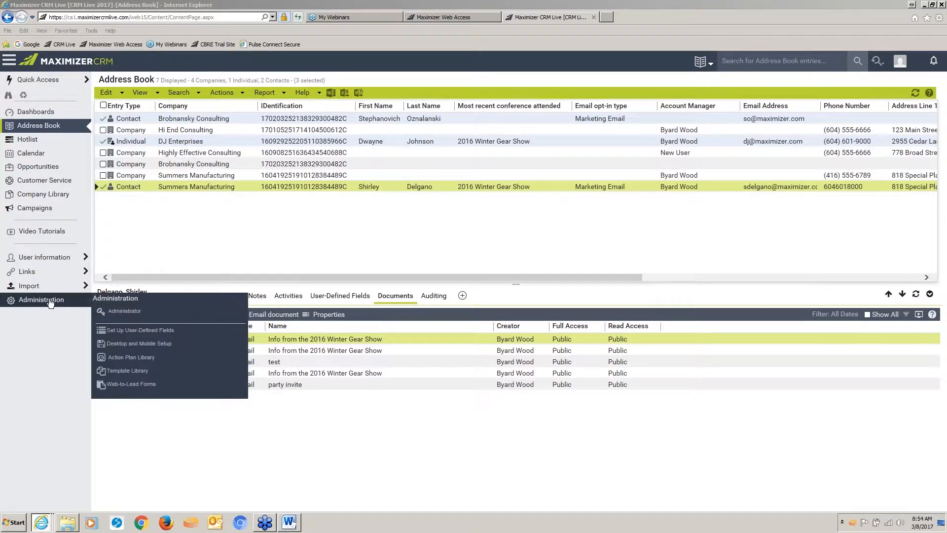
pyautogui.click(136, 359)
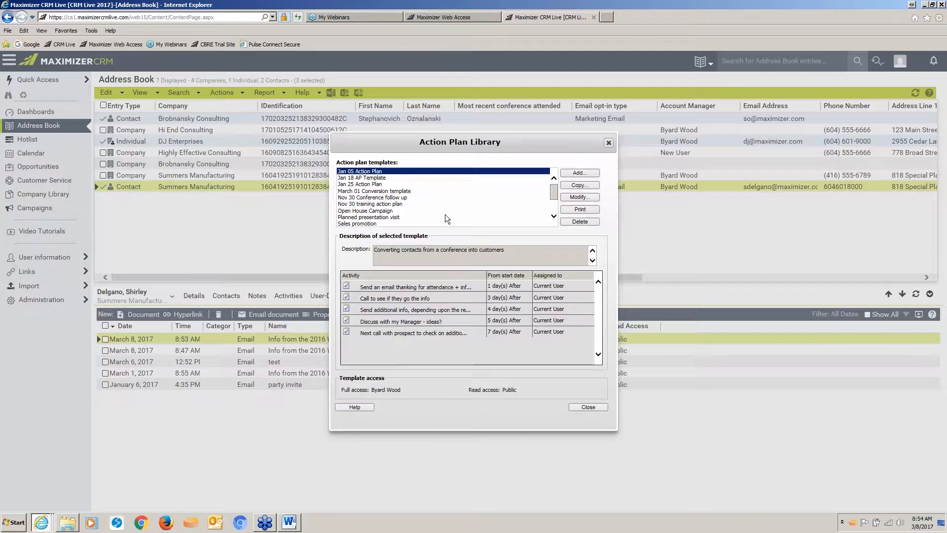
pyautogui.click(581, 173)
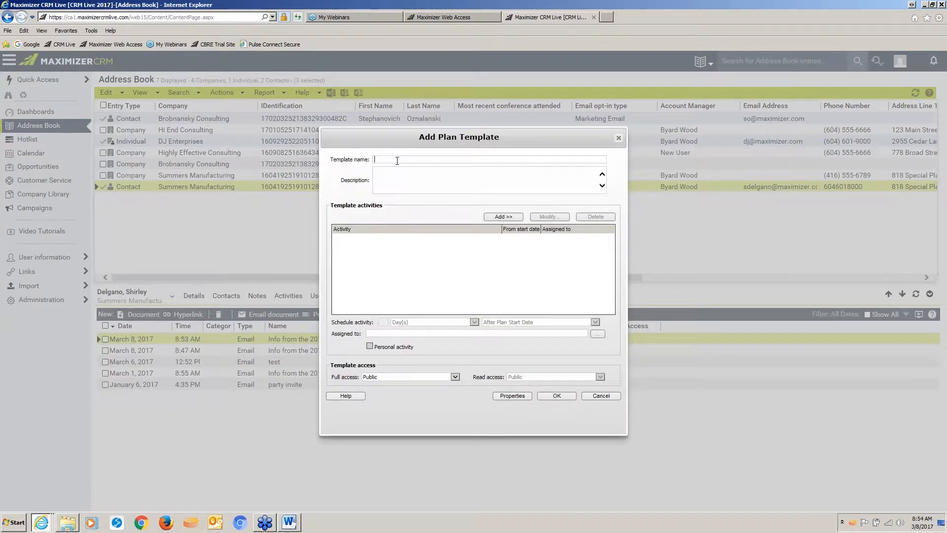
pyautogui.write('Mar 08 conversion AP')
pyautogui.click(454, 179)
pyautogui.write('Convert contacts to customers from a recent conference')
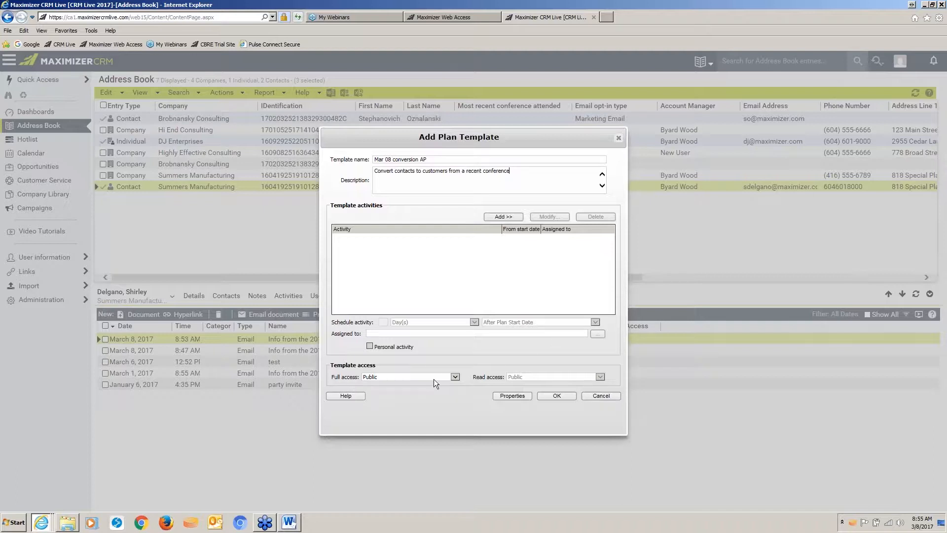
pyautogui.click(455, 376)
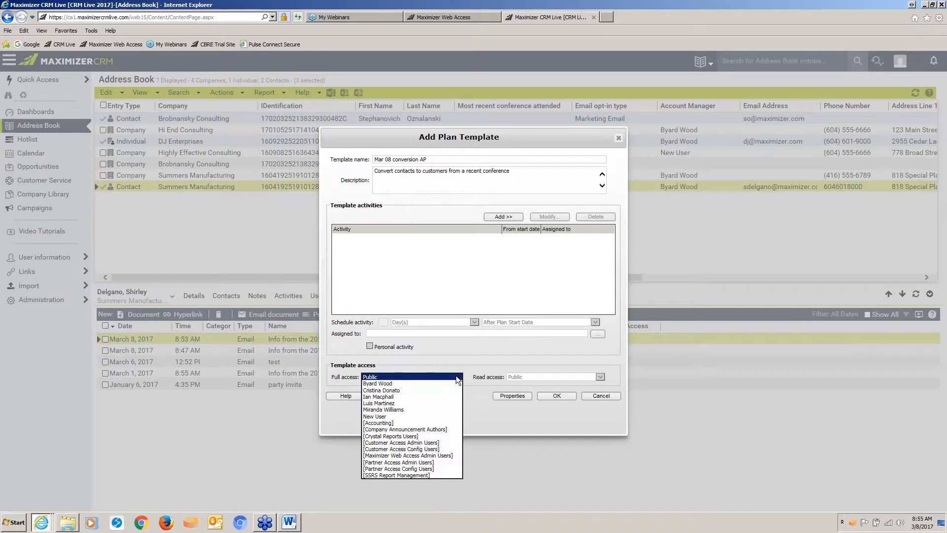
pyautogui.click(436, 383)
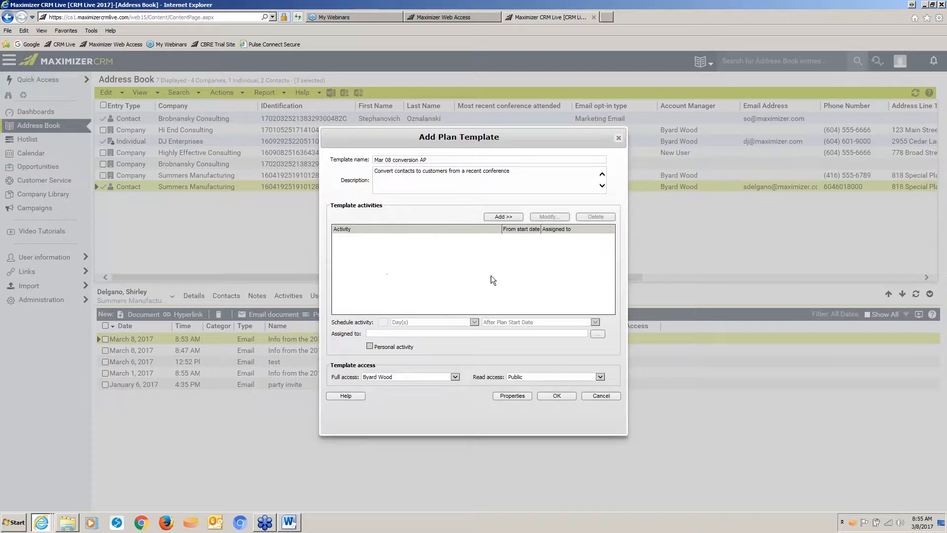
# - Add a task "Send email with promised conference info" to the template, scheduled 1 day after the plan start date with the time cleared
pyautogui.click(509, 217)
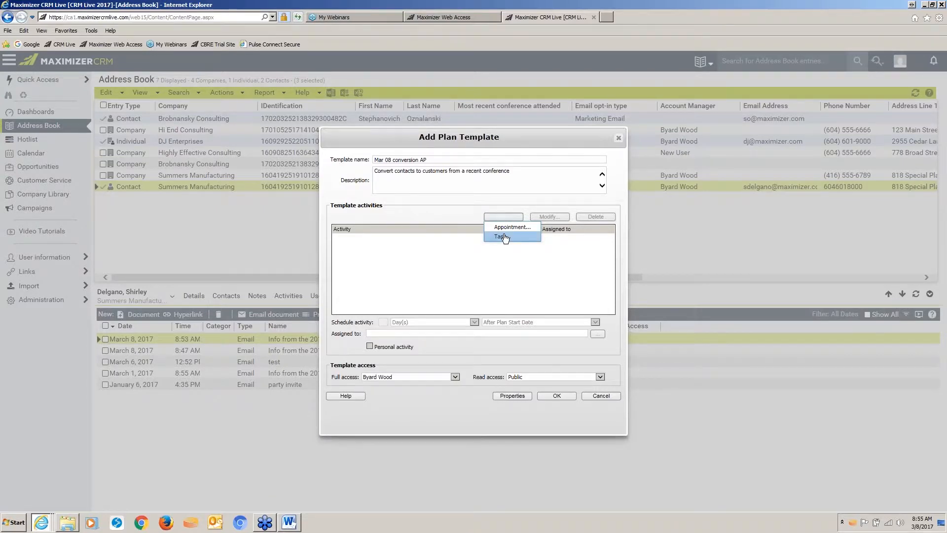
pyautogui.click(502, 237)
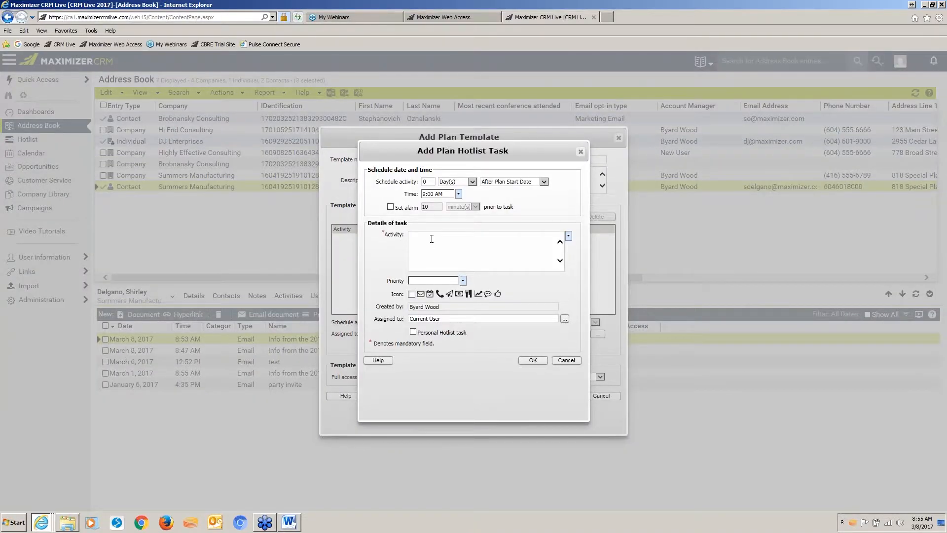
pyautogui.write('Send email with conference info')
pyautogui.click(449, 236)
pyautogui.write('promised')
pyautogui.doubleClick(424, 181)
pyautogui.write('1')
pyautogui.moveTo(447, 195); pyautogui.dragTo(405, 196)
pyautogui.press('BackSpace')
pyautogui.click(535, 361)
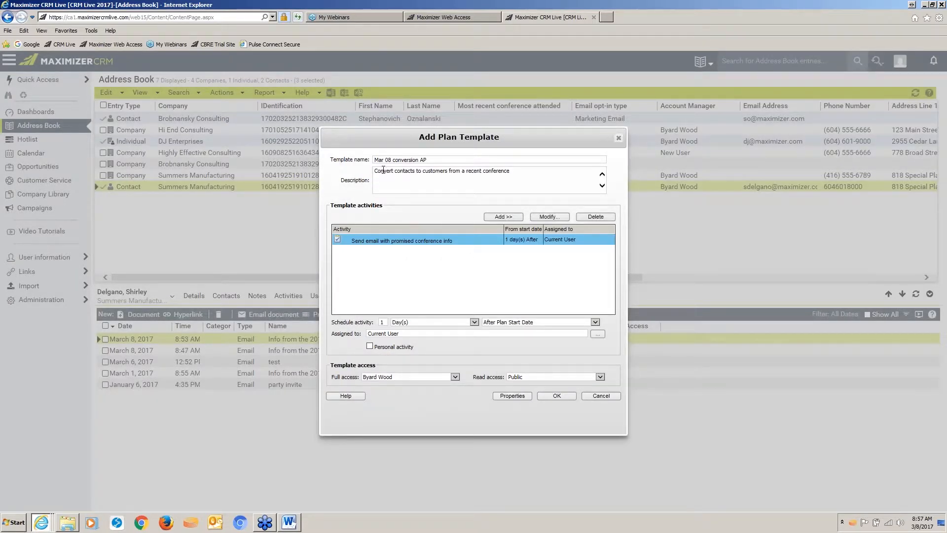
# - Add a task "Call to follow up on the first email", scheduled 3 days after the plan start date with the time cleared
pyautogui.click(502, 217)
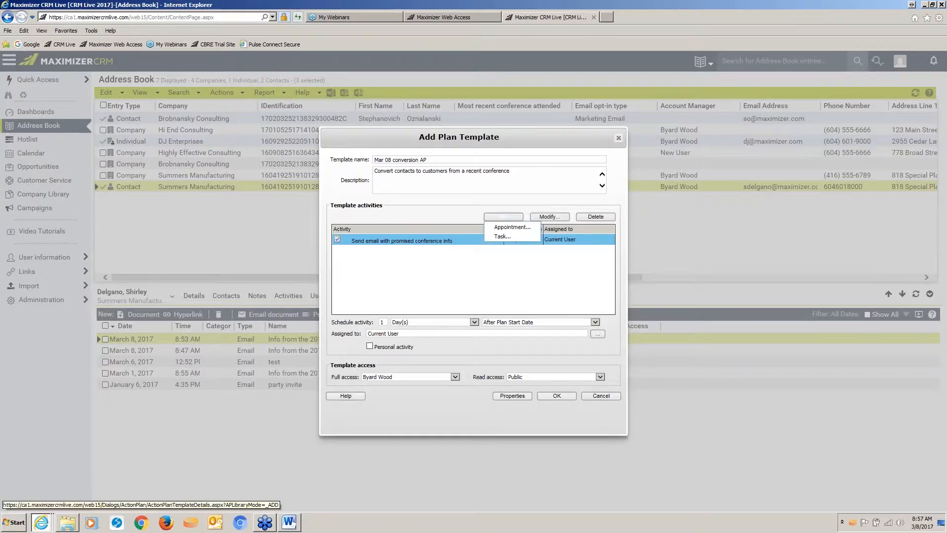
pyautogui.click(495, 236)
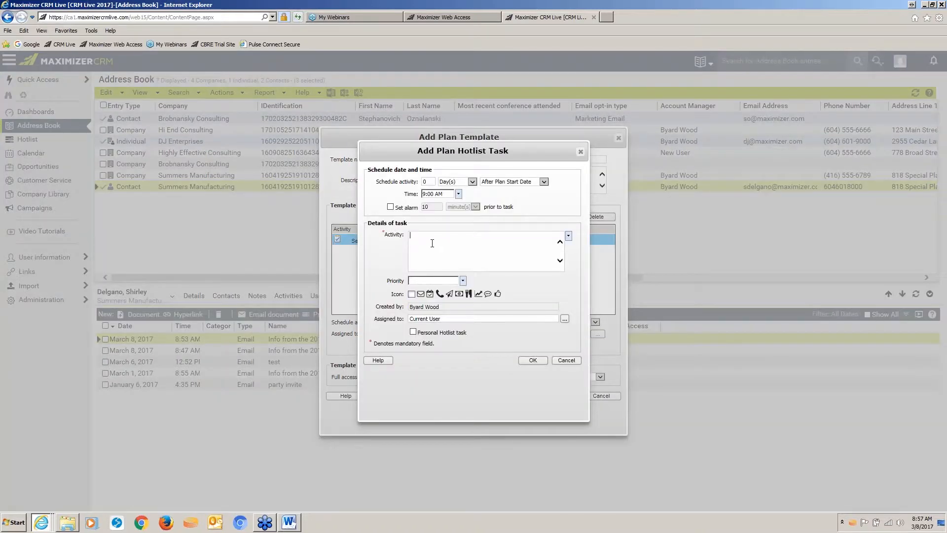
pyautogui.write('XCall to follow up oln the first ema')
pyautogui.press('BackSpace')
pyautogui.press('BackSpace')
pyautogui.moveTo(439, 194); pyautogui.dragTo(393, 194)
pyautogui.press('BackSpace')
pyautogui.click(530, 360)
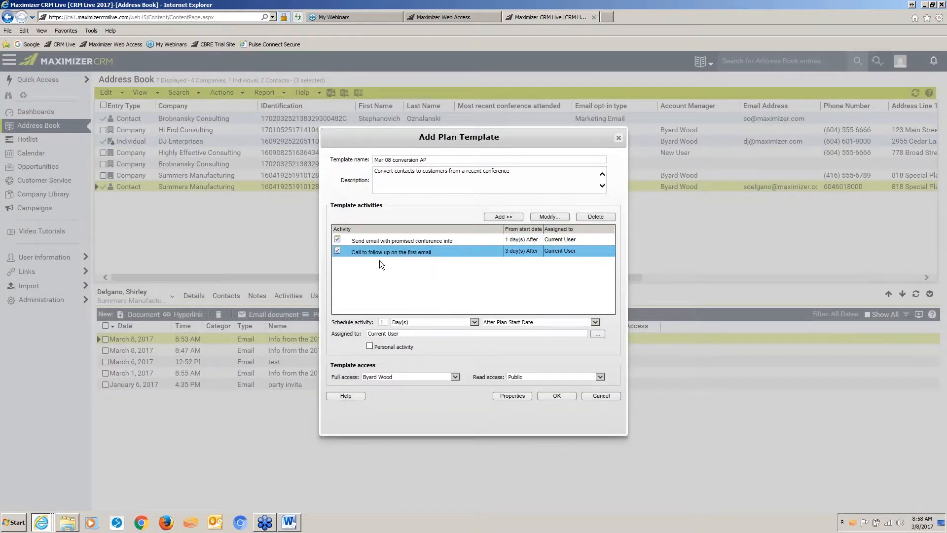
# - Add a task "Send further info", scheduled 4 days after the plan start date with the time cleared
pyautogui.click(503, 217)
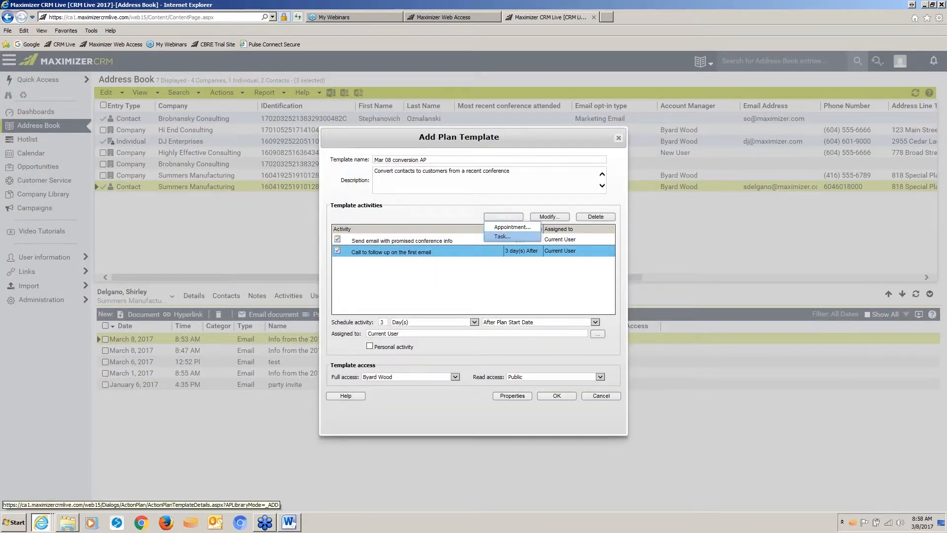
pyautogui.click(533, 234)
pyautogui.write('Se')
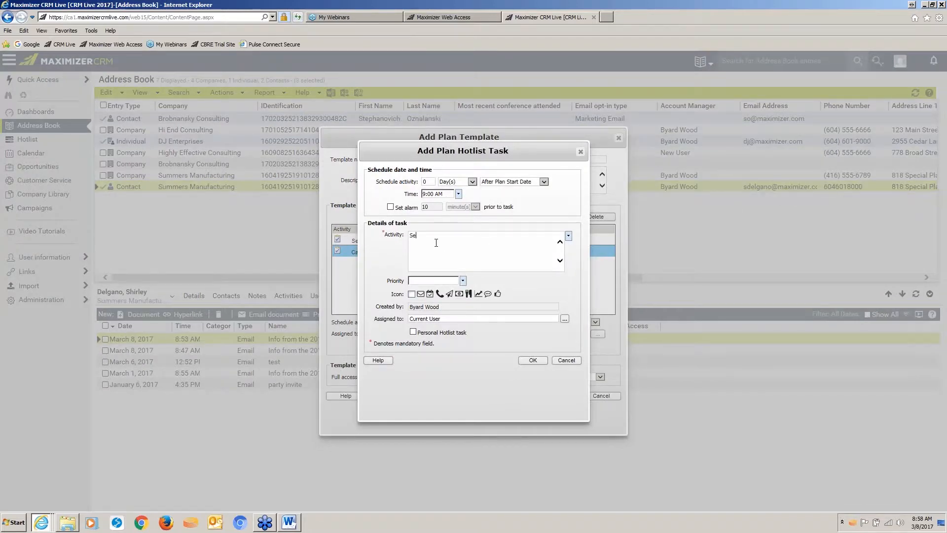
pyautogui.write('nd further info')
pyautogui.moveTo(435, 181); pyautogui.dragTo(399, 181)
pyautogui.write('4')
pyautogui.moveTo(453, 194); pyautogui.dragTo(397, 192)
pyautogui.press('BackSpace')
pyautogui.click(531, 360)
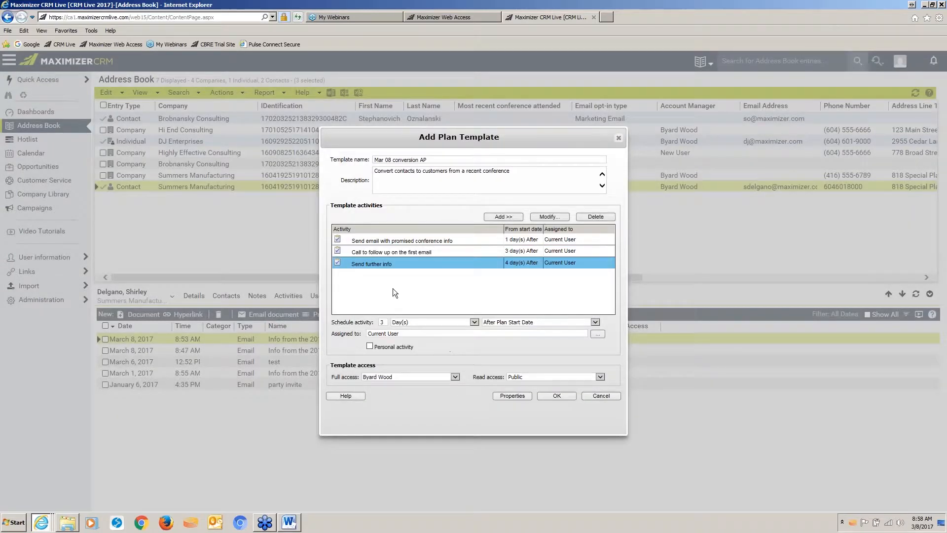
# - Add a task "Check with my Manager for ideas", scheduled 6 days after the plan start date, and save the action plan template
pyautogui.click(504, 217)
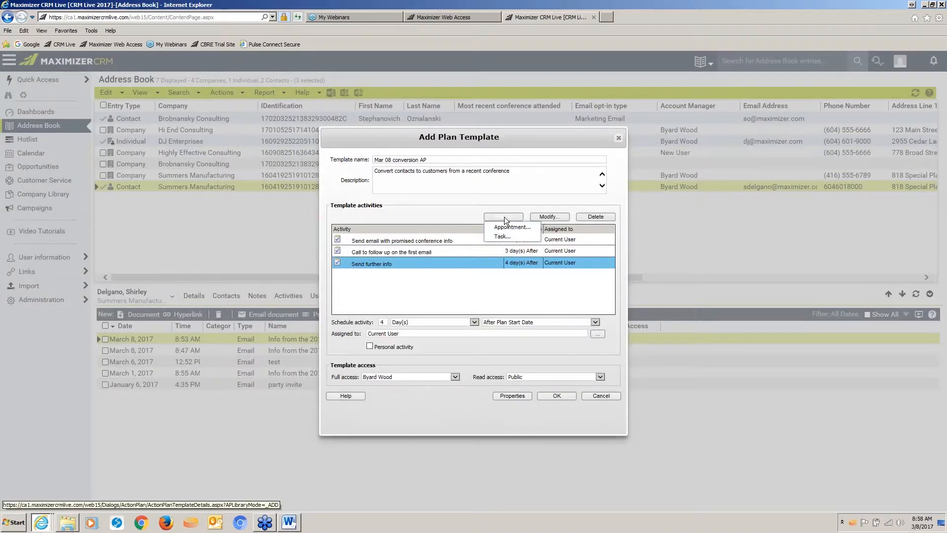
pyautogui.click(509, 238)
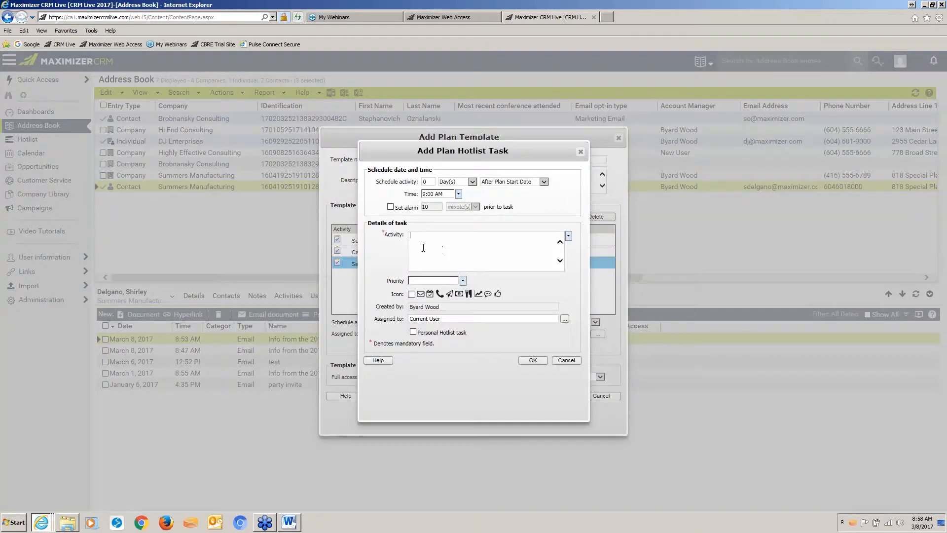
pyautogui.click(421, 249)
pyautogui.write('Check with my Manager for ideas')
pyautogui.press('BackSpace')
pyautogui.write('11')
pyautogui.click(533, 360)
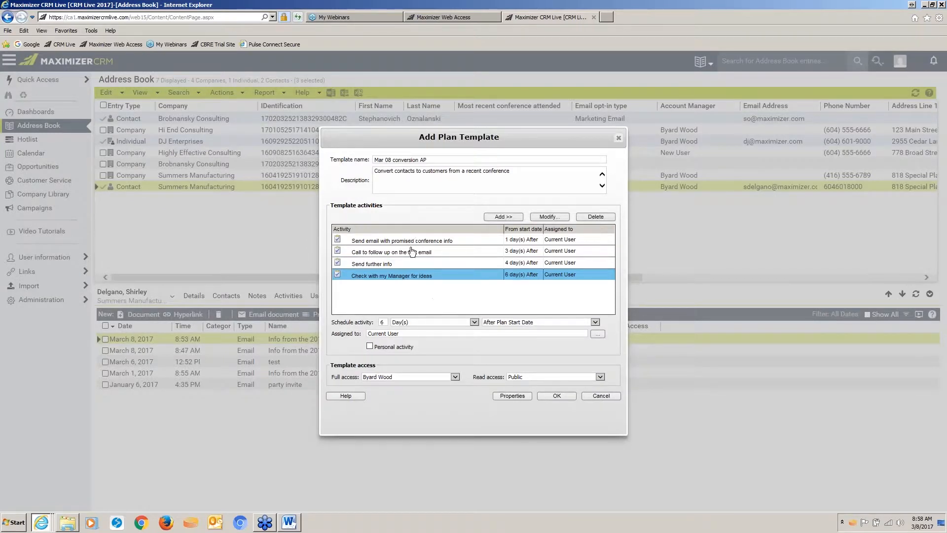
pyautogui.click(406, 280)
pyautogui.click(557, 395)
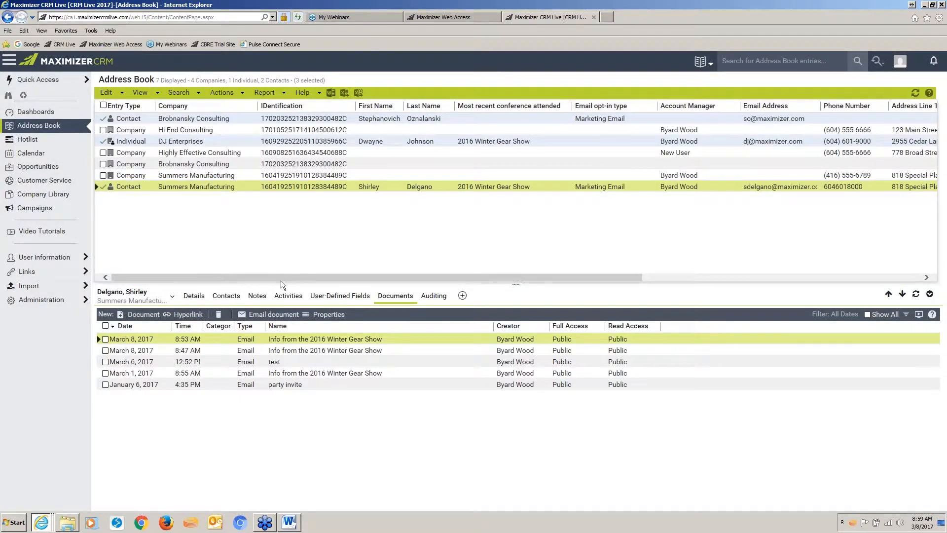
# - Show the contact's activities and start scheduling an action plan for all selected Address Book entries
pyautogui.click(288, 296)
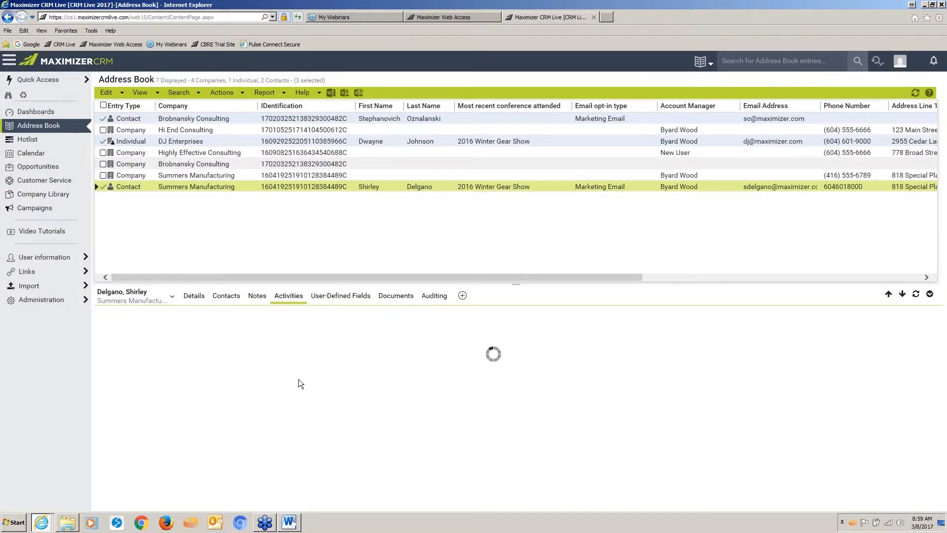
pyautogui.rightClick(267, 187)
pyautogui.moveTo(293, 252)
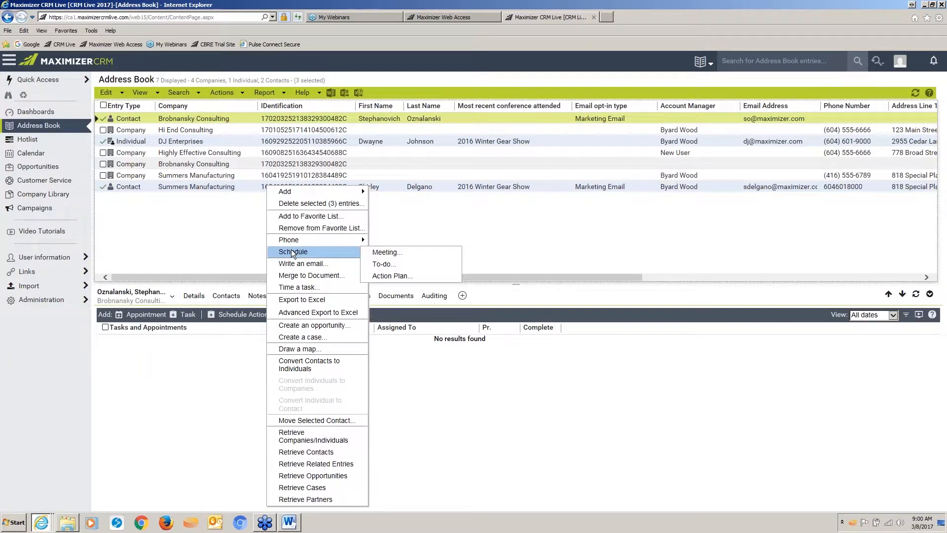
pyautogui.click(395, 276)
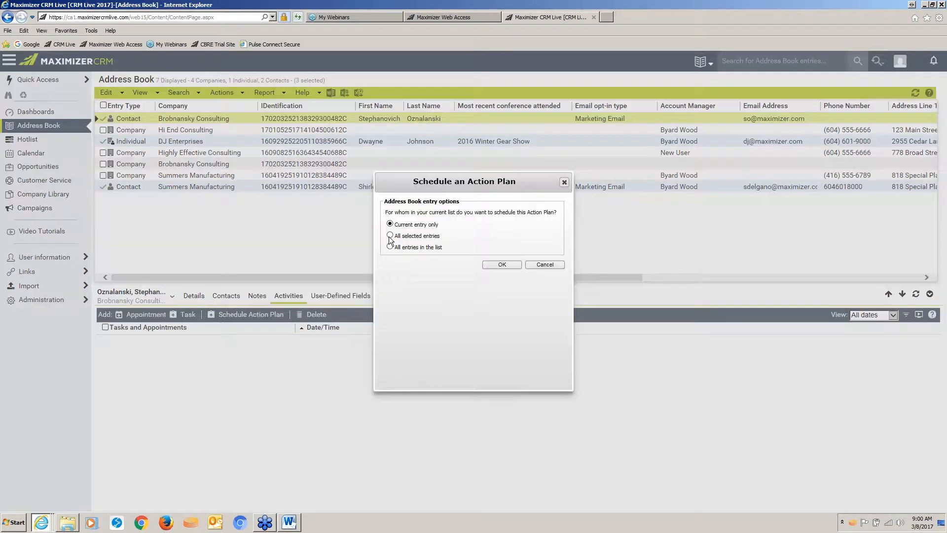
pyautogui.click(390, 236)
pyautogui.click(503, 265)
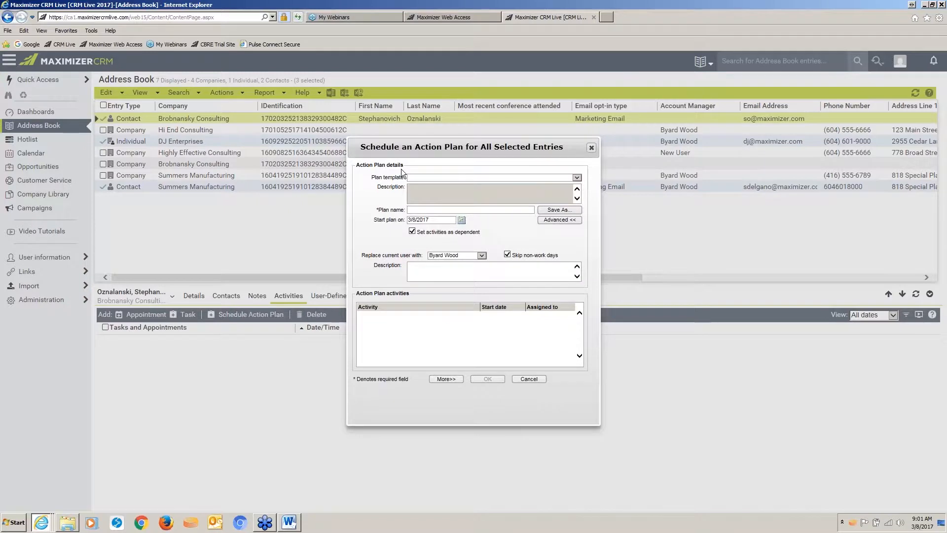
# - Choose "Mar 08 conversion AP" as the plan template and collapse the advanced scheduling options
pyautogui.click(576, 177)
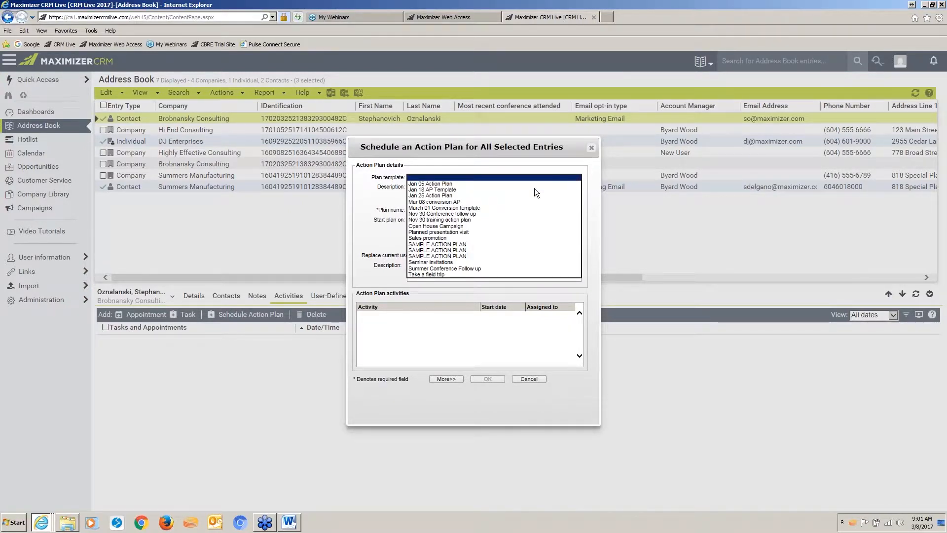
pyautogui.click(453, 203)
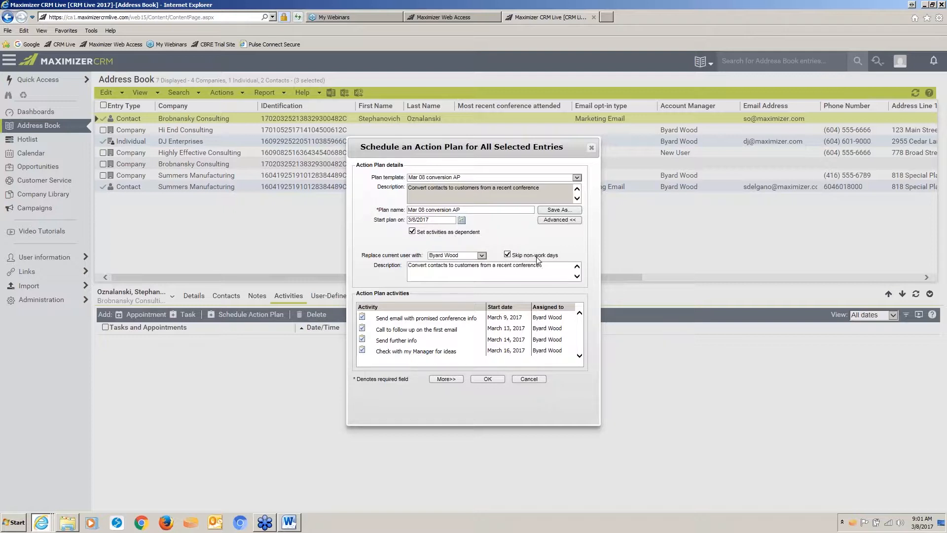
pyautogui.click(551, 221)
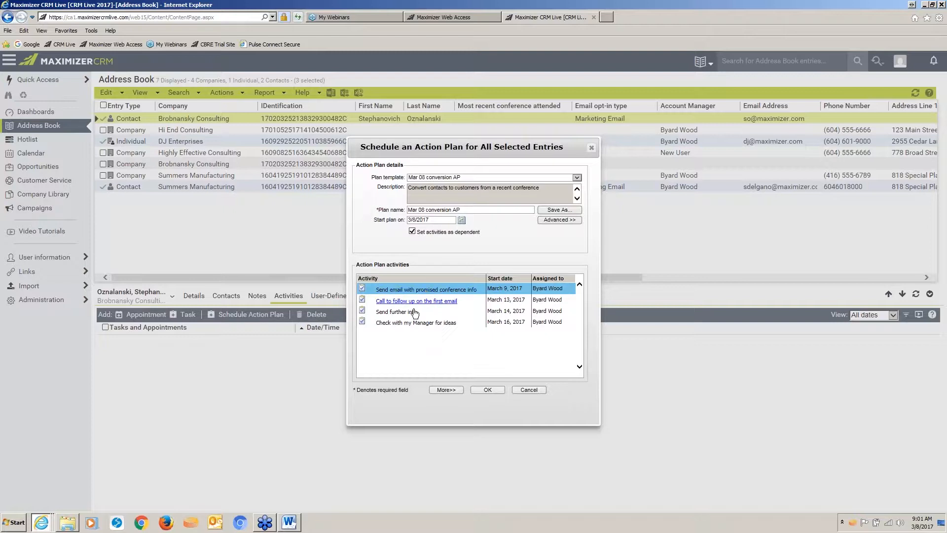
# - Show the advanced scheduling options, schedule the action plan for all selected entries, and review its tasks in the Hotlist
pyautogui.click(551, 222)
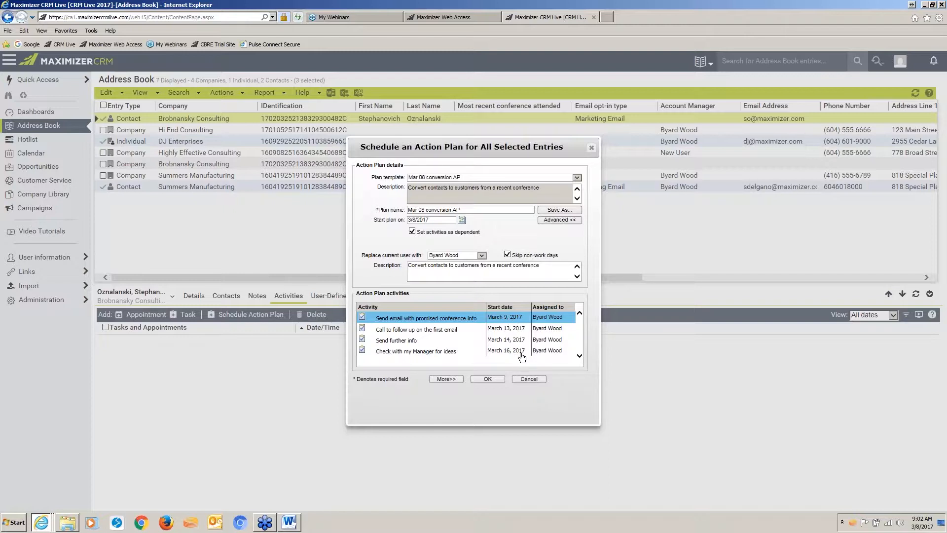
pyautogui.click(481, 377)
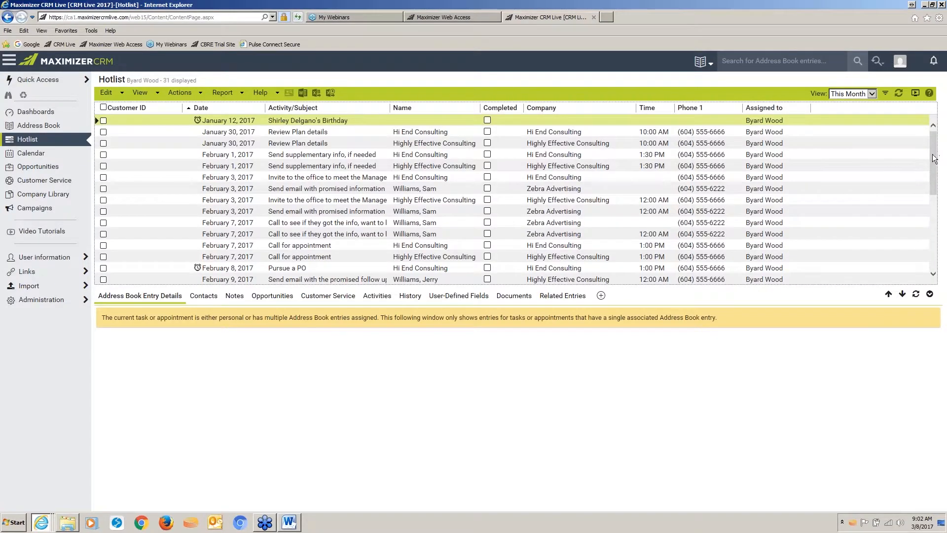
pyautogui.moveTo(939, 158); pyautogui.dragTo(937, 208)
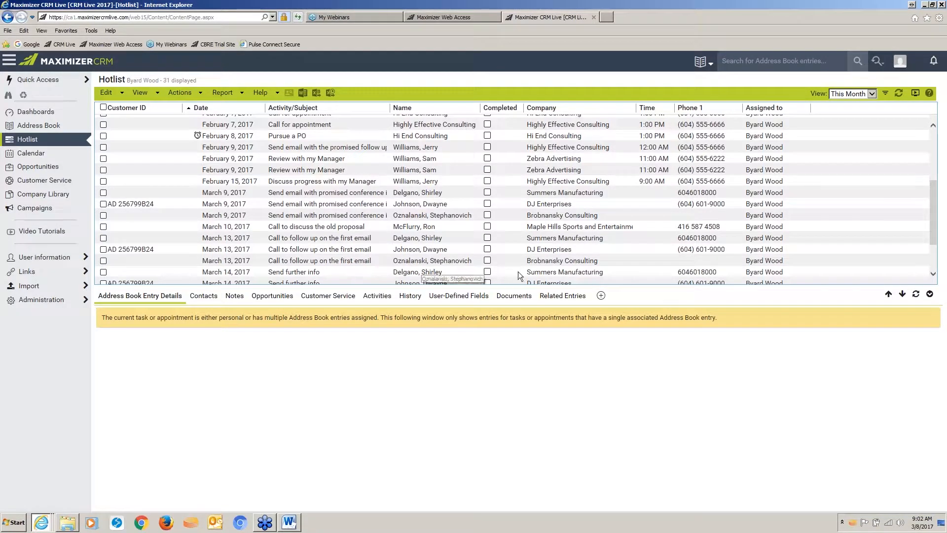
# - Reassign the contact's "Send further info" task of March 14, 2017 from the Address Book activities to another user
pyautogui.click(50, 129)
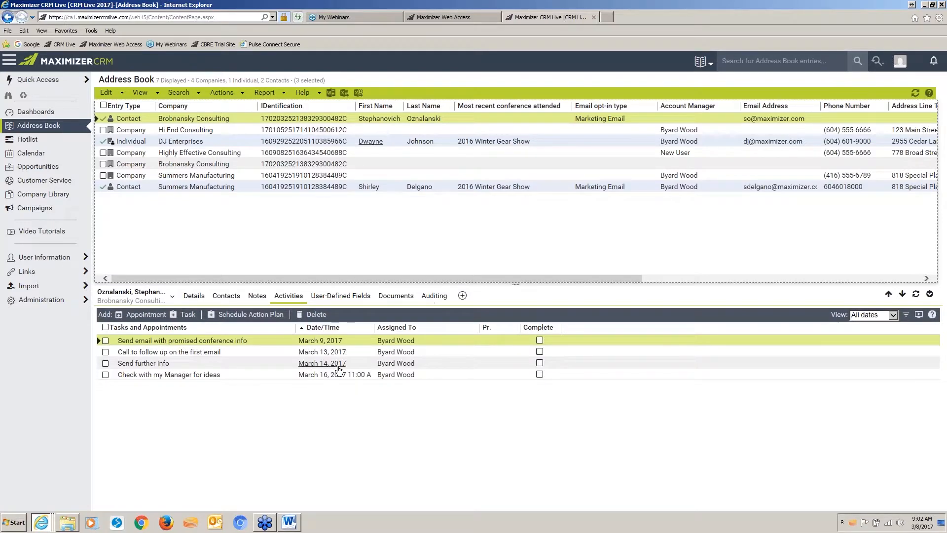
pyautogui.click(339, 363)
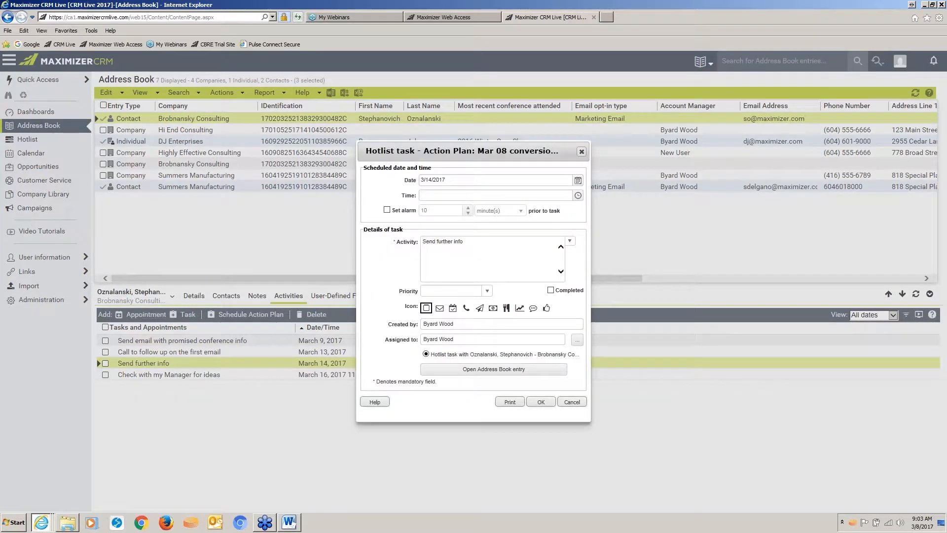
pyautogui.click(577, 340)
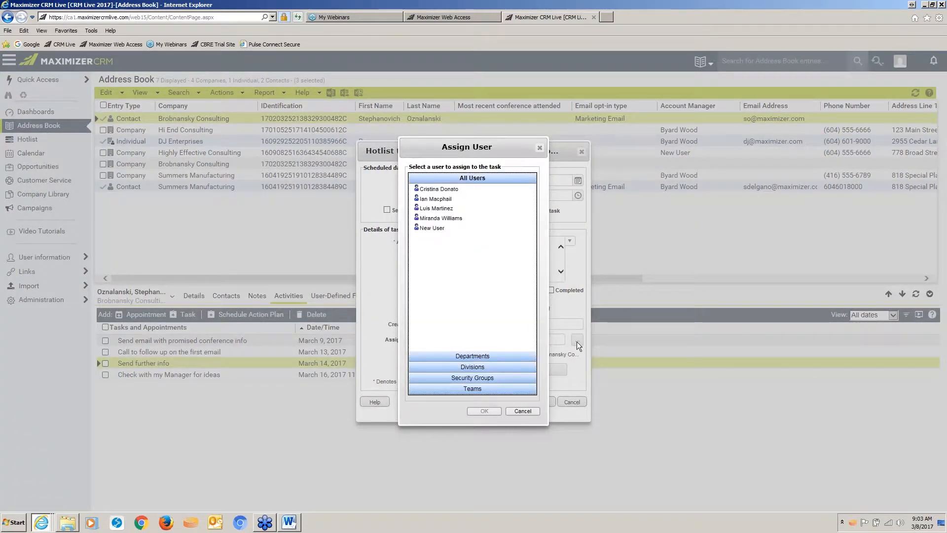
pyautogui.click(457, 220)
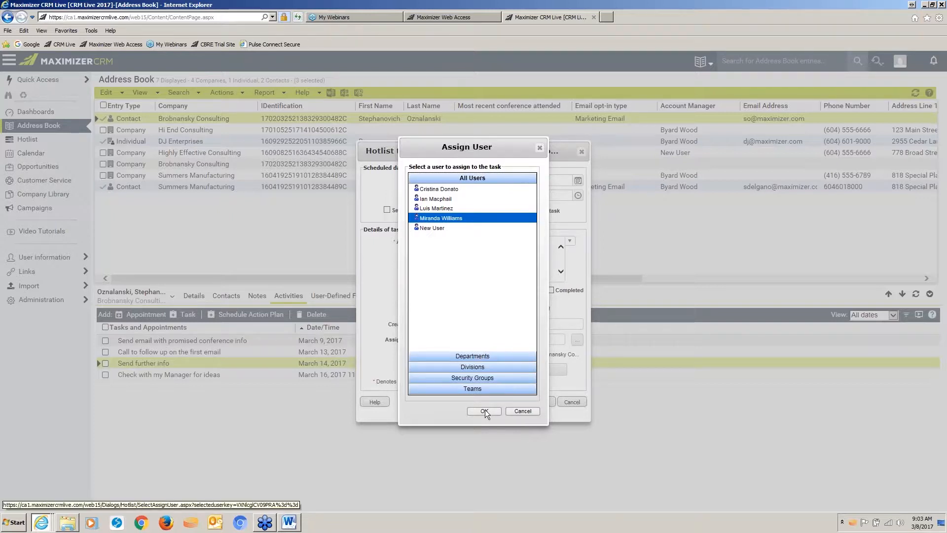
pyautogui.click(484, 410)
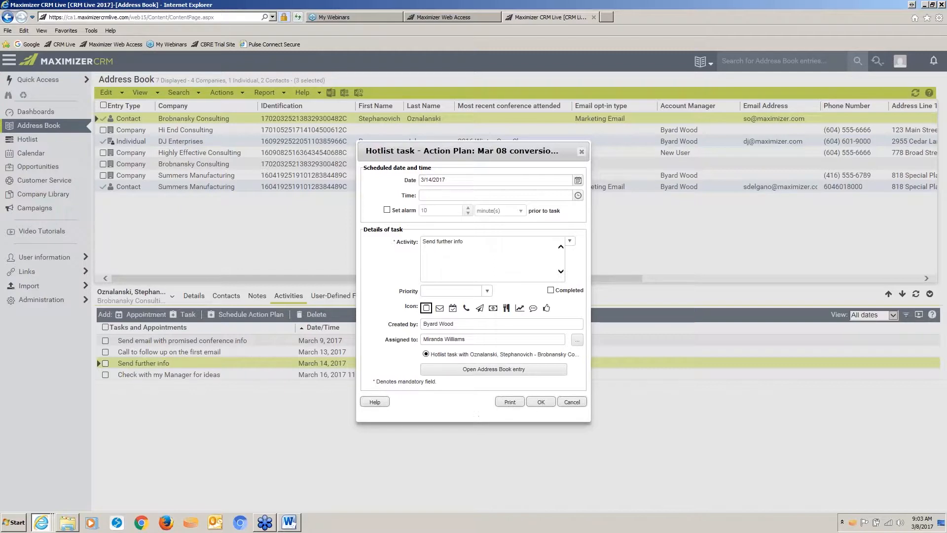
pyautogui.click(540, 403)
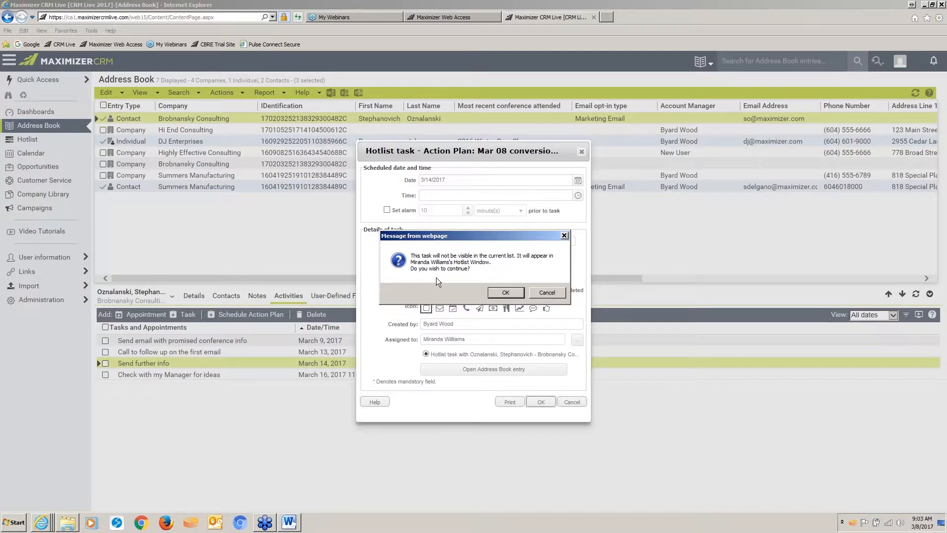
pyautogui.click(507, 291)
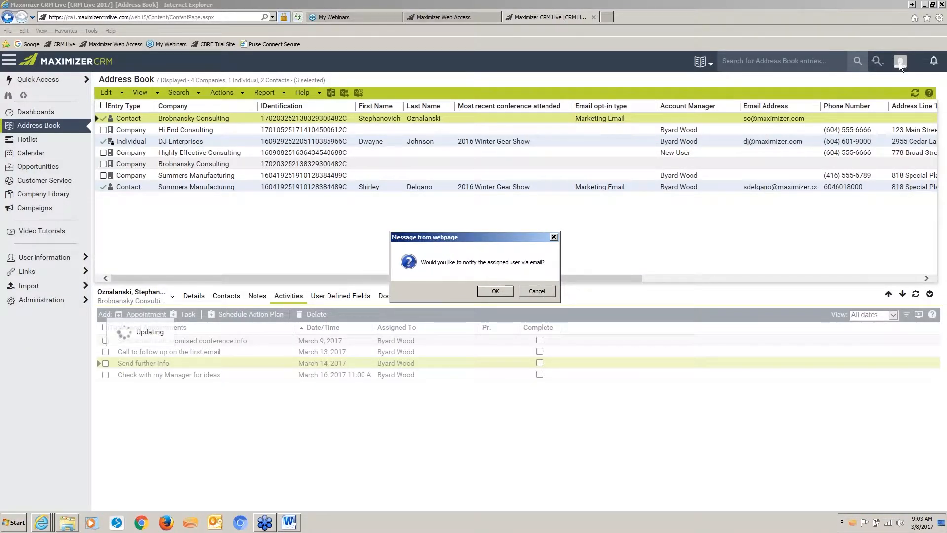
# - Preview the notification email to the newly assigned user and close it without sending
pyautogui.click(495, 289)
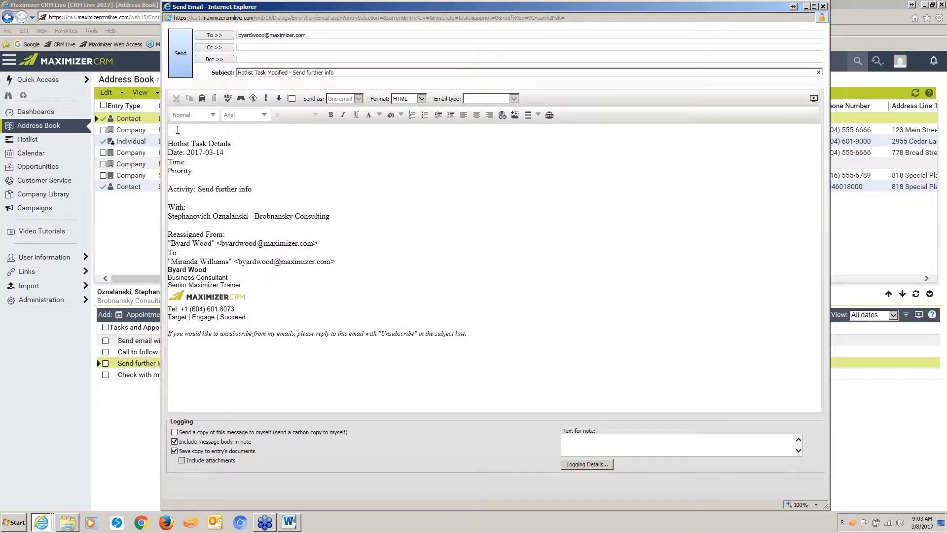
pyautogui.click(216, 139)
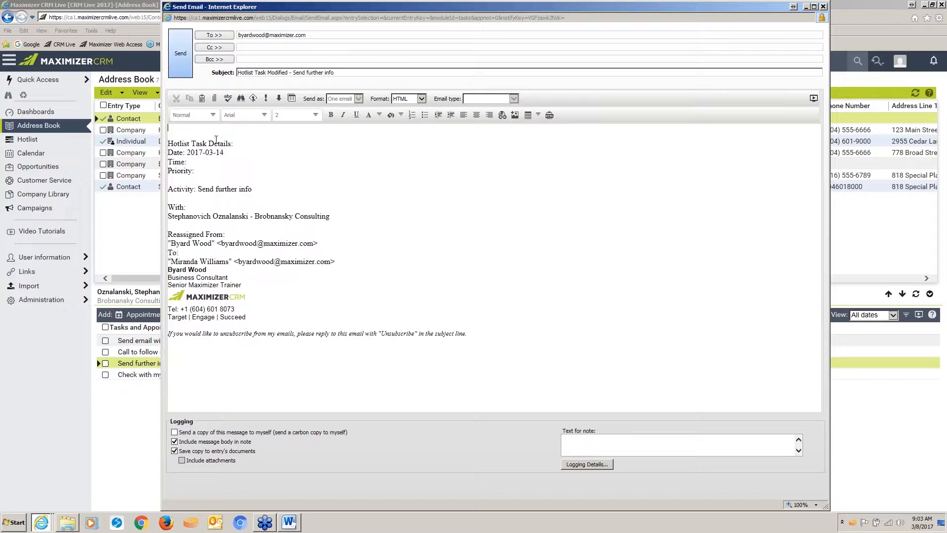
pyautogui.click(823, 6)
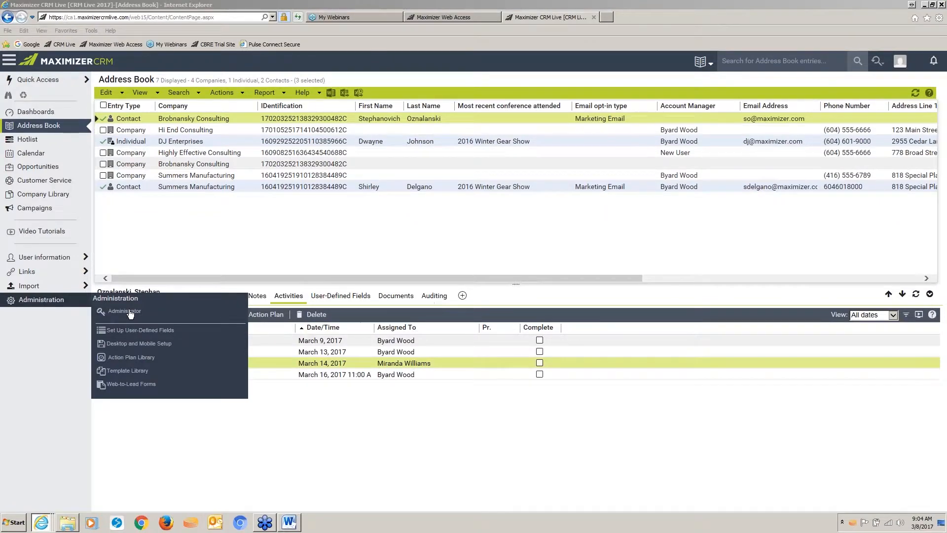
# - Open the Administrator module and display the Email Types in the system field preferences
pyautogui.click(131, 313)
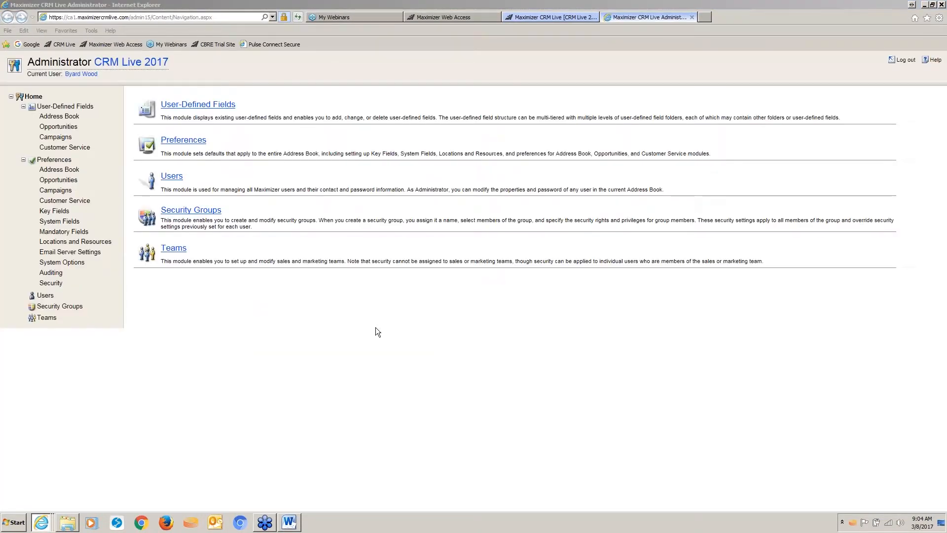
pyautogui.click(63, 223)
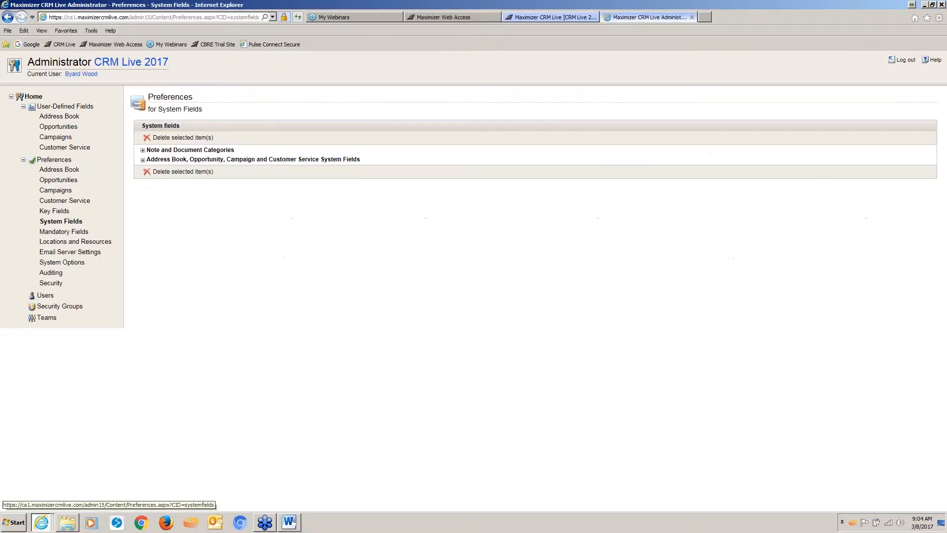
pyautogui.click(143, 160)
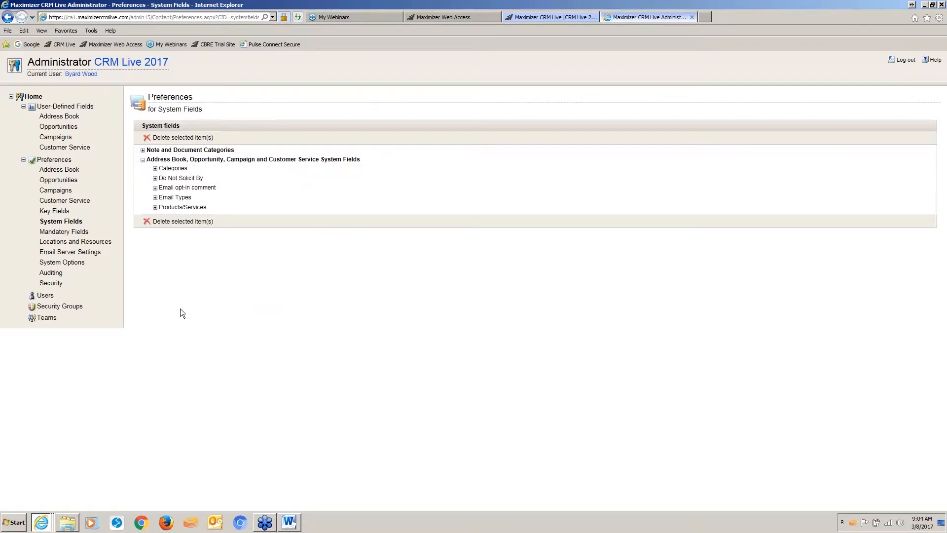
pyautogui.click(155, 198)
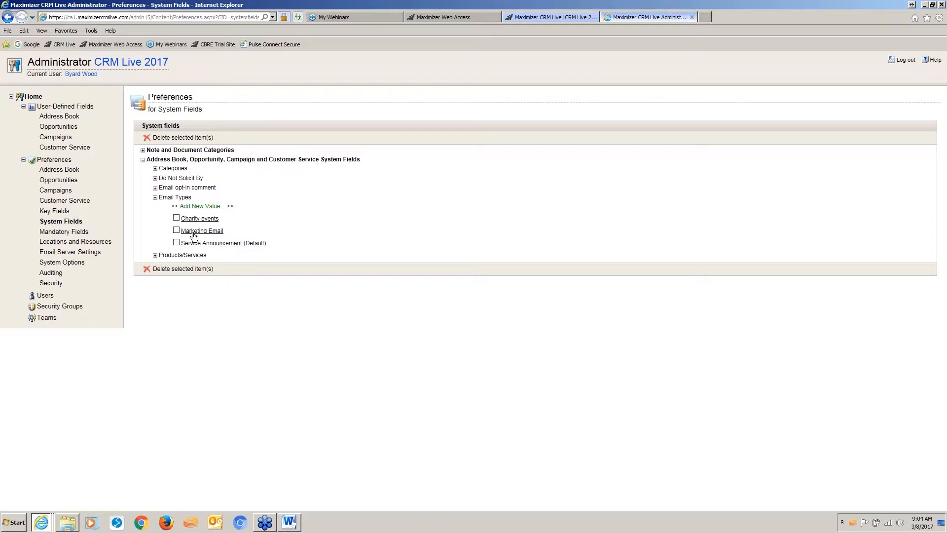
# - Add an email type "ergerg" in the category "Permission from email recipients required" and save it
pyautogui.click(197, 207)
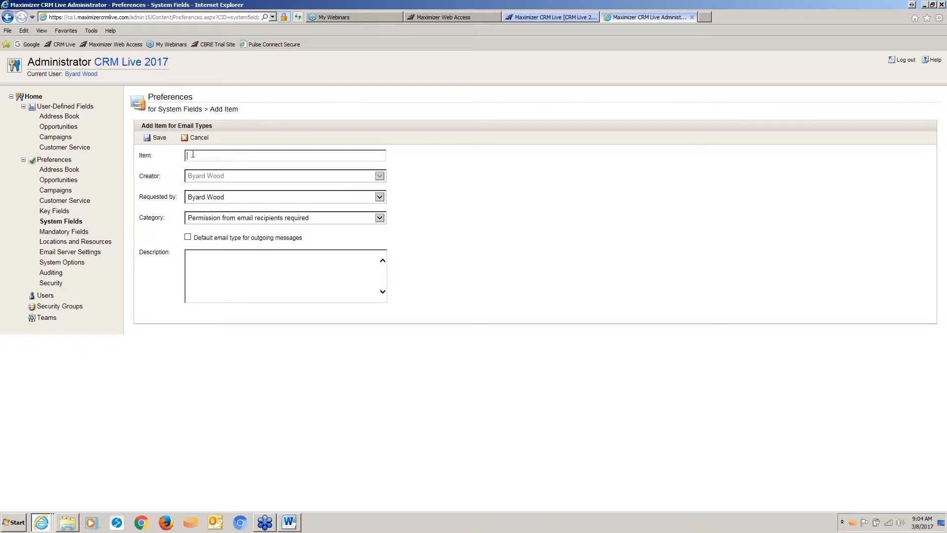
pyautogui.write('ergerg')
pyautogui.click(380, 218)
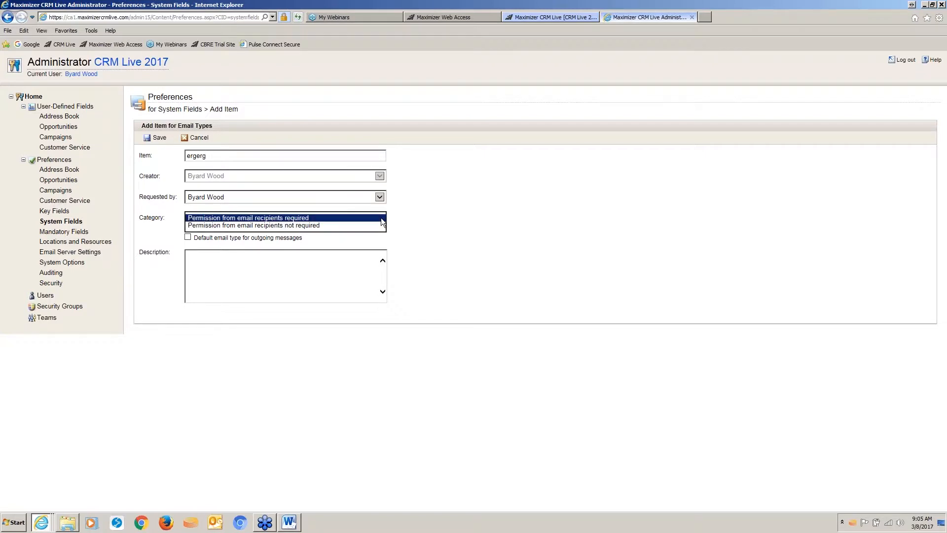
pyautogui.click(321, 217)
pyautogui.click(430, 223)
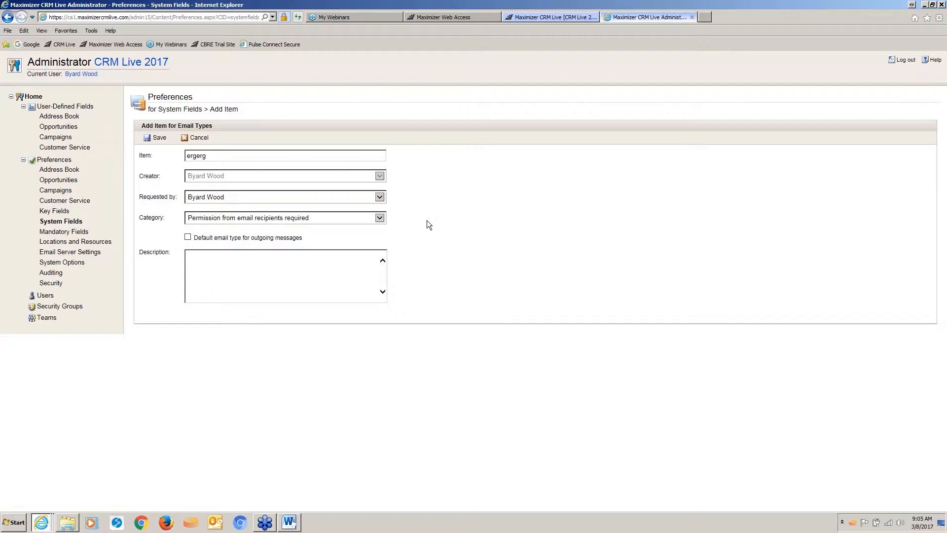
pyautogui.click(157, 138)
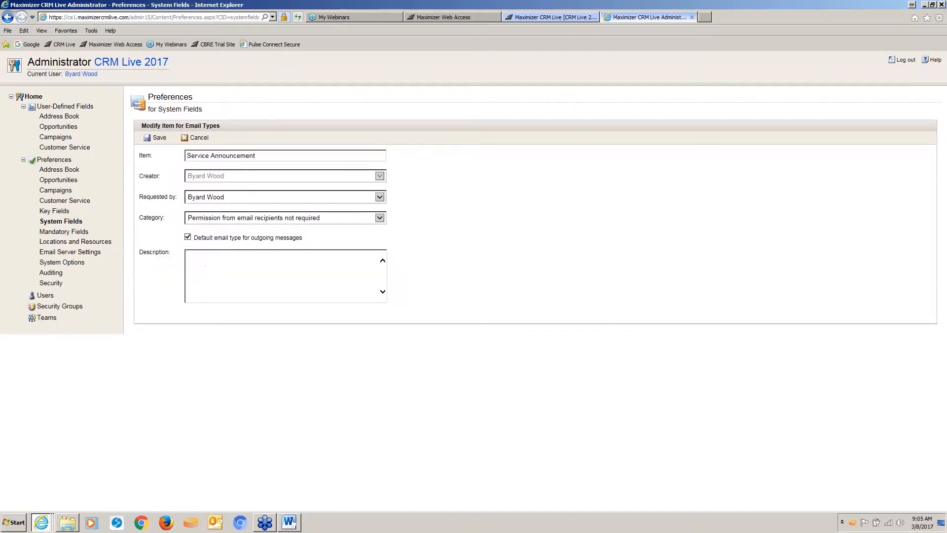
# - Examine the settings of the "Service Announcement" and "Marketing Email" types, leaving each without saving
pyautogui.click(217, 256)
pyautogui.click(200, 139)
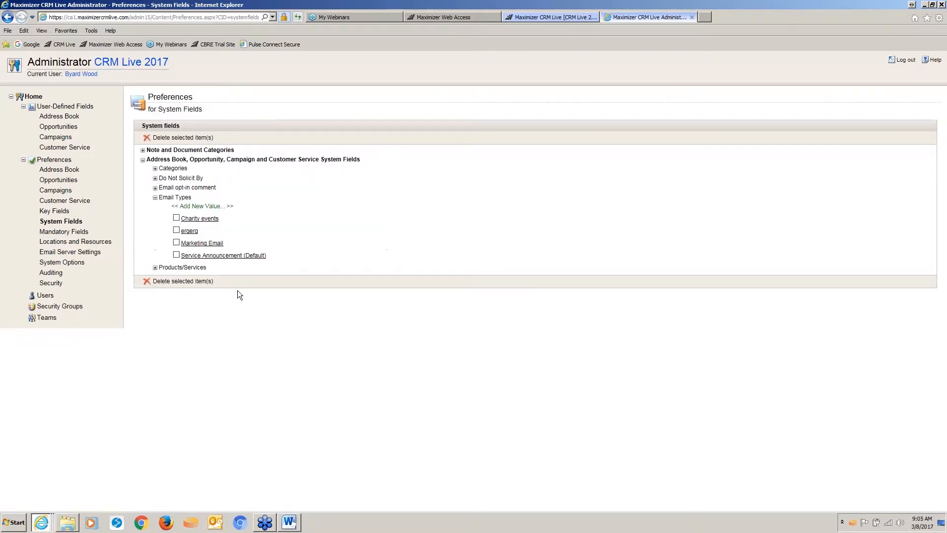
pyautogui.click(203, 243)
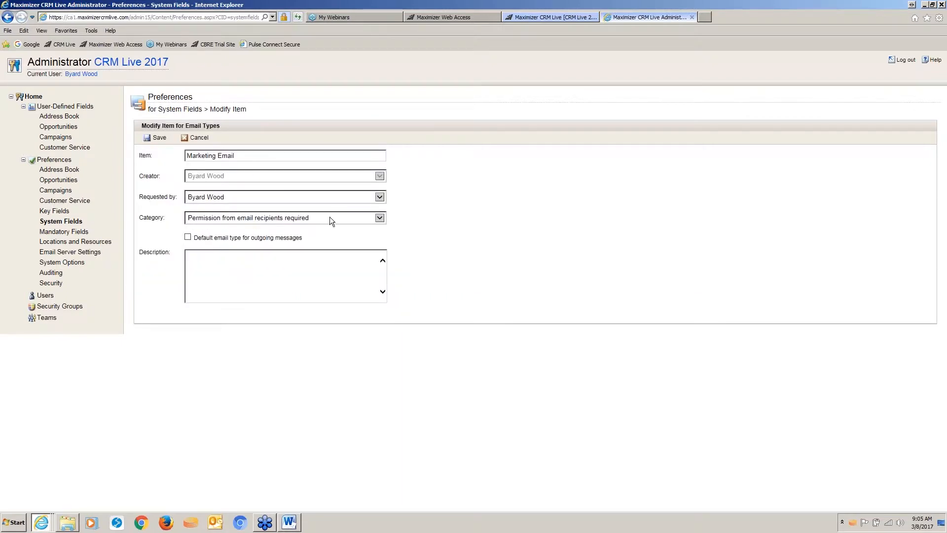
pyautogui.click(196, 139)
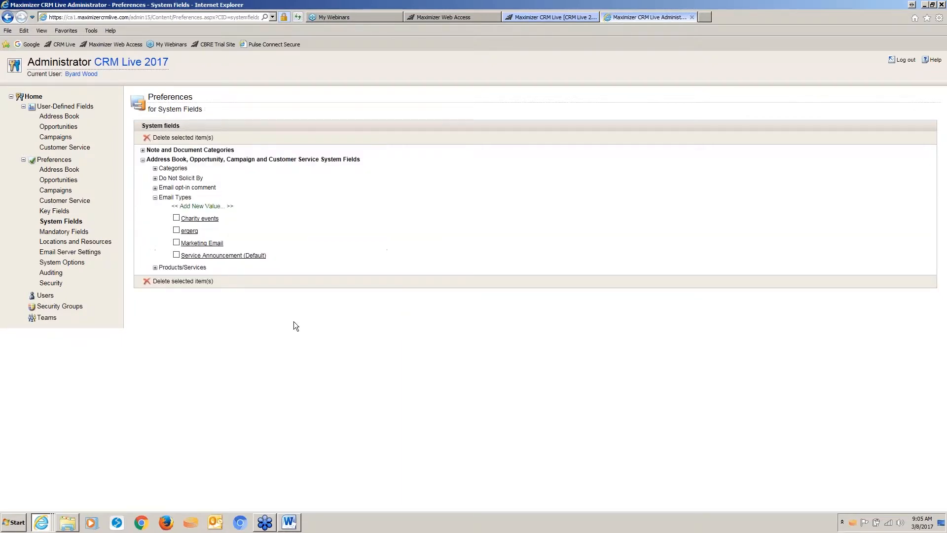
# - Delete the "ergerg" email type from the system fields
pyautogui.click(176, 231)
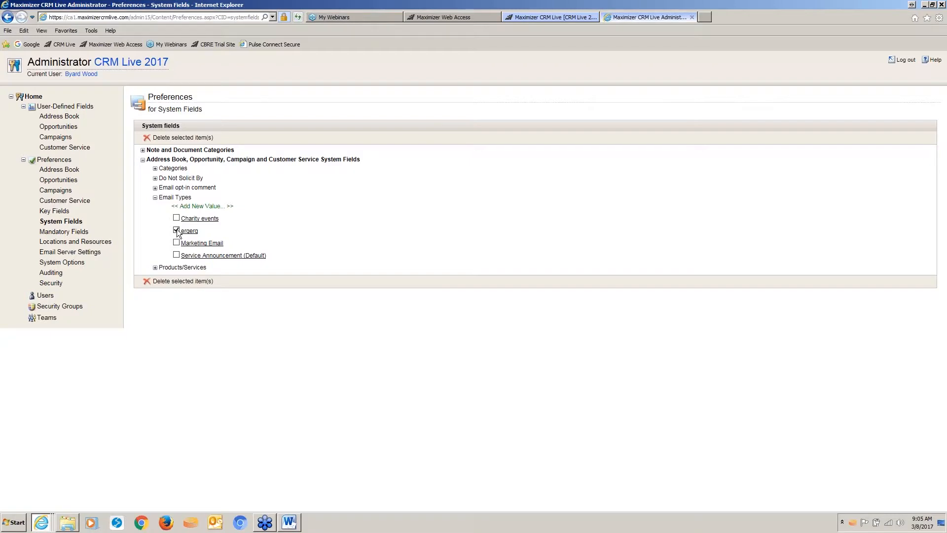
pyautogui.click(173, 139)
pyautogui.click(519, 146)
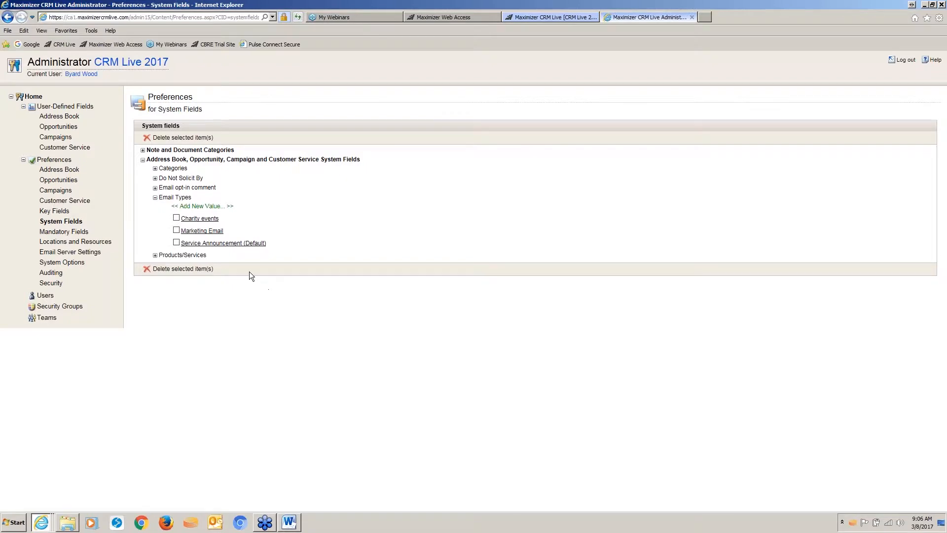
# - Display the email opt-in comment values, and open the Auditing preferences with the audit settings in edit mode
pyautogui.click(155, 188)
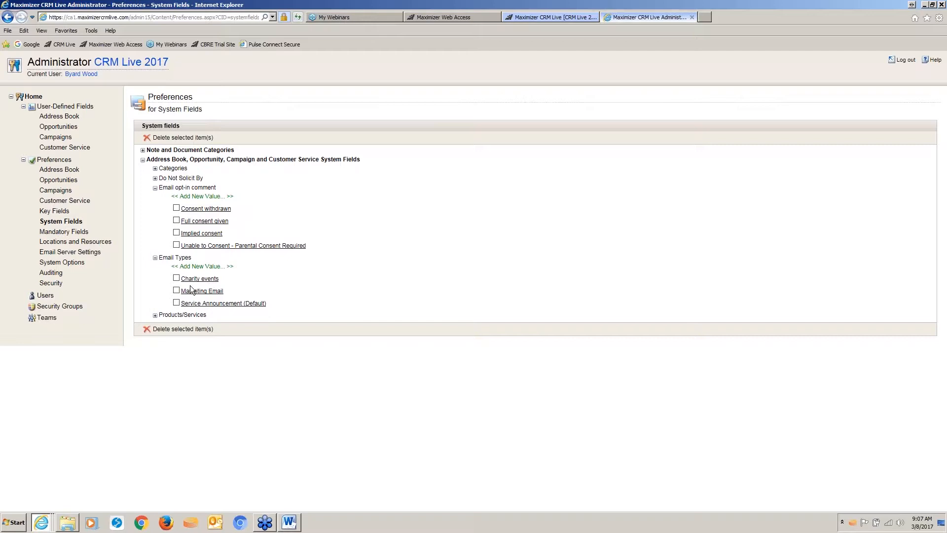
pyautogui.click(55, 274)
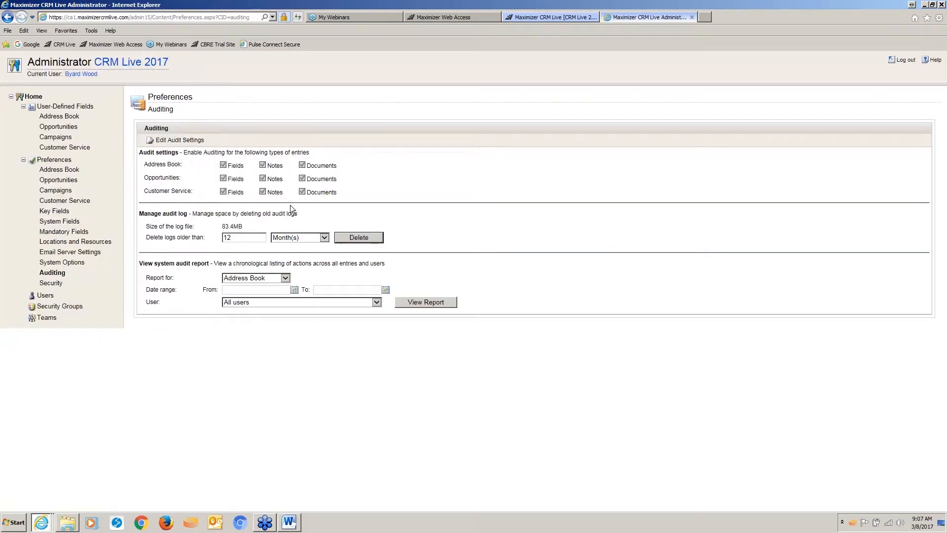
pyautogui.click(172, 141)
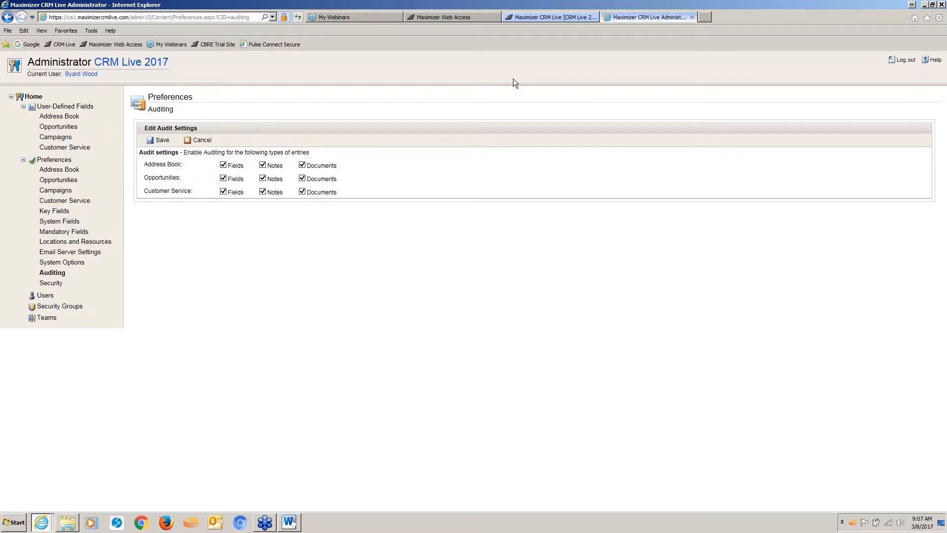
# - Switch back to the Address Book and examine the selected contact's audit log entries for notes and field changes
pyautogui.click(546, 17)
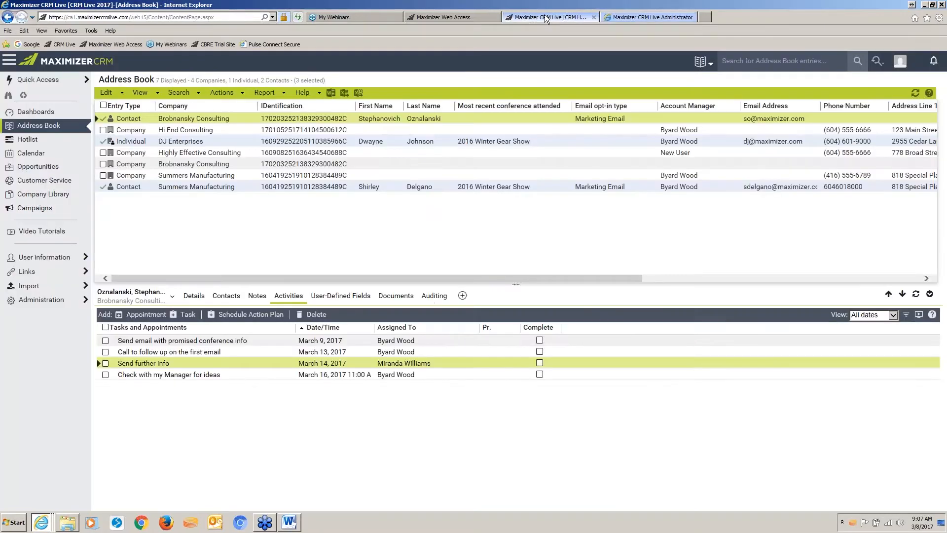
pyautogui.click(434, 298)
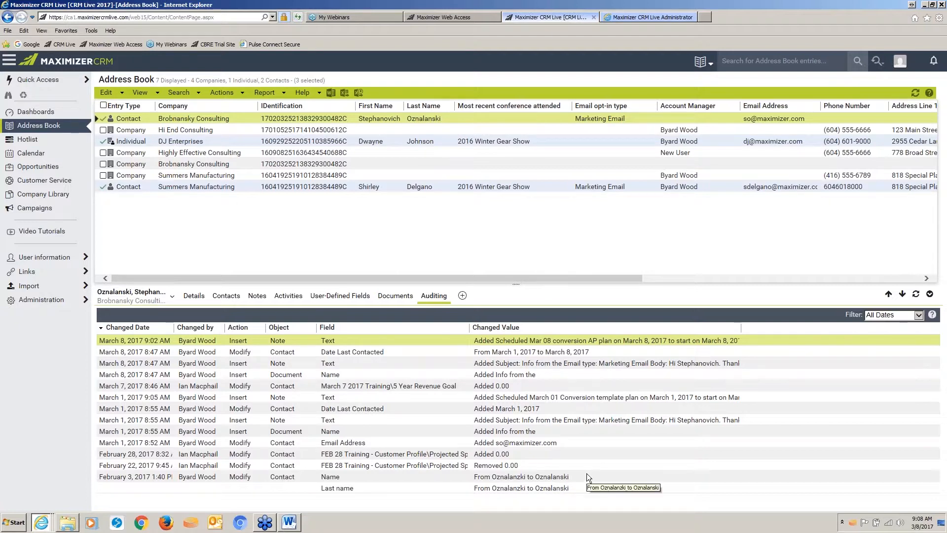
pyautogui.click(492, 389)
pyautogui.click(491, 399)
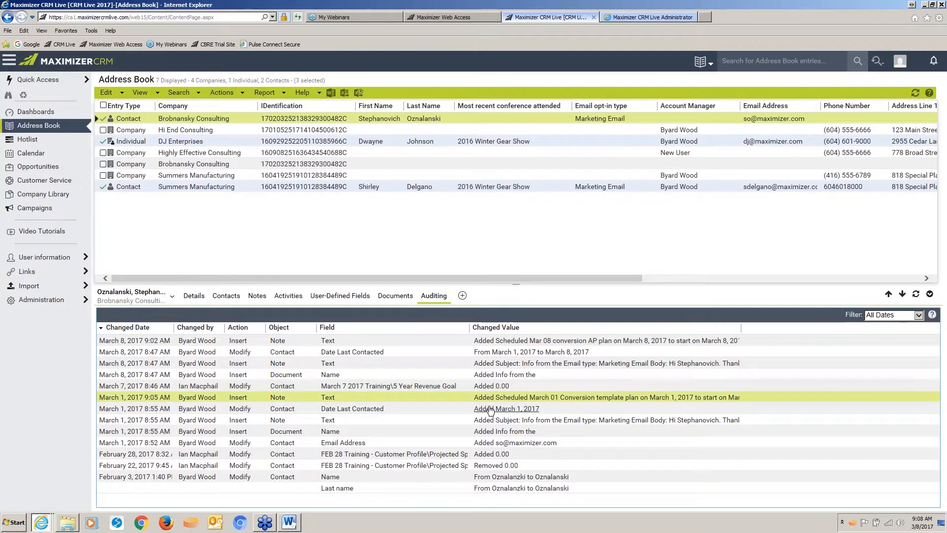
pyautogui.click(265, 373)
pyautogui.click(255, 419)
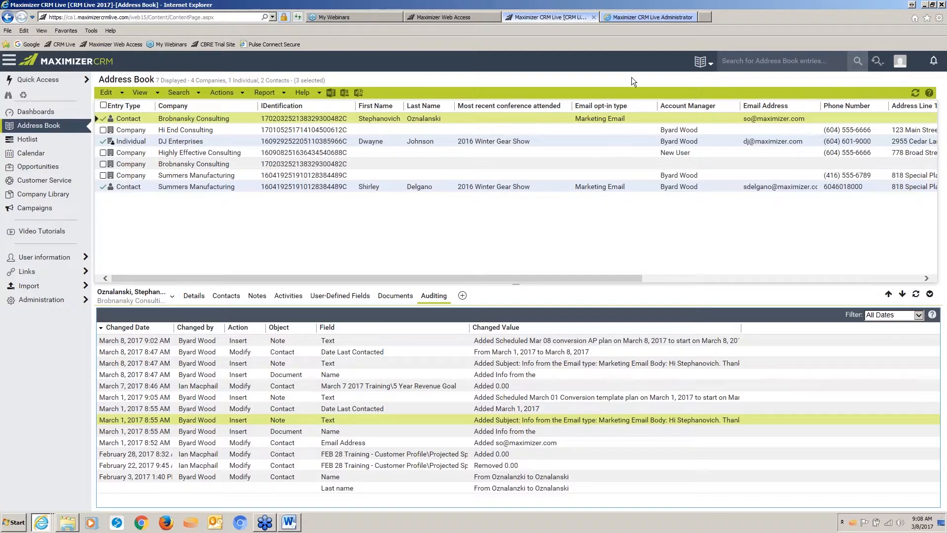
# - Return to the Administrator module and save the audit settings with auditing enabled for all entry types
pyautogui.click(643, 17)
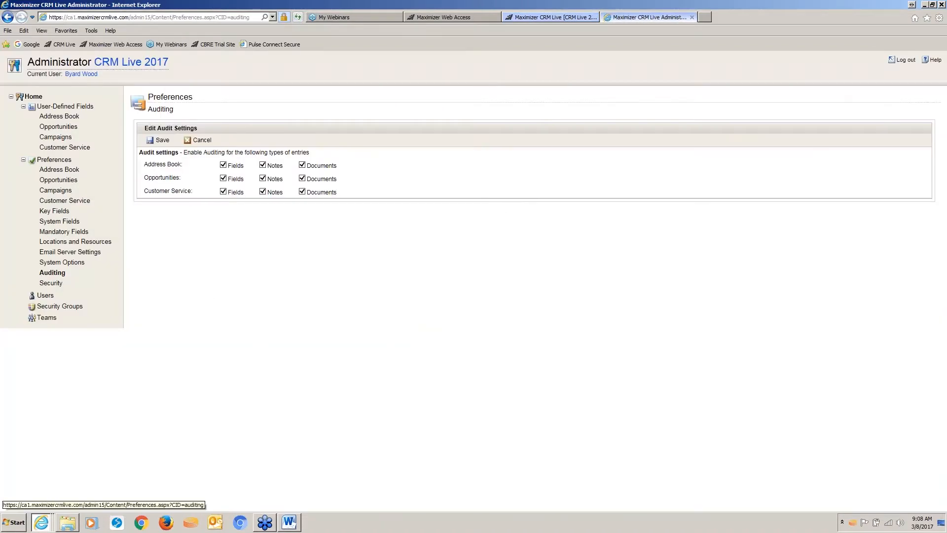
pyautogui.click(162, 142)
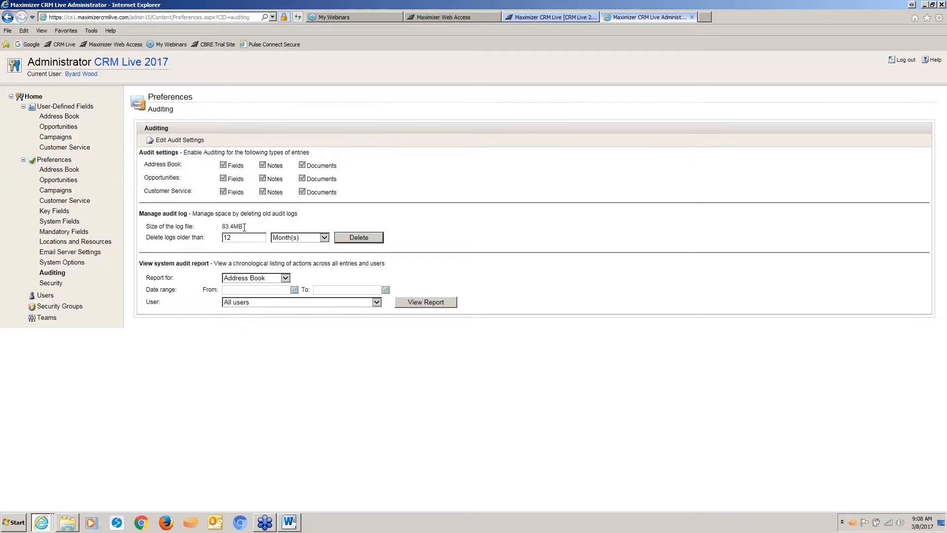
# - Highlight the audit log's file size and set the age unit for deleting old logs to Year(s)
pyautogui.moveTo(244, 228); pyautogui.dragTo(215, 227)
pyautogui.click(327, 236)
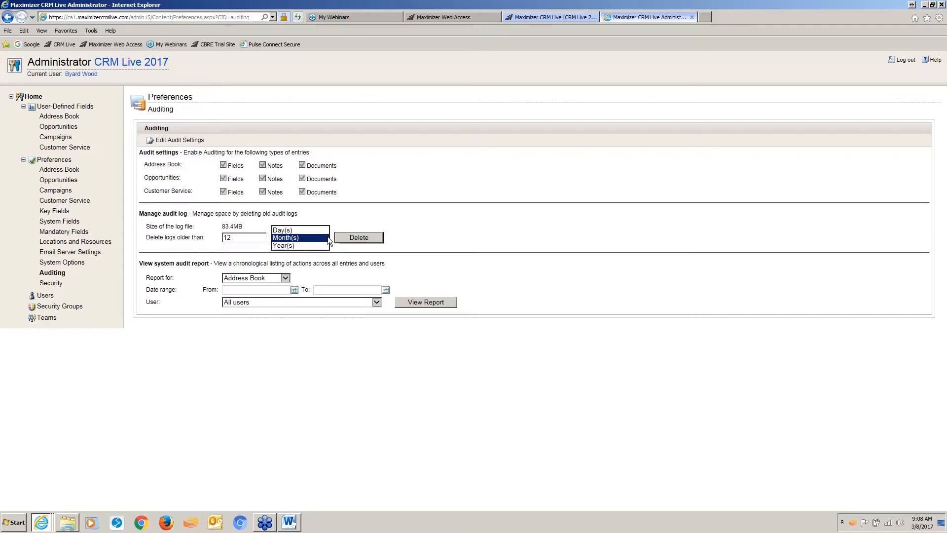
pyautogui.click(328, 236)
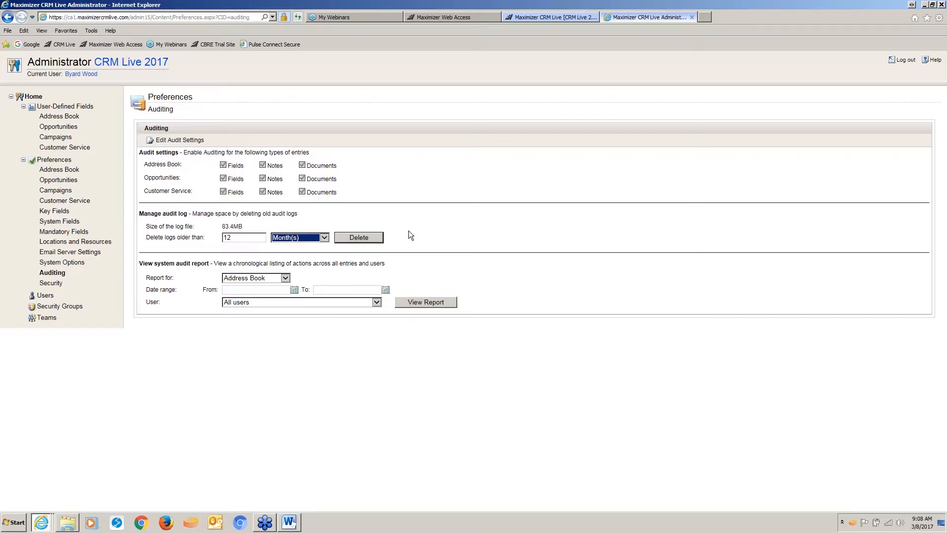
pyautogui.click(325, 237)
pyautogui.click(310, 244)
pyautogui.click(462, 242)
# - Generate the Address Book system audit report from 3/8/2017 to 3/8/2017 for the current user only
pyautogui.click(294, 289)
pyautogui.click(278, 342)
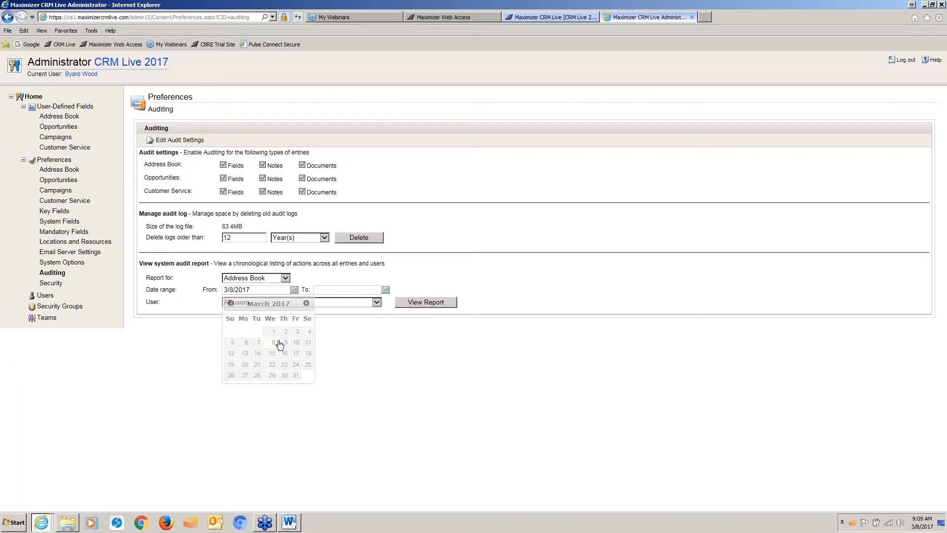
pyautogui.click(385, 289)
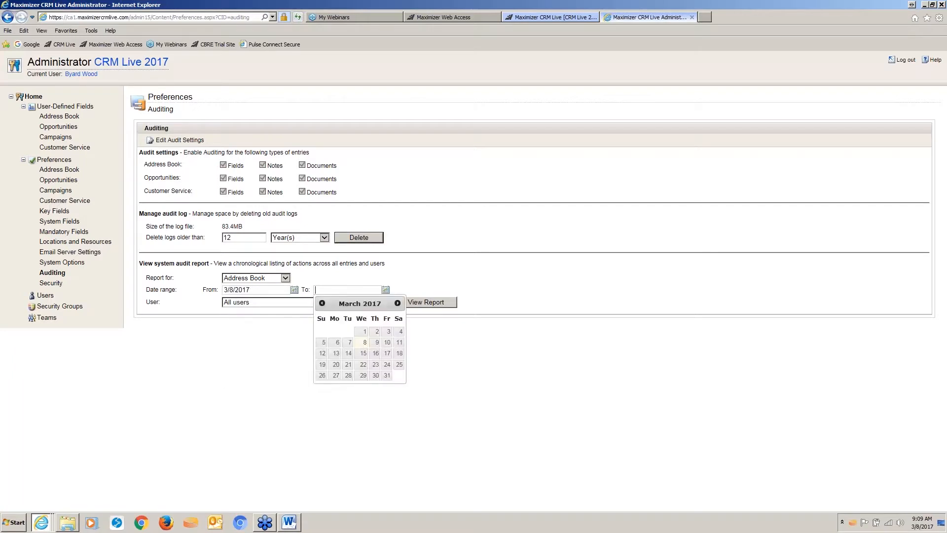
pyautogui.click(362, 345)
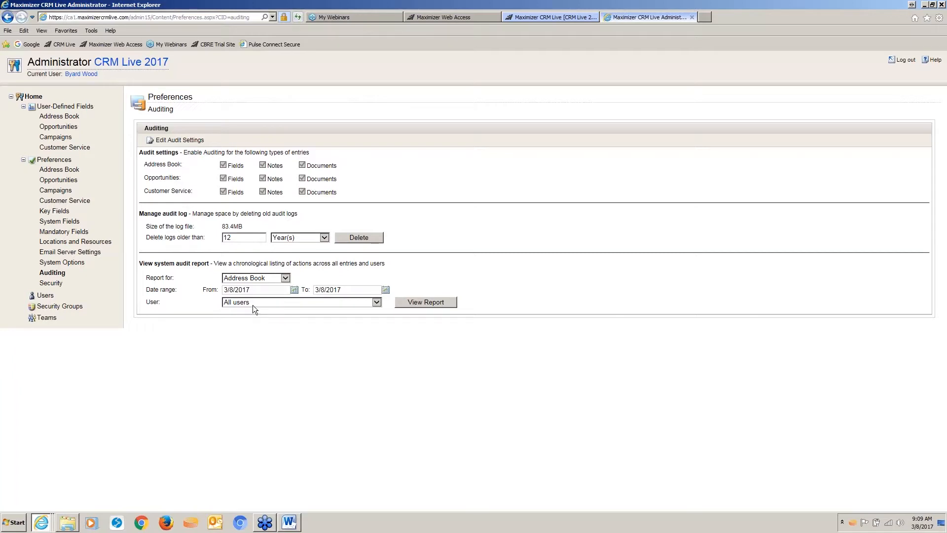
pyautogui.click(377, 302)
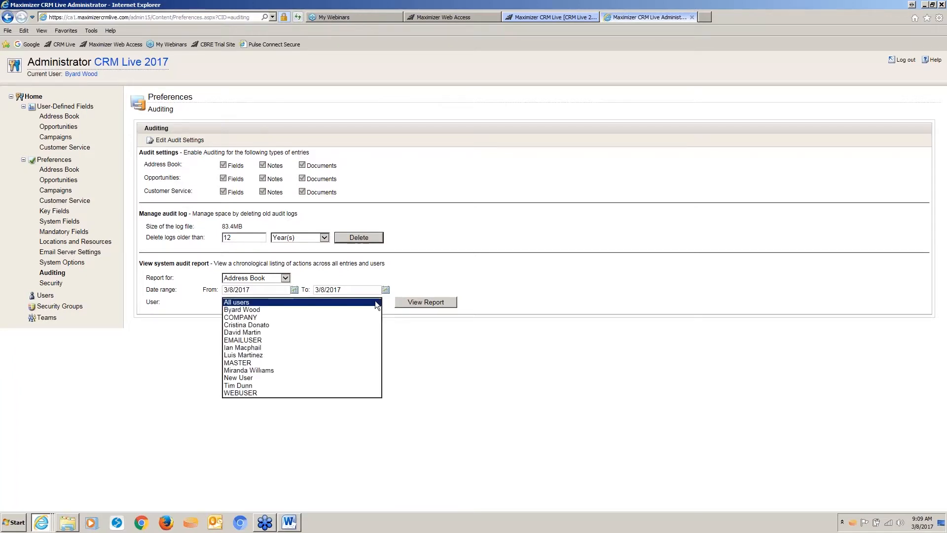
pyautogui.click(300, 310)
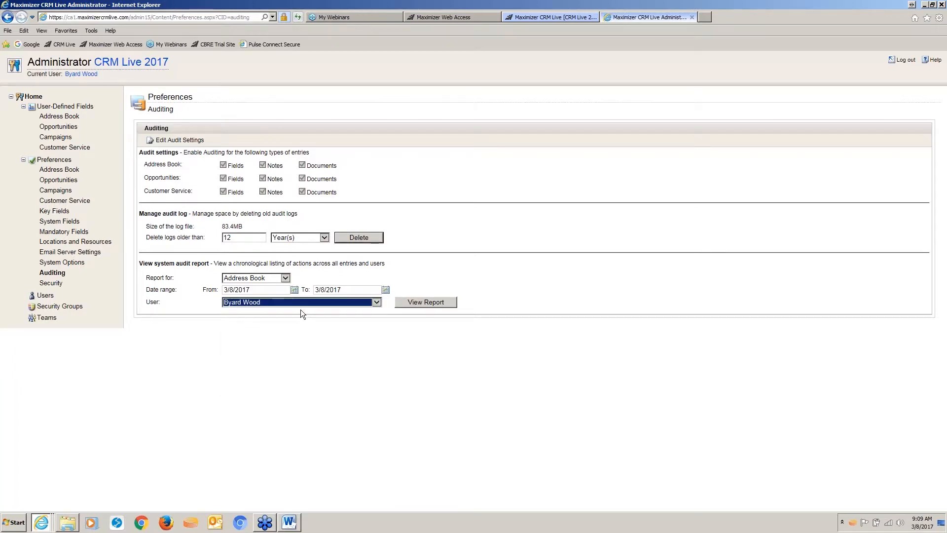
pyautogui.click(421, 302)
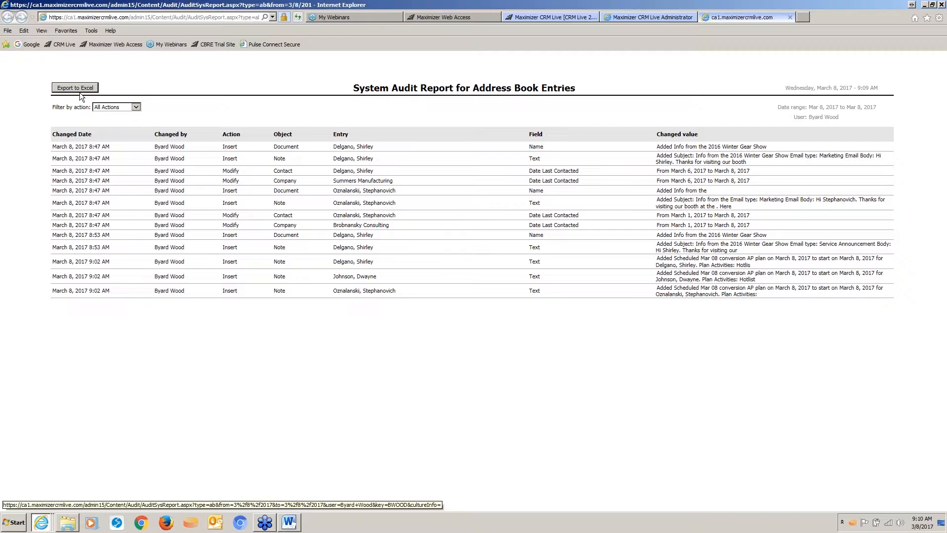
# - Check the action filter choices in the system audit report, and close the report
pyautogui.click(136, 107)
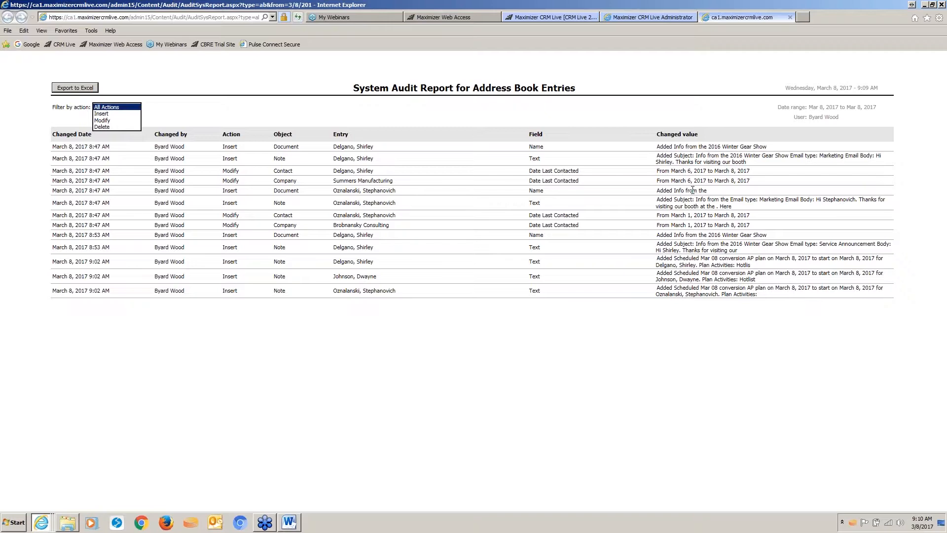
pyautogui.click(179, 103)
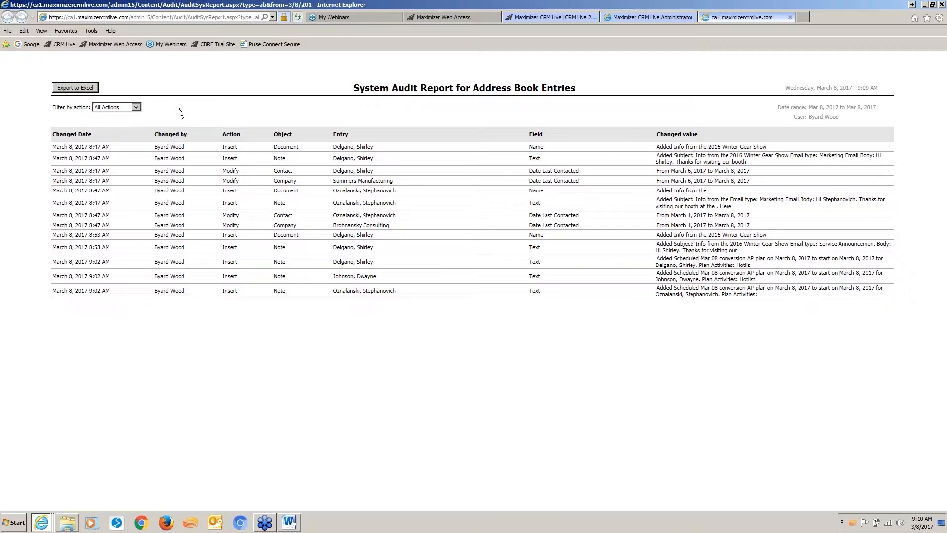
pyautogui.click(790, 17)
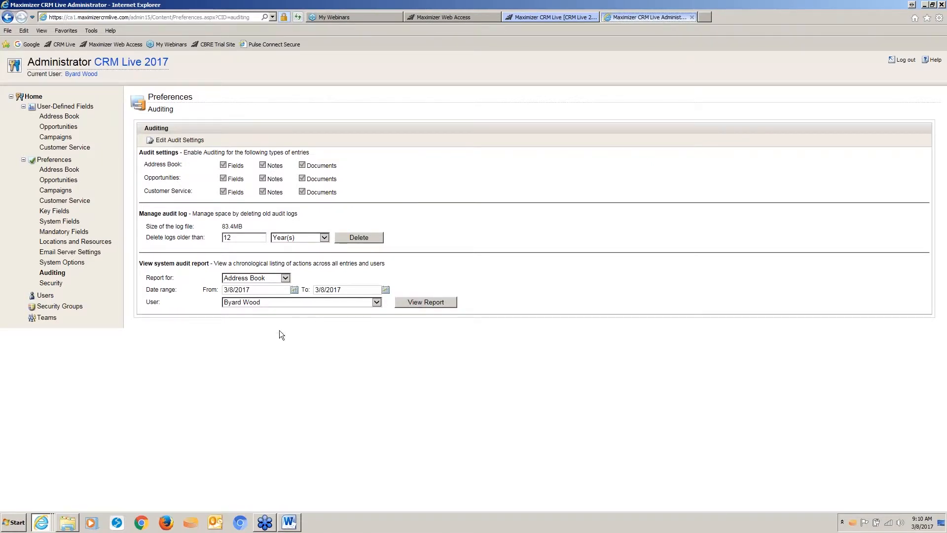
# - Open the current user's general information from the Administrator's user list
pyautogui.click(46, 296)
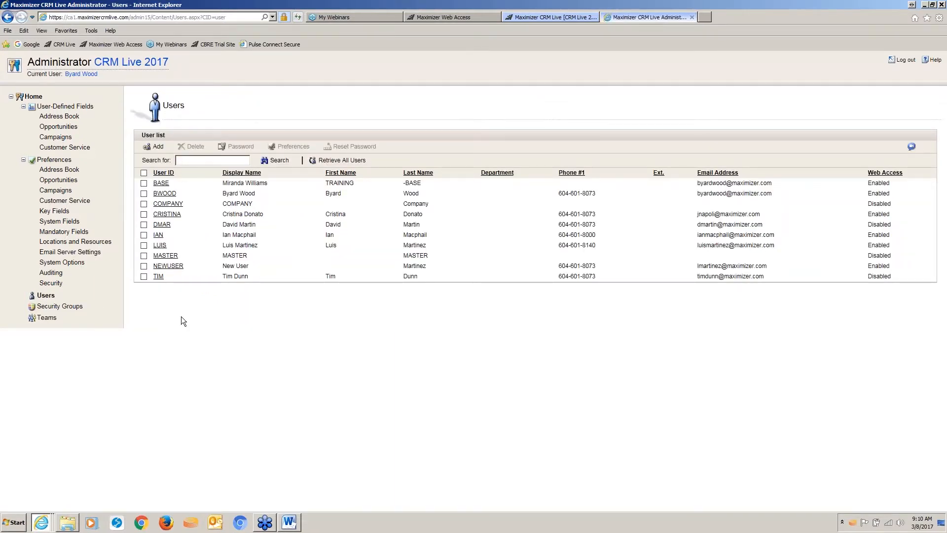
pyautogui.click(151, 196)
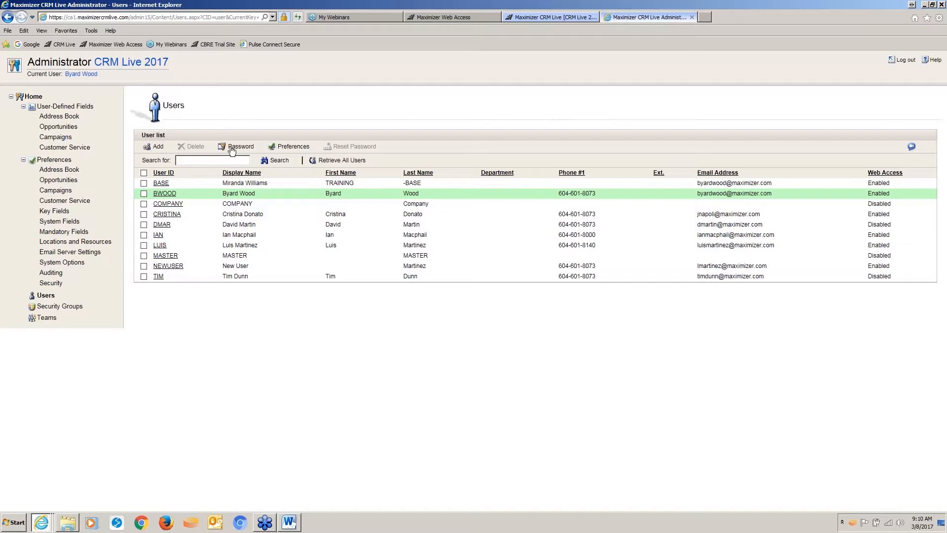
pyautogui.click(292, 152)
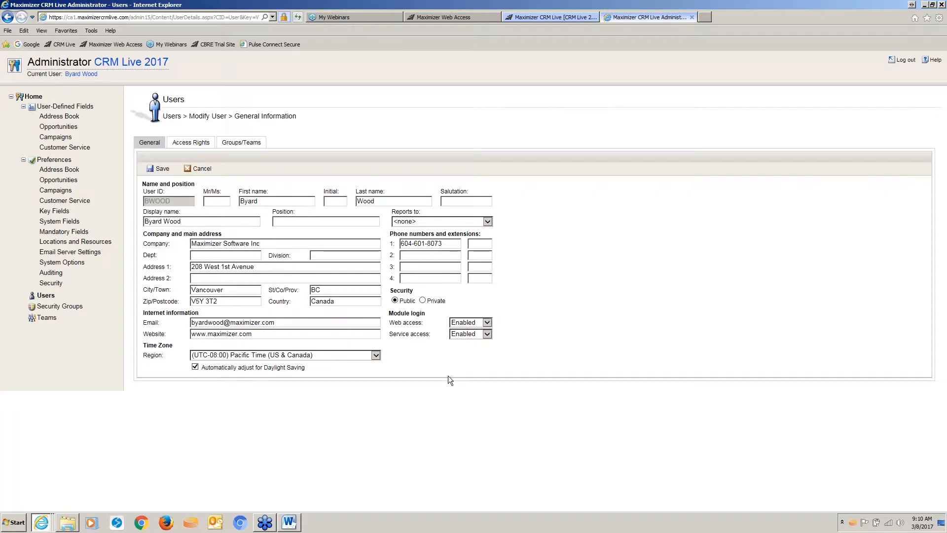
# - Switch to the Address Book, view the current user's profile properties, and return to the Administrator module
pyautogui.click(551, 16)
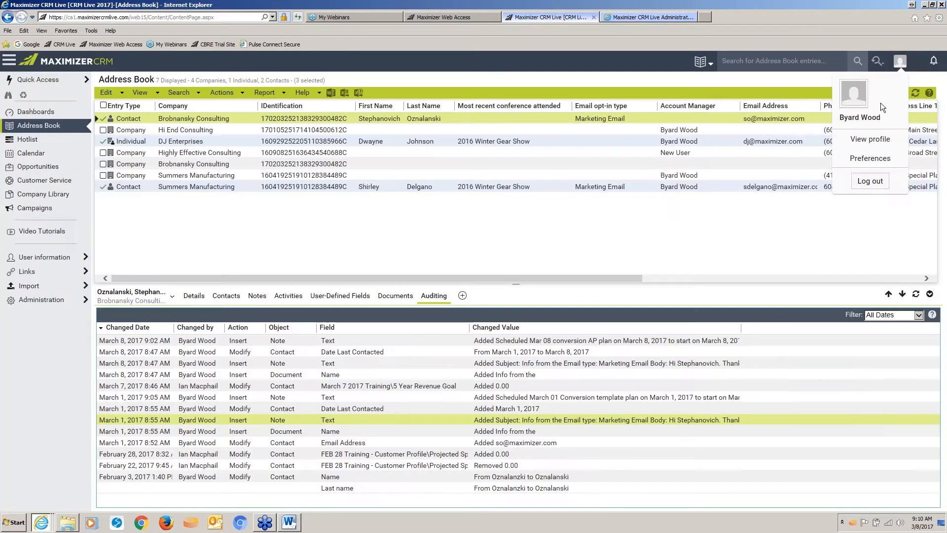
pyautogui.click(860, 140)
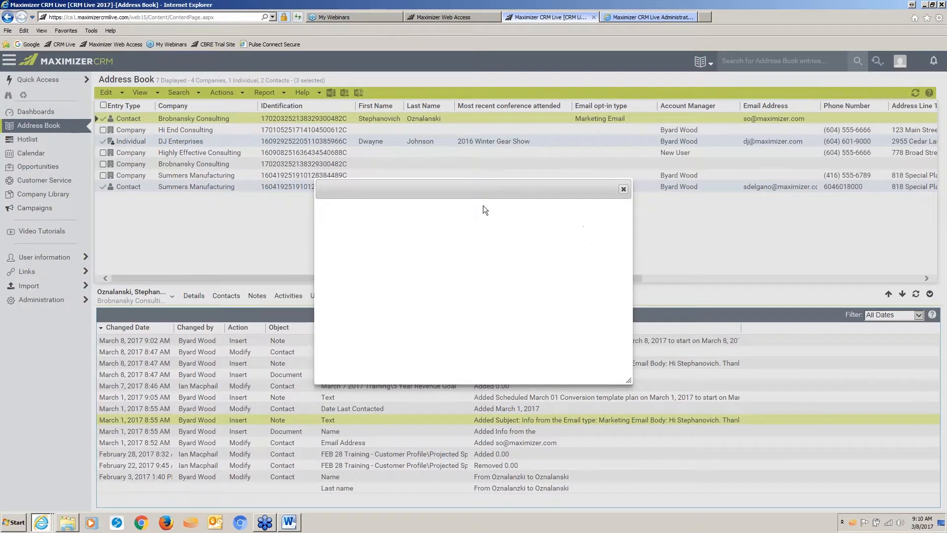
pyautogui.click(562, 371)
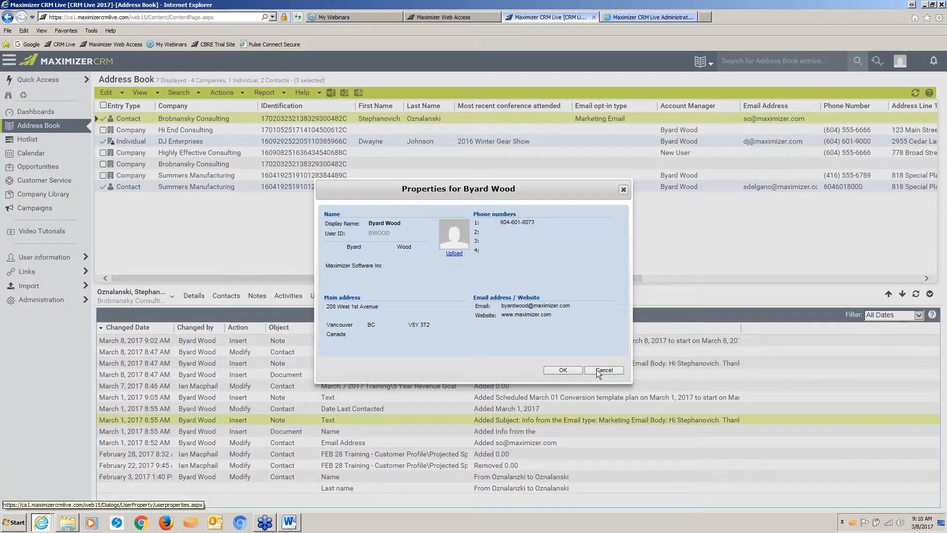
pyautogui.click(651, 17)
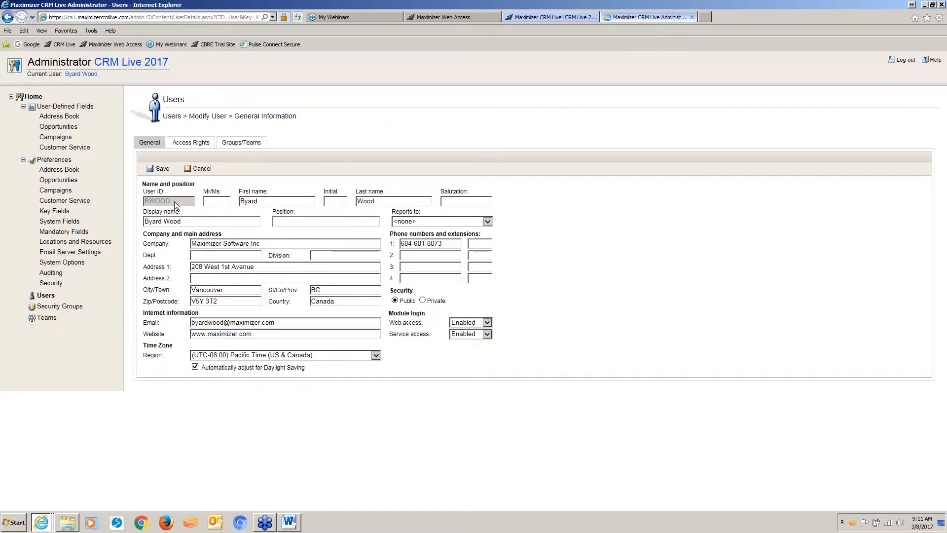
# - Edit the user's access rights to deny Delete permission for Address Book, user-defined fields, user-defined field setup and notes
pyautogui.click(184, 147)
pyautogui.click(179, 170)
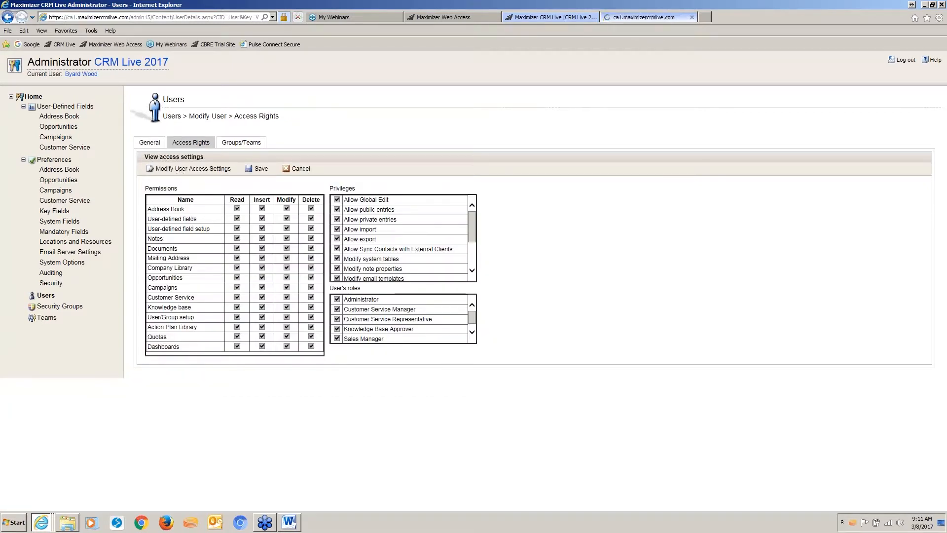
pyautogui.click(311, 219)
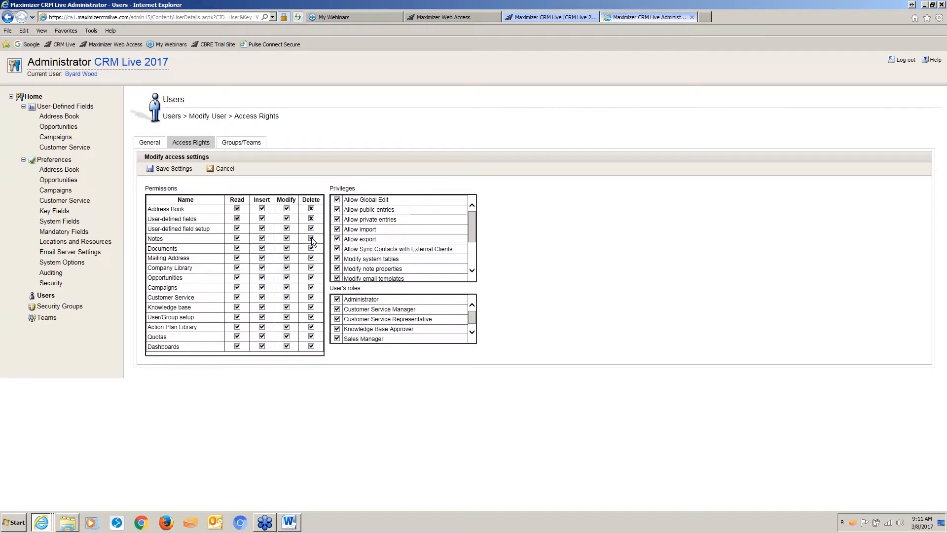
pyautogui.click(312, 238)
# - Deselect the Modify email templates, Modify key fields and Read audit log privileges, and deny Allow Global Edit
pyautogui.scroll(-3, 470, 245)
pyautogui.click(337, 216)
pyautogui.click(337, 225)
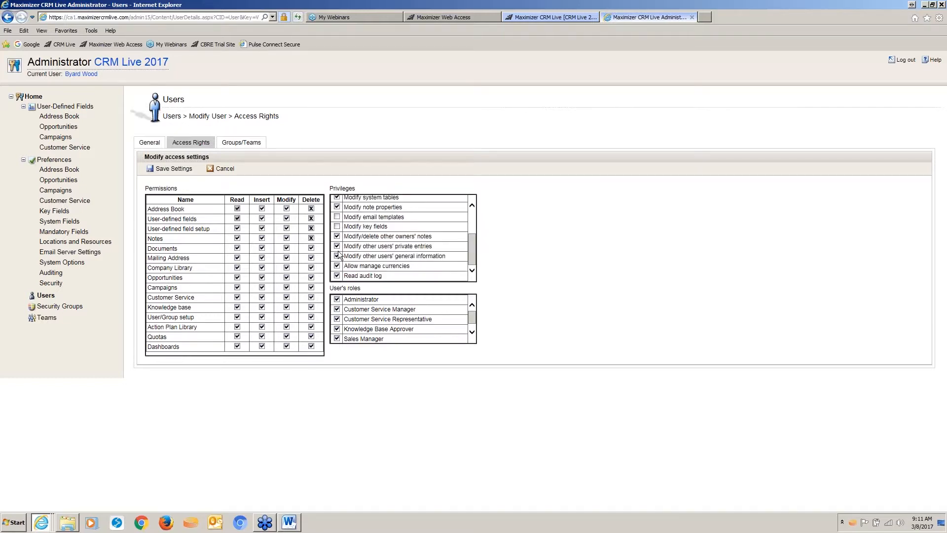
pyautogui.click(337, 275)
pyautogui.moveTo(472, 253); pyautogui.dragTo(468, 219)
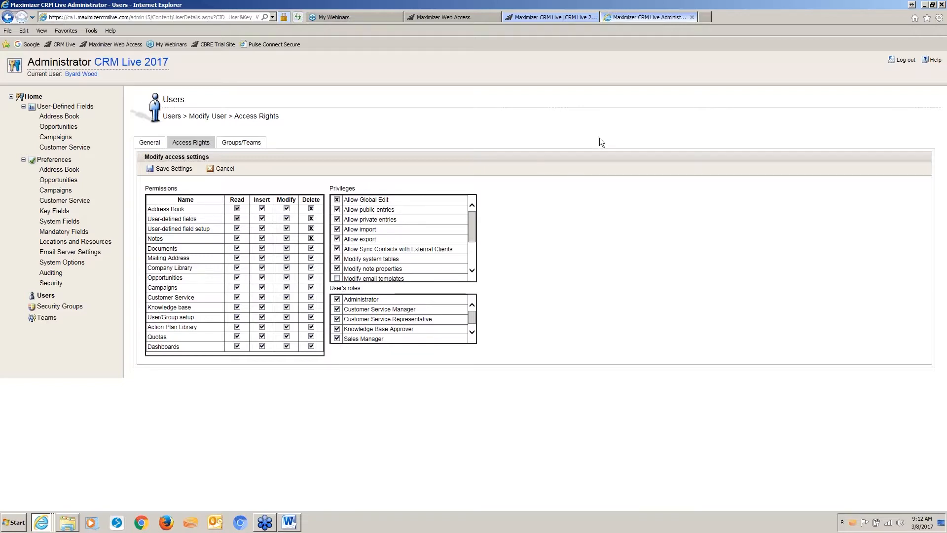
# - Try a Global Edit on the three selected Address Book entries with 604 and 250 in the first two phone number fields
pyautogui.click(542, 16)
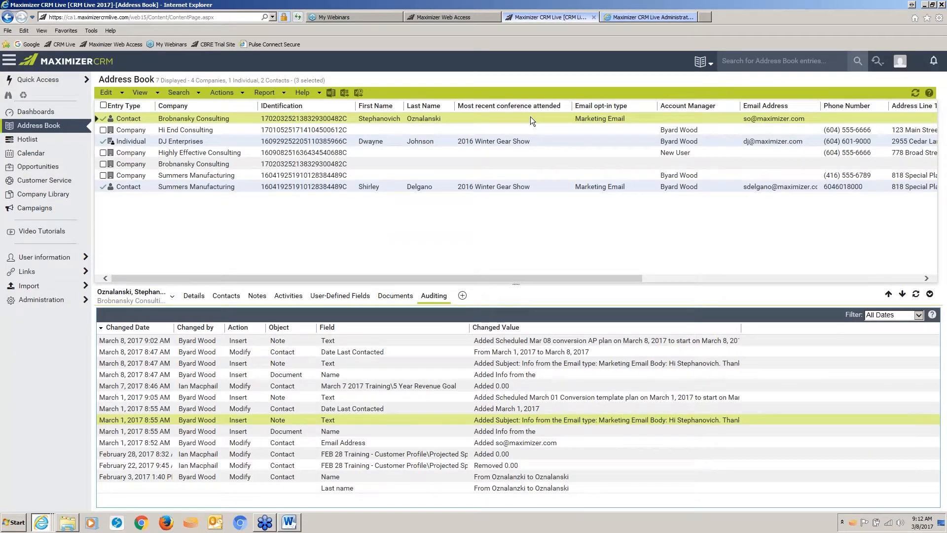
pyautogui.click(106, 92)
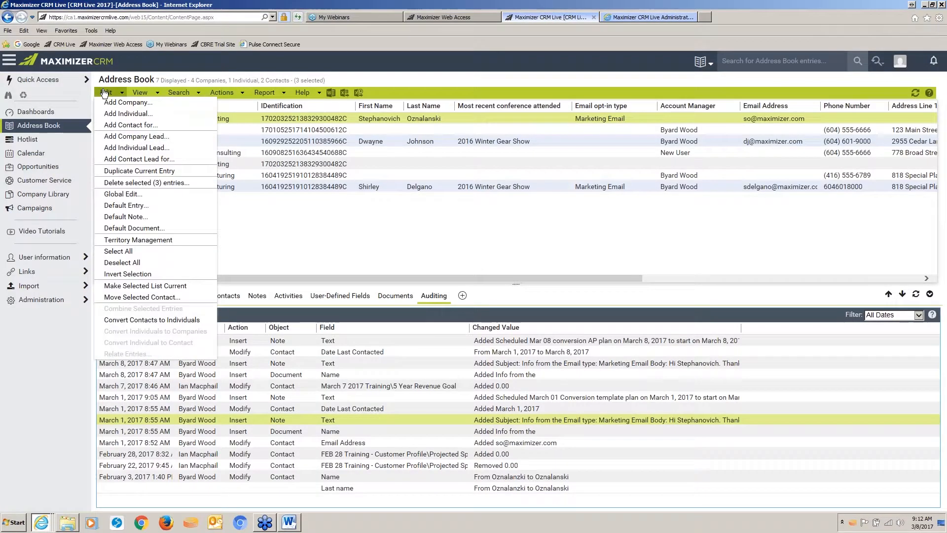
pyautogui.click(121, 200)
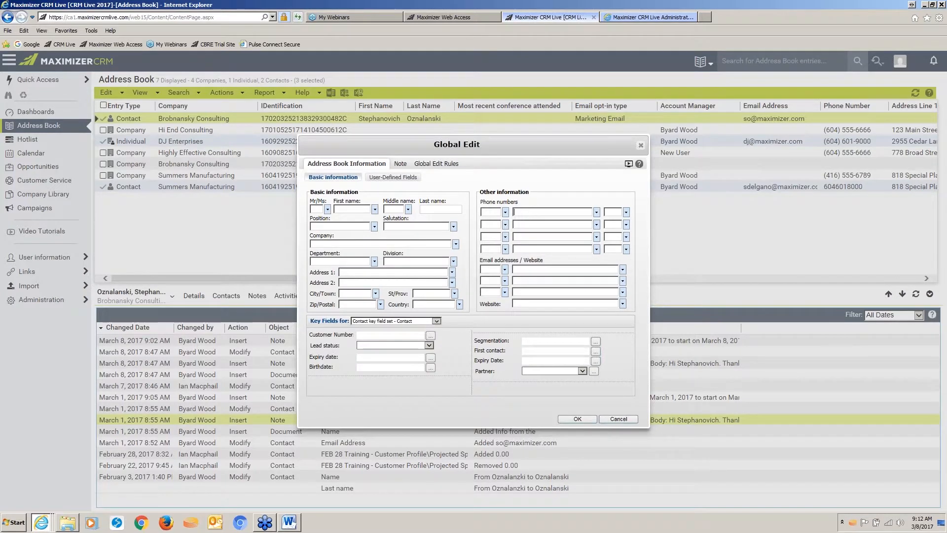
pyautogui.click(513, 212)
pyautogui.write('604')
pyautogui.click(533, 224)
pyautogui.write('250')
pyautogui.click(557, 236)
pyautogui.click(619, 419)
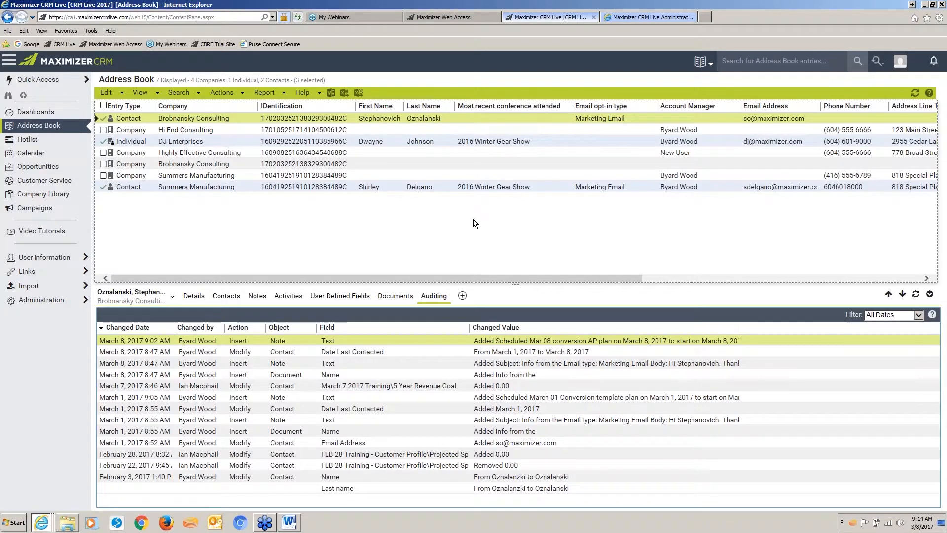
# - Return to the user's access rights, reselect Modify email templates and Modify key fields, and discard the access changes
pyautogui.click(632, 17)
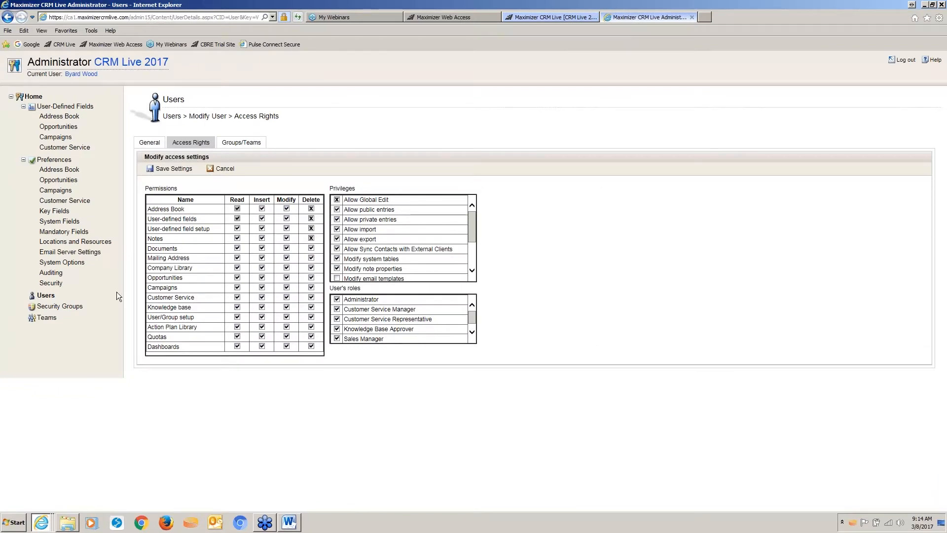
pyautogui.scroll(-2, 339, 224)
pyautogui.click(337, 216)
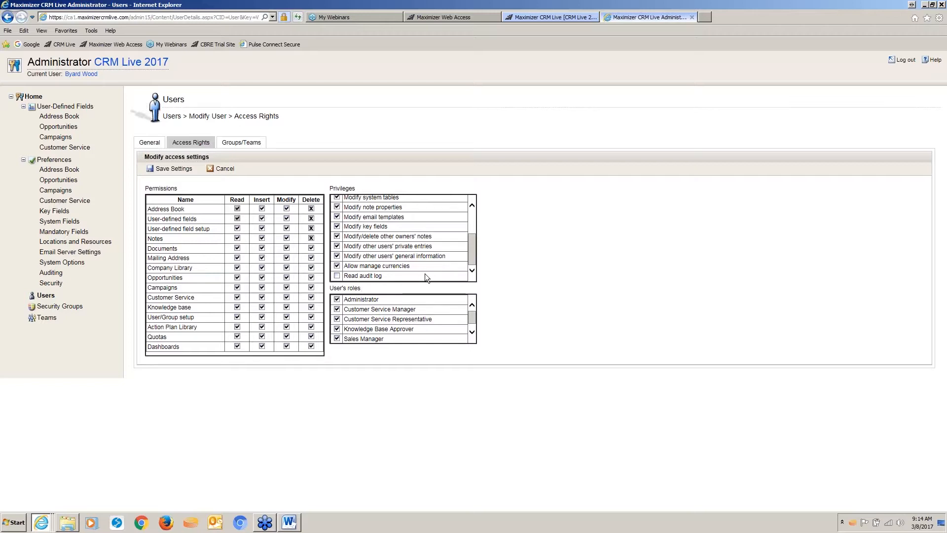
pyautogui.click(222, 169)
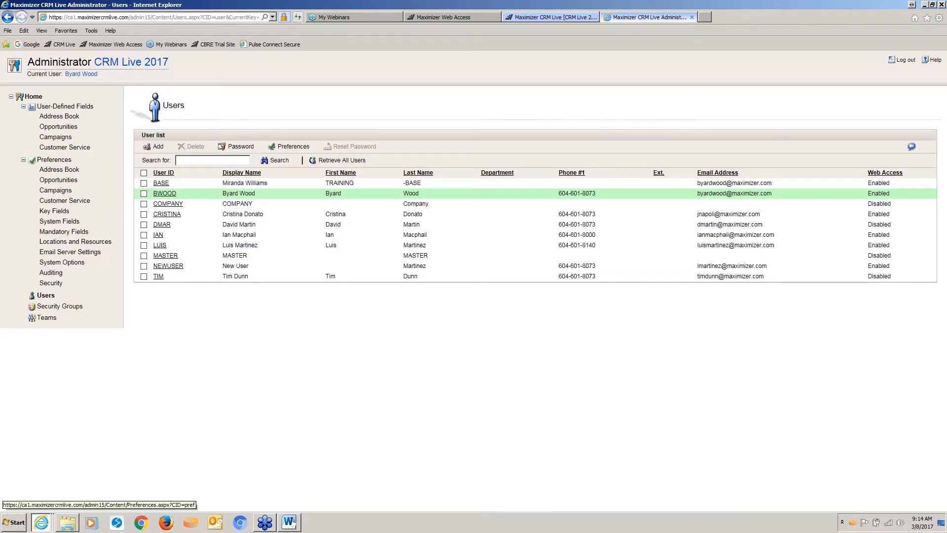
# - Open the Date Last Contacted Automatic Update options for Address Book entries in edit mode
pyautogui.click(62, 173)
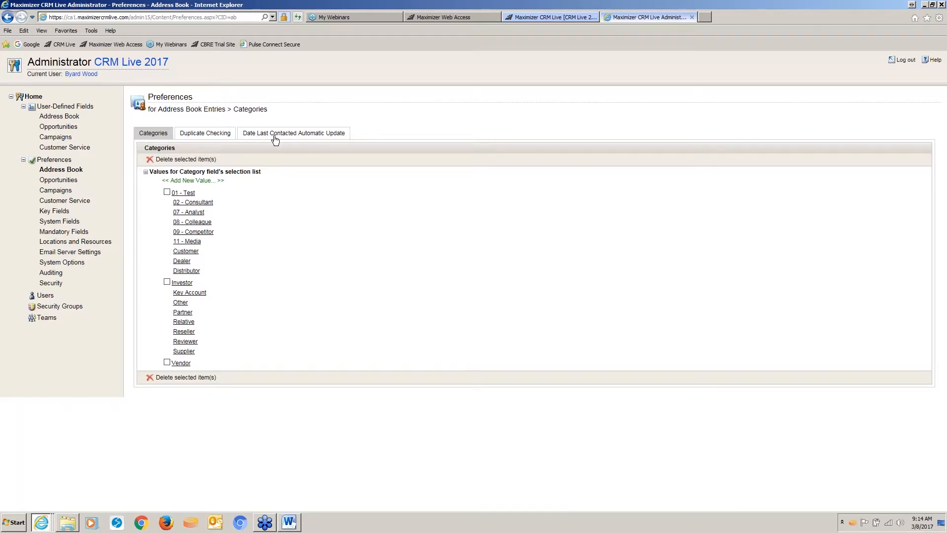
pyautogui.click(306, 138)
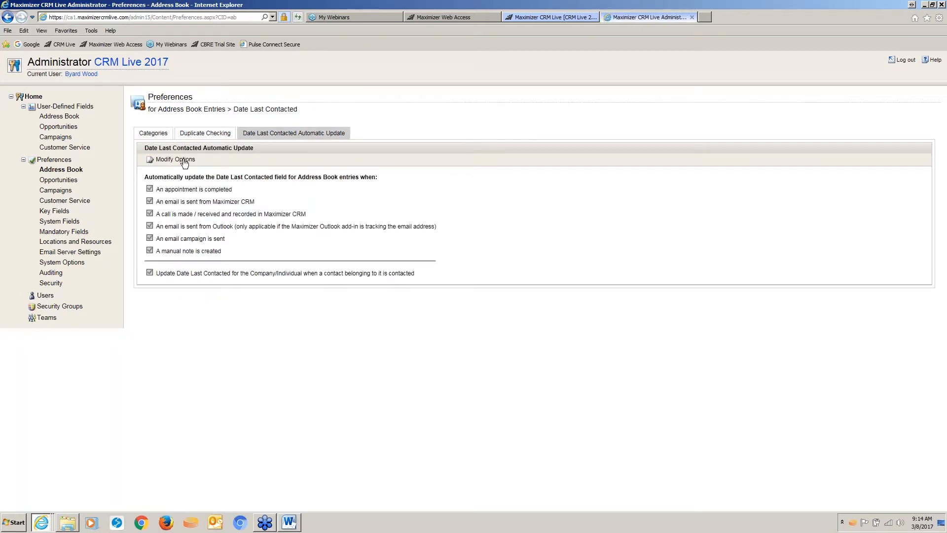
pyautogui.click(184, 161)
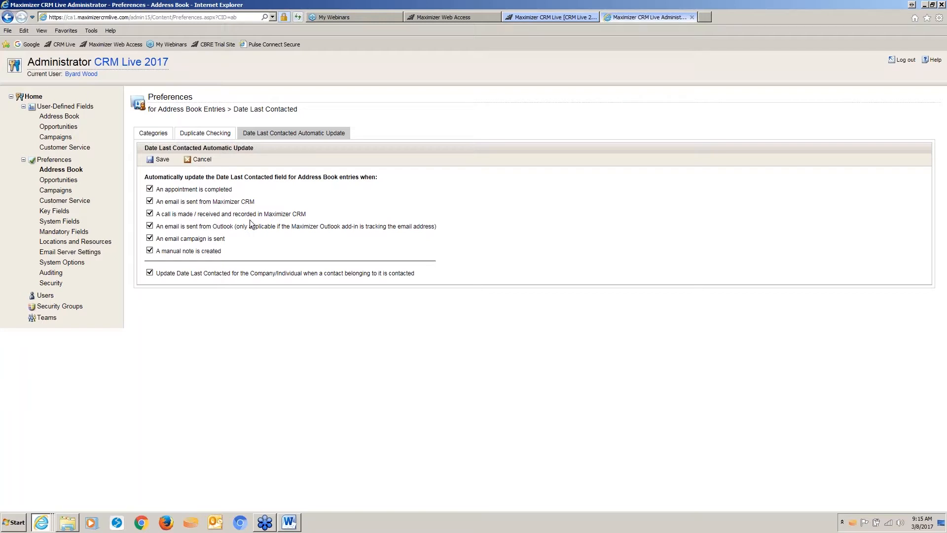
# - Check the Actions commands in the Address Book, and return to the Date Last Contacted options
pyautogui.click(546, 17)
pyautogui.click(224, 93)
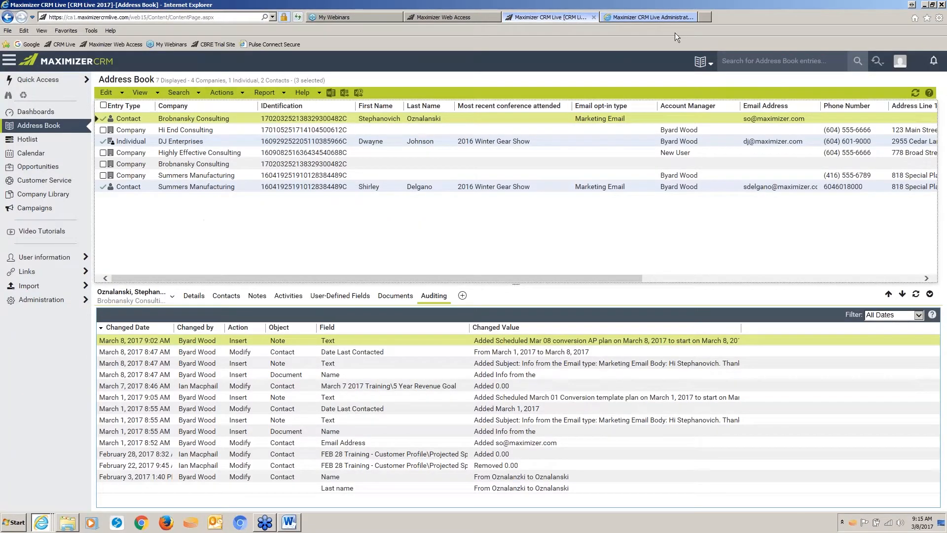
pyautogui.click(645, 17)
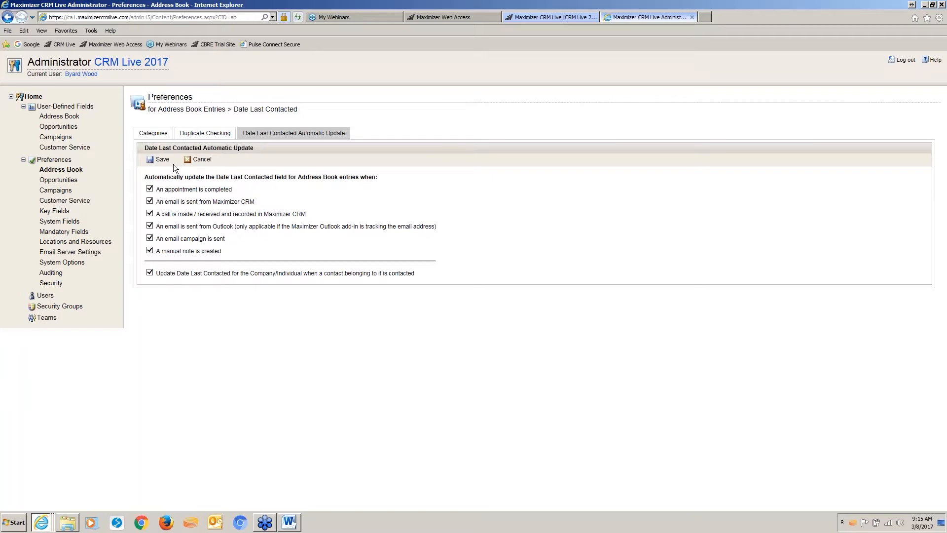
# - Save the Date Last Contacted update options with all triggers enabled, and switch back to the Address Book
pyautogui.click(160, 159)
pyautogui.click(543, 19)
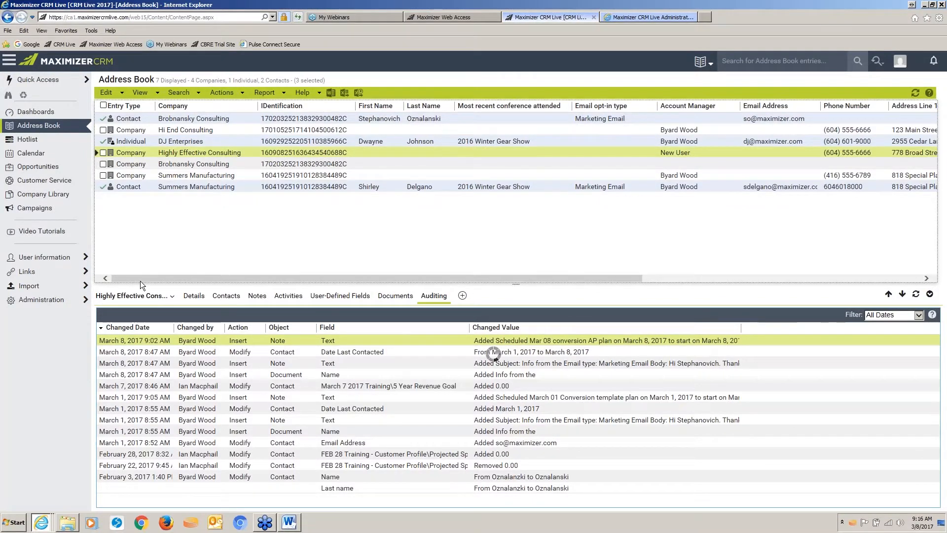
# - View the first contact listed under Highly Effective Consulting, and retrieve all contacts of that company into the Address Book list
pyautogui.click(140, 296)
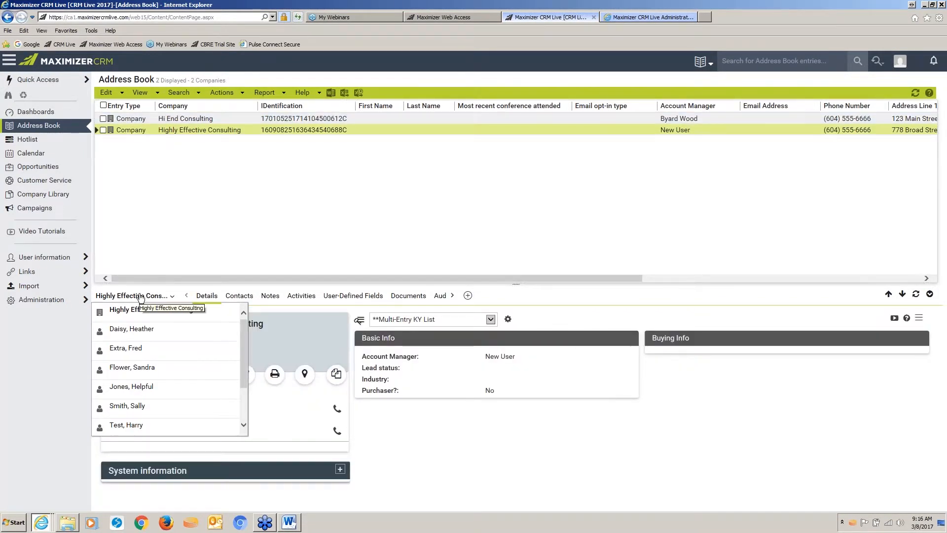
pyautogui.click(140, 333)
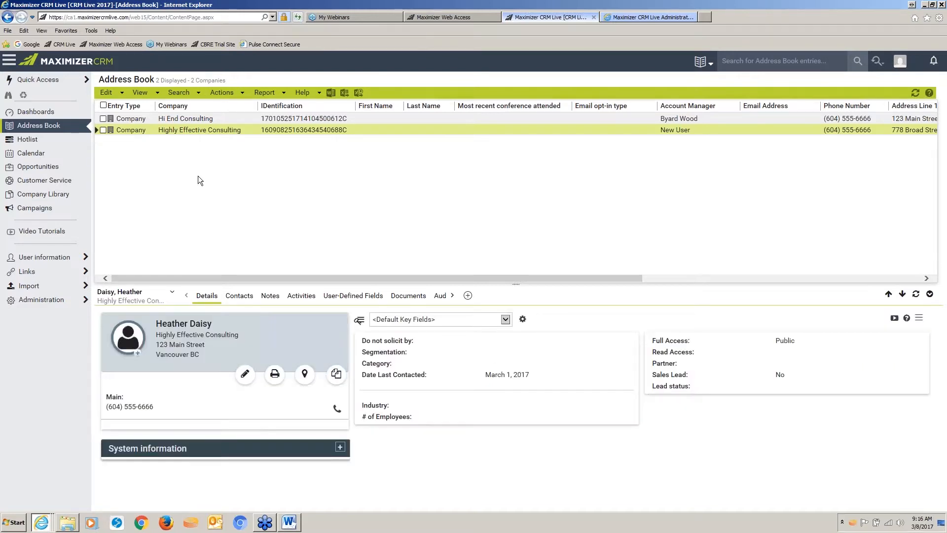
pyautogui.click(103, 130)
pyautogui.click(183, 94)
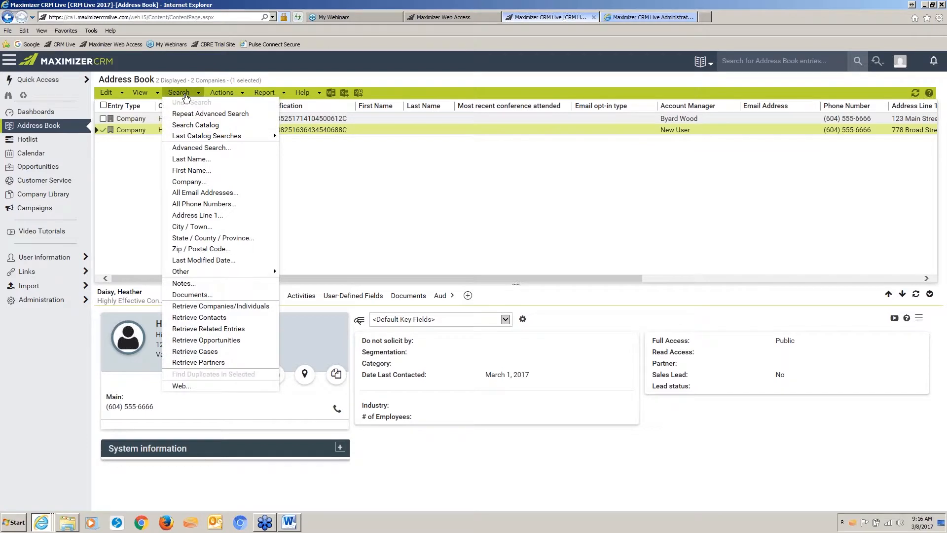
pyautogui.click(199, 317)
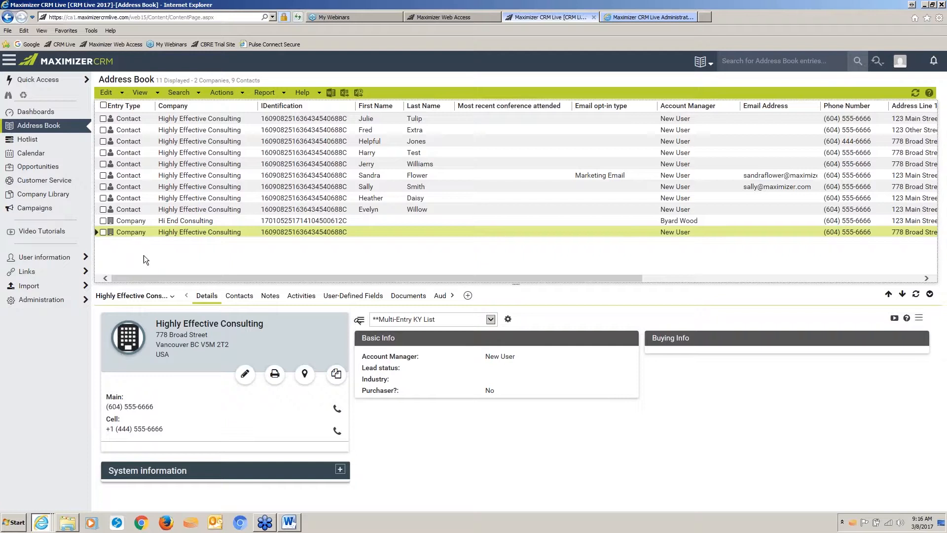
# - Convert the eighth Highly Effective Consulting contact in the list to an Individual, using the existing address for the new record
pyautogui.click(103, 198)
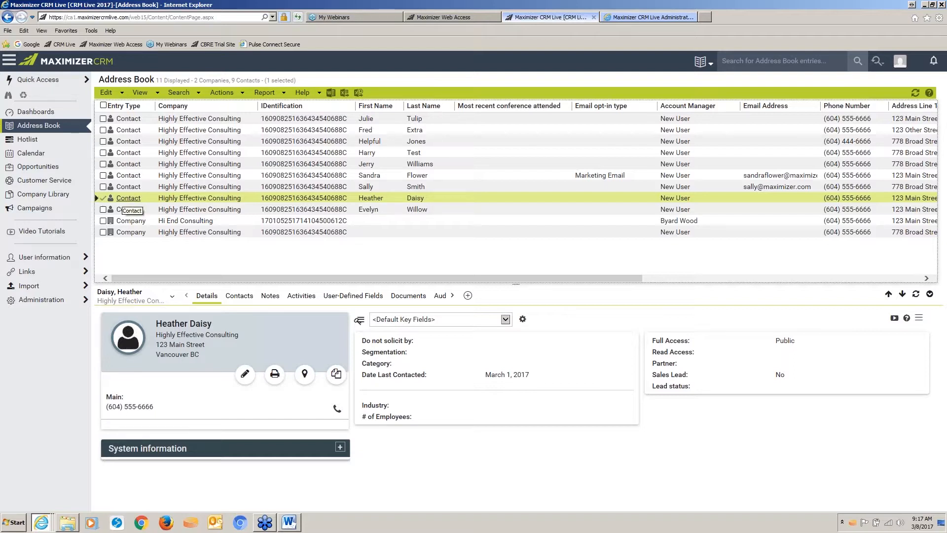
pyautogui.click(106, 93)
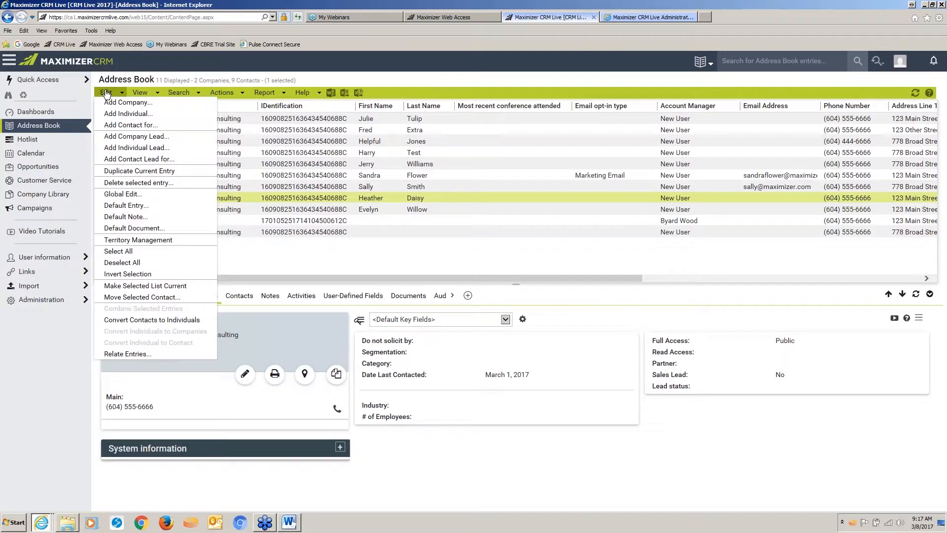
pyautogui.click(157, 320)
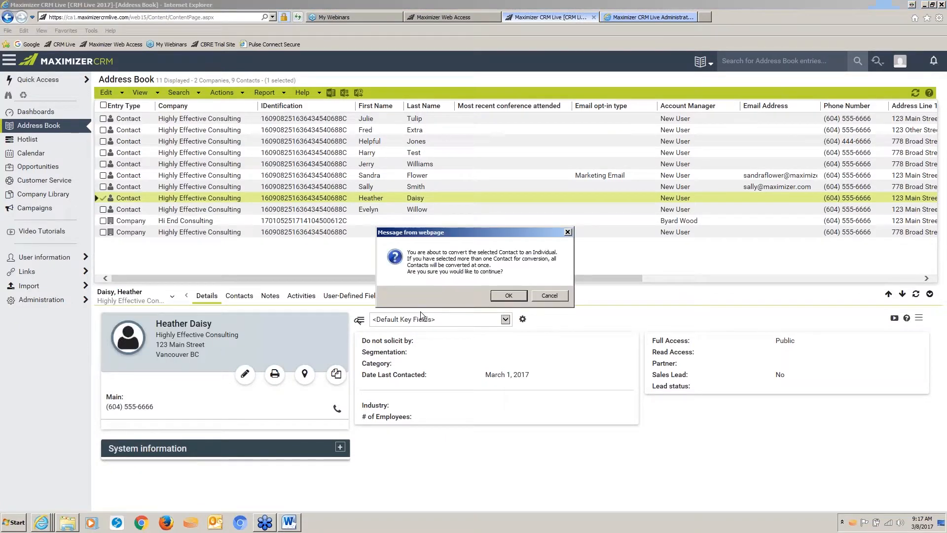
pyautogui.click(509, 295)
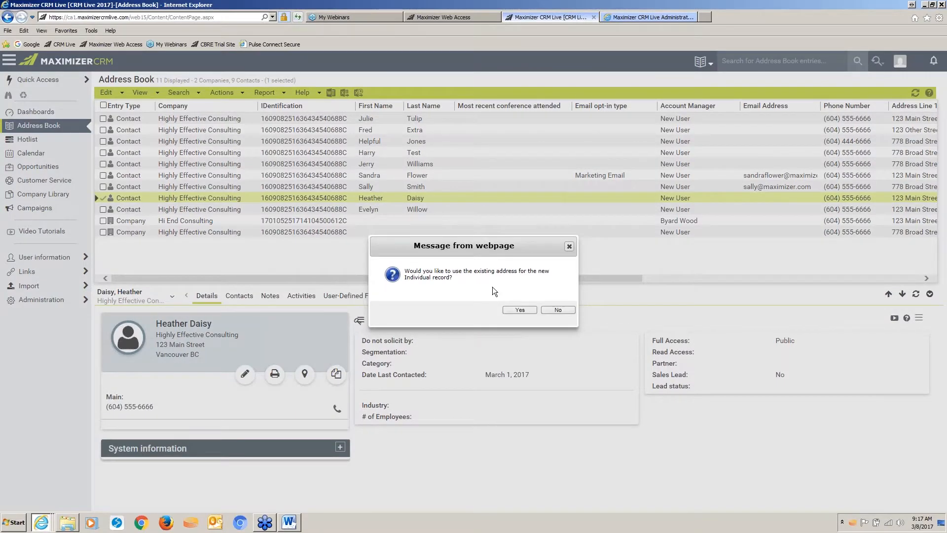
pyautogui.click(520, 311)
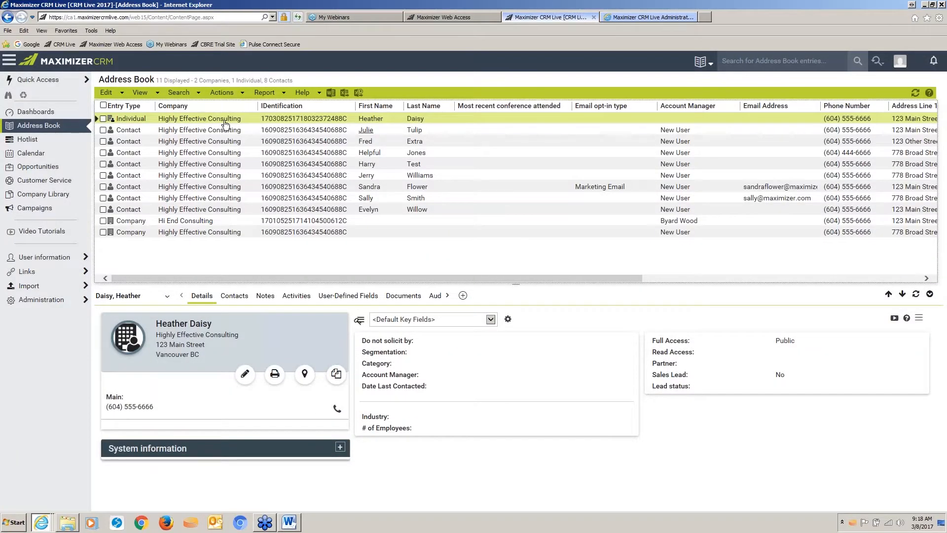
# - Make the converted Individual, Hi End Consulting and the Highly Effective Consulting company the current list, and clear the selection
pyautogui.click(104, 119)
pyautogui.click(102, 221)
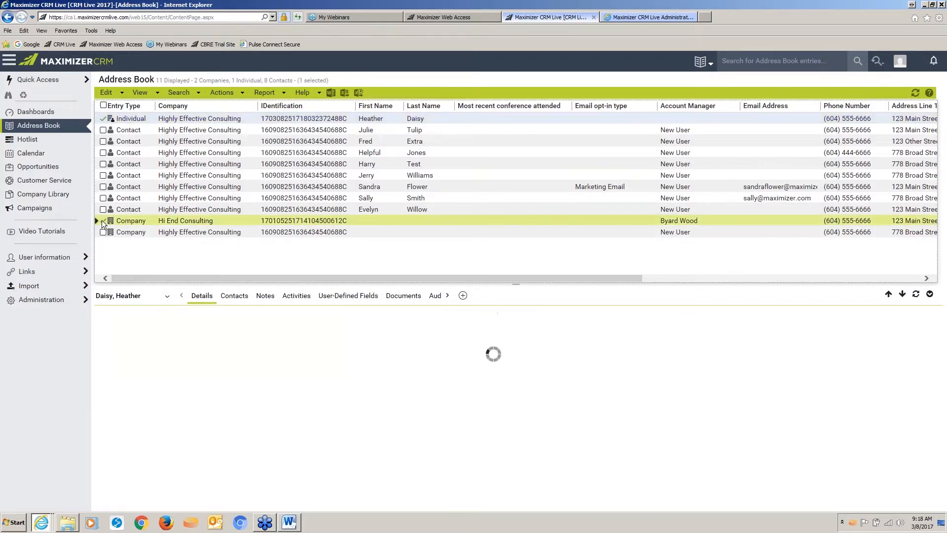
pyautogui.click(103, 232)
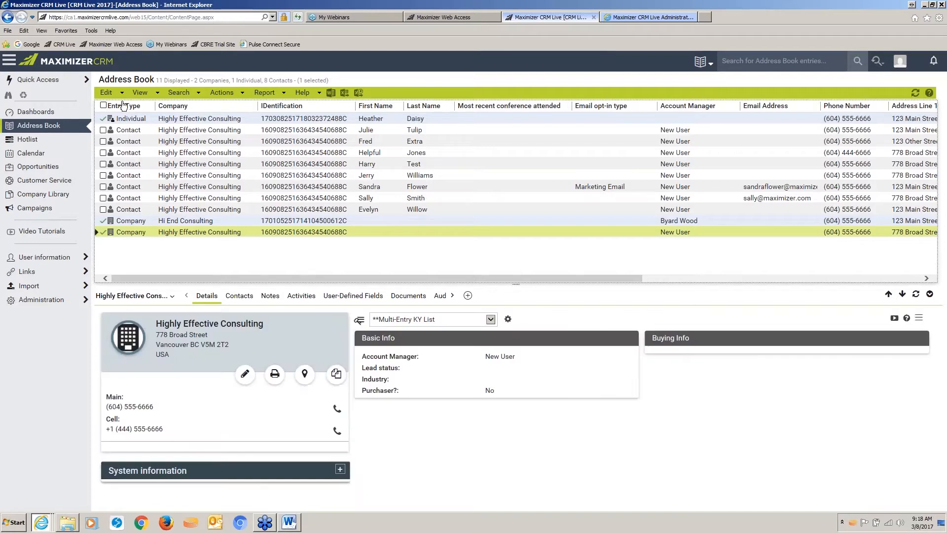
pyautogui.click(107, 93)
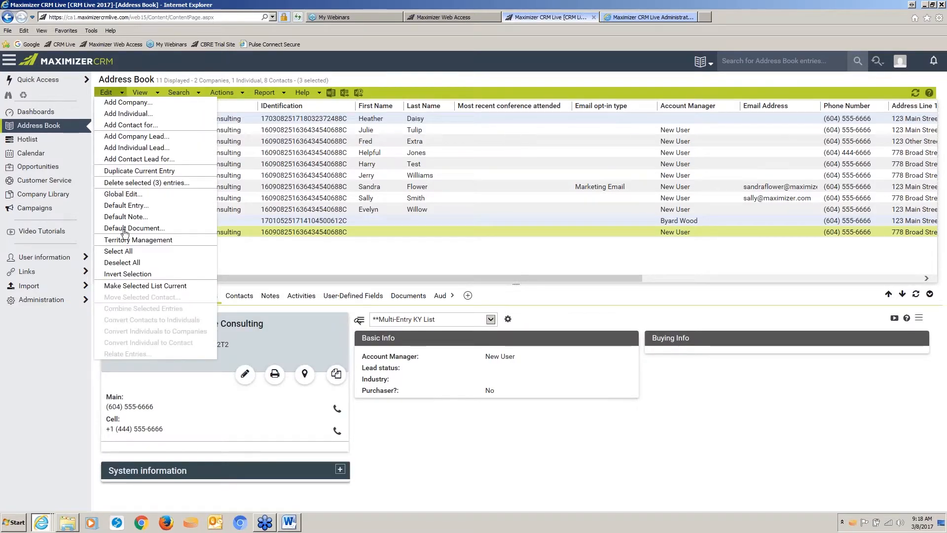
pyautogui.click(128, 287)
pyautogui.click(105, 105)
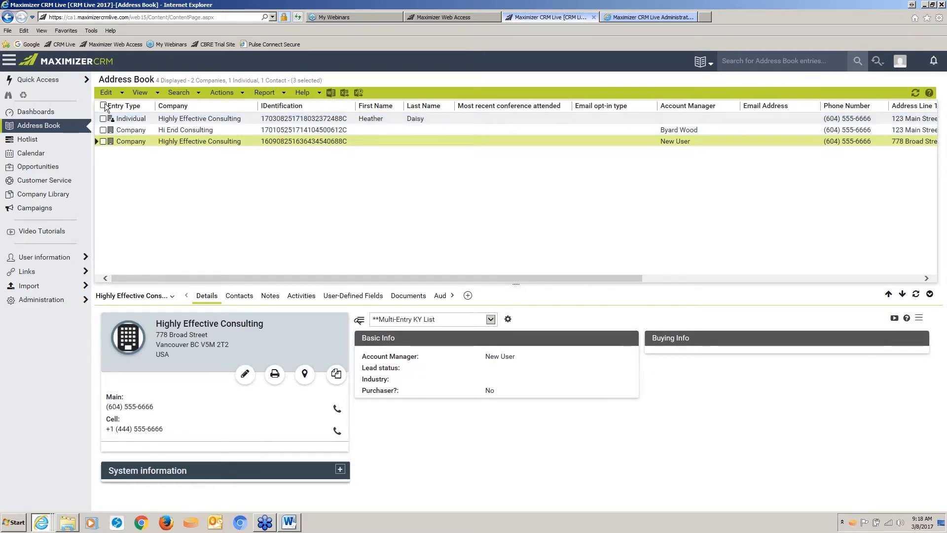
# - Narrow the current list to just the Individual and the Highly Effective Consulting company, and deselect both entries
pyautogui.click(248, 118)
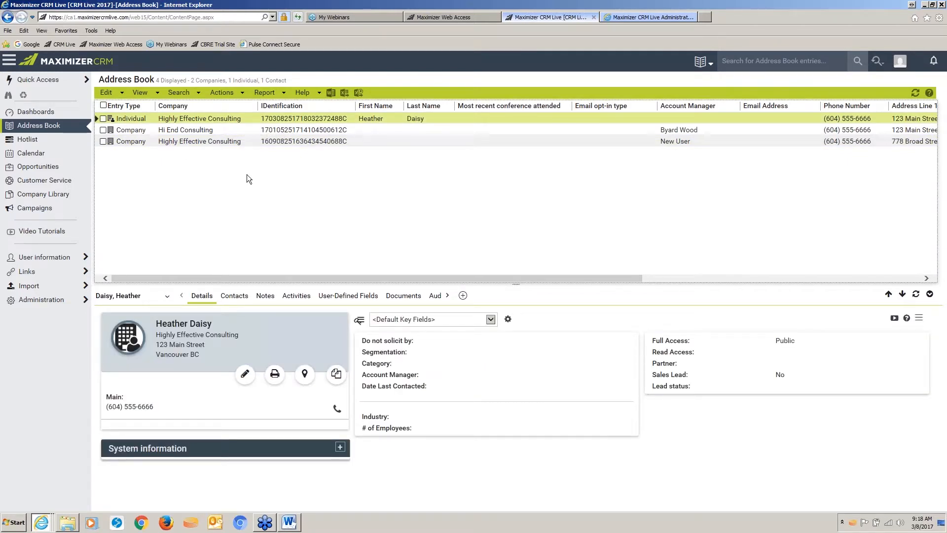
pyautogui.click(103, 119)
pyautogui.click(102, 141)
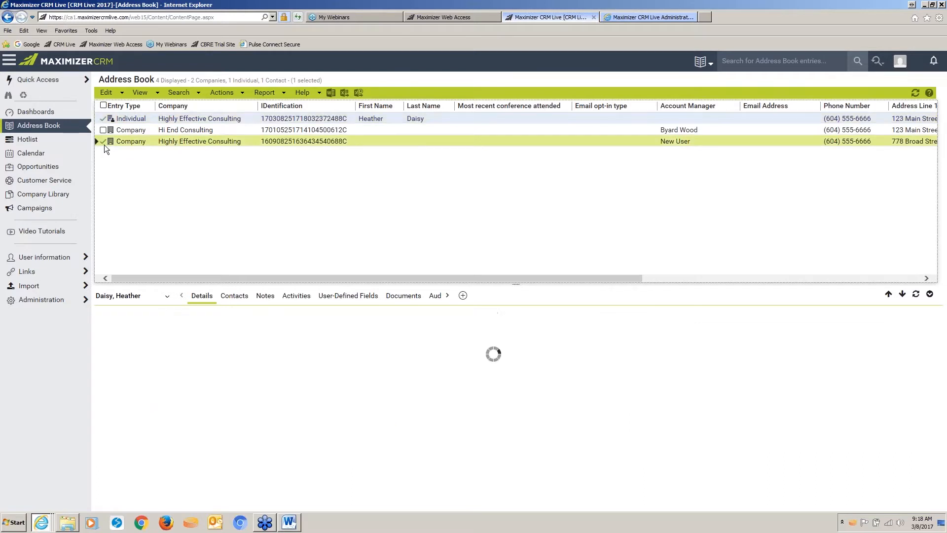
pyautogui.click(106, 93)
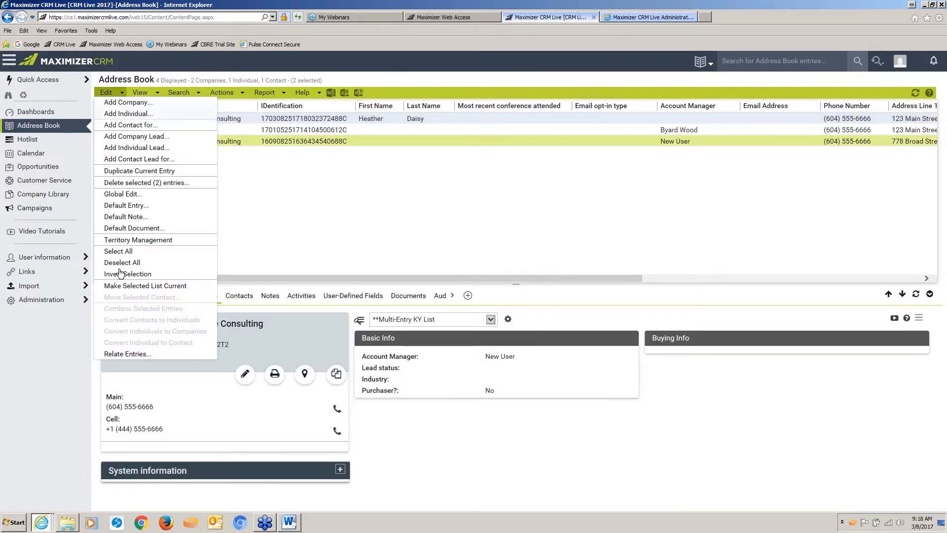
pyautogui.click(131, 286)
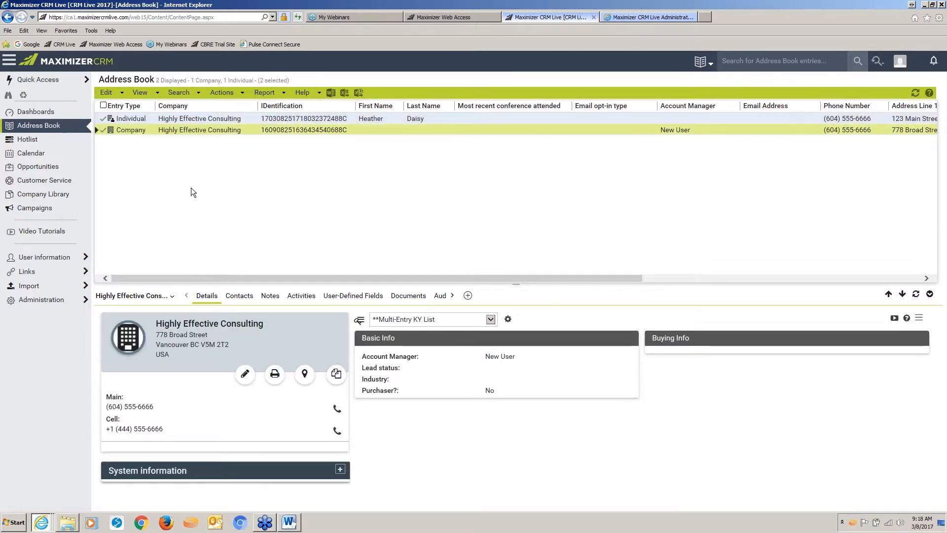
pyautogui.click(104, 105)
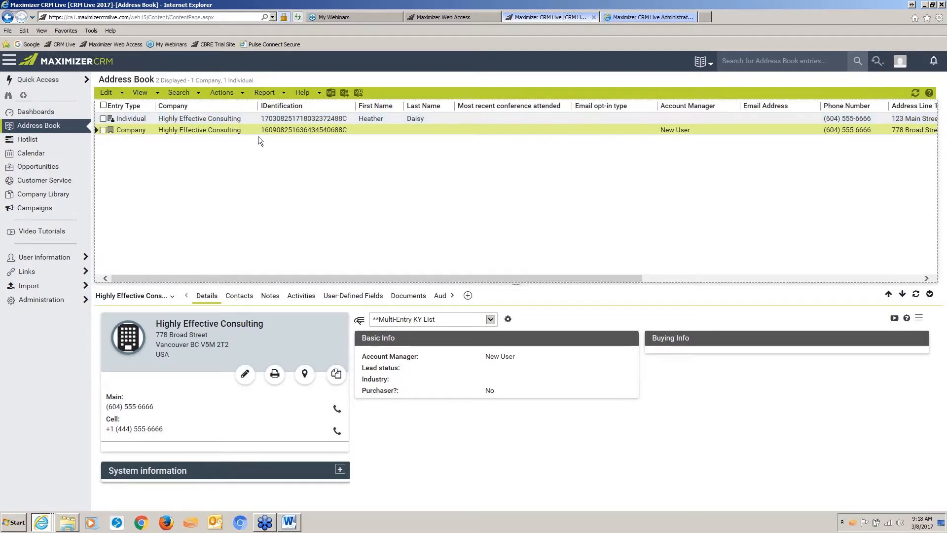
# - Edit the Individual's details, setting the company name to Alternative Consulting and the position to Writer, and save the record
pyautogui.click(256, 122)
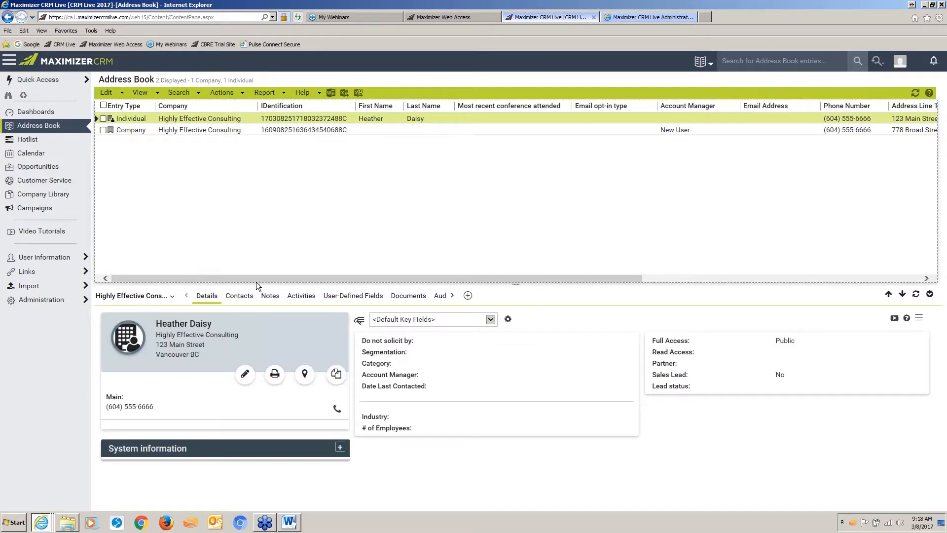
pyautogui.click(245, 374)
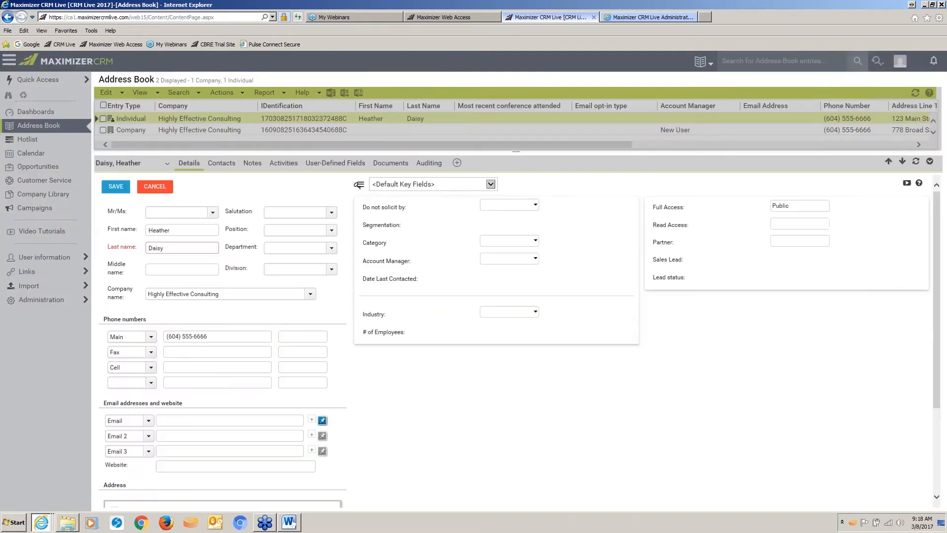
pyautogui.click(185, 296)
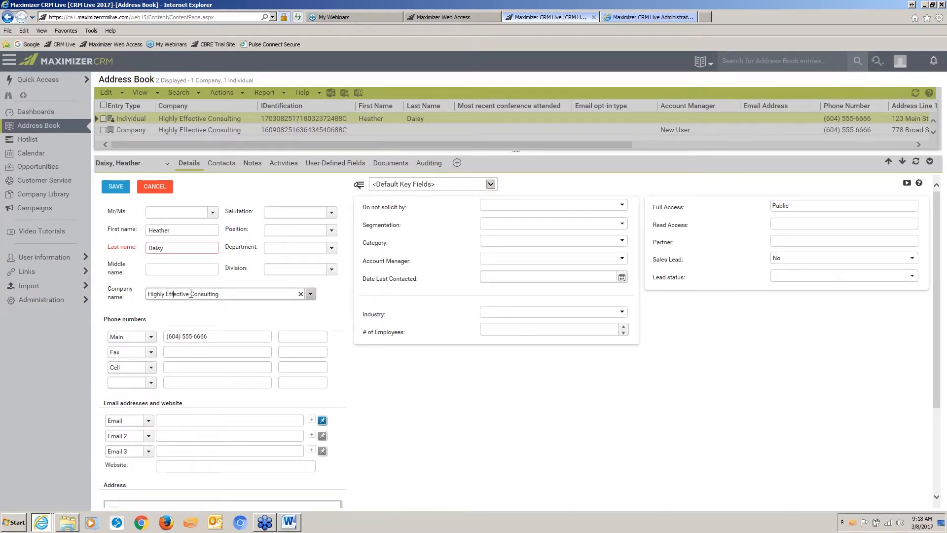
pyautogui.moveTo(191, 294); pyautogui.dragTo(127, 293)
pyautogui.write('Alternative')
pyautogui.click(325, 232)
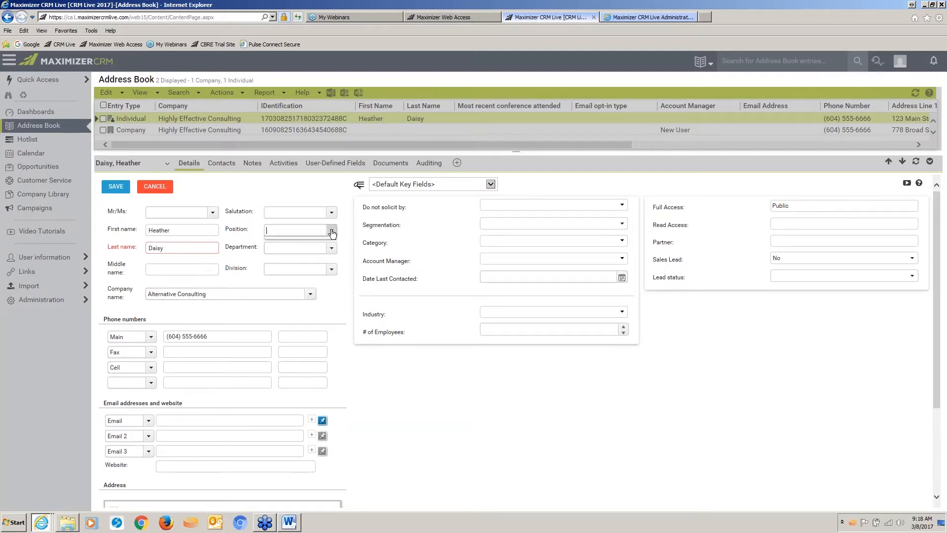
pyautogui.click(286, 331)
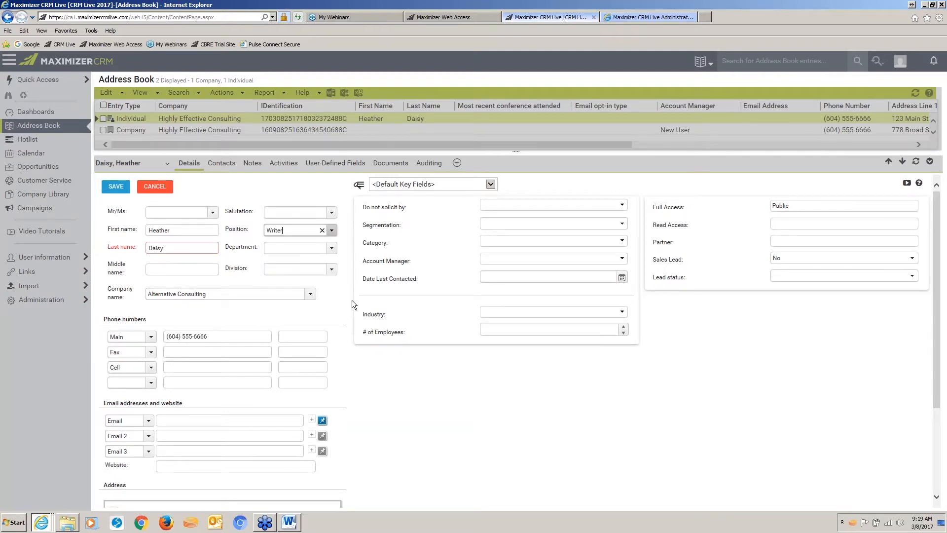
pyautogui.click(117, 187)
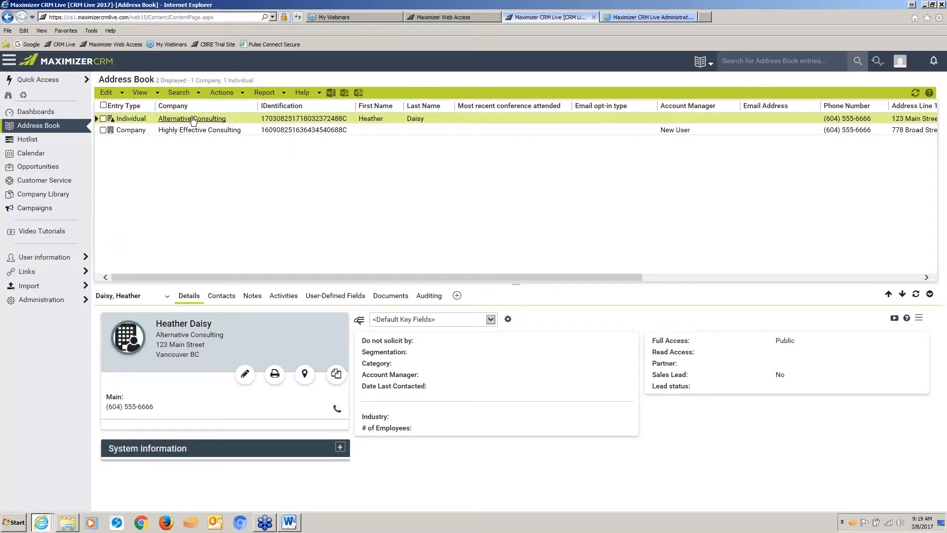
# - Add a contact under the Alternative Consulting Individual, entering the contact's first and last name, and save it
pyautogui.click(106, 92)
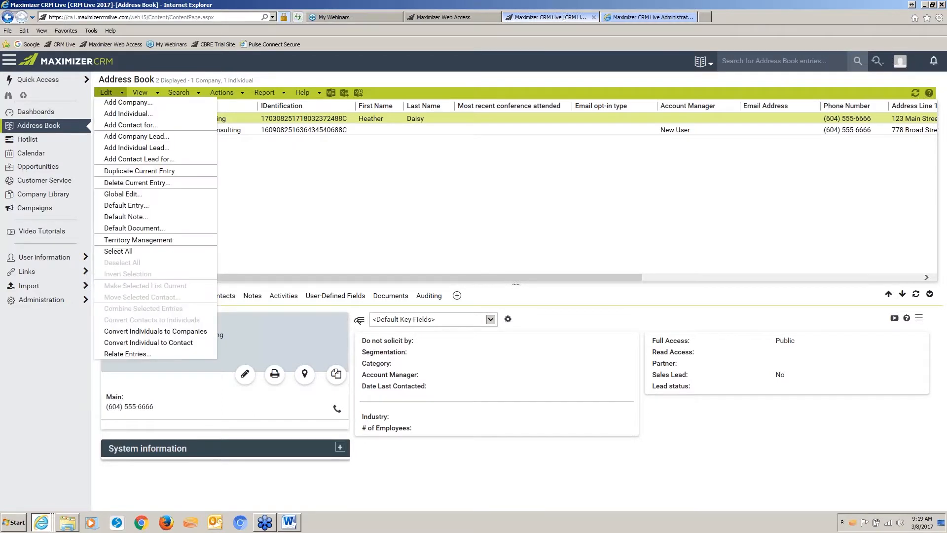
pyautogui.click(132, 126)
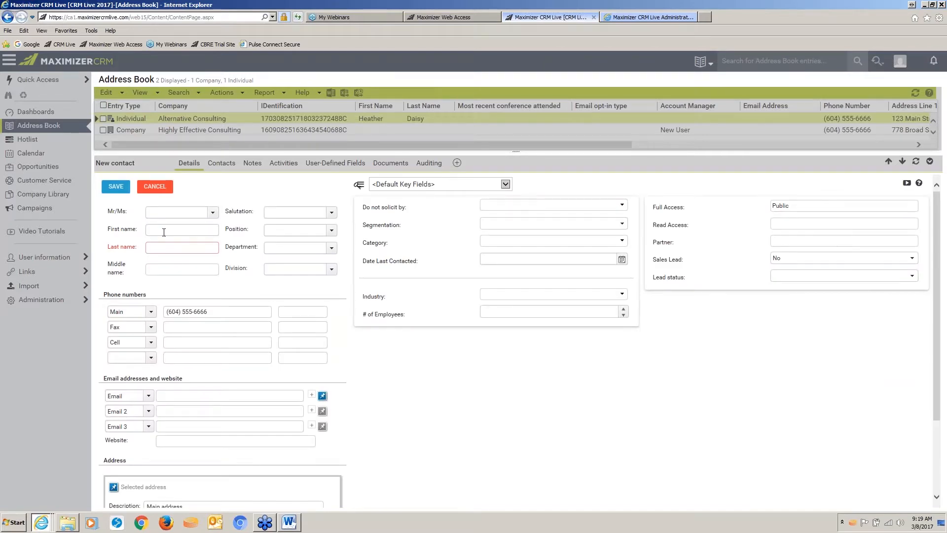
pyautogui.click(168, 230)
pyautogui.write('Bilk')
pyautogui.press('BackSpace')
pyautogui.write('l')
pyautogui.press('Tab')
pyautogui.write('Smithers')
pyautogui.click(116, 187)
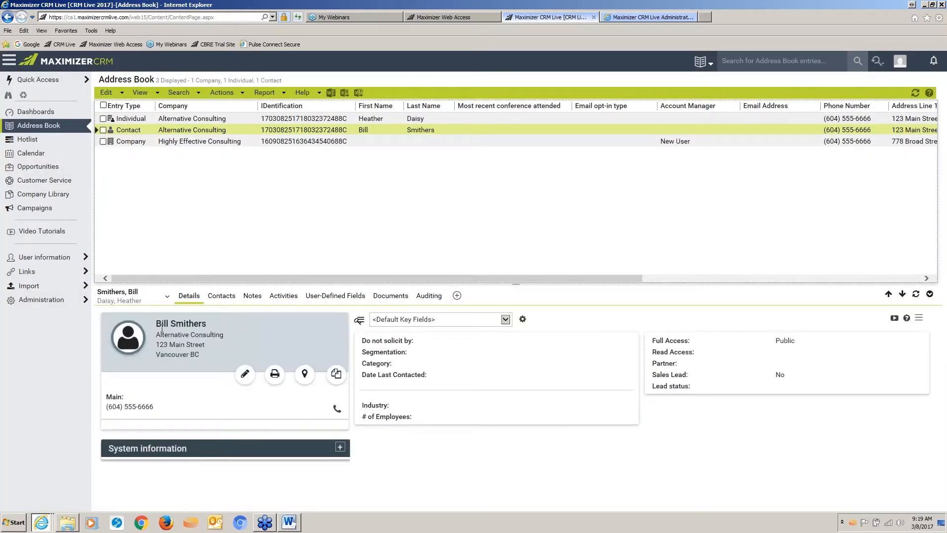
# - Convert the Alternative Consulting Individual to a Company and confirm the conversion
pyautogui.click(167, 296)
pyautogui.click(98, 119)
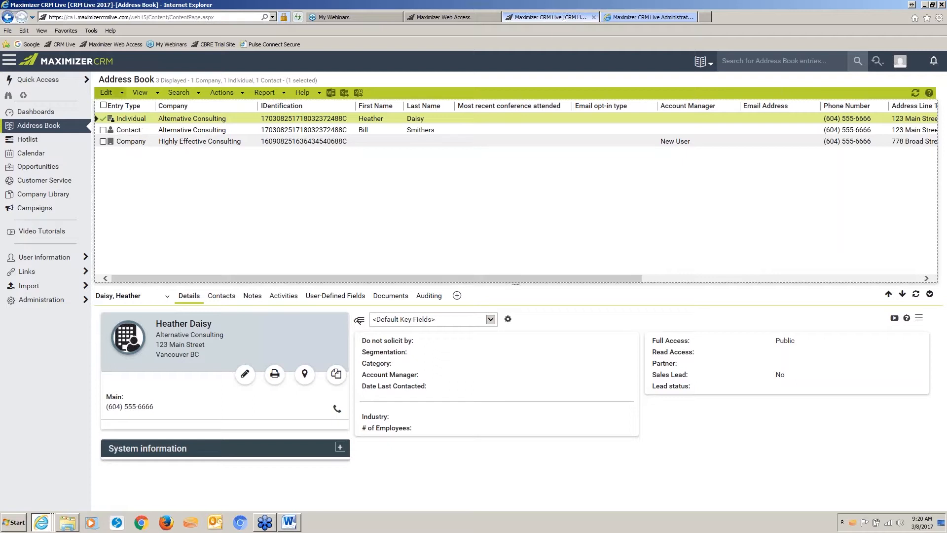
pyautogui.click(107, 95)
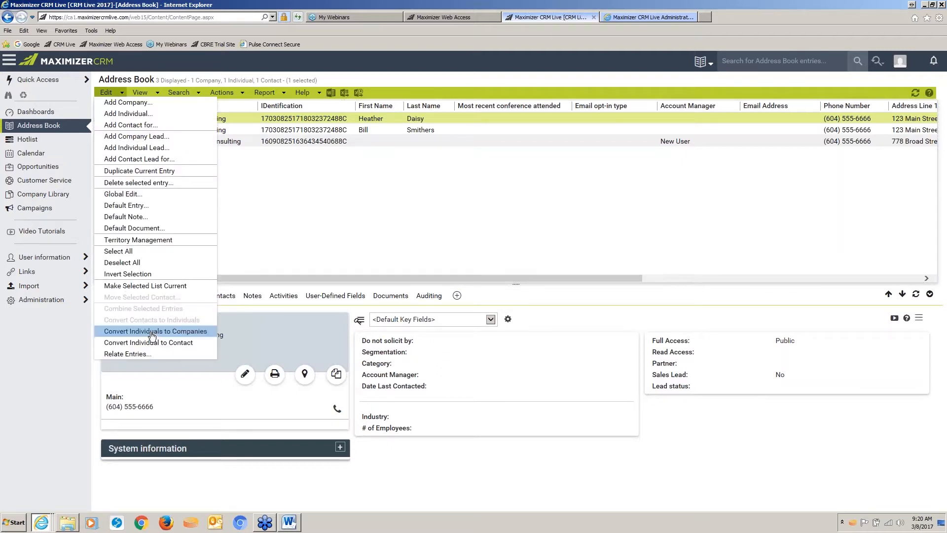
pyautogui.click(151, 332)
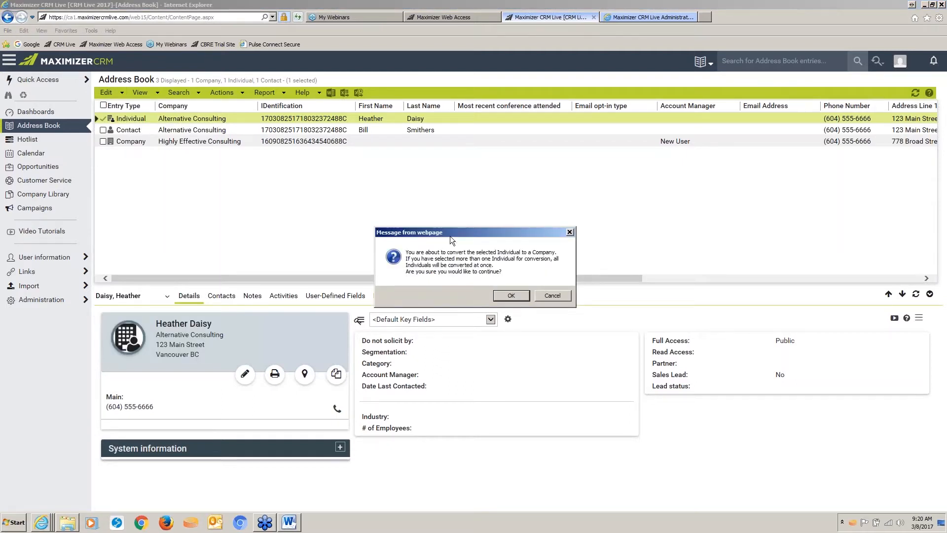
pyautogui.click(507, 293)
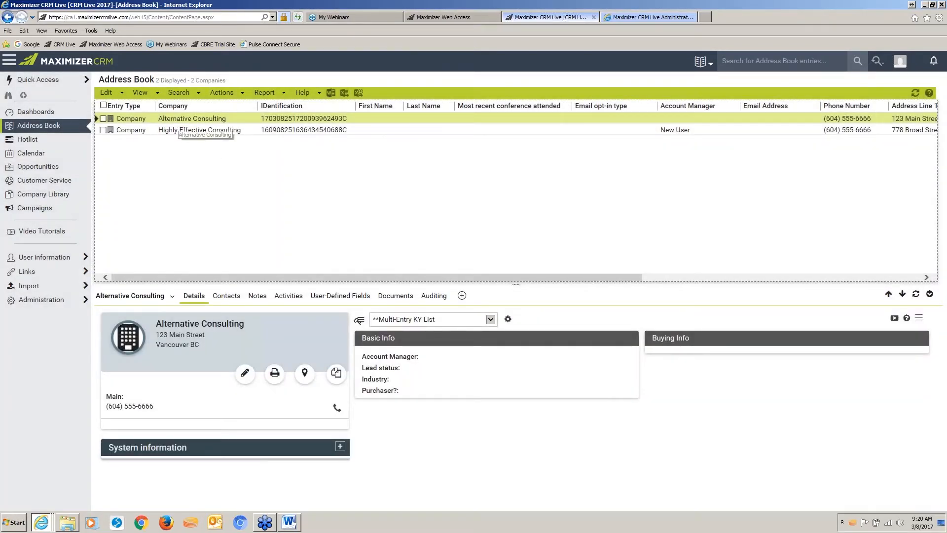
# - Open the second contact listed under the Alternative Consulting company, and show that contact's notes
pyautogui.click(141, 296)
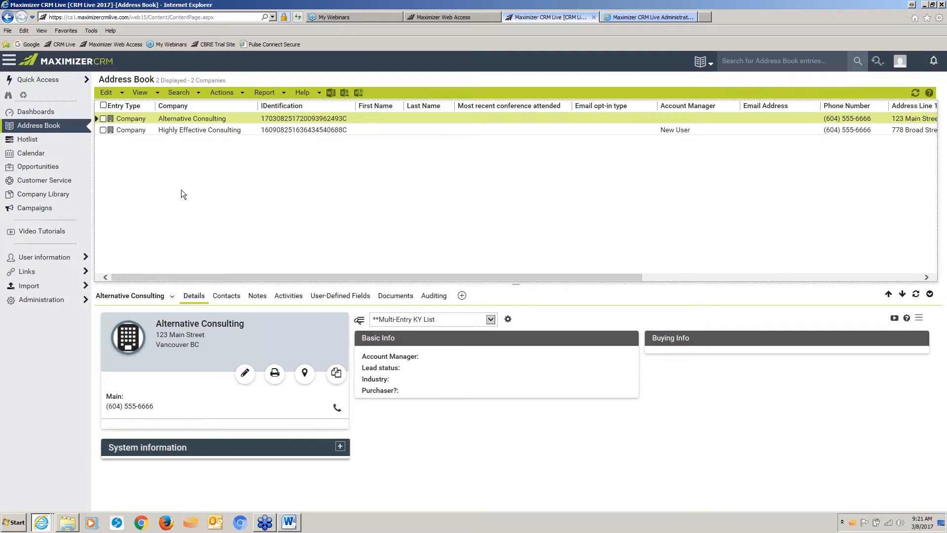
pyautogui.click(170, 296)
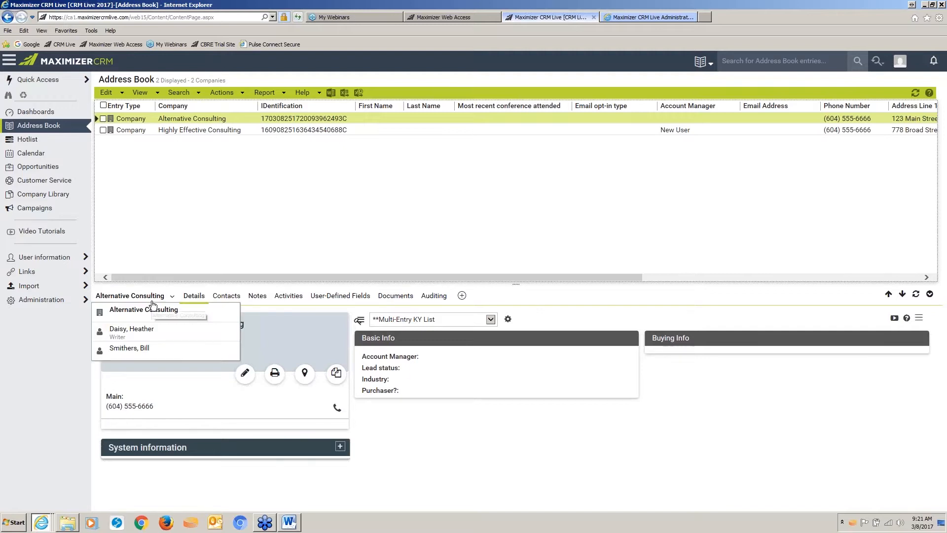
pyautogui.click(151, 349)
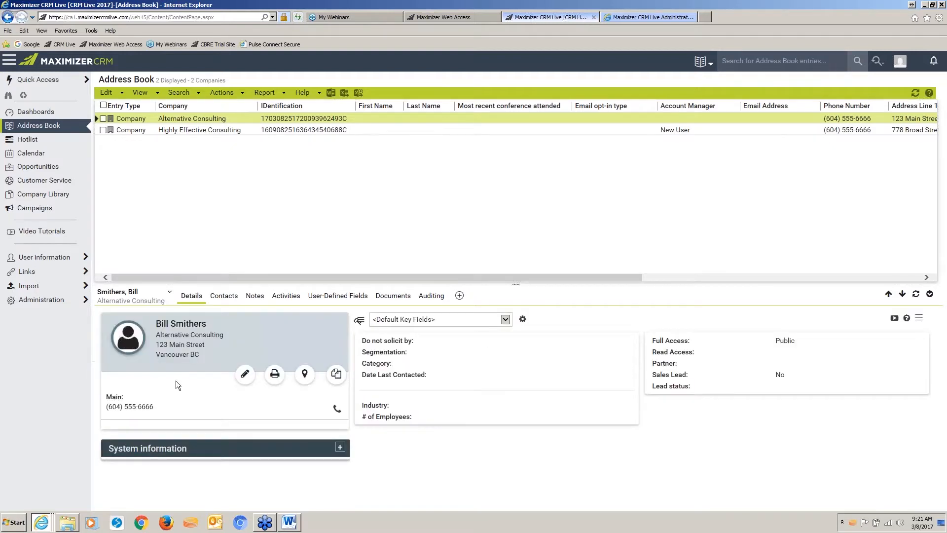
pyautogui.click(253, 297)
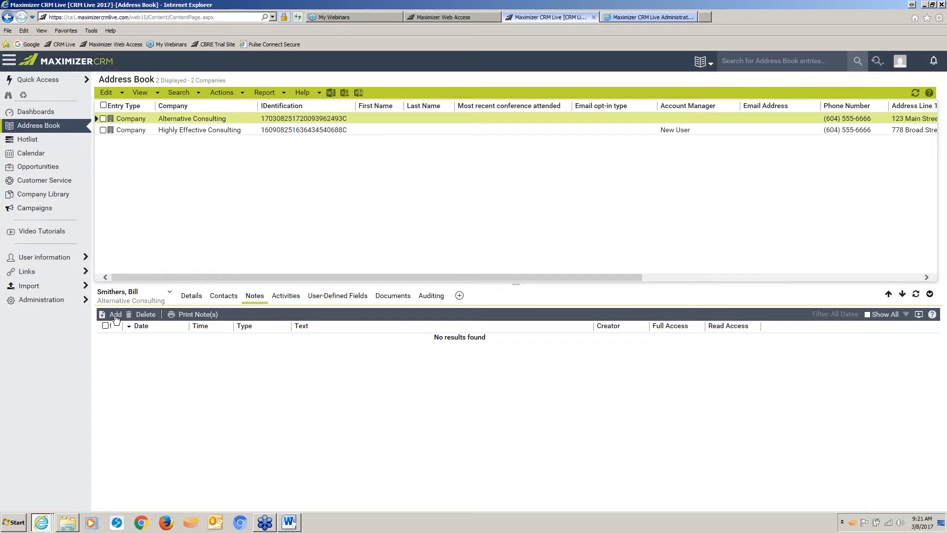
# - Add a note reading "Note before the merger" to the open contact and save it
pyautogui.click(115, 316)
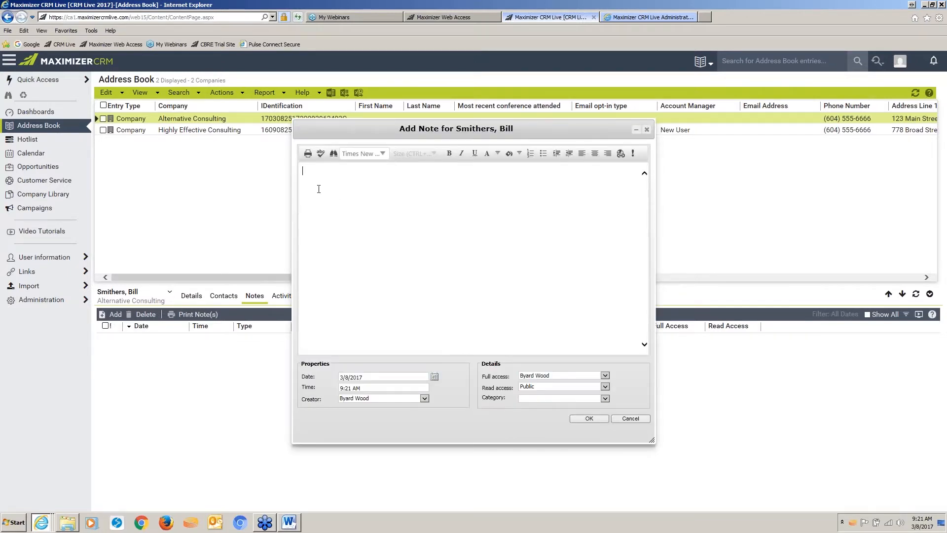
pyautogui.write('Note before ')
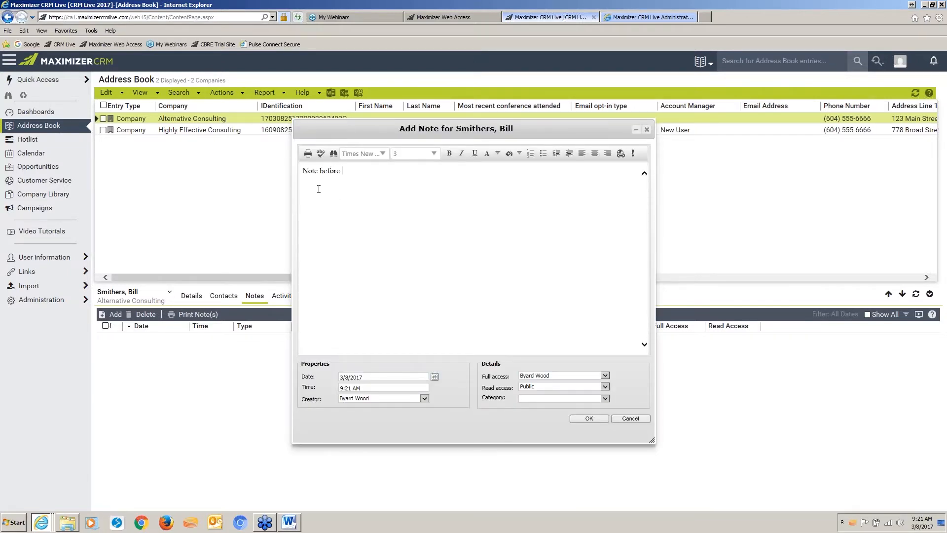
pyautogui.write('the merger')
pyautogui.click(589, 418)
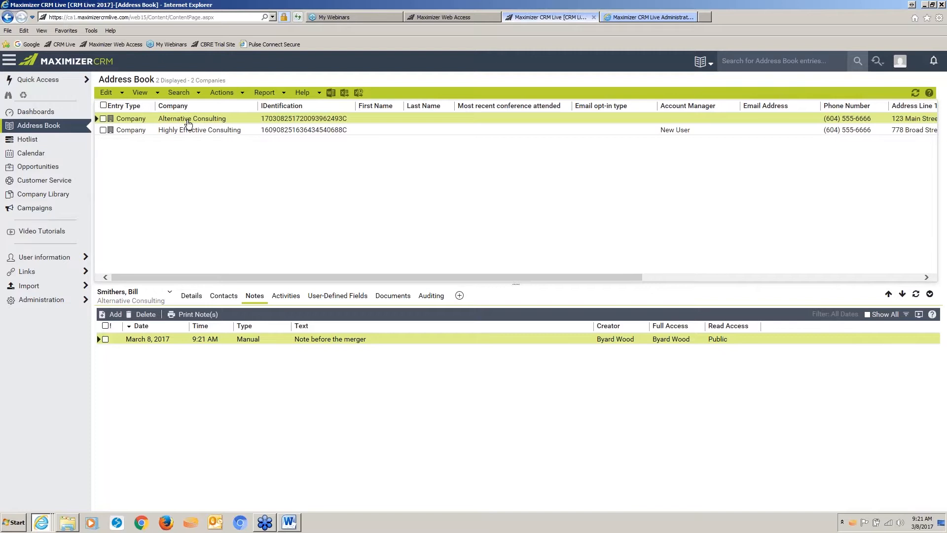
# - Rename the Alternative Consulting company entry to Highly Effective Consulting and save the record
pyautogui.click(209, 119)
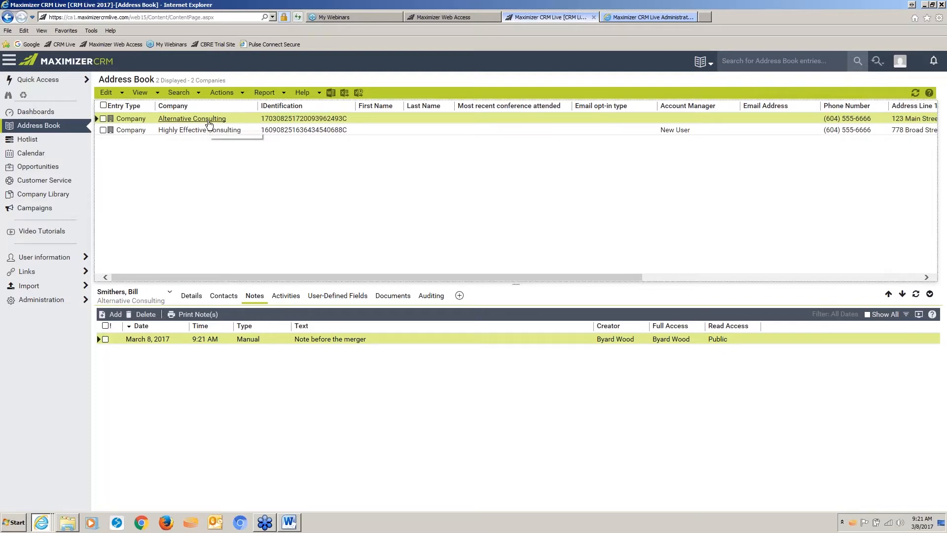
pyautogui.click(143, 296)
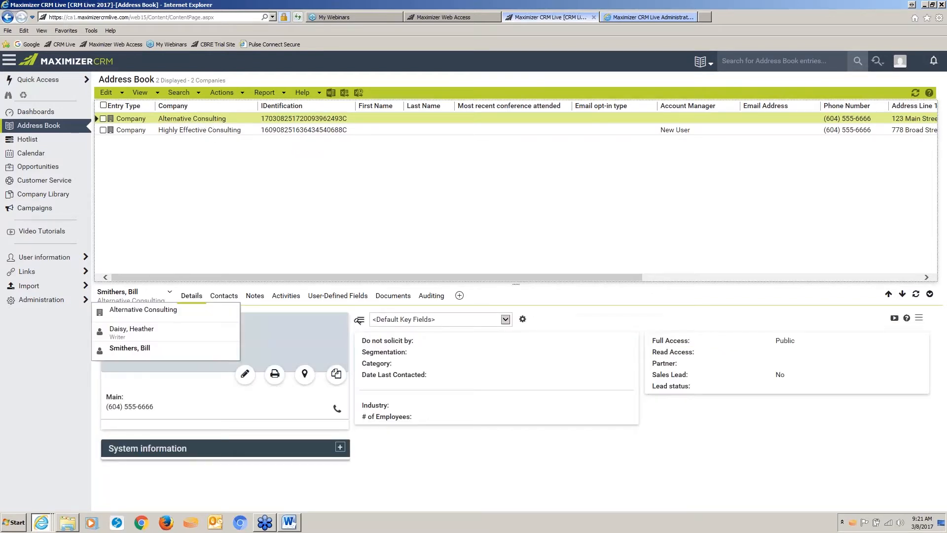
pyautogui.click(144, 319)
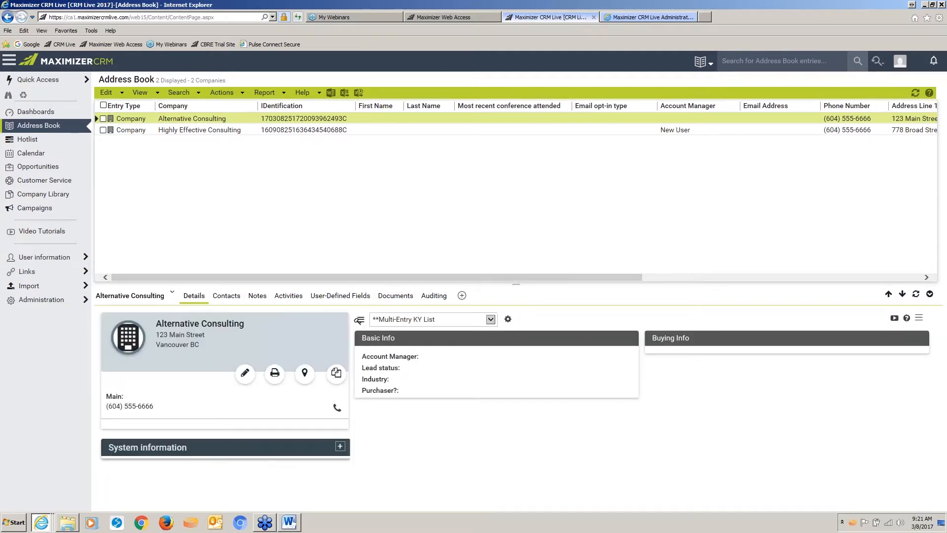
pyautogui.click(244, 374)
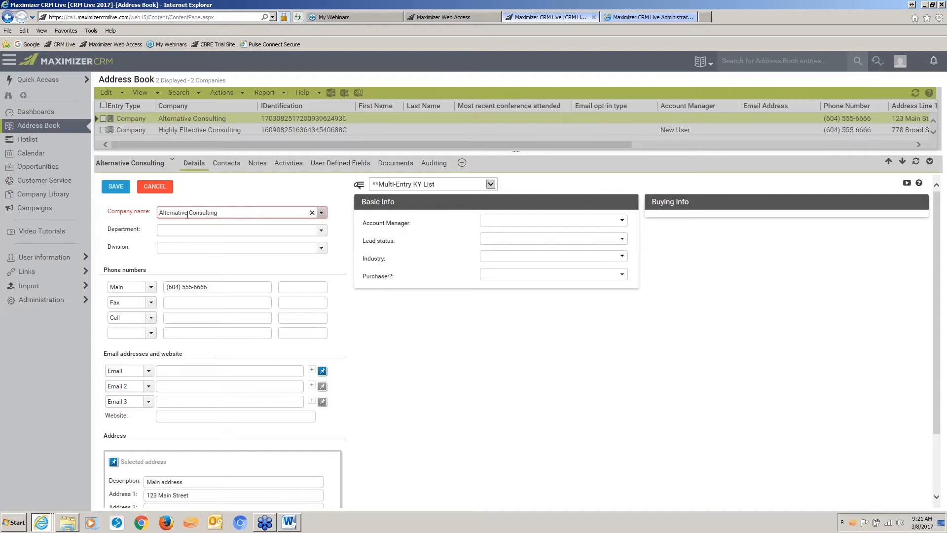
pyautogui.moveTo(188, 214); pyautogui.dragTo(132, 207)
pyautogui.write('Highly Effective')
pyautogui.click(119, 188)
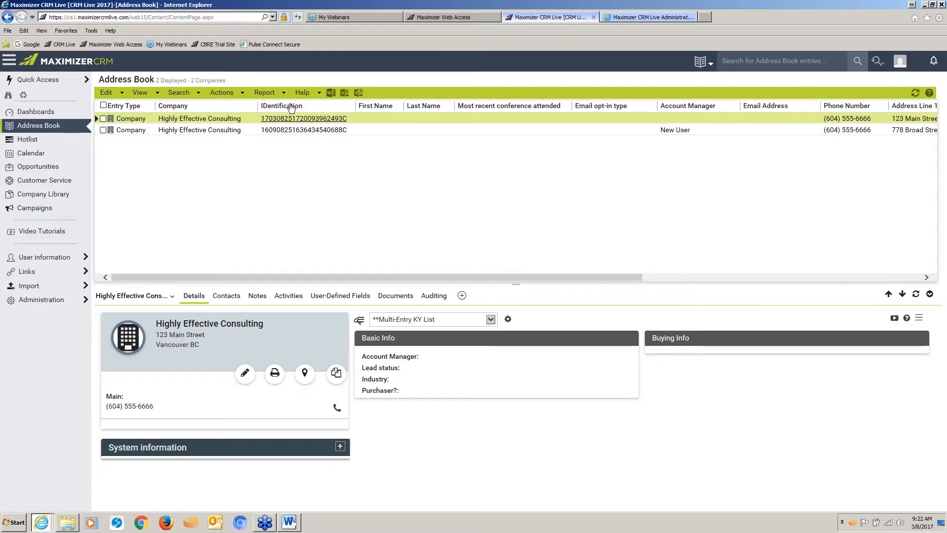
# - Combine the 123 Main Street company into the 778 Broad Street Highly Effective Consulting entry, creating alternate mailing addresses without deleting the source entry
pyautogui.click(357, 131)
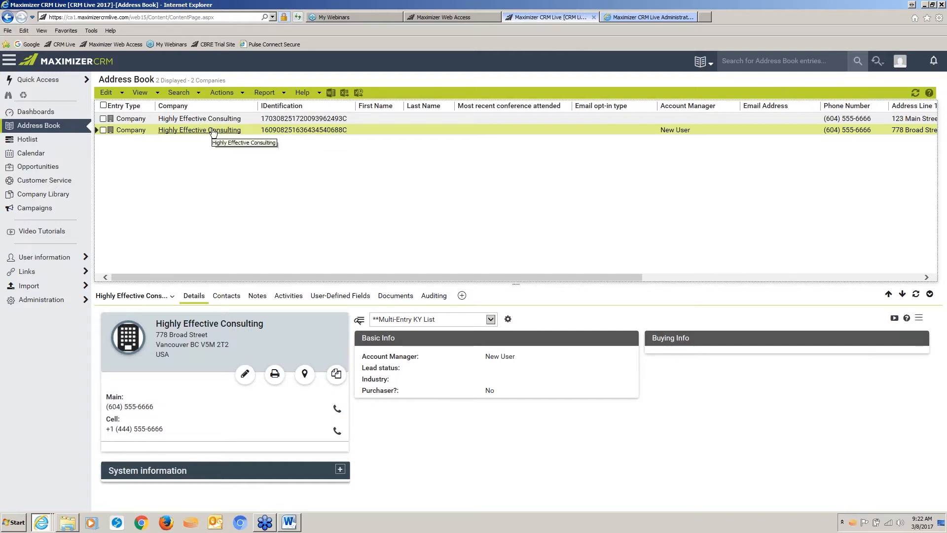
pyautogui.click(103, 119)
pyautogui.click(103, 130)
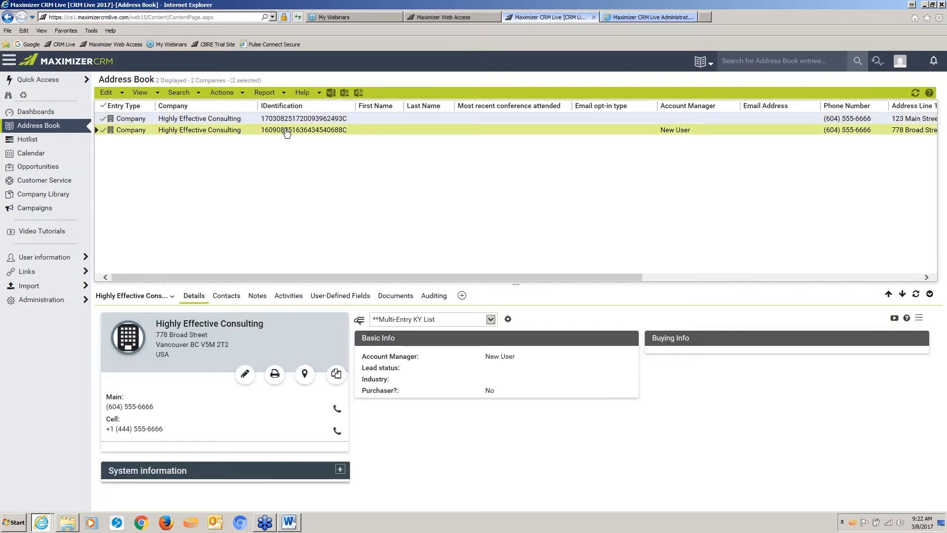
pyautogui.click(106, 92)
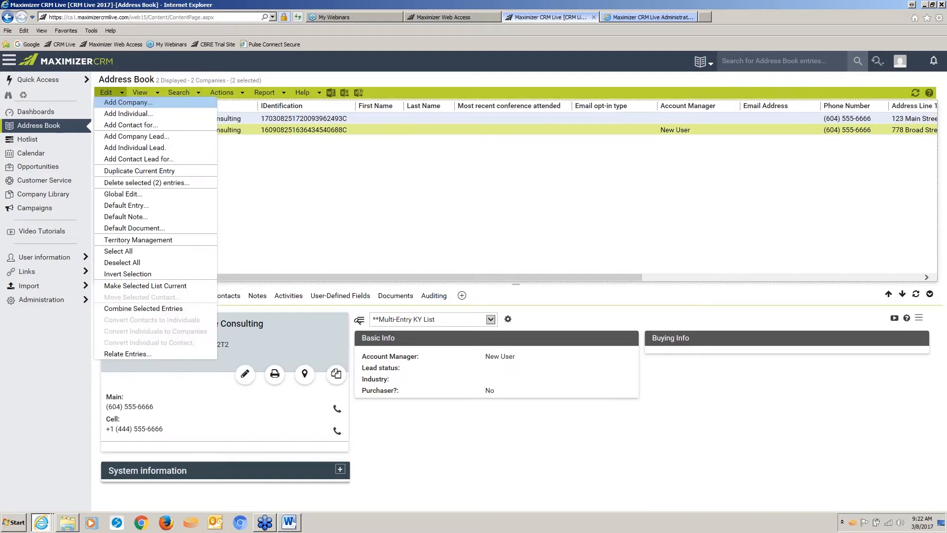
pyautogui.click(149, 310)
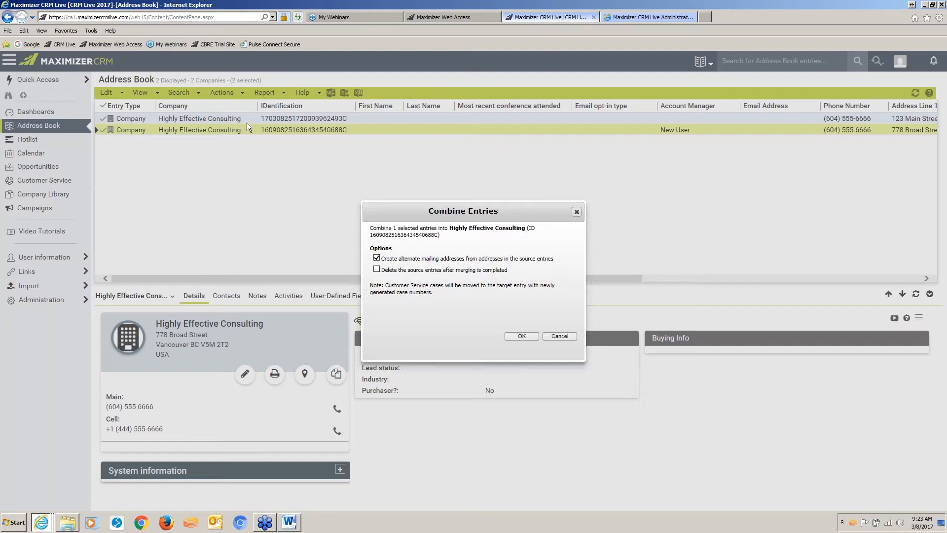
pyautogui.click(377, 270)
pyautogui.click(377, 270)
pyautogui.click(521, 336)
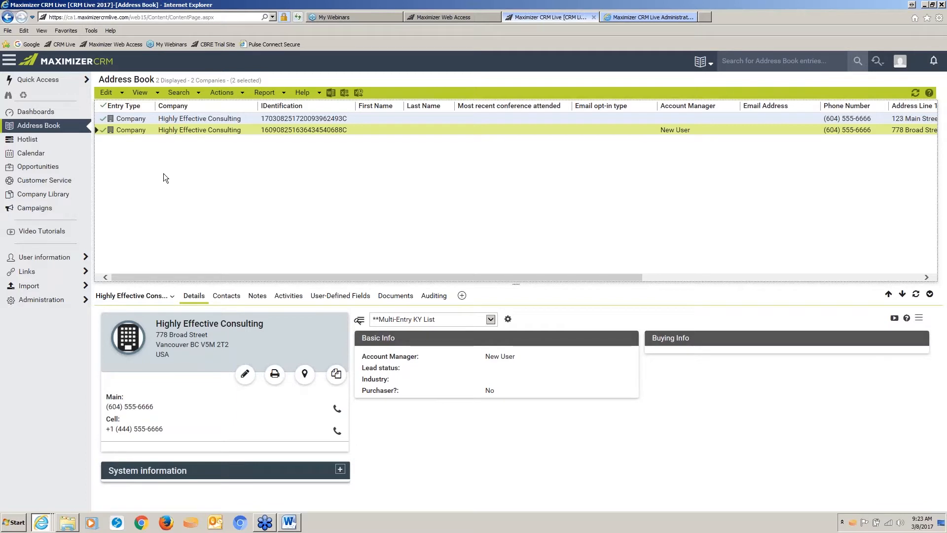
pyautogui.click(103, 106)
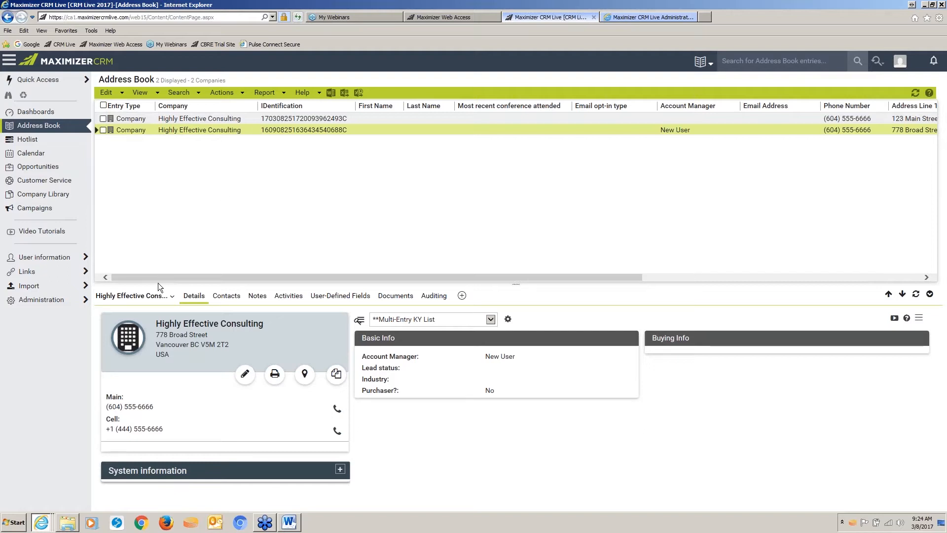
pyautogui.click(148, 295)
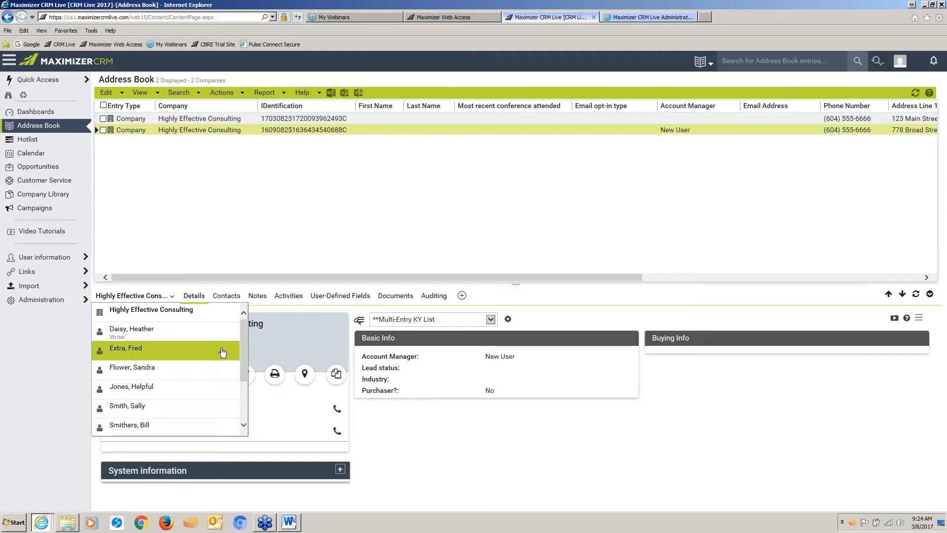
pyautogui.click(129, 423)
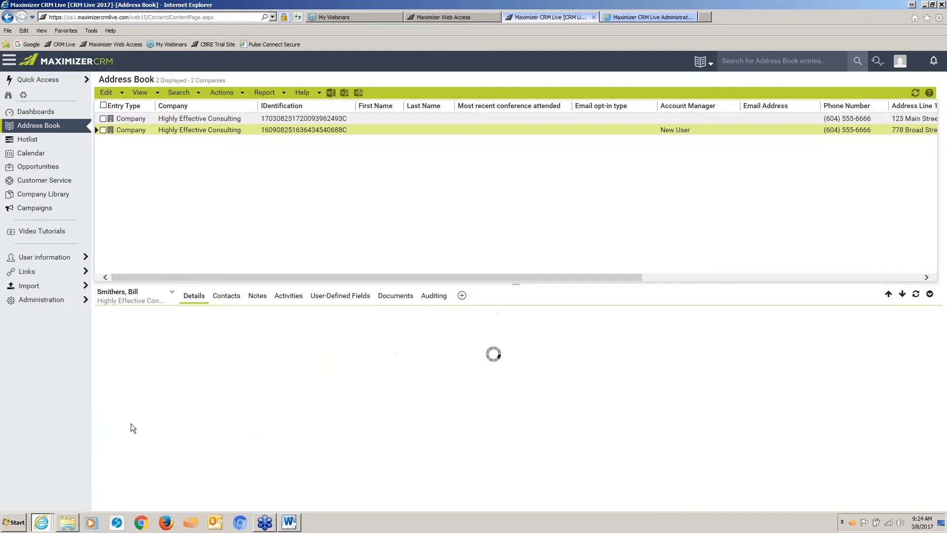
pyautogui.click(258, 297)
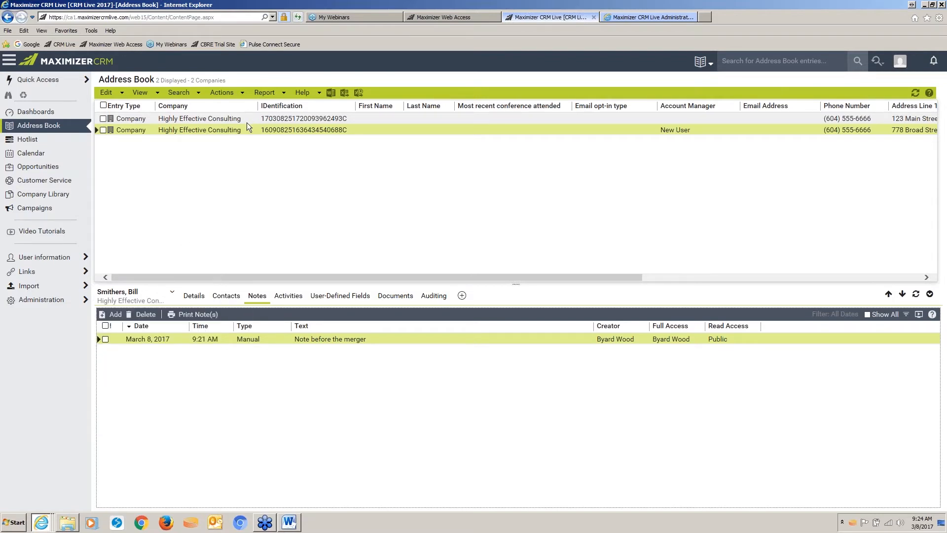
# - Delete the leftover Highly Effective Consulting company entry at 123 Main Street and confirm the permanent deletion
pyautogui.click(103, 119)
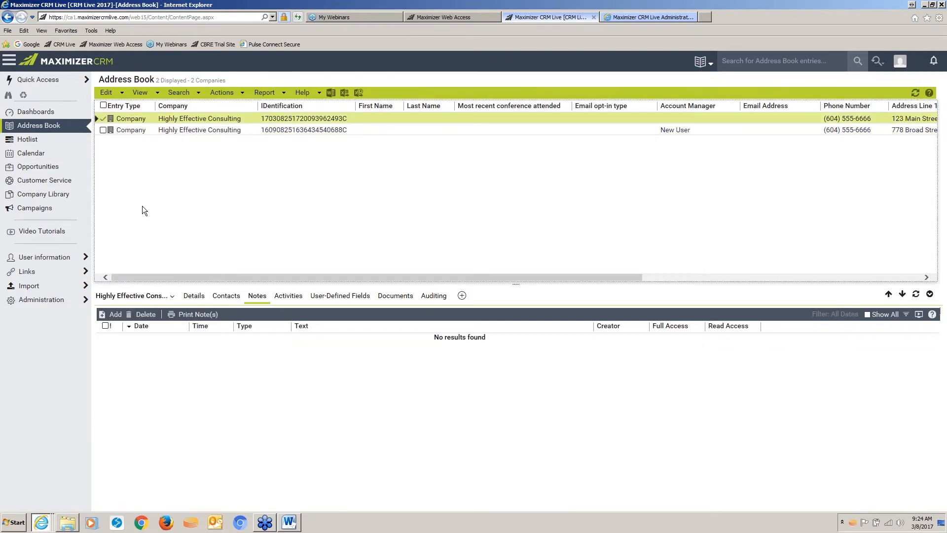
pyautogui.rightClick(251, 118)
pyautogui.click(277, 131)
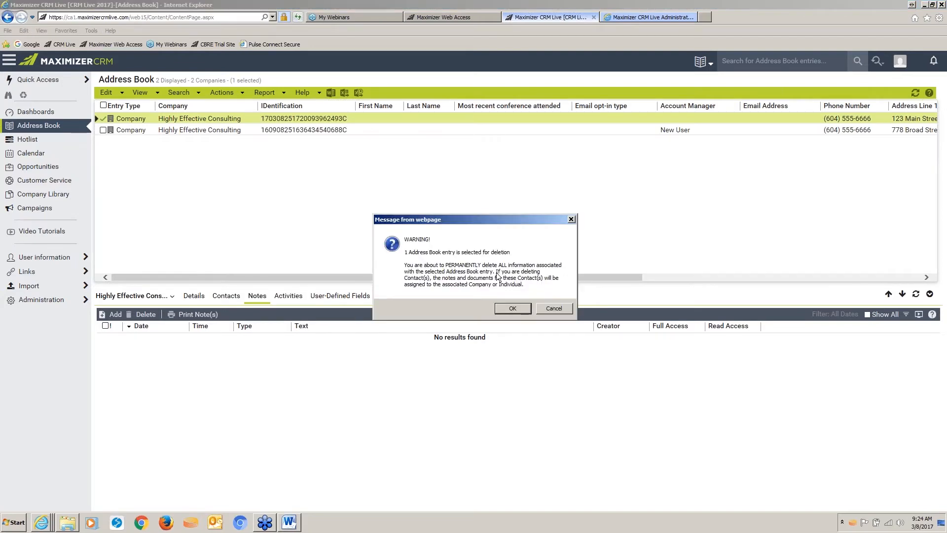
pyautogui.click(512, 308)
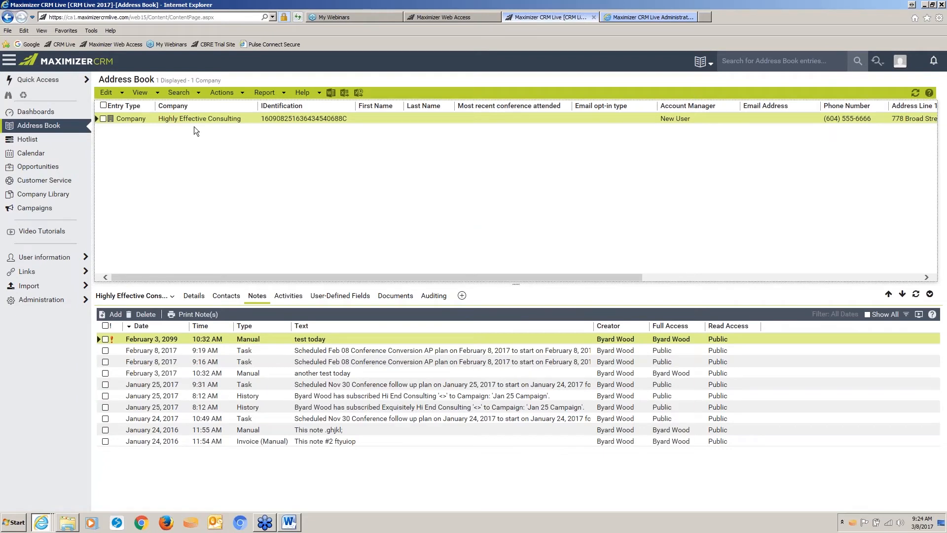
# - Retrieve the contacts of Highly Effective Consulting and export the list to Excel, saving and opening export.xls with editing enabled
pyautogui.click(179, 92)
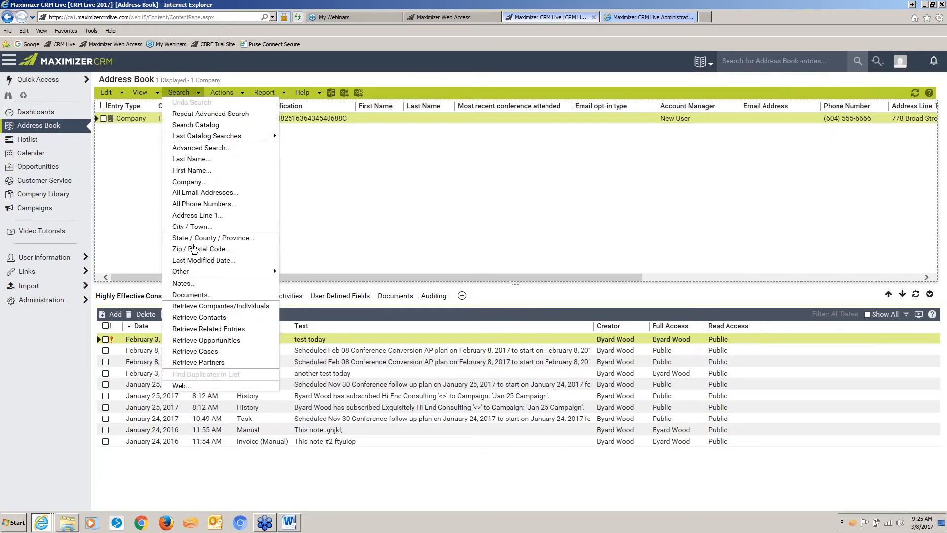
pyautogui.click(210, 318)
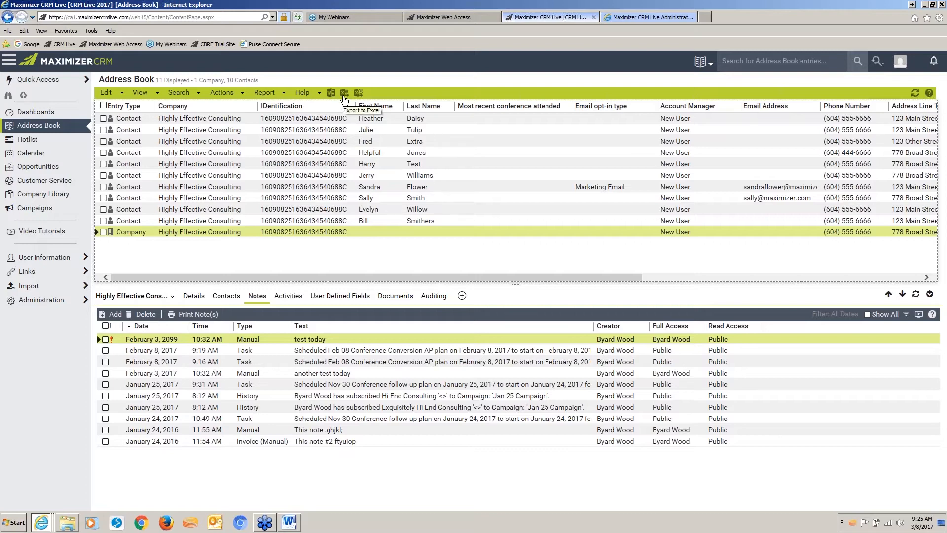
pyautogui.click(344, 94)
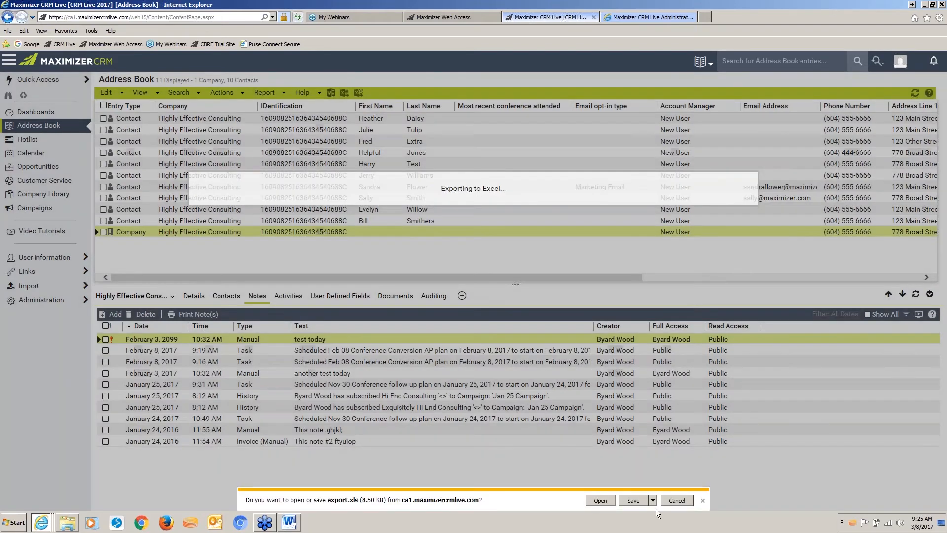
pyautogui.click(653, 500)
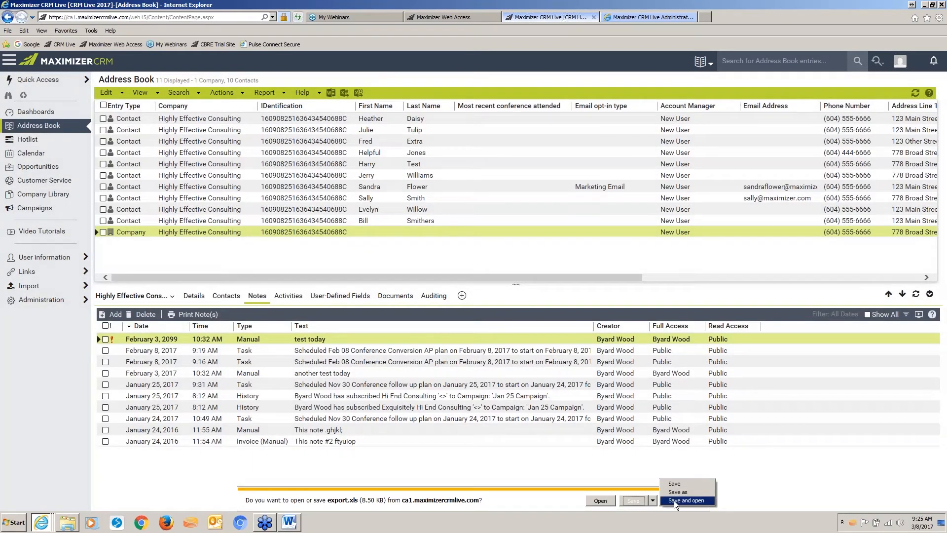
pyautogui.click(674, 500)
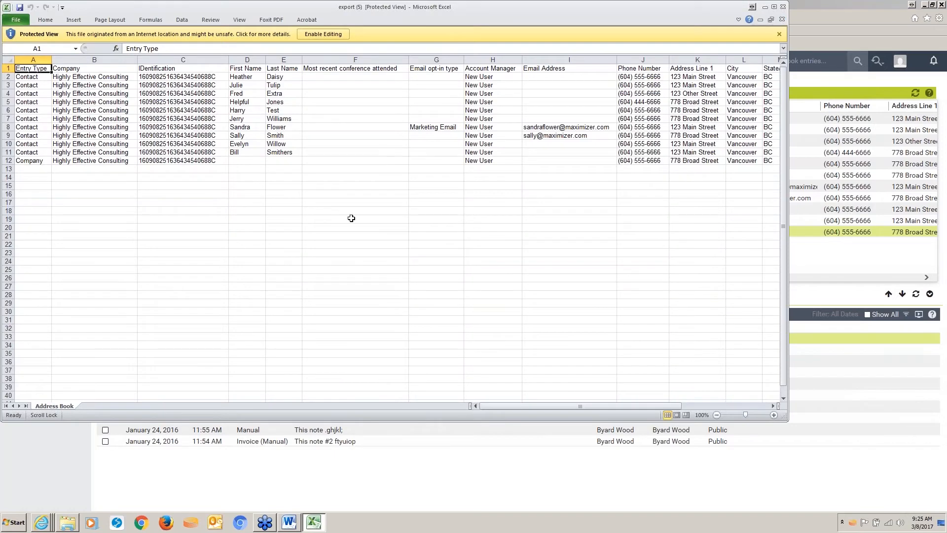
pyautogui.click(318, 35)
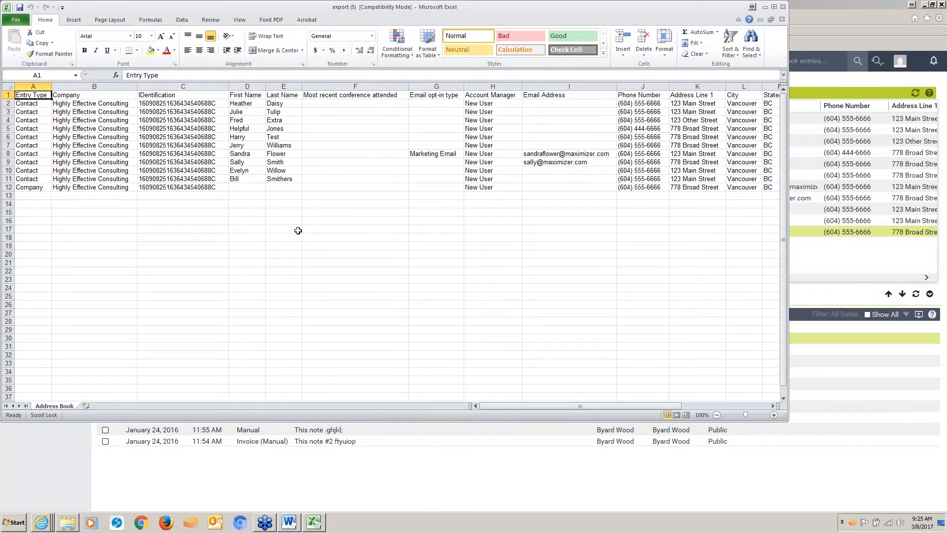
# - Move the exported workbook's window beside the Address Book, review the exported rows and columns, and close the workbook
pyautogui.moveTo(534, 10); pyautogui.dragTo(739, 120)
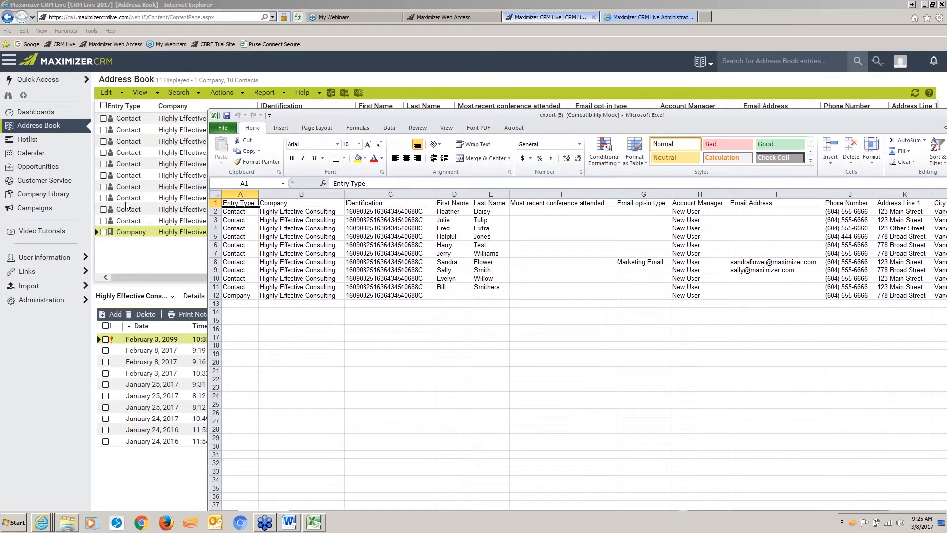
pyautogui.moveTo(482, 116); pyautogui.dragTo(387, 87)
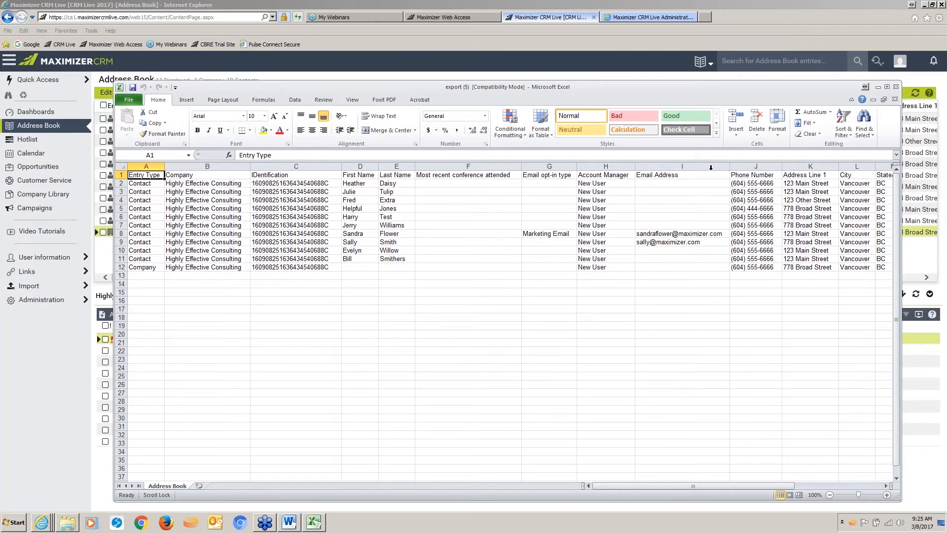
pyautogui.moveTo(672, 486)
pyautogui.mouseDown()
pyautogui.moveTo(764, 488)
pyautogui.moveTo(665, 489)
pyautogui.mouseUp()
pyautogui.moveTo(664, 490); pyautogui.dragTo(632, 486)
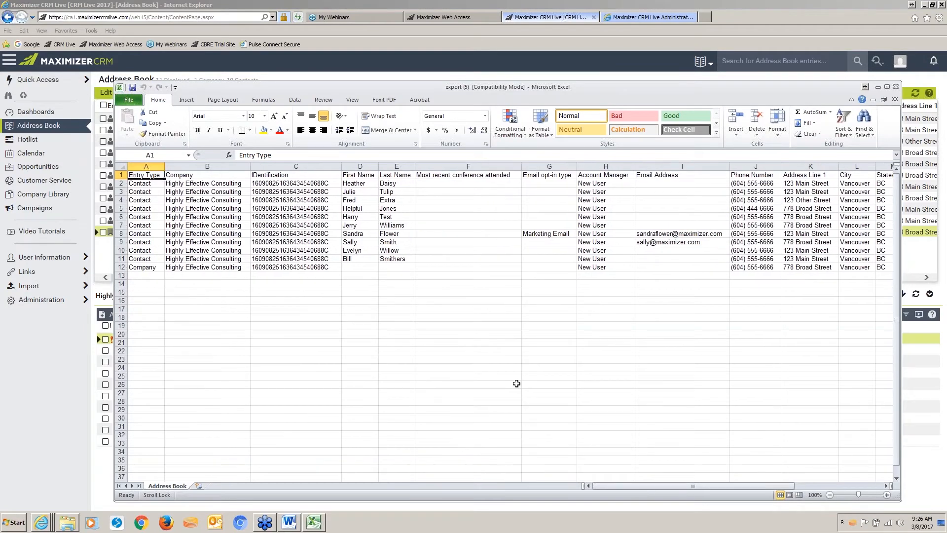
pyautogui.click(896, 87)
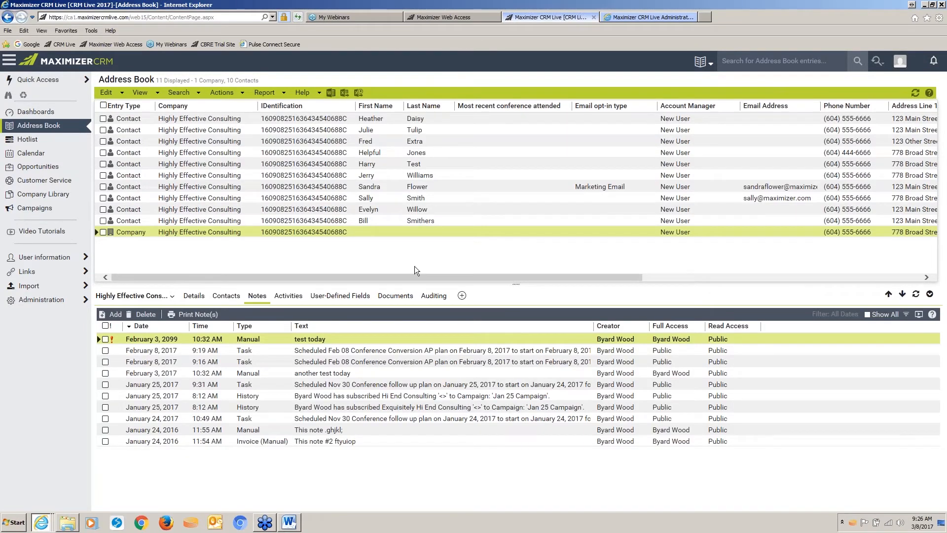
# - Run the Incoming vs. Outgoing Calls Report for all dates and drill into the first user's 2016-06-07 call details
pyautogui.click(269, 94)
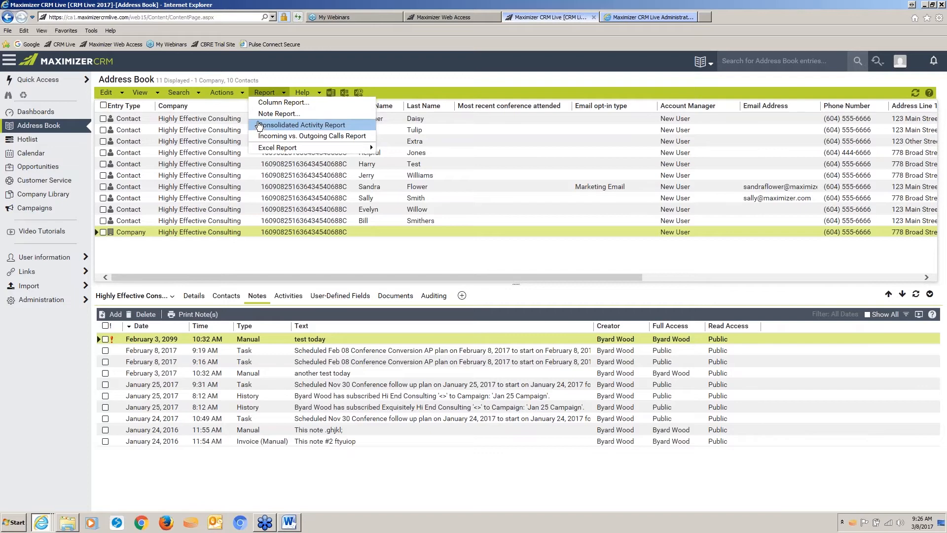
pyautogui.click(295, 137)
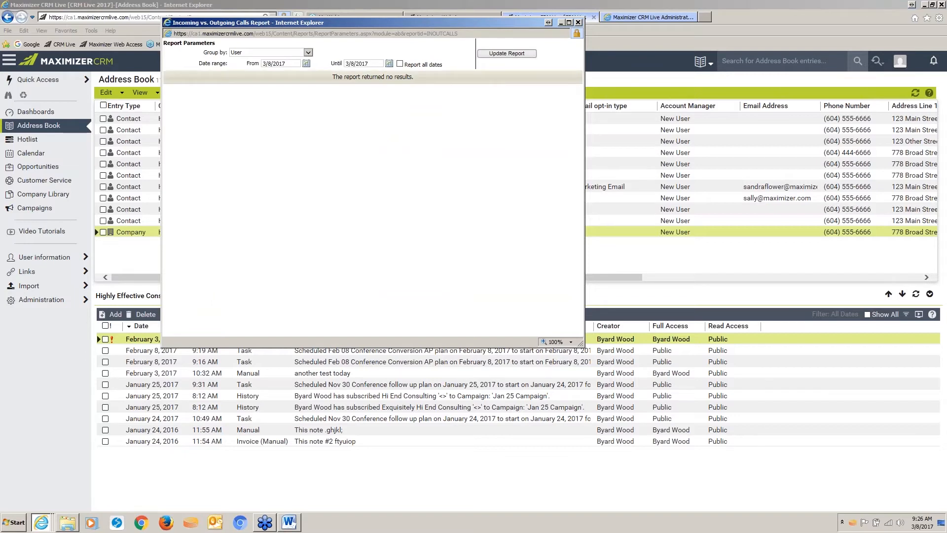
pyautogui.click(400, 64)
pyautogui.click(504, 55)
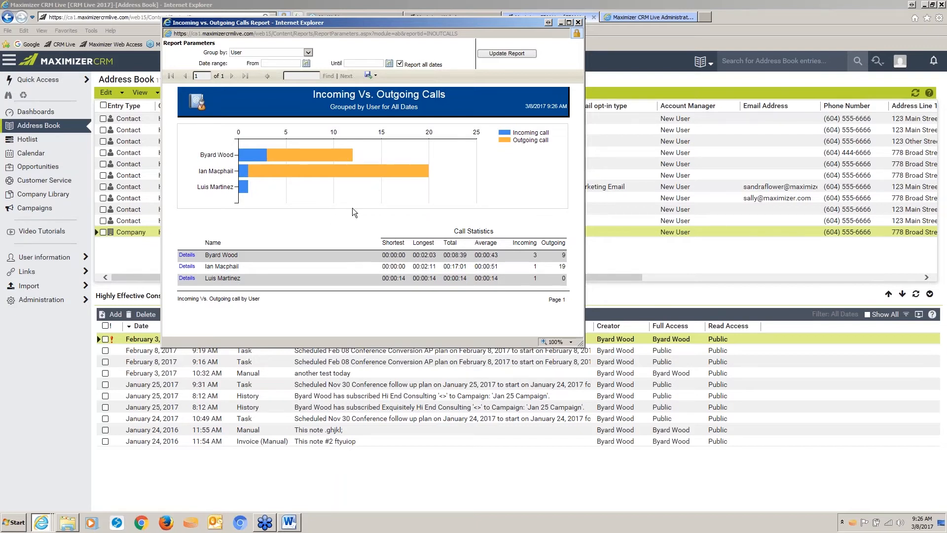
pyautogui.click(186, 255)
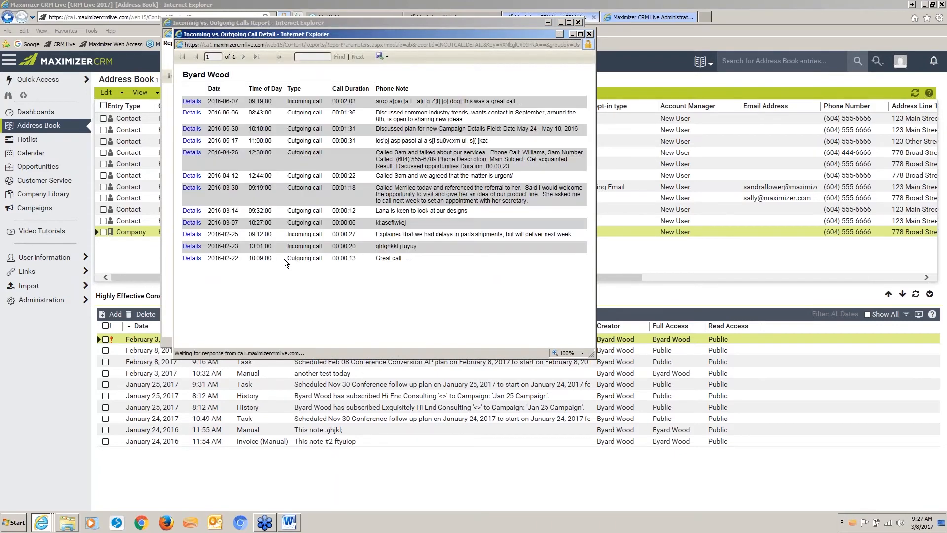
pyautogui.click(191, 101)
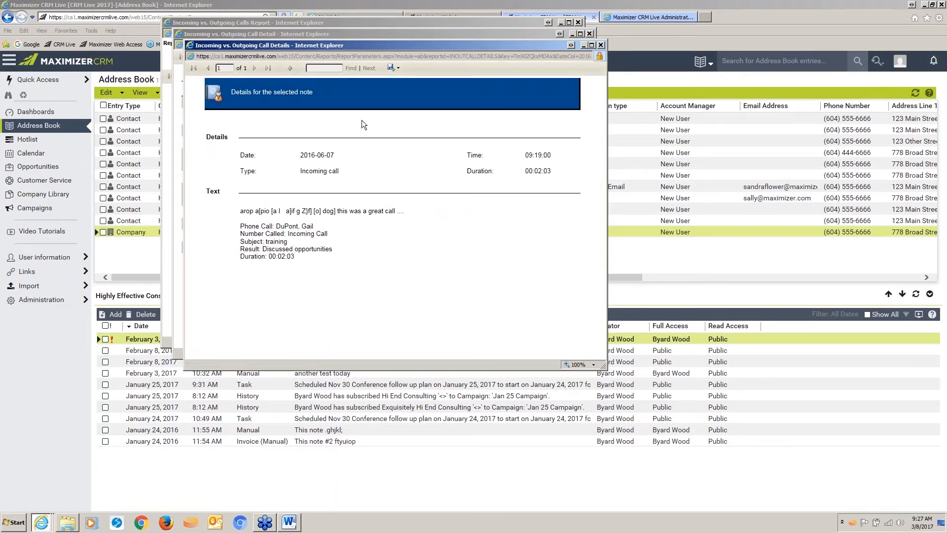
# - Close the selected call's details, the call list and the Incoming vs. Outgoing Calls Report
pyautogui.click(601, 44)
pyautogui.click(590, 34)
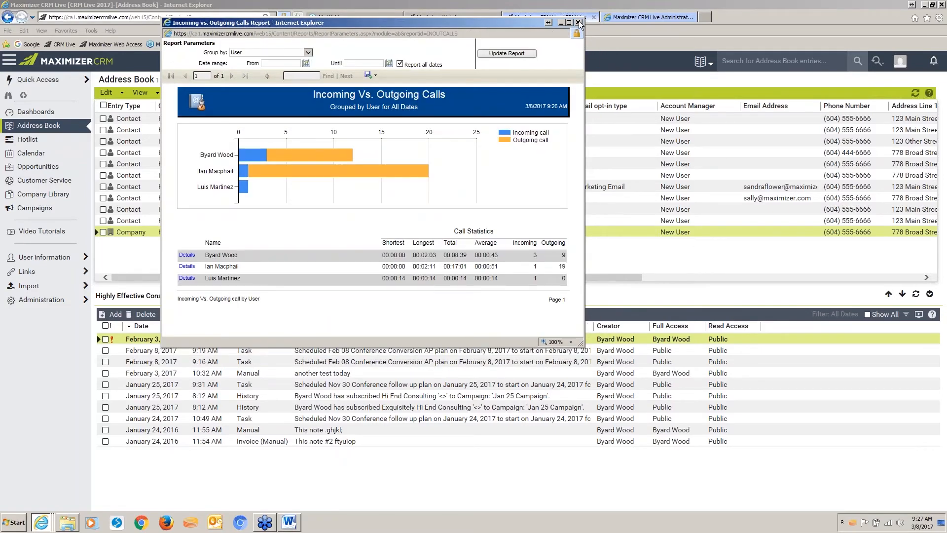
pyautogui.click(579, 23)
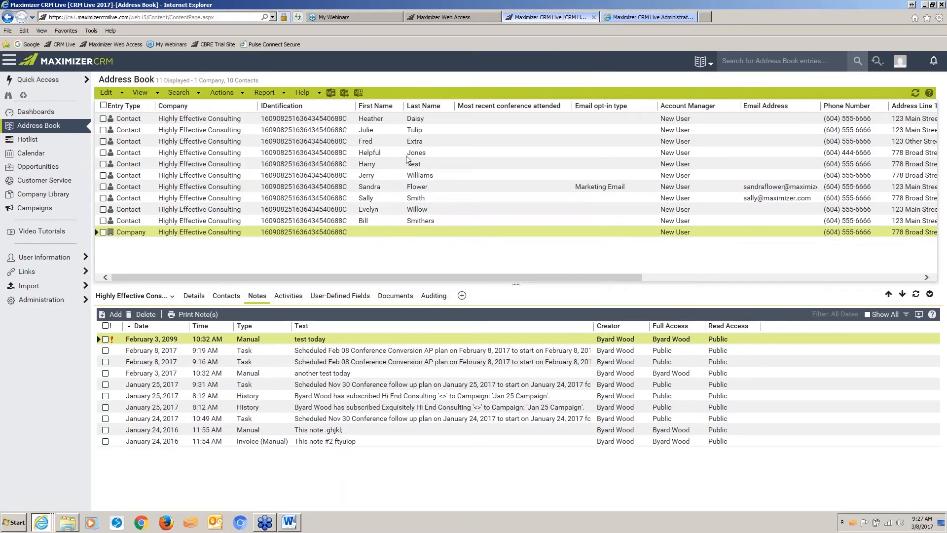
# - Generate the Pipeline Report from the current Opportunities list using all entries and the <Default Process> process
pyautogui.click(50, 169)
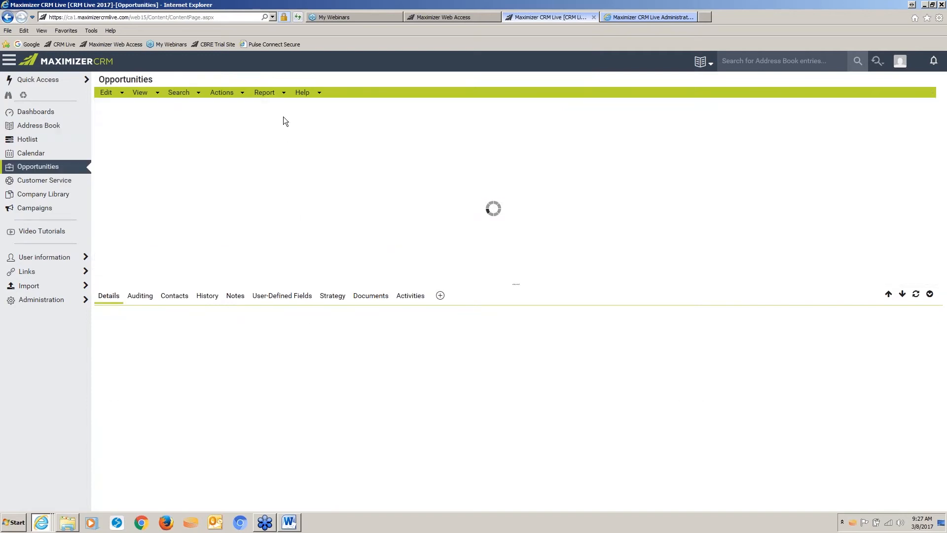
pyautogui.click(265, 94)
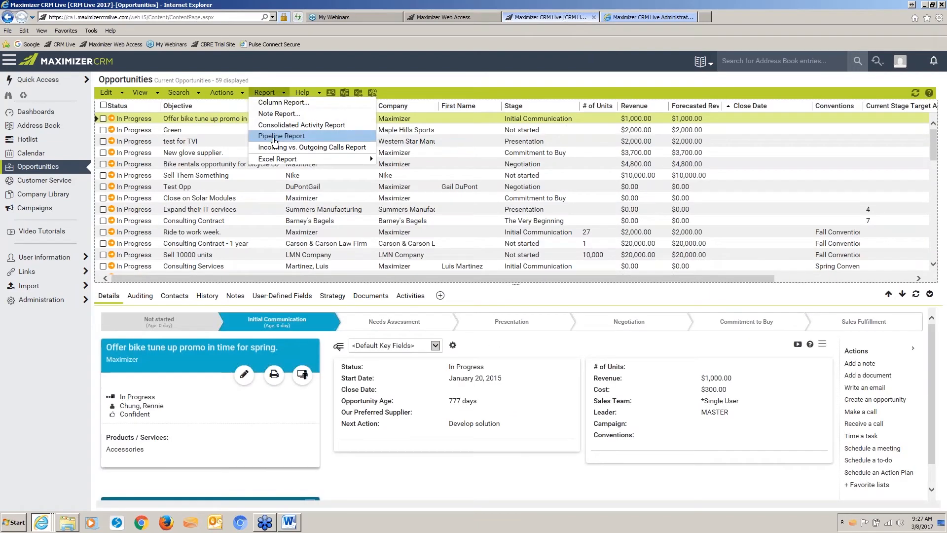
pyautogui.click(281, 136)
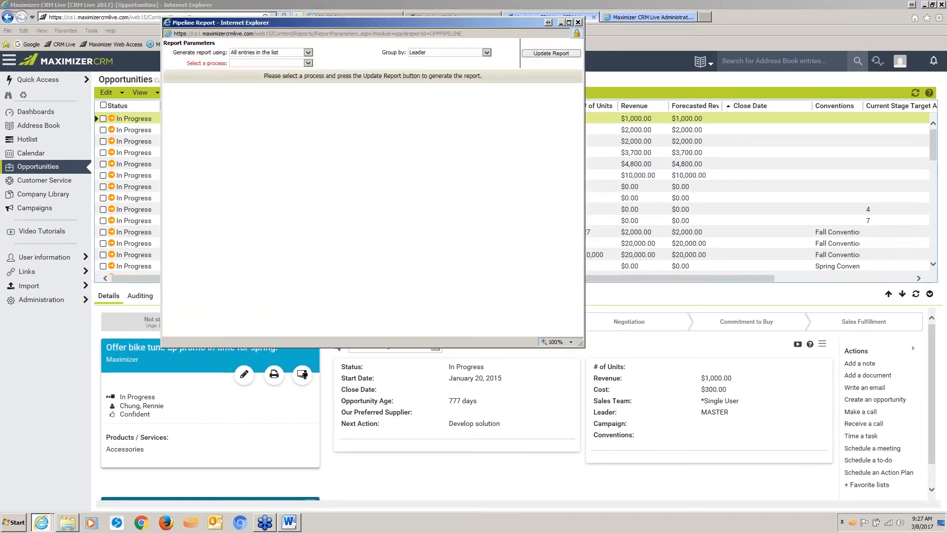
pyautogui.click(309, 64)
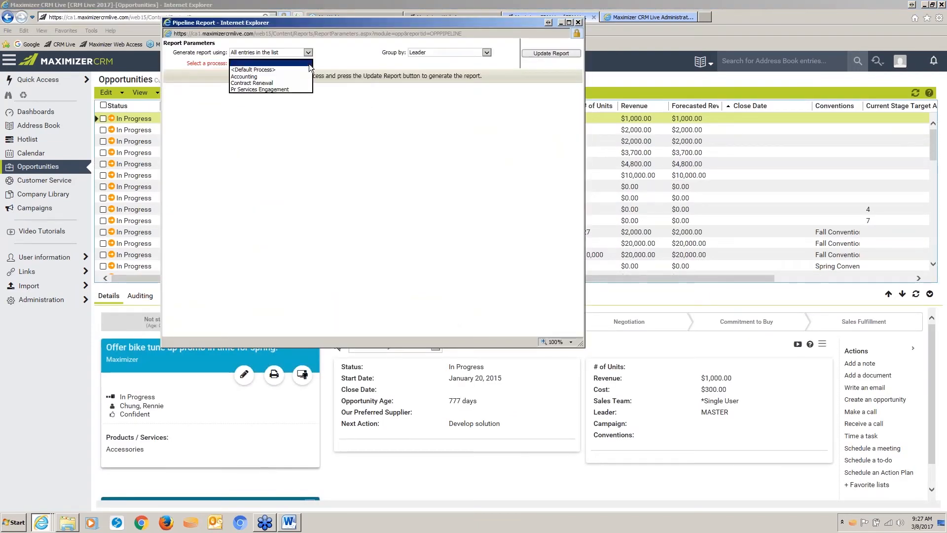
pyautogui.click(275, 69)
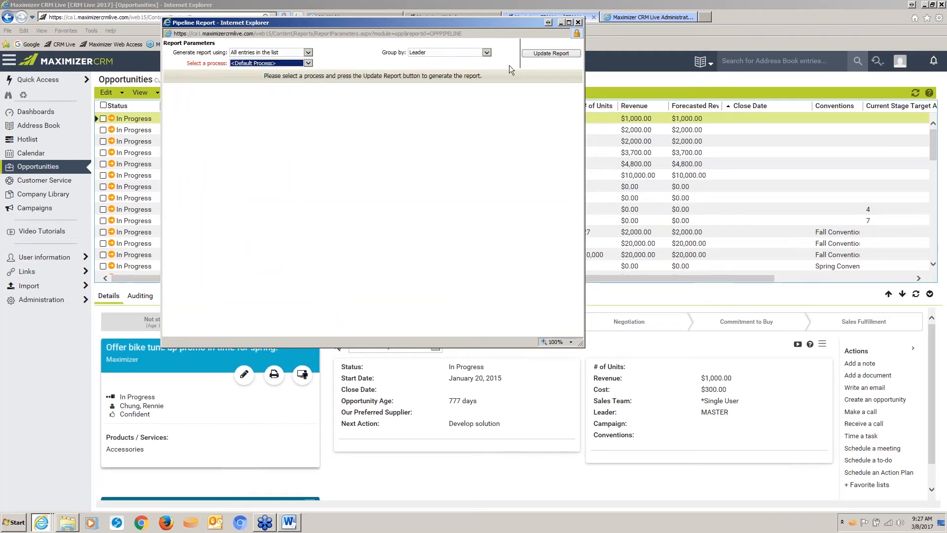
pyautogui.click(539, 54)
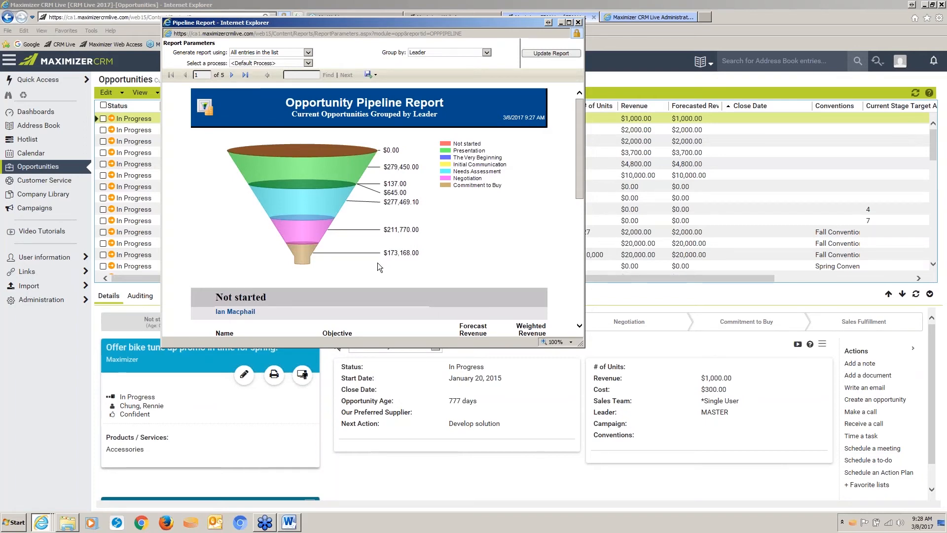
# - Examine the pipeline funnel chart and the last report page in a maximized window, restore the window size and return to page 1
pyautogui.moveTo(299, 253)
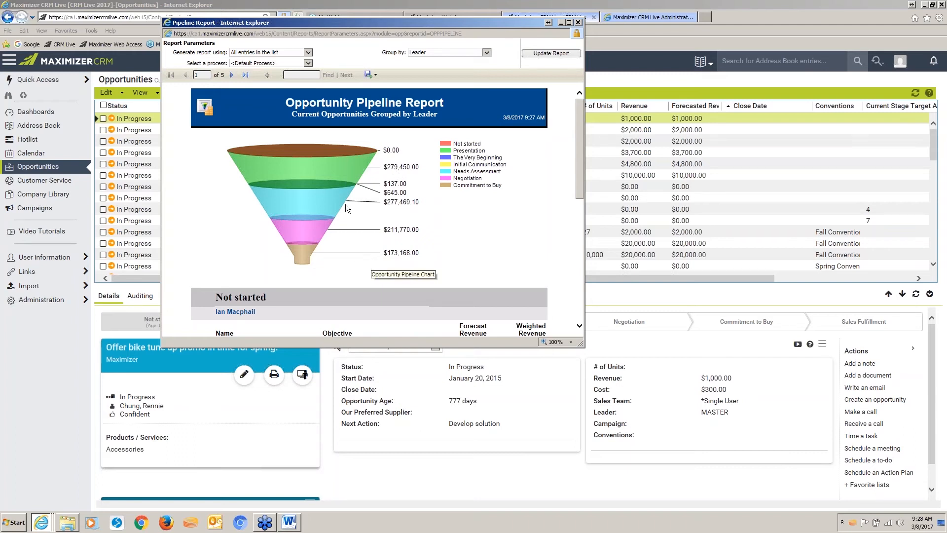
pyautogui.moveTo(329, 204)
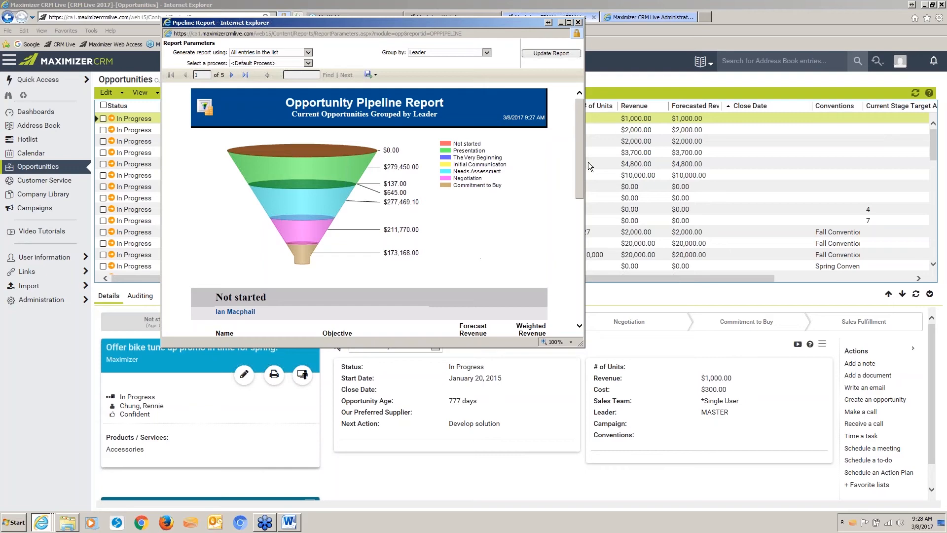
pyautogui.click(245, 75)
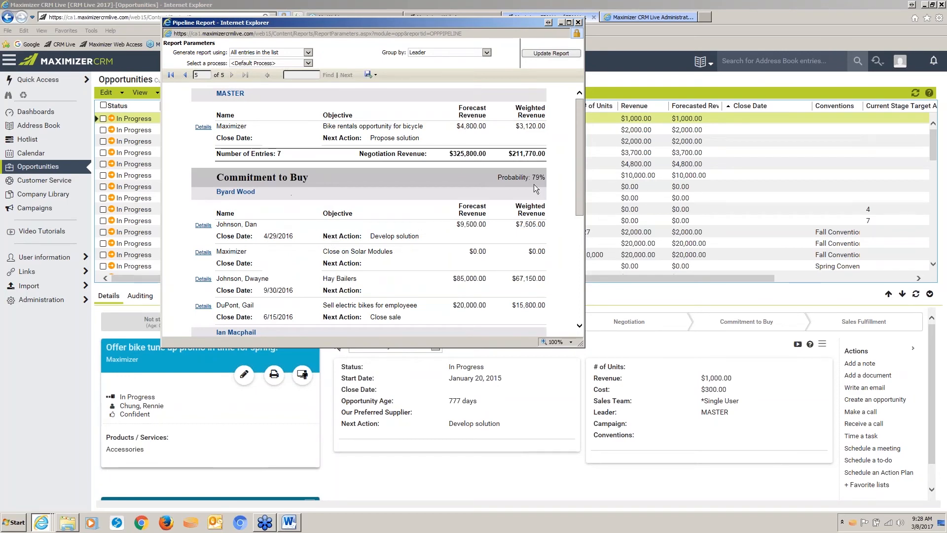
pyautogui.click(569, 23)
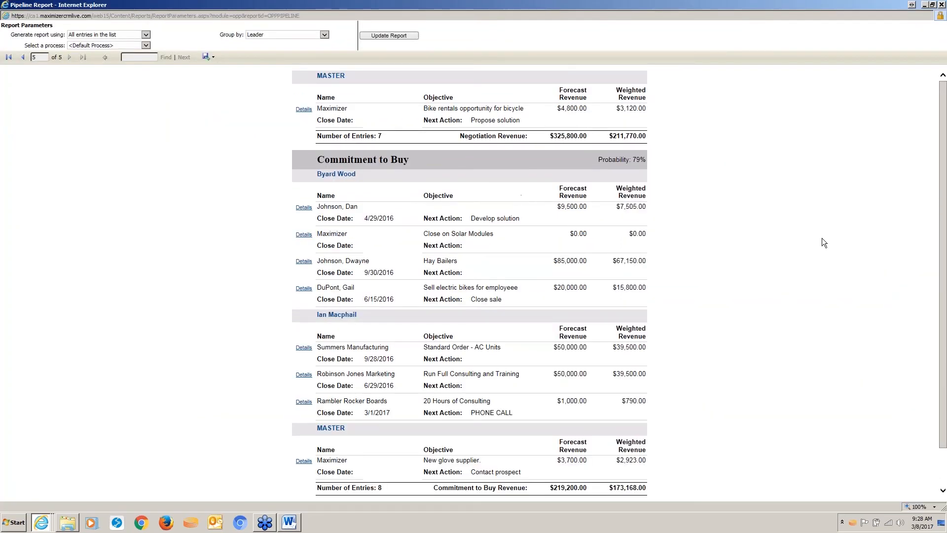
pyautogui.scroll(-1, 842, 378)
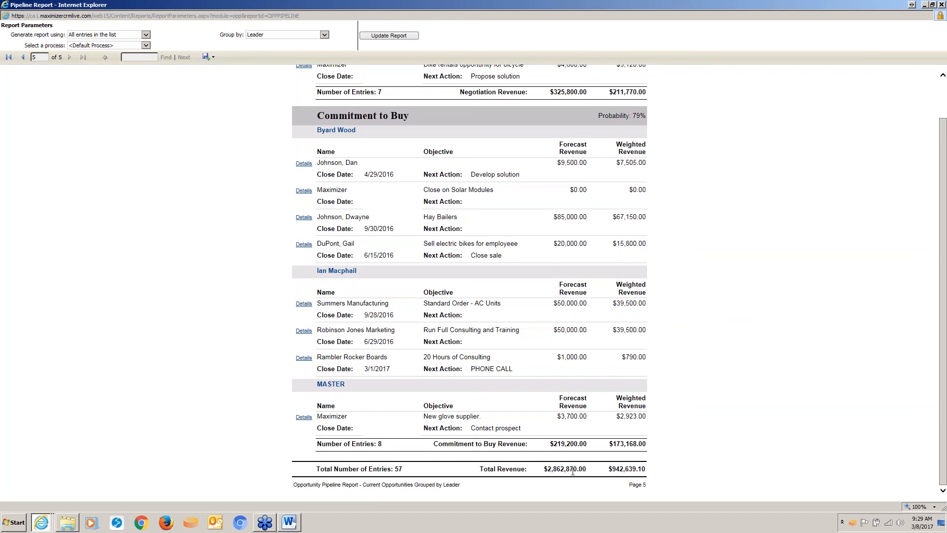
pyautogui.click(933, 5)
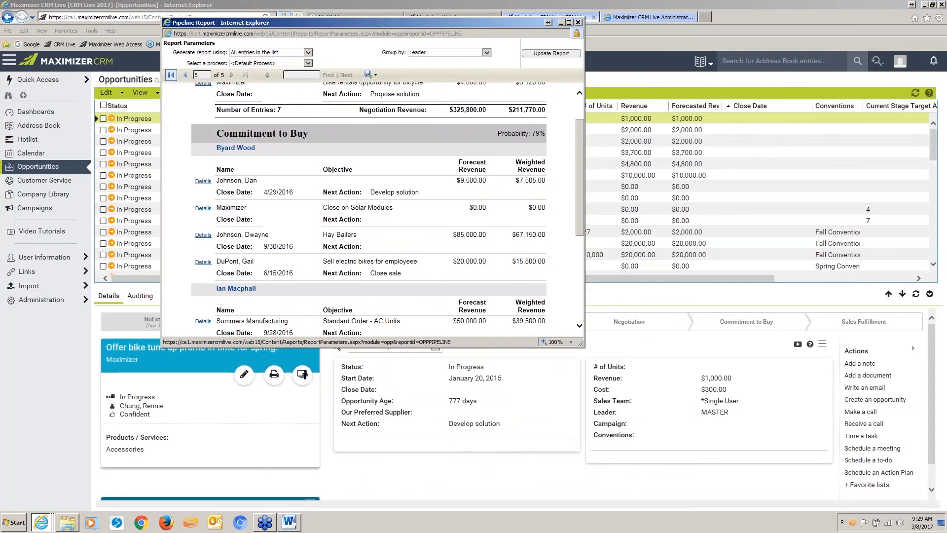
pyautogui.click(171, 74)
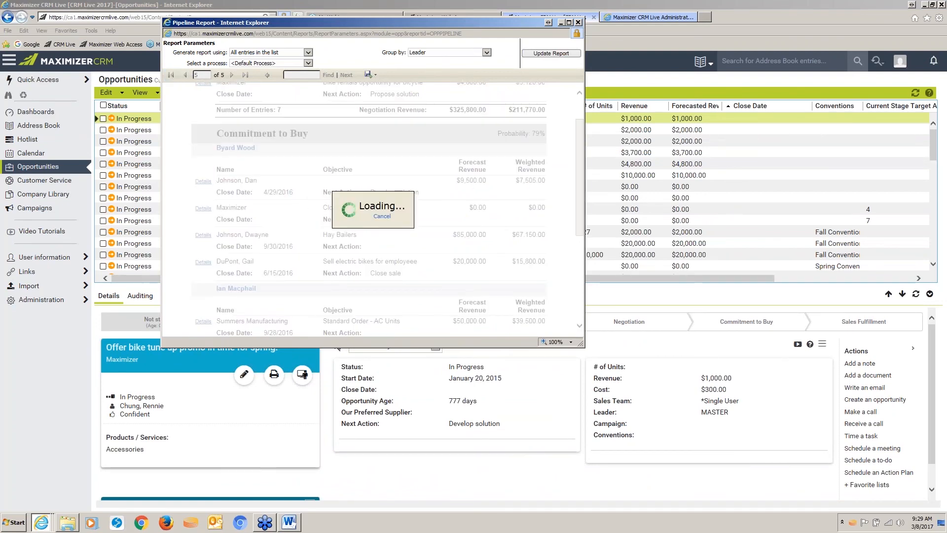